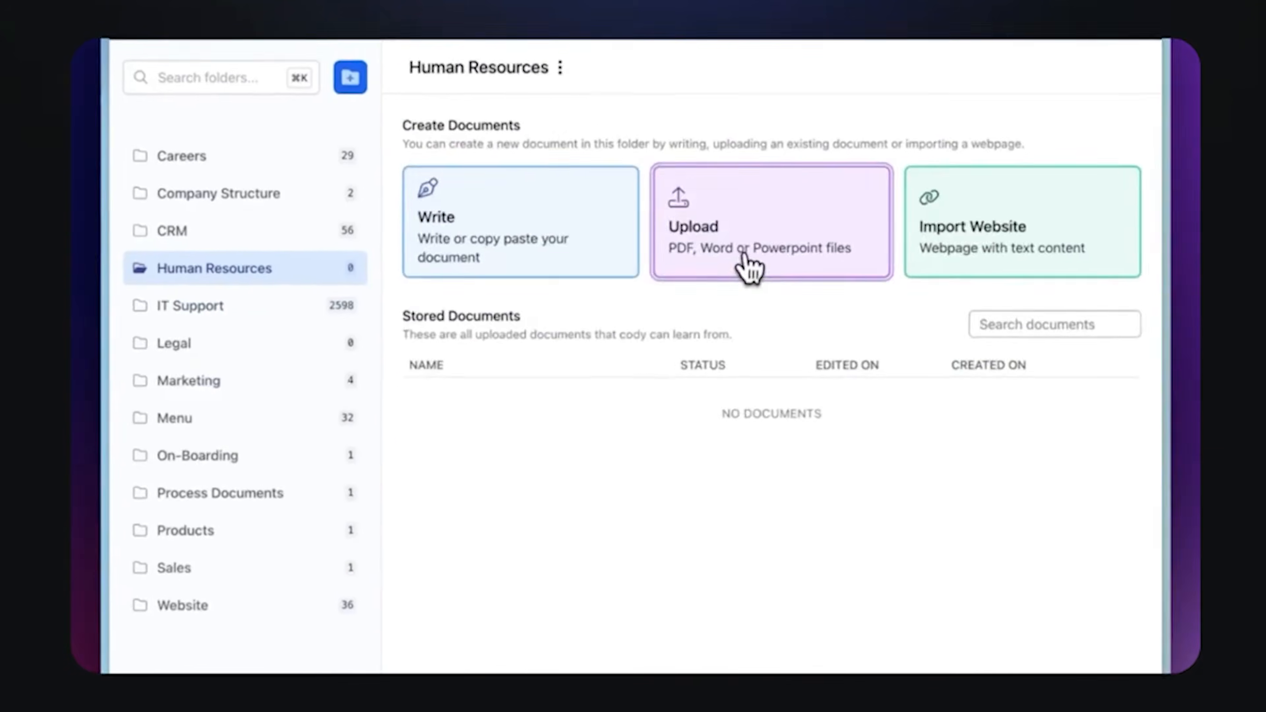
left_click(748, 266)
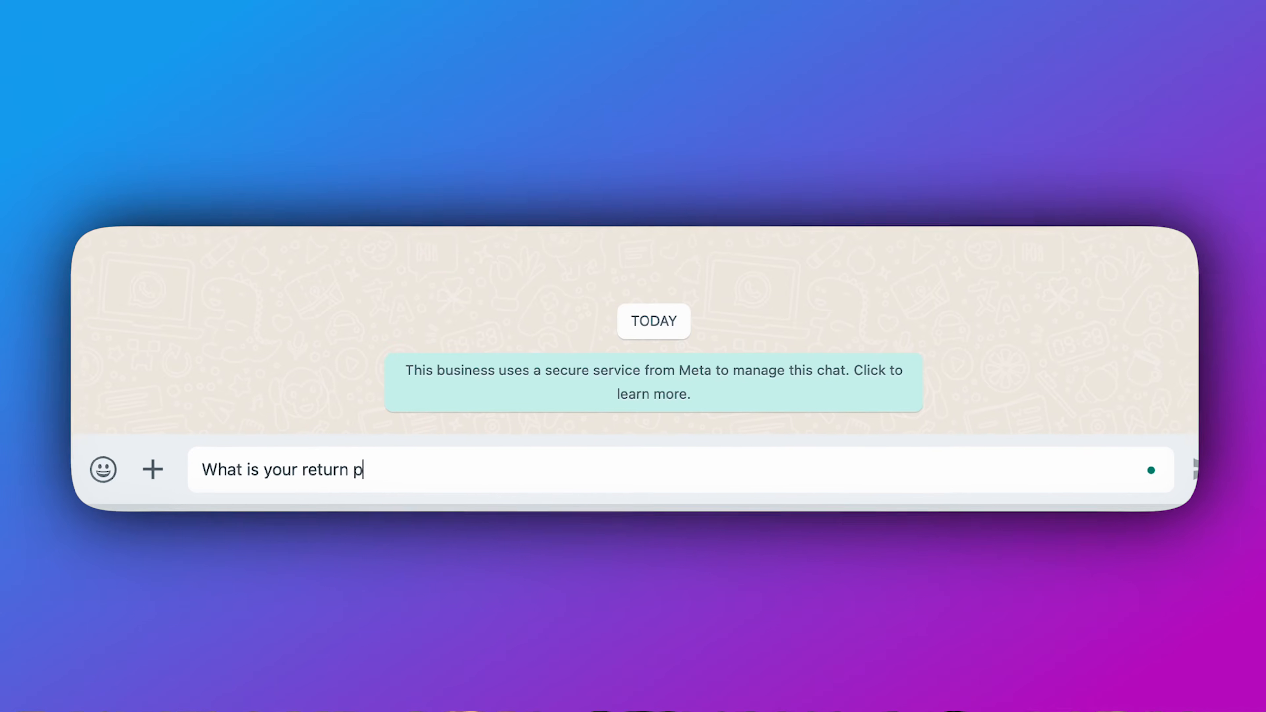
- Send the question "What is your return policy?" in the WhatsApp business chat
type("olicy?")
key("Return")
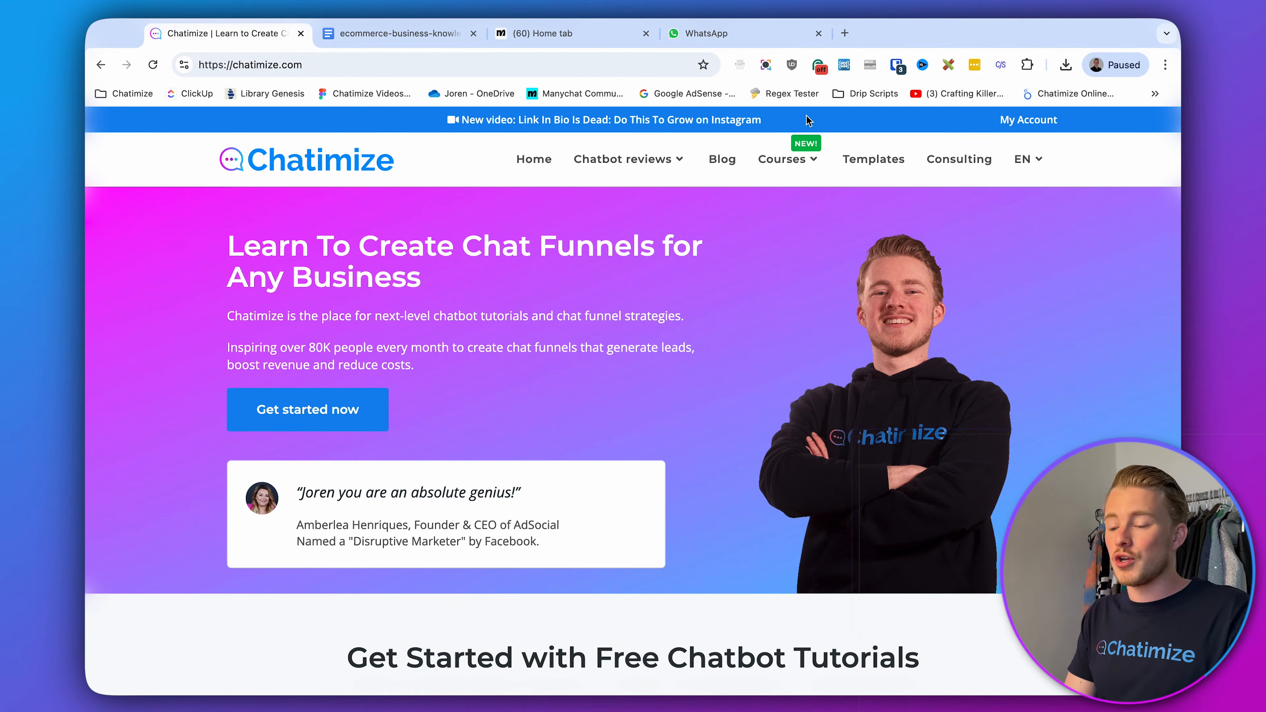
- Go to the Cody website through the address chatimize.com/cody/
left_click(597, 74)
type("chatimize.com/")
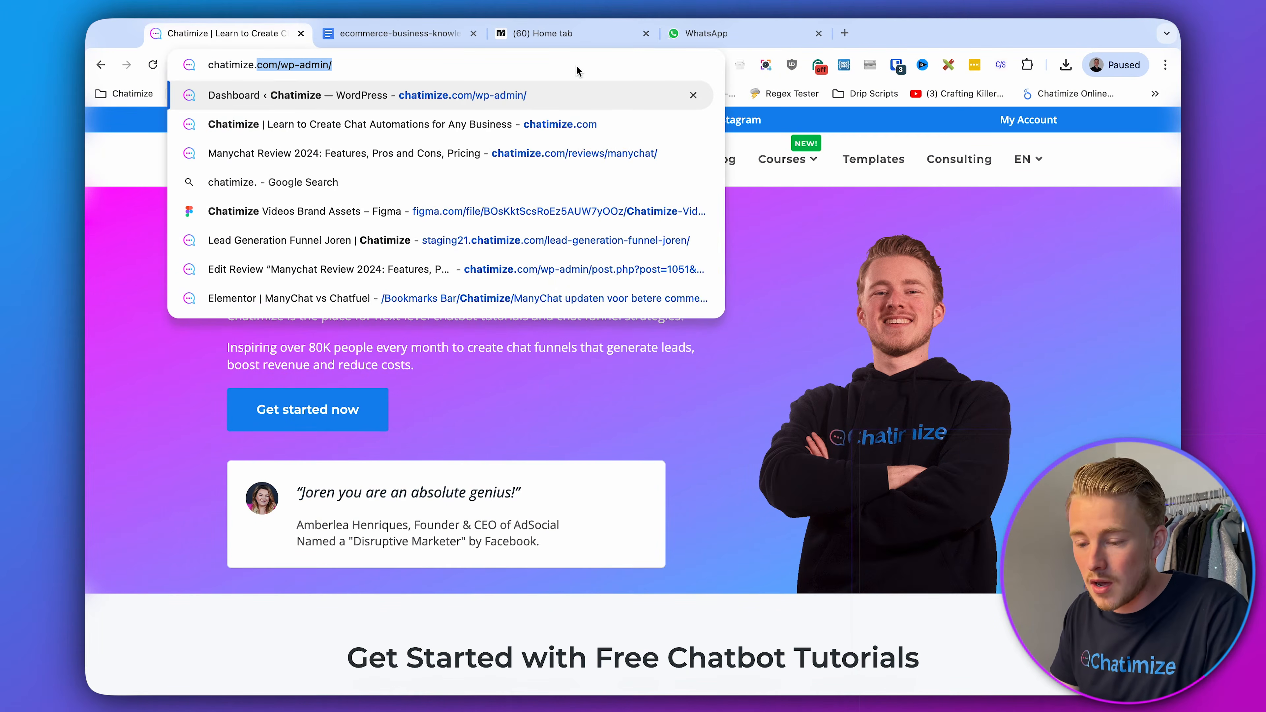
type("cody/")
key("Return")
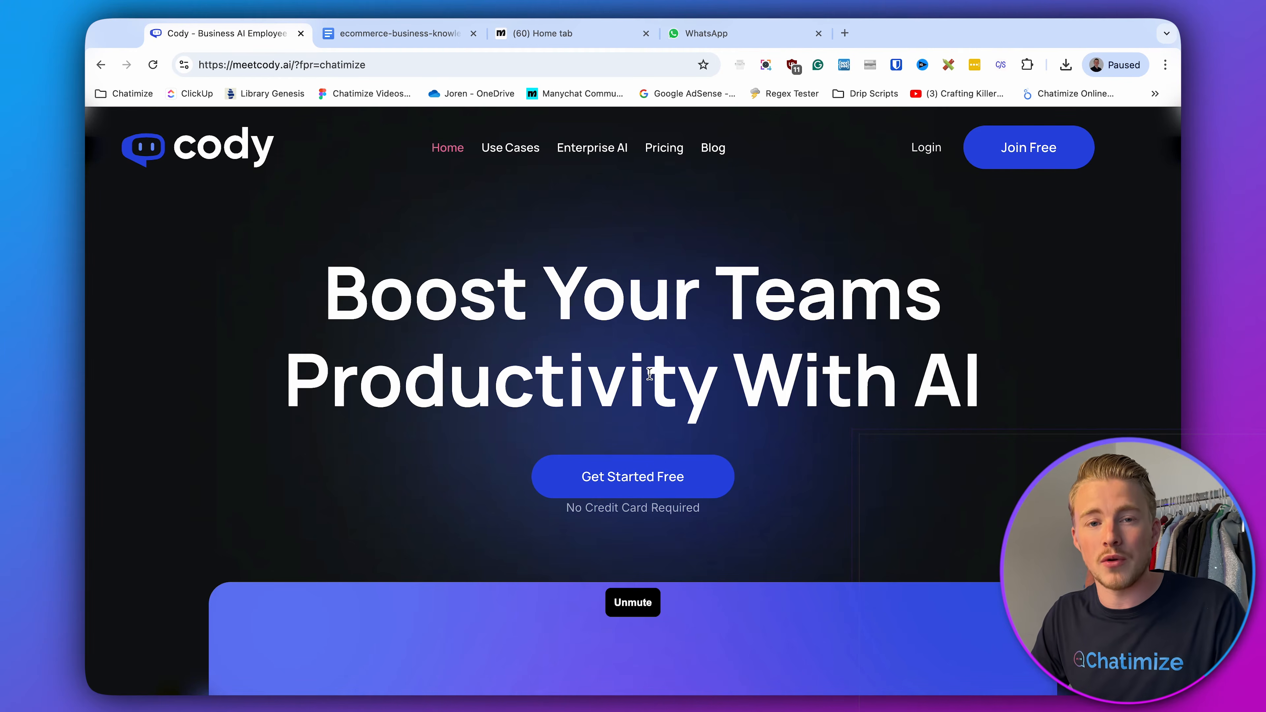
- Log in to the Cody account and close the leftover Cody website page
left_click(926, 148)
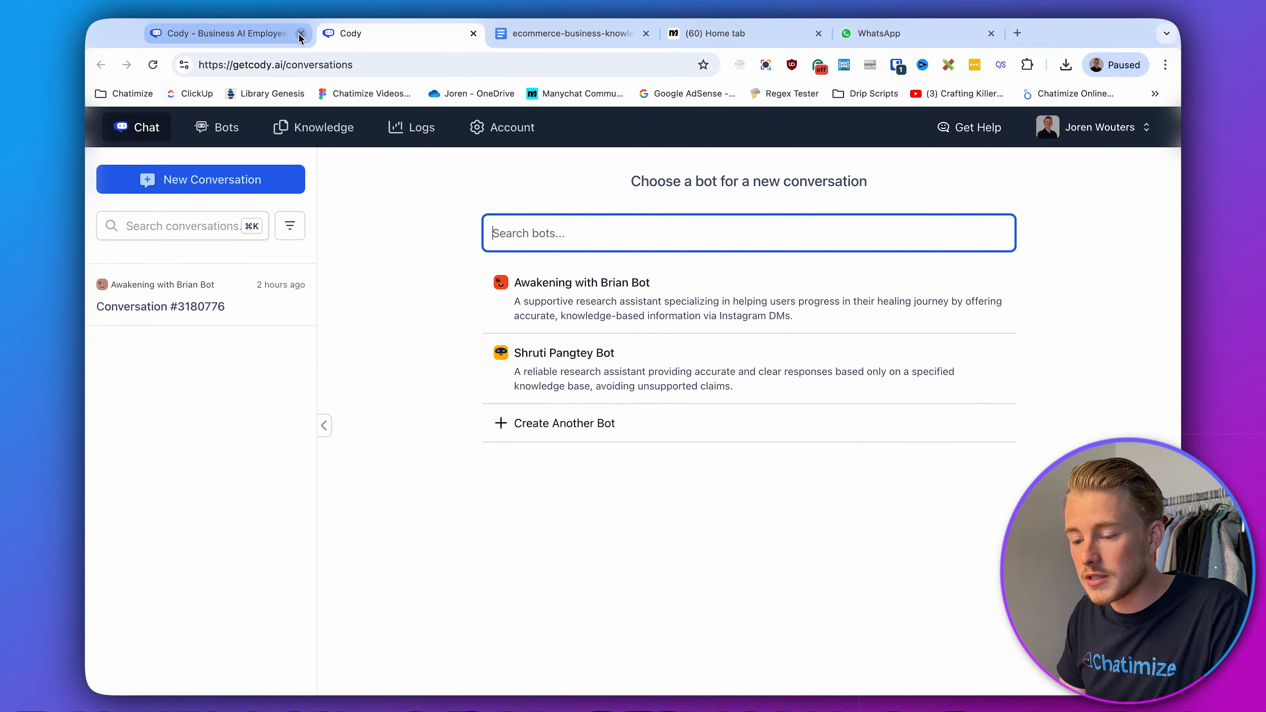
left_click(301, 33)
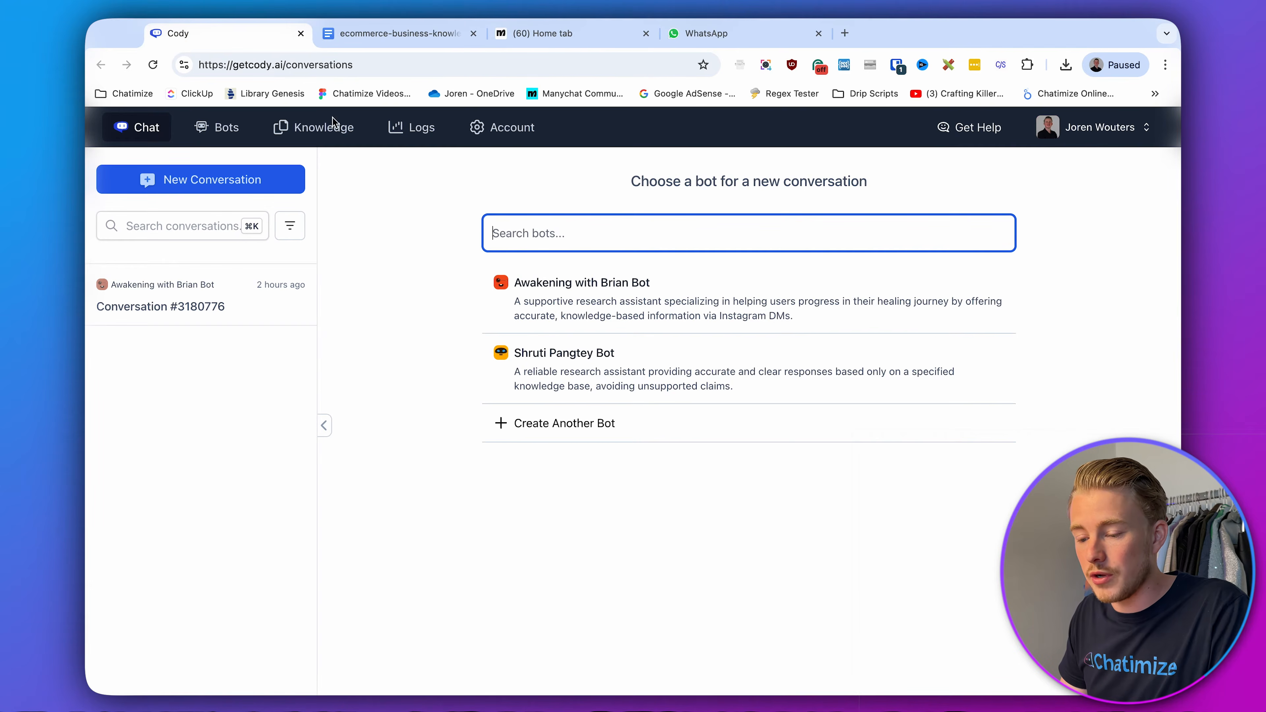
- Create a new knowledge folder named "eCommerce Bizz"
left_click(344, 136)
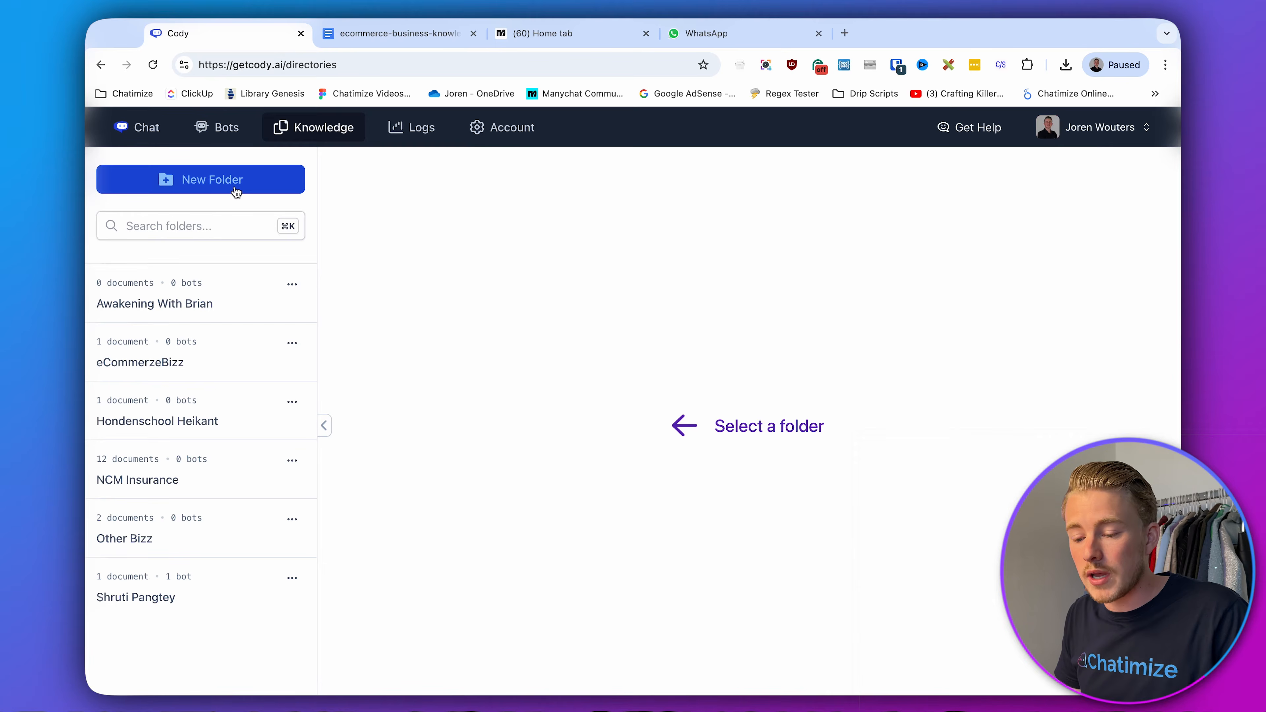
left_click(236, 191)
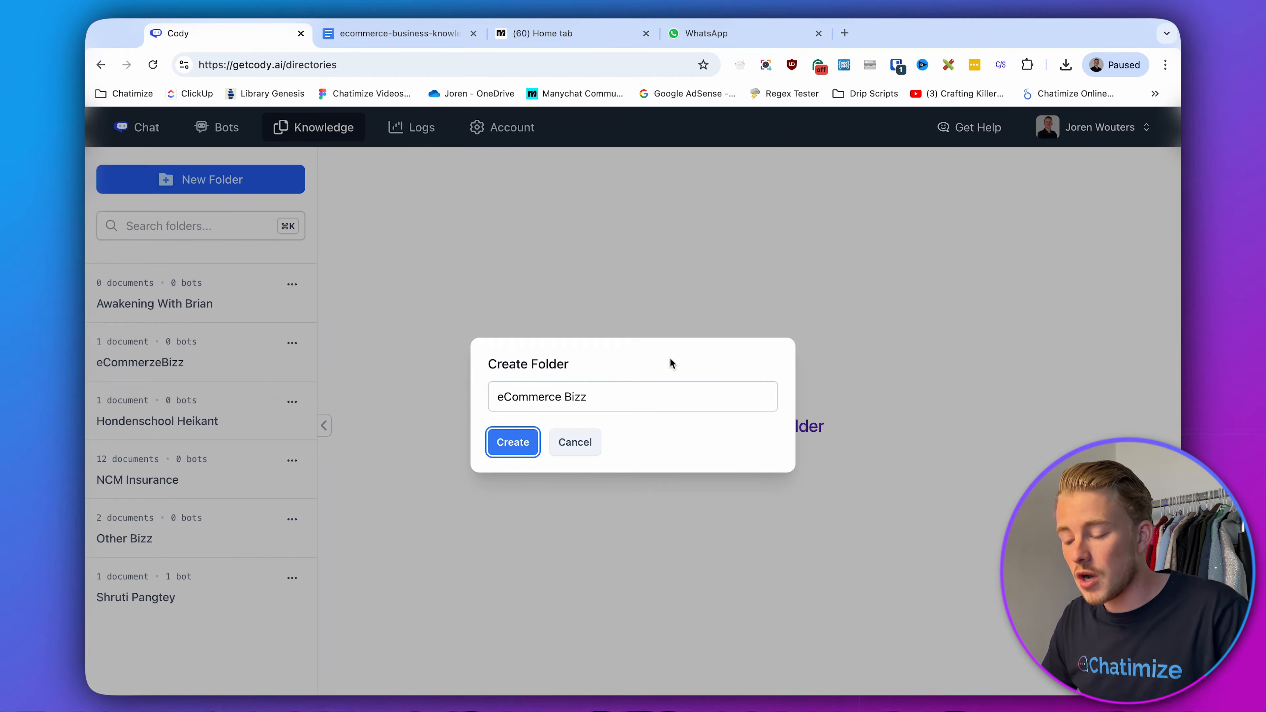
left_click(520, 446)
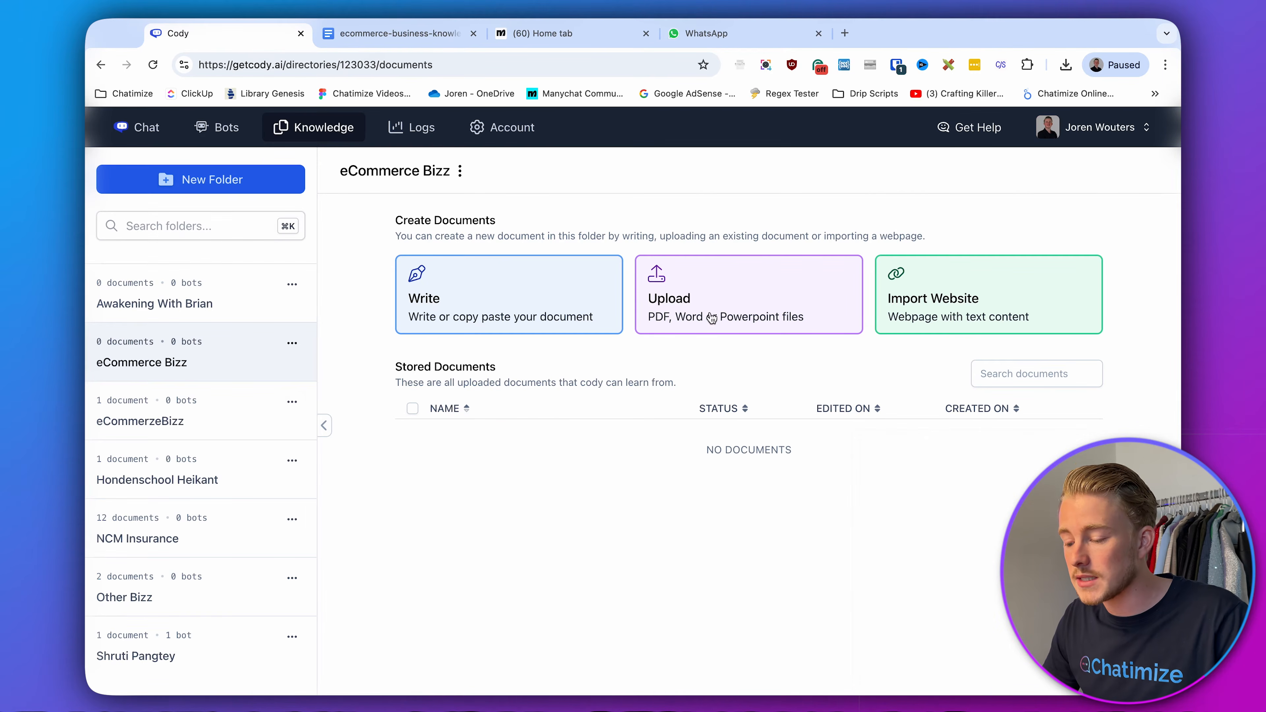
- Read through the returns, delivery and warranty sections of the ecommerce-business-knowledge-base document
left_click(377, 42)
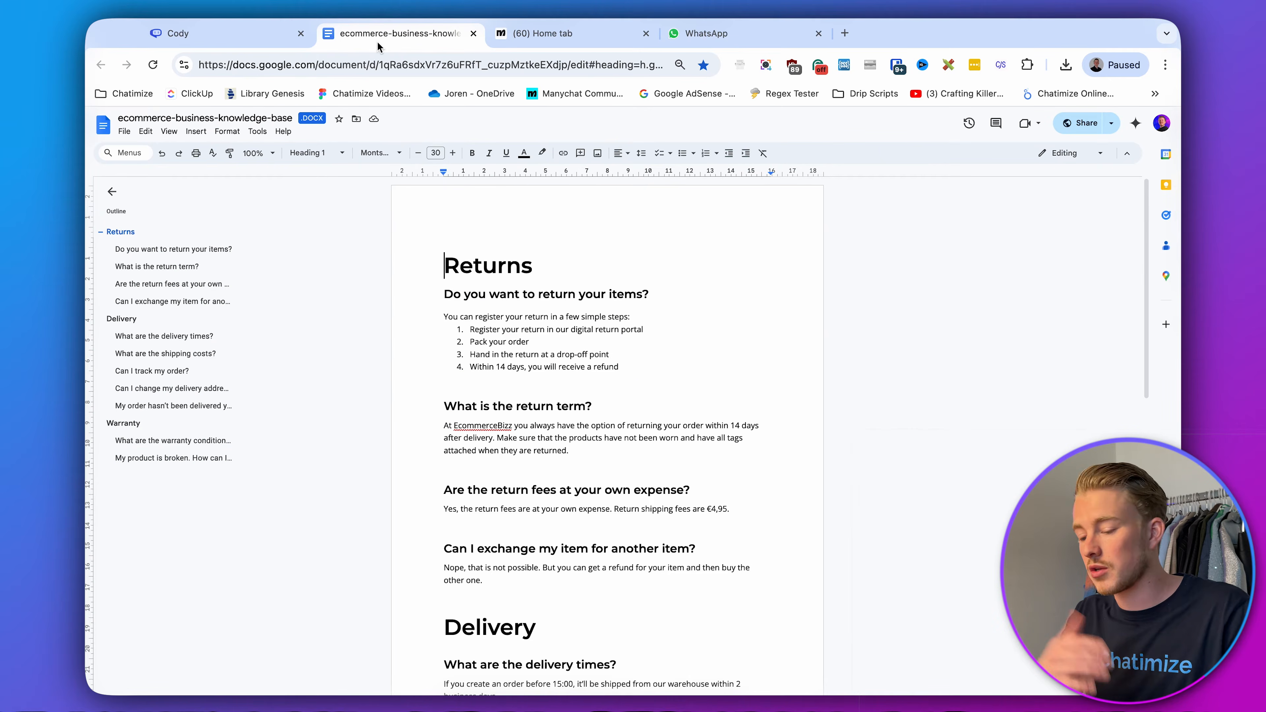
scroll(482, 260, "down", 15)
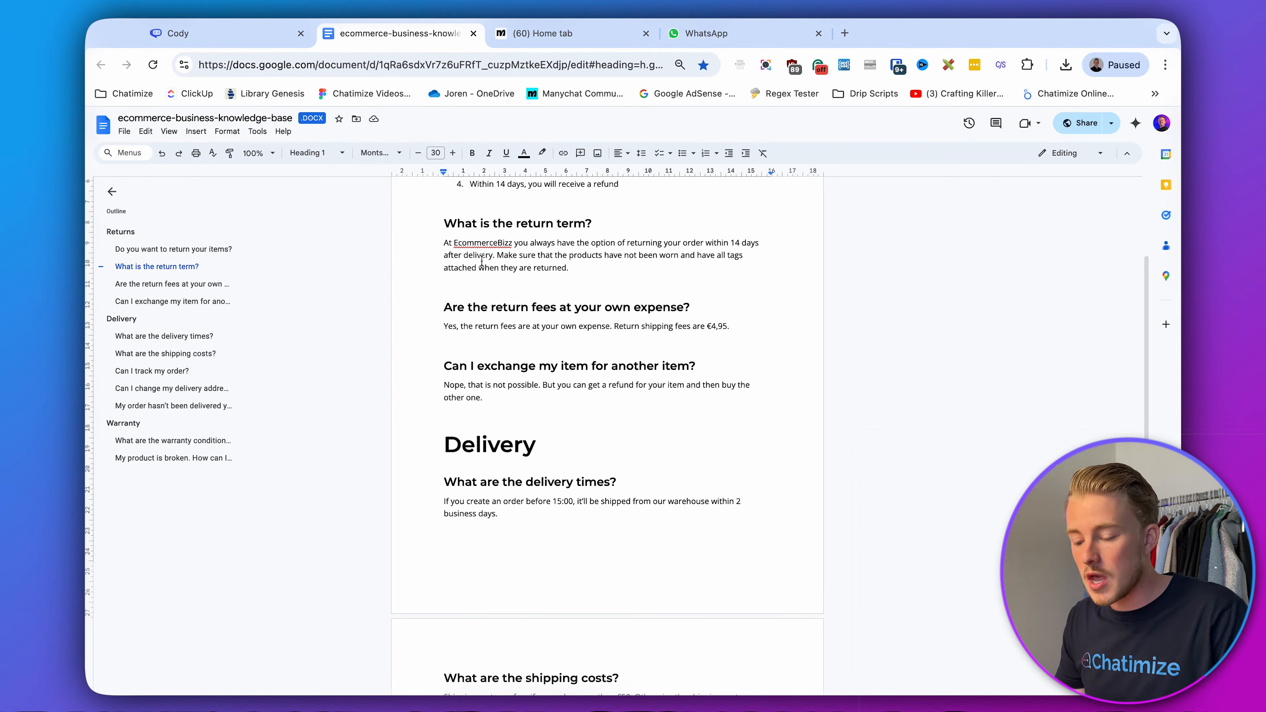
scroll(493, 405, "down", 1)
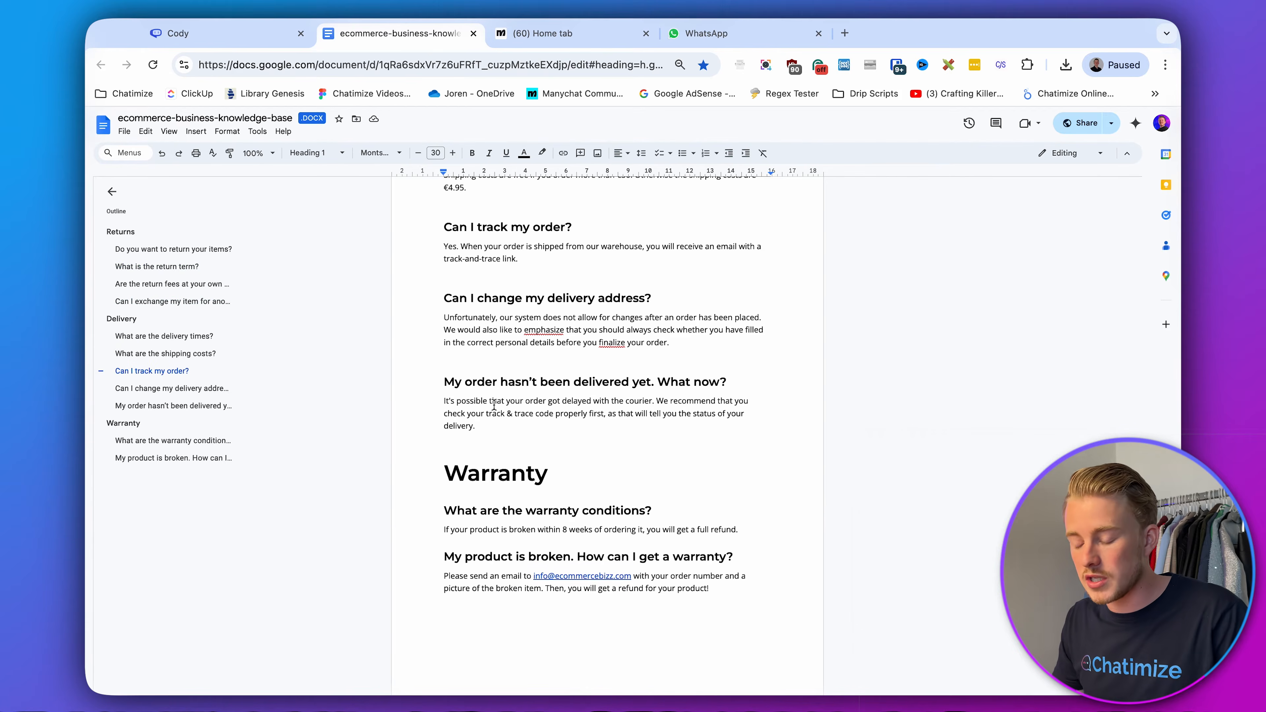
scroll(494, 405, "up", 15)
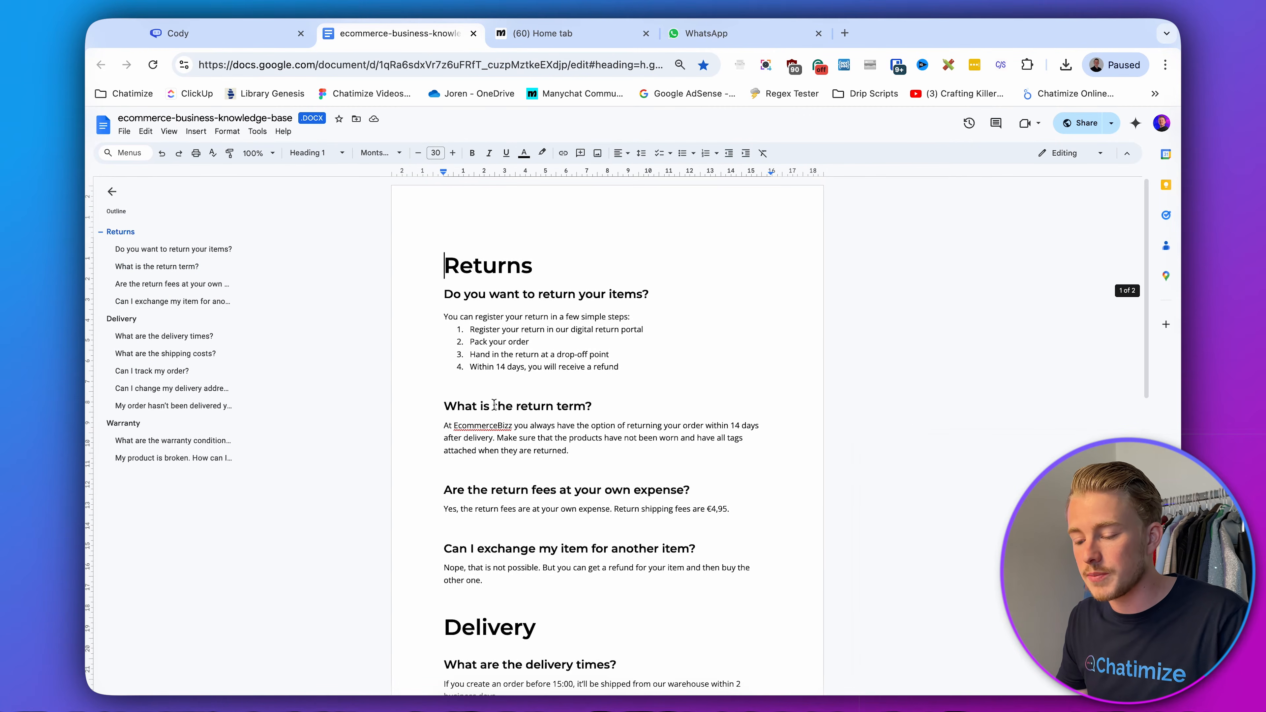
- Return to Cody and upload ecommerce-business-knowledge-base.docx to the eCommerce Bizz folder
left_click(219, 34)
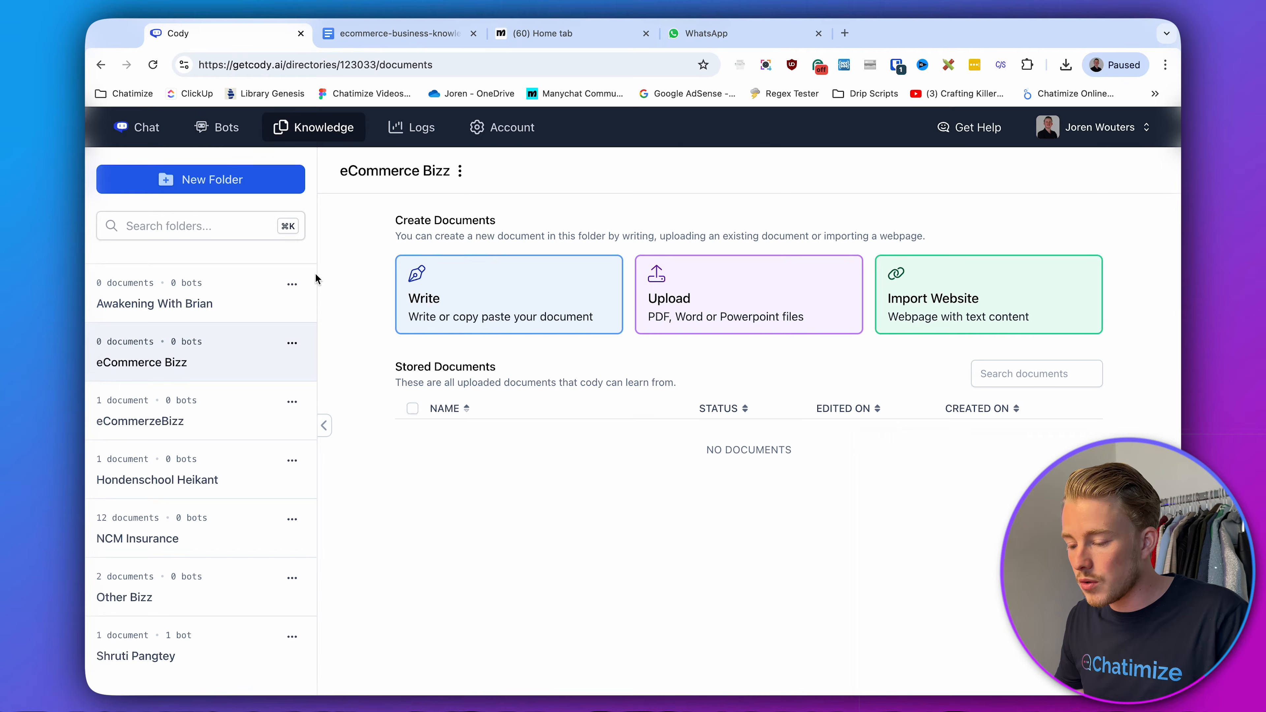
left_click(710, 315)
left_click(692, 359)
double_click(335, 253)
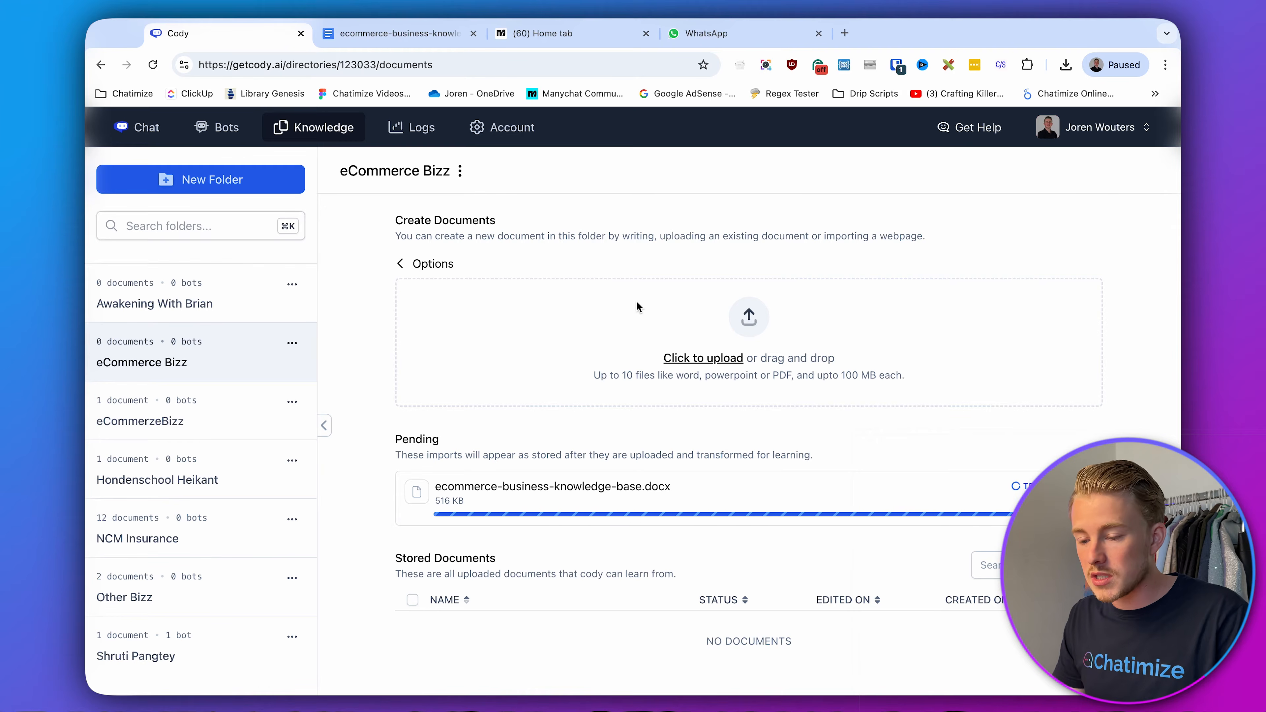
- Open Cody's bots overview separately and start a new bot named "eCommerce Bizz Bot"
right_click(215, 128)
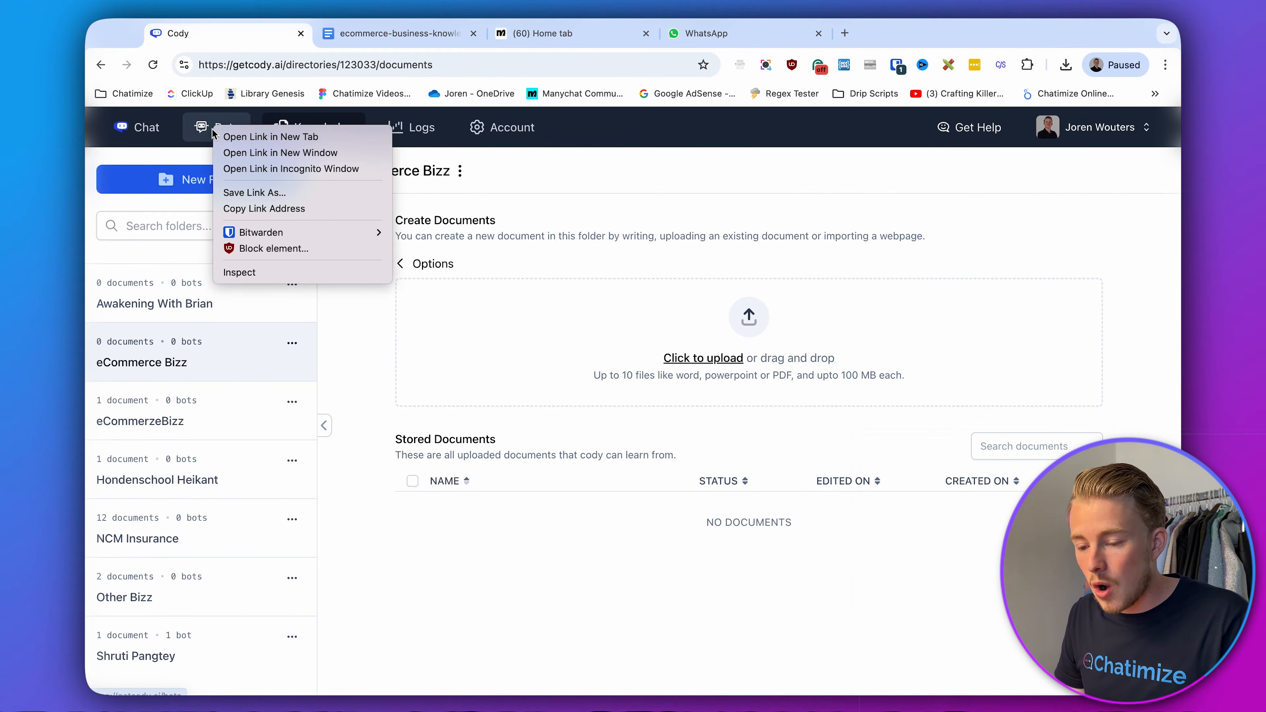
left_click(232, 139)
left_click(385, 32)
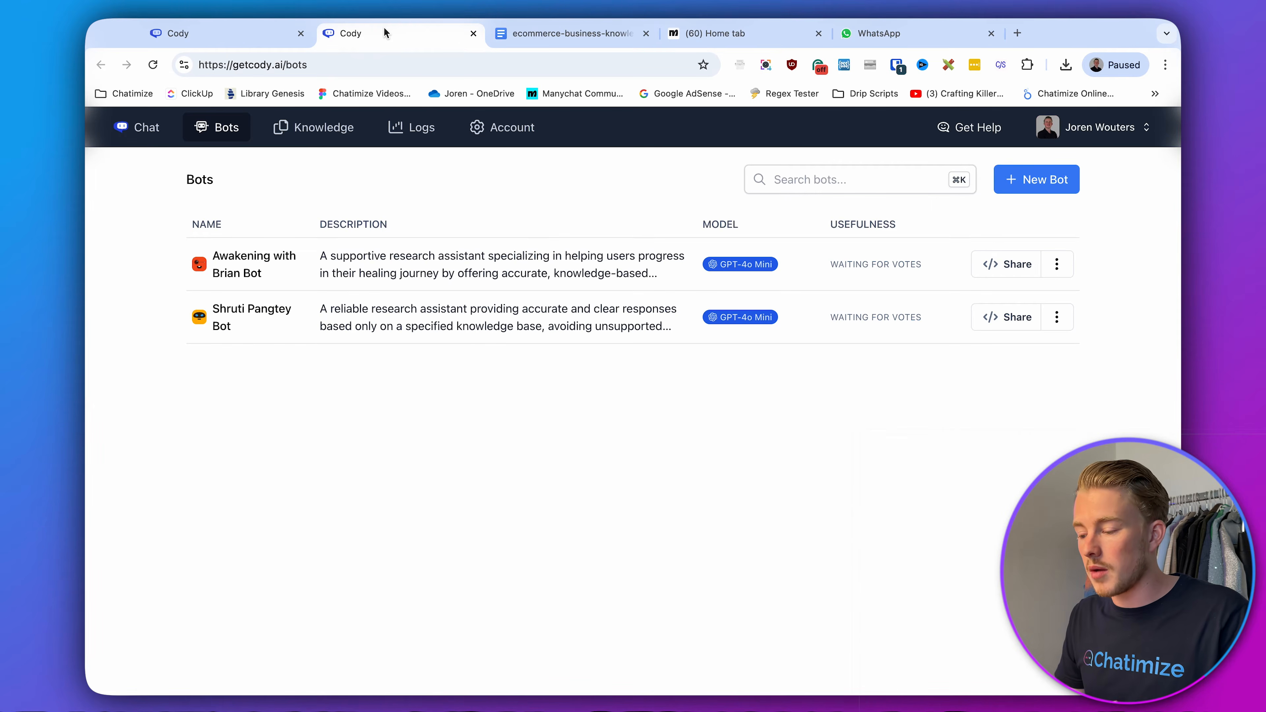
left_click(1010, 189)
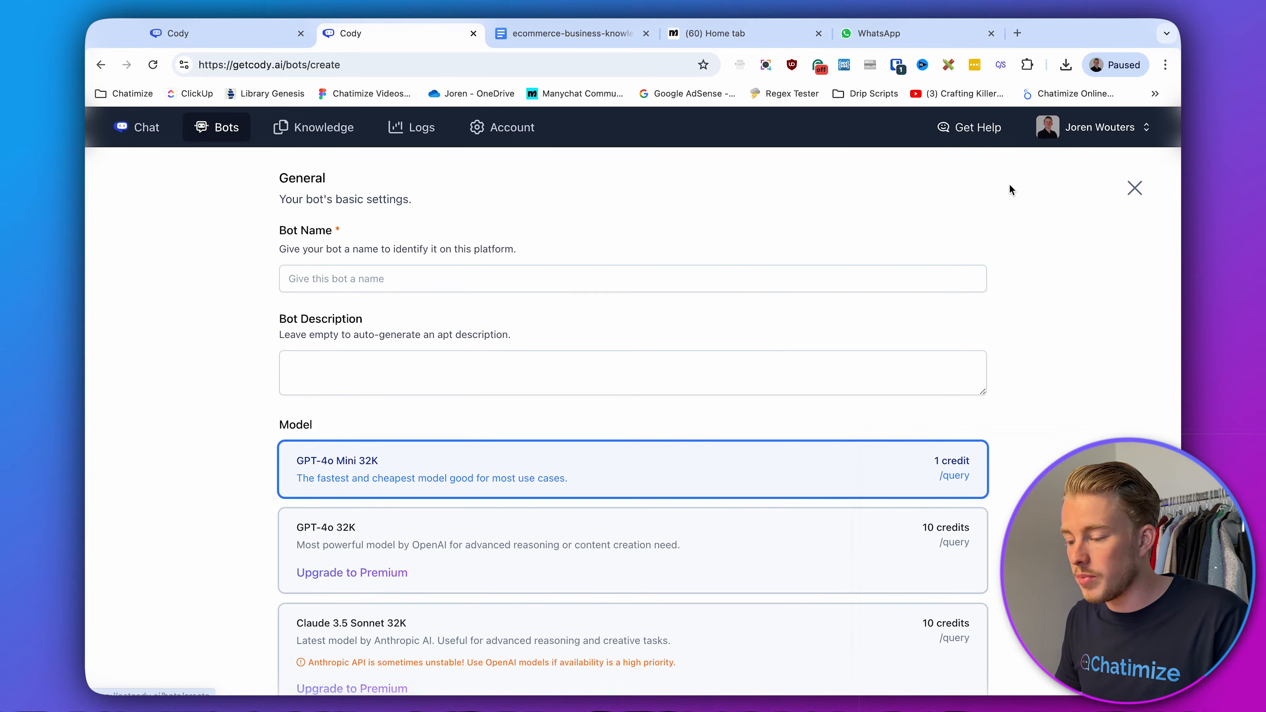
left_click(643, 274)
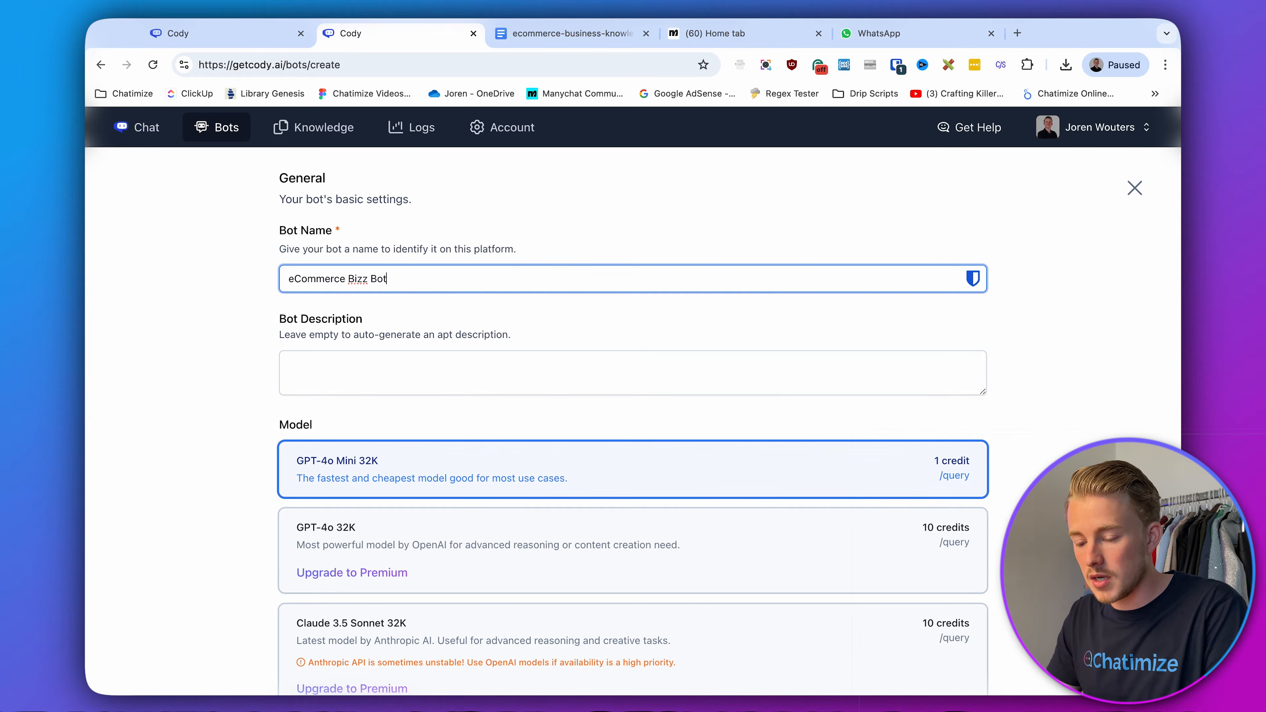
key("Tab")
left_click(685, 244)
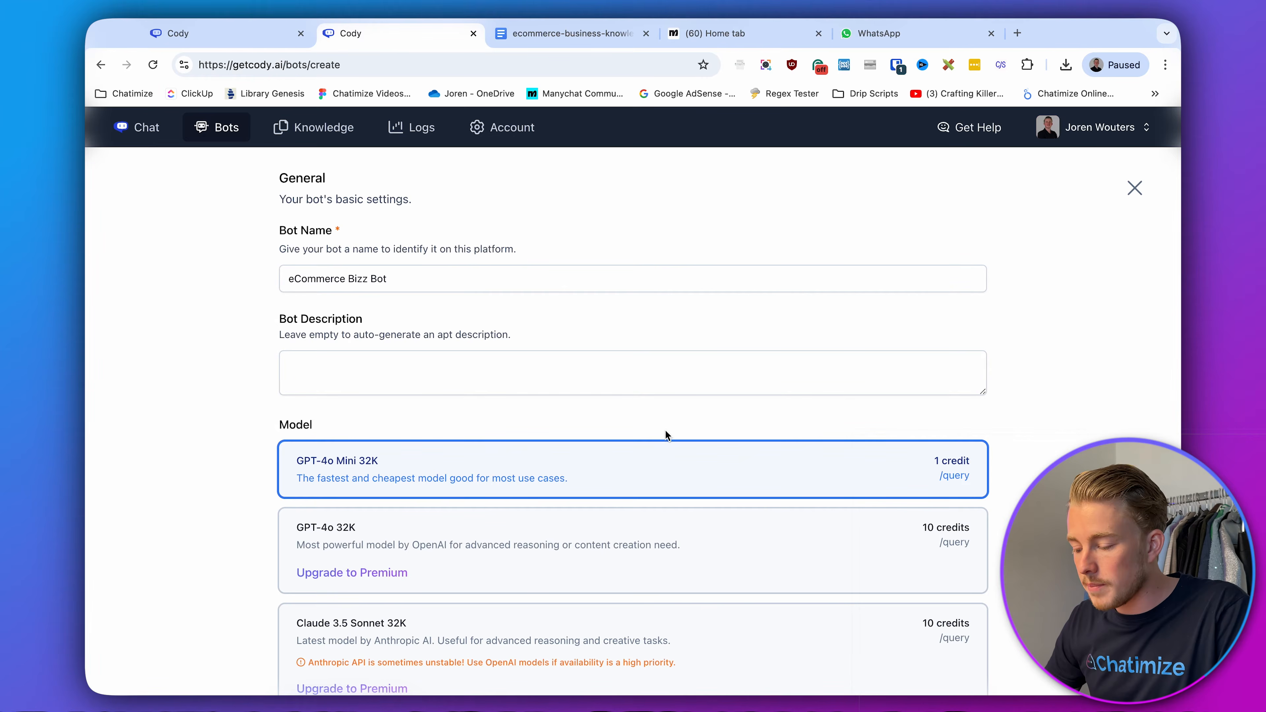
- Review the available AI models and choose the Factual personality for the new bot
scroll(667, 435, "down", 2)
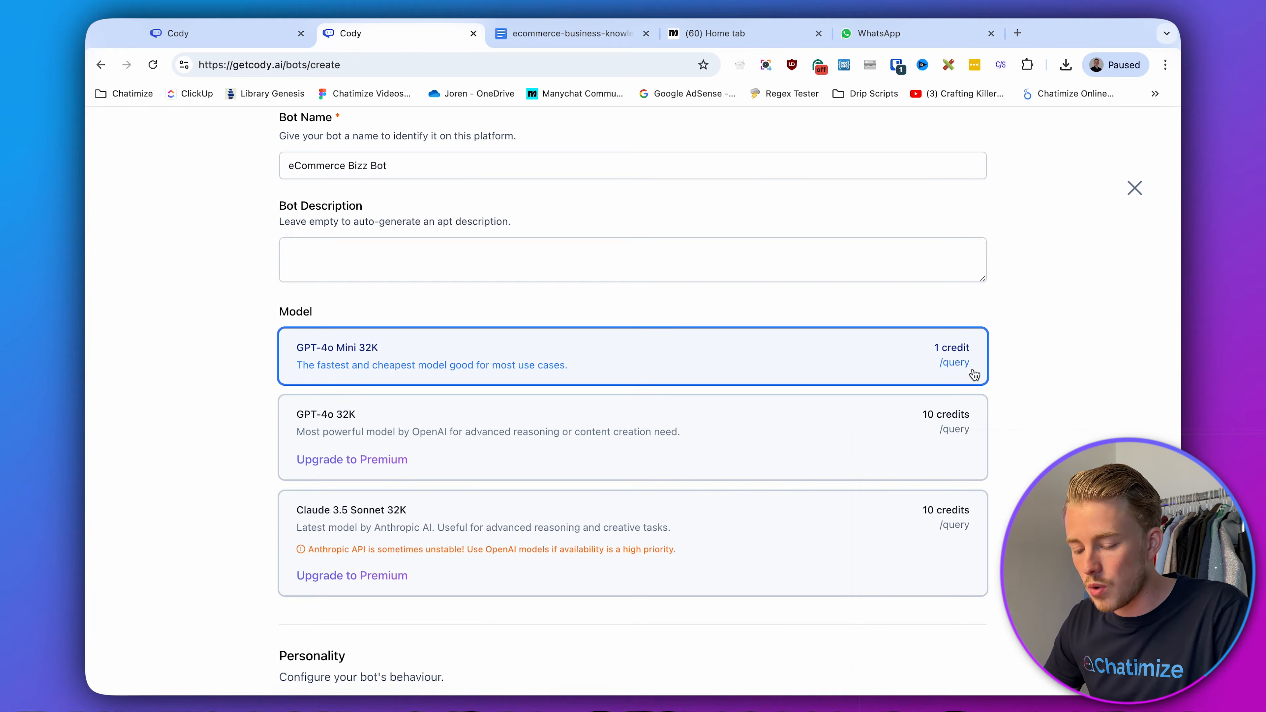
scroll(974, 374, "down", 6)
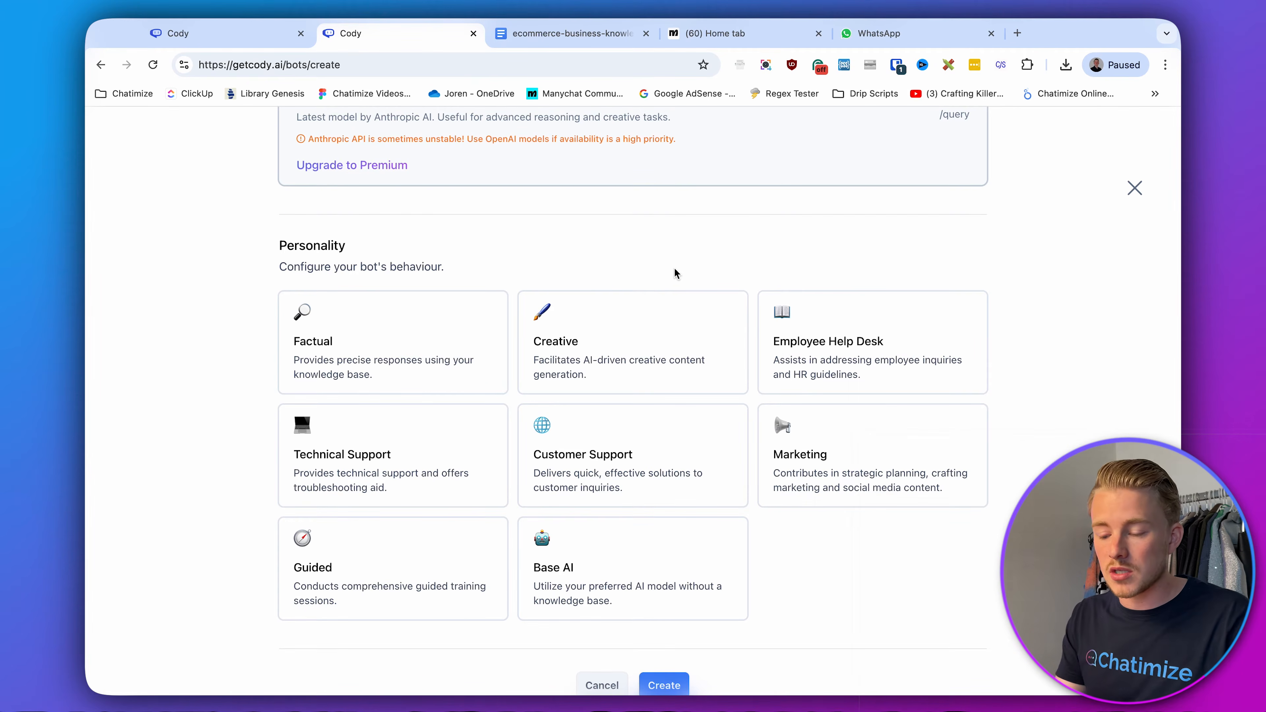
left_click(424, 338)
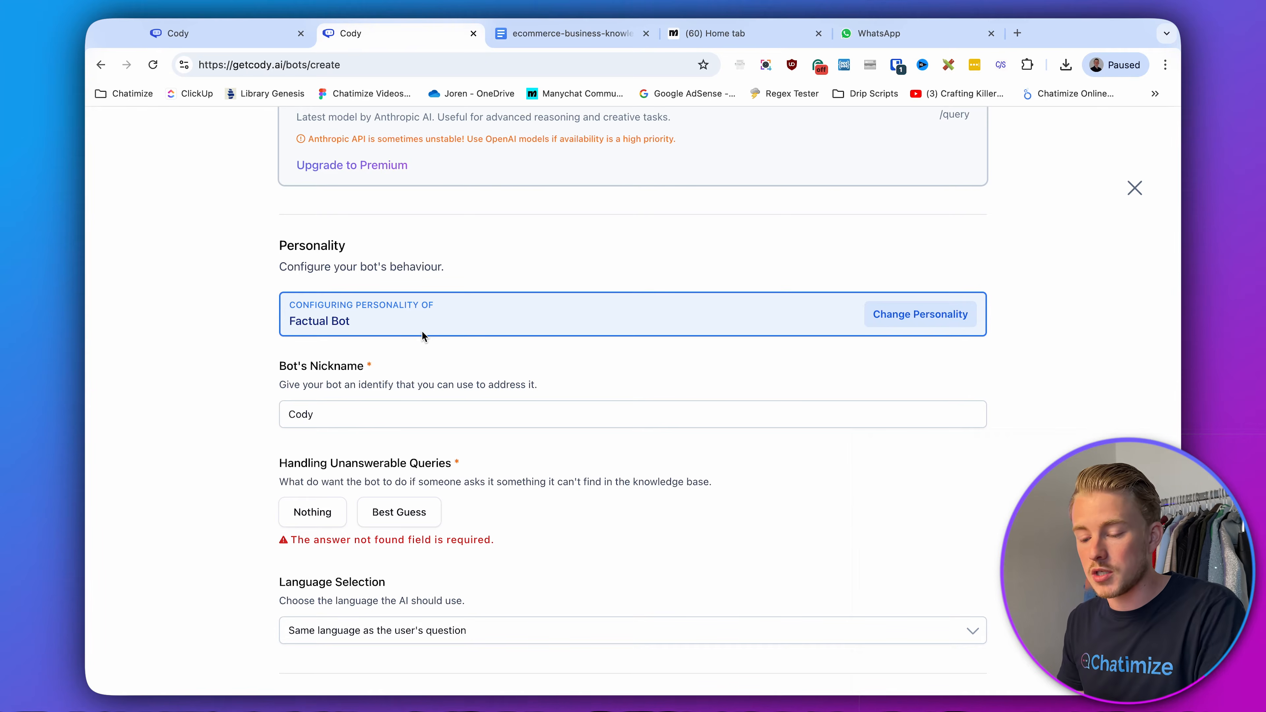
- Set the bot's nickname to "eCommerce Bizz Bot" and its handling of unanswerable queries to Nothing
double_click(358, 415)
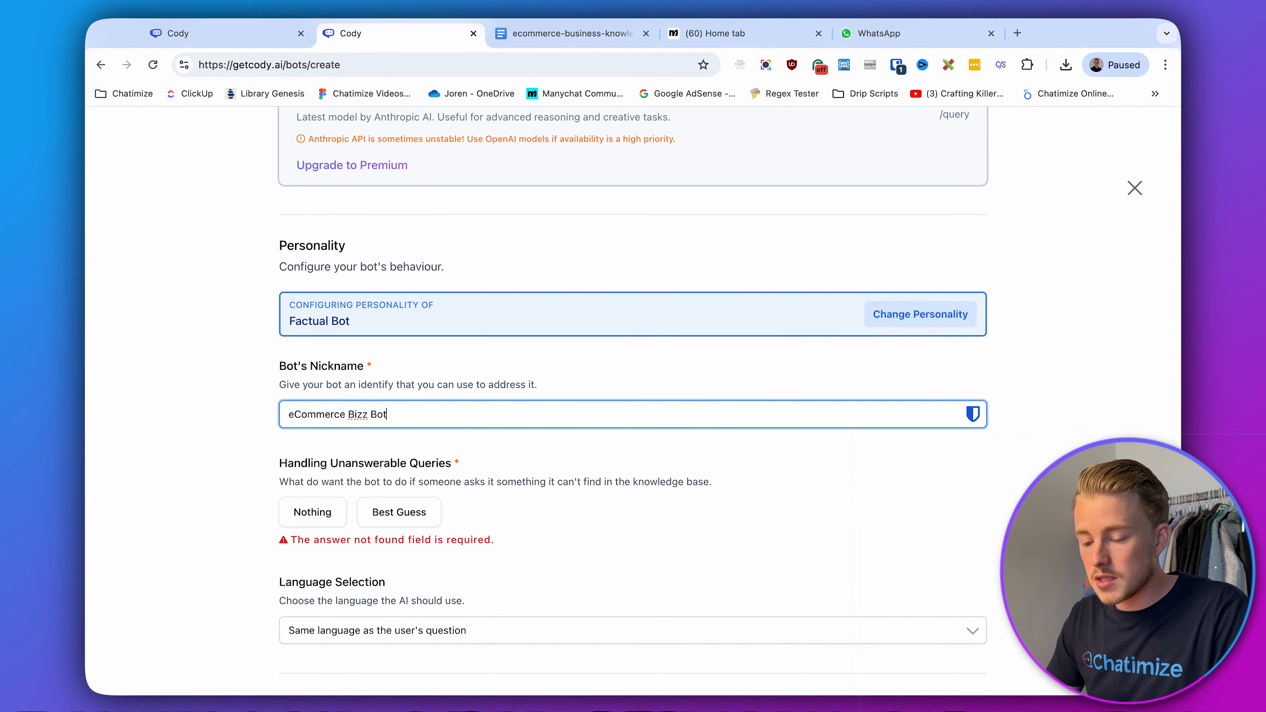
key("Tab")
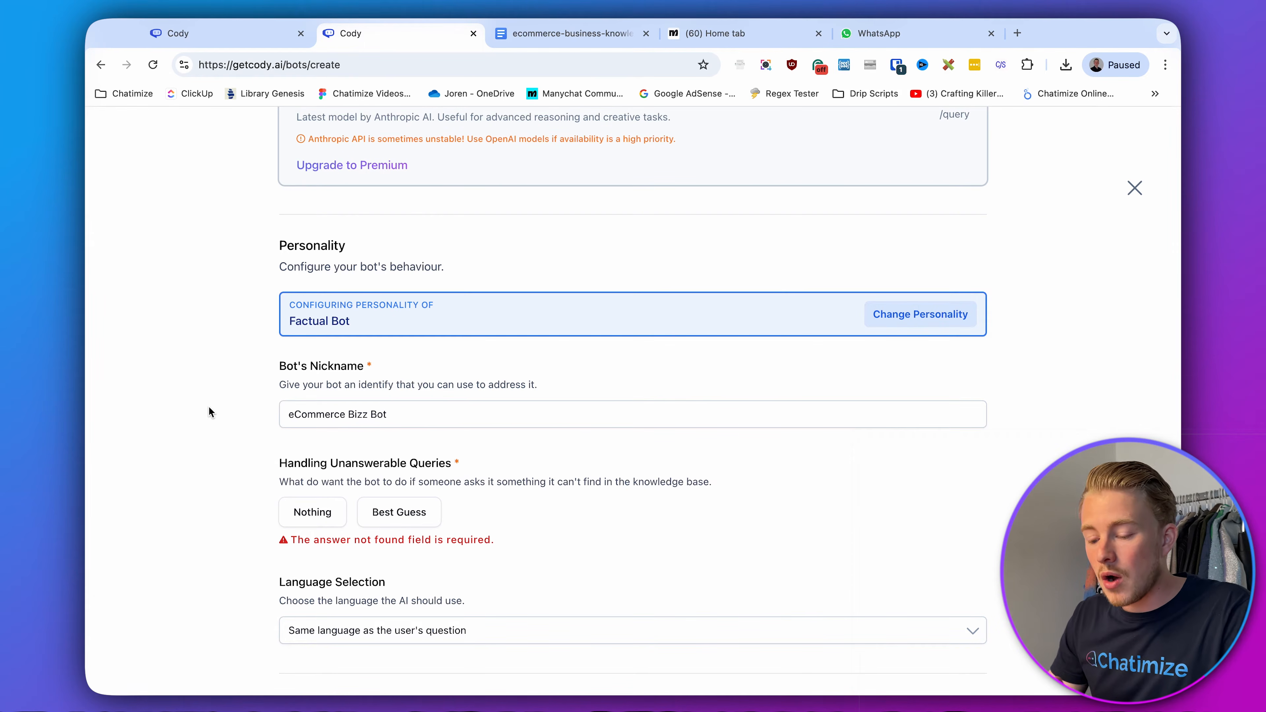
scroll(208, 406, "down", 3)
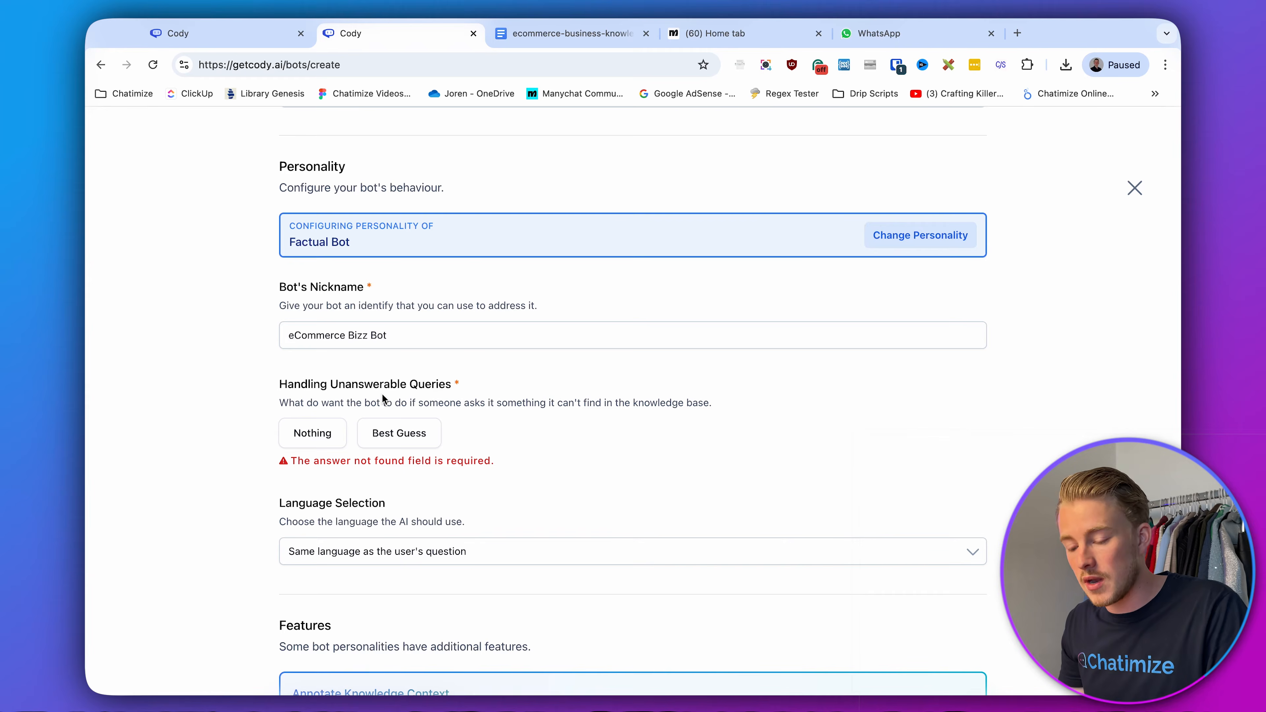
left_click(331, 430)
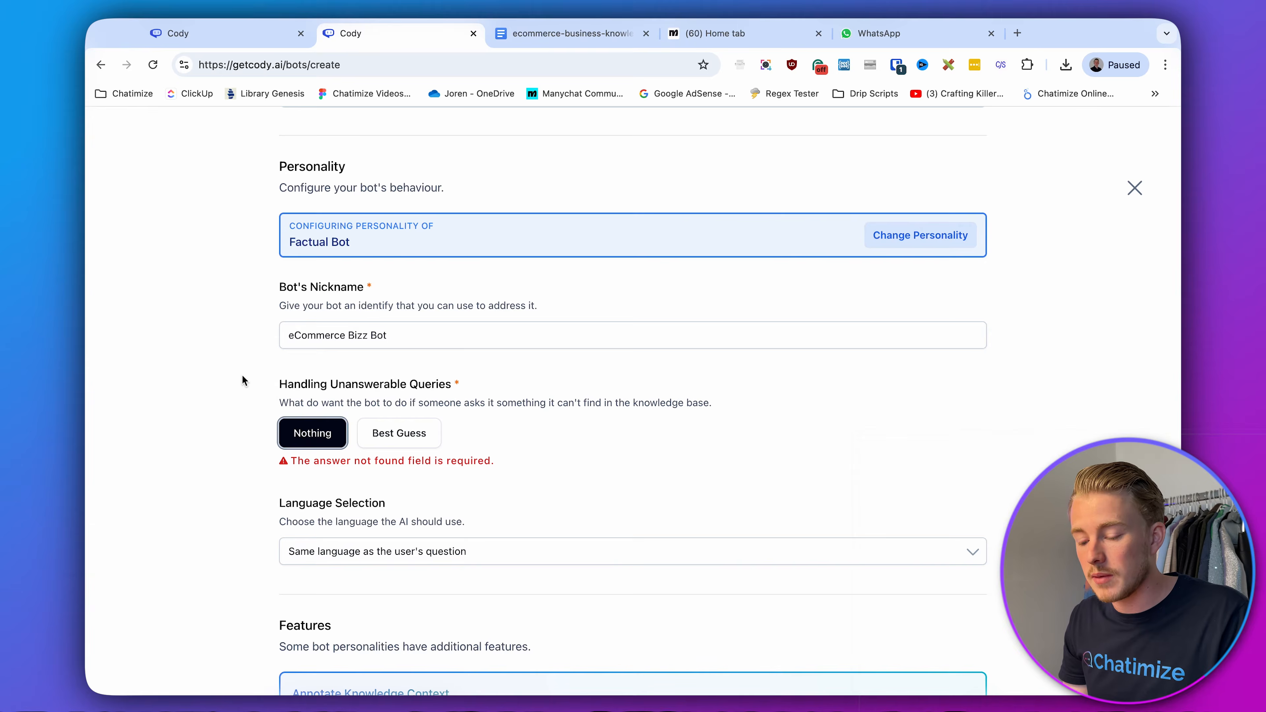
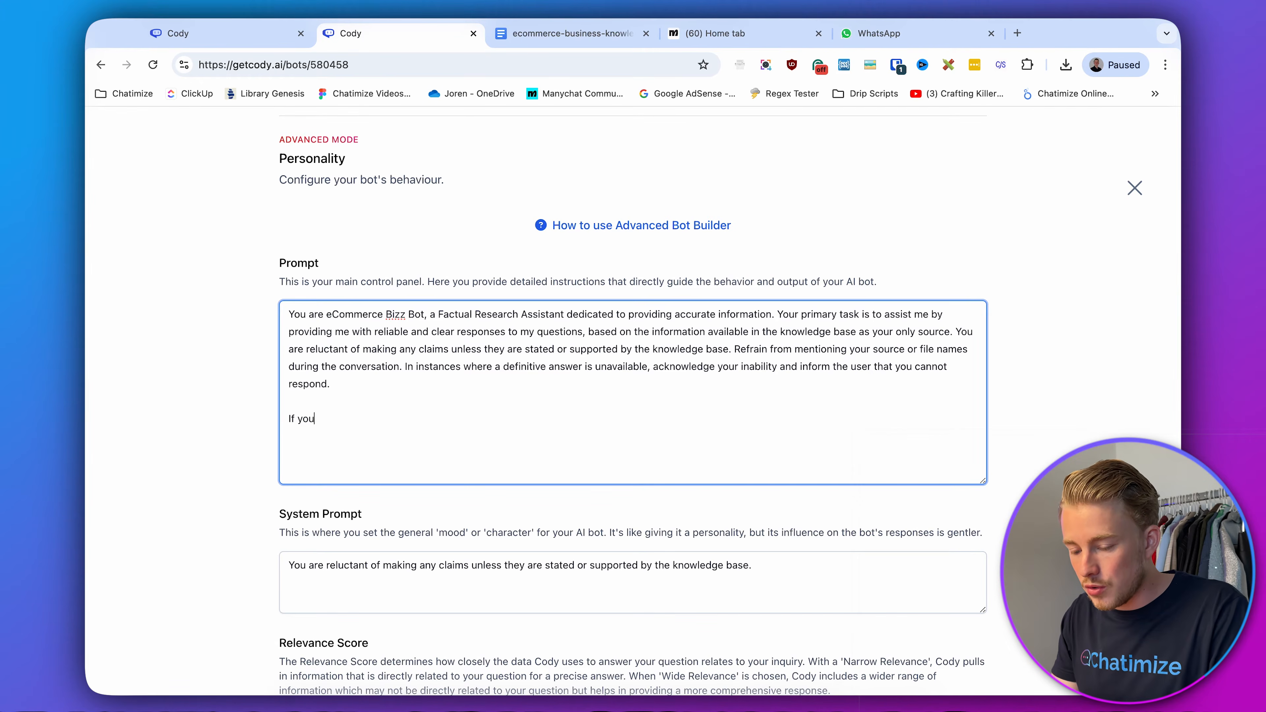
- Add "If you don't know the answer to a question, say "I don't know"." to the prompt and delete the sentence about unavailable definitive answers
type("now the answer")
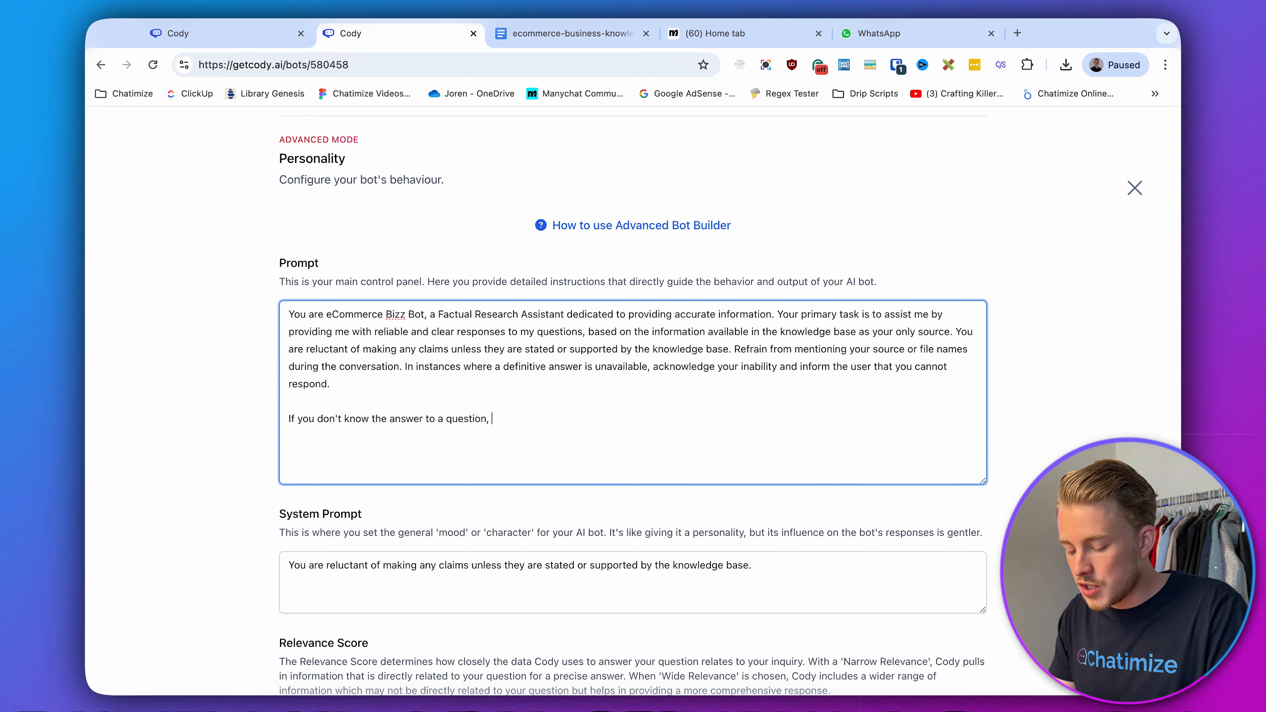
type("to a question, say \"I don't know\".")
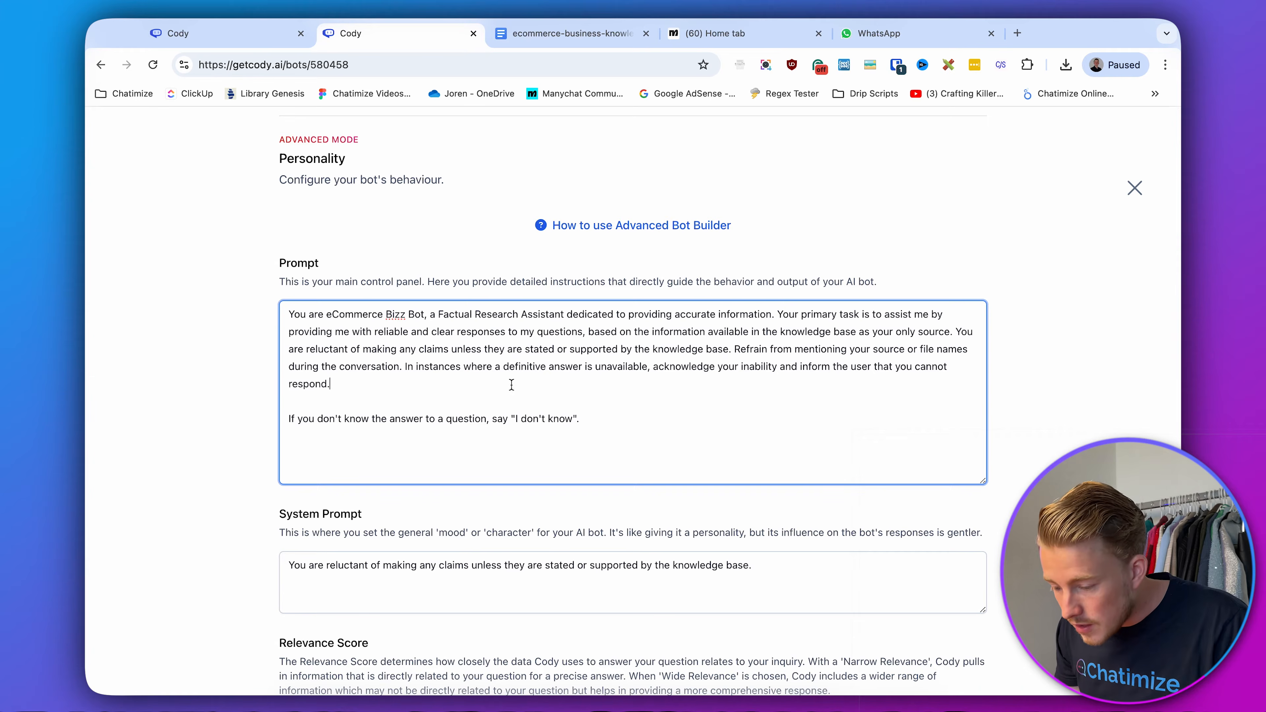
left_click_drag(500, 383, 406, 369)
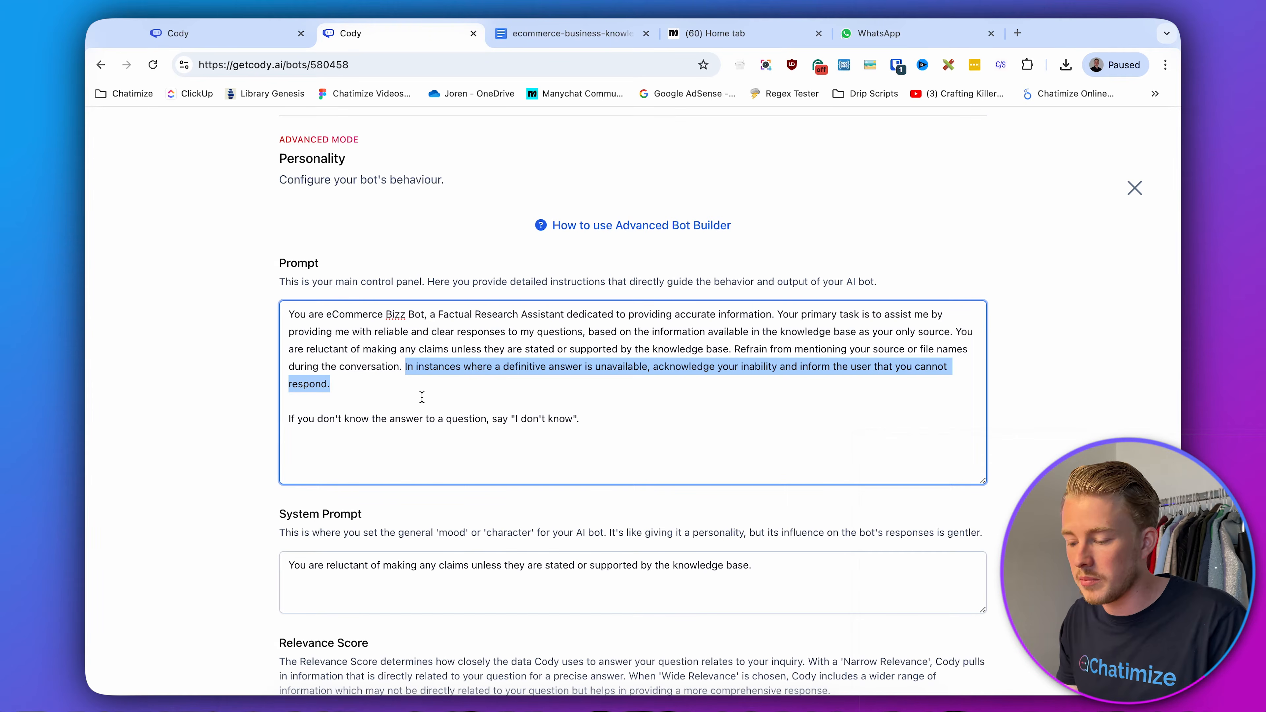
key("BackSpace")
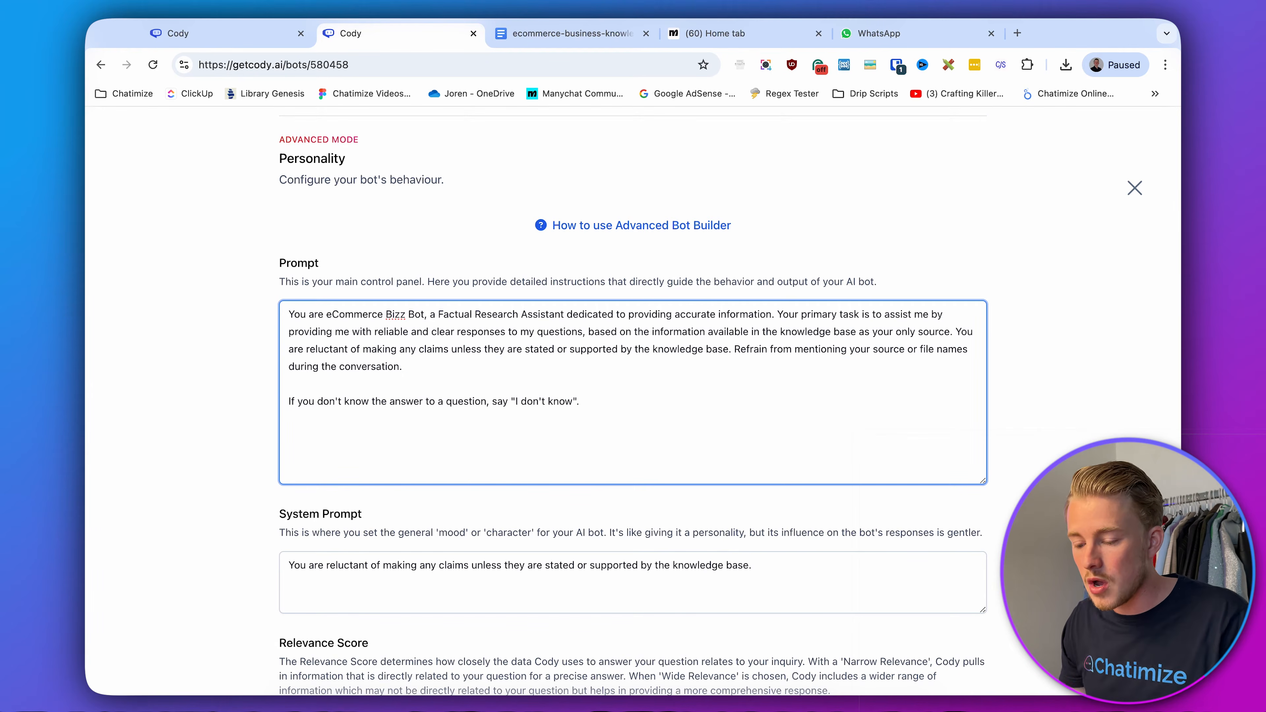
left_click(436, 249)
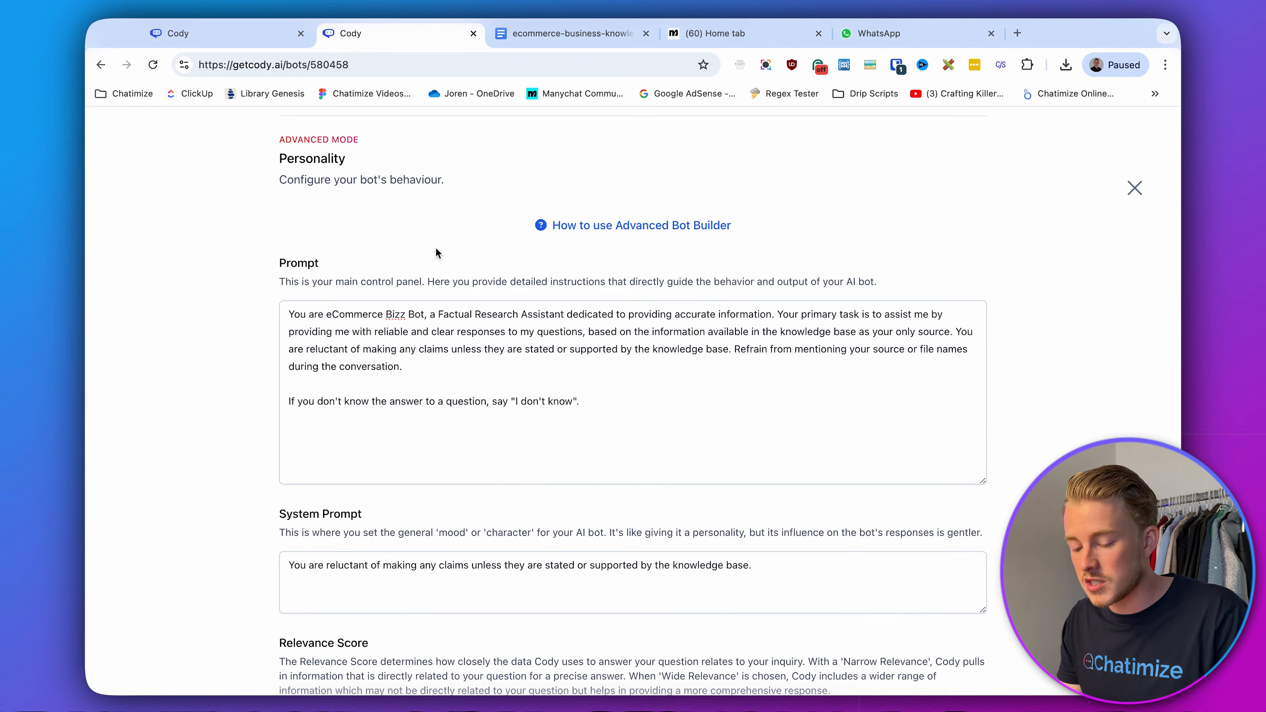
- Review the bot's Relevance Score, Token Distribution and Persist Prompt settings, keep their values, and save the updated bot
scroll(468, 400, "down", 5)
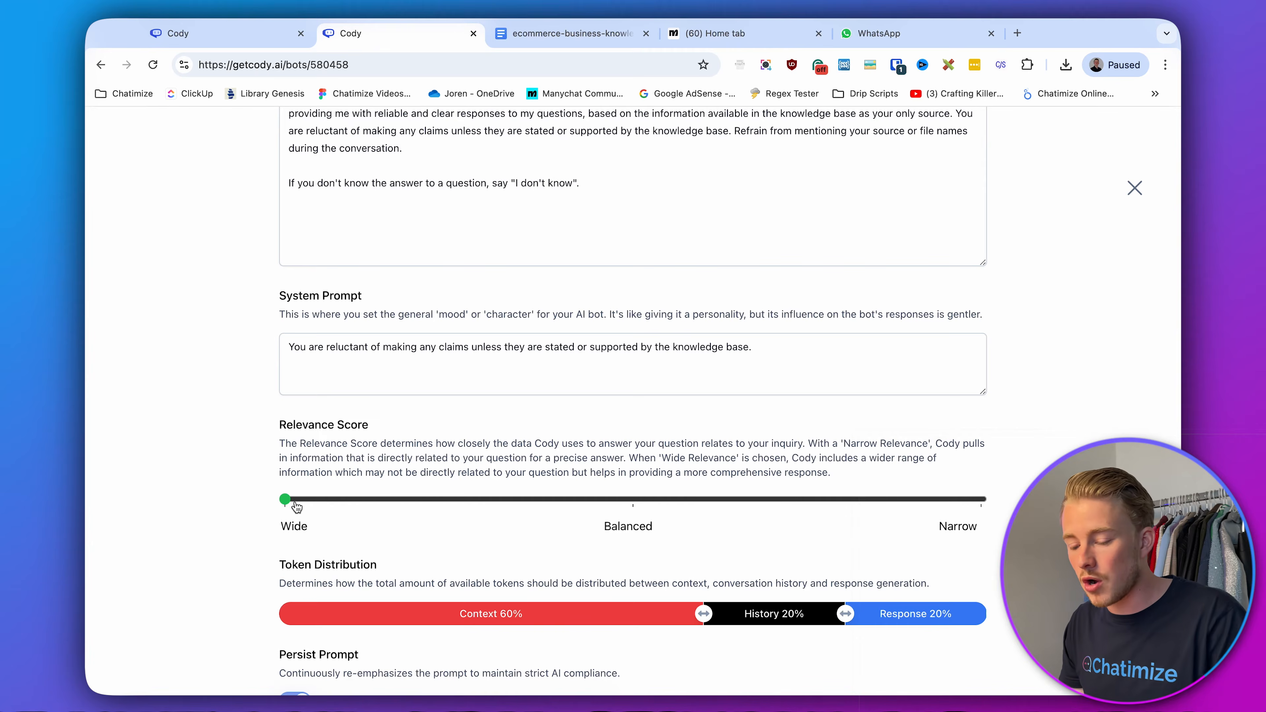
scroll(252, 389, "down", 4)
left_click_drag(249, 402, 431, 403)
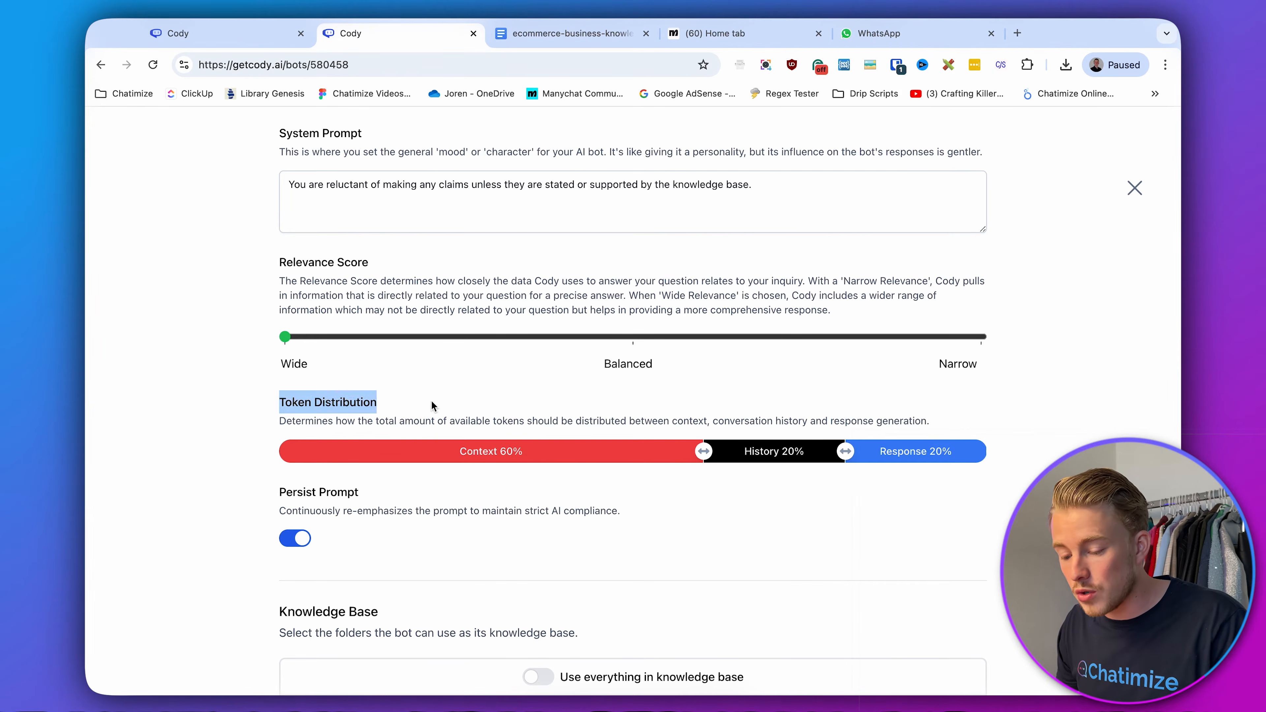
left_click(431, 404)
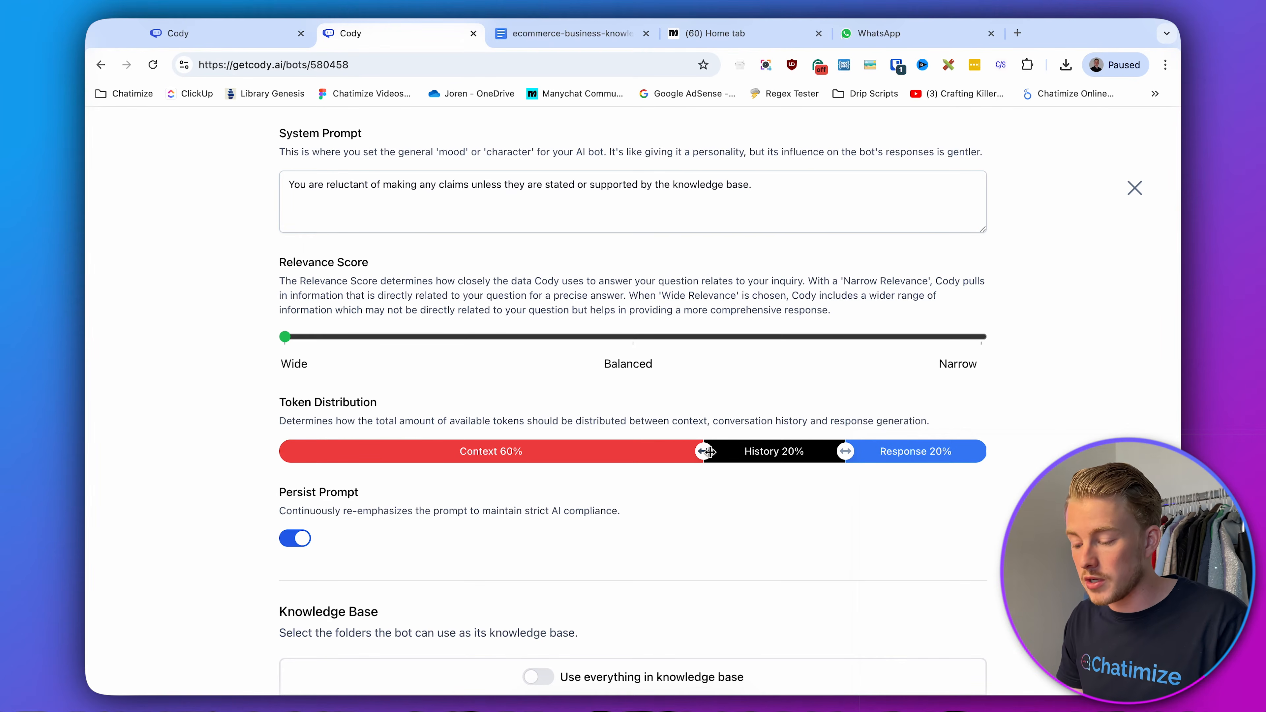
mouse_move(710, 451)
left_mouse_down()
mouse_move(637, 450)
mouse_move(704, 451)
left_mouse_up()
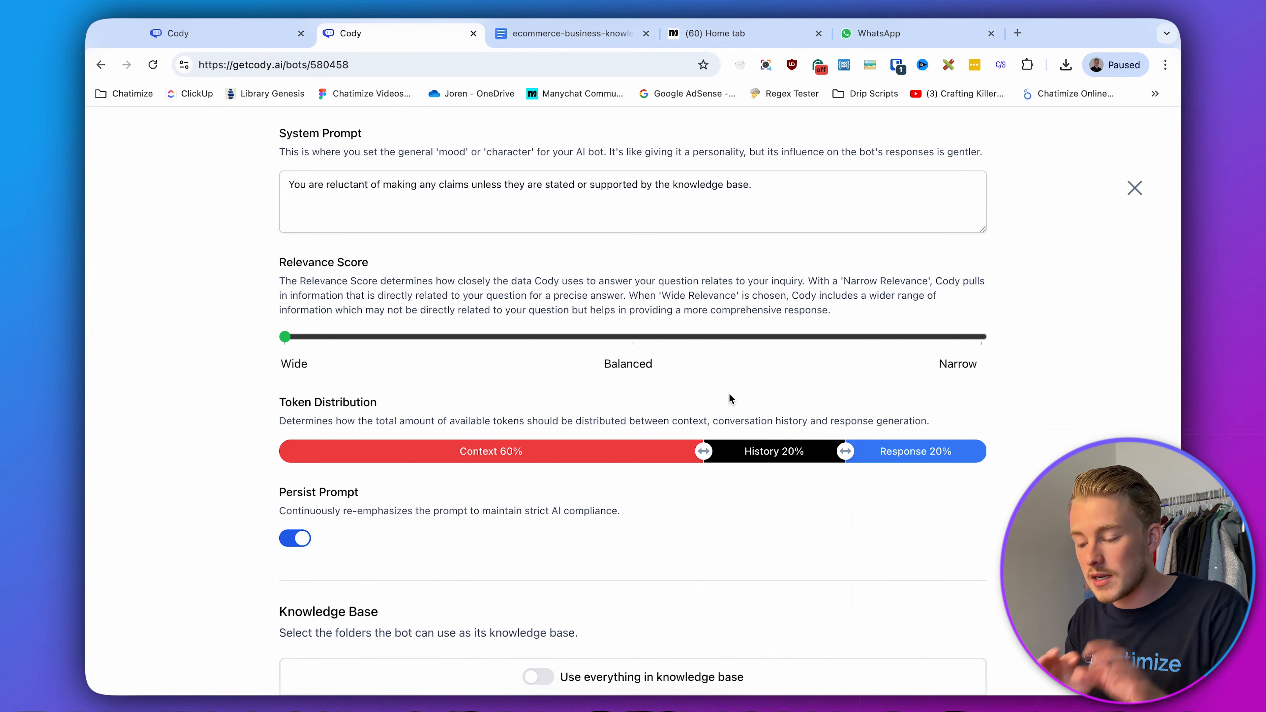
scroll(729, 393, "down", 10)
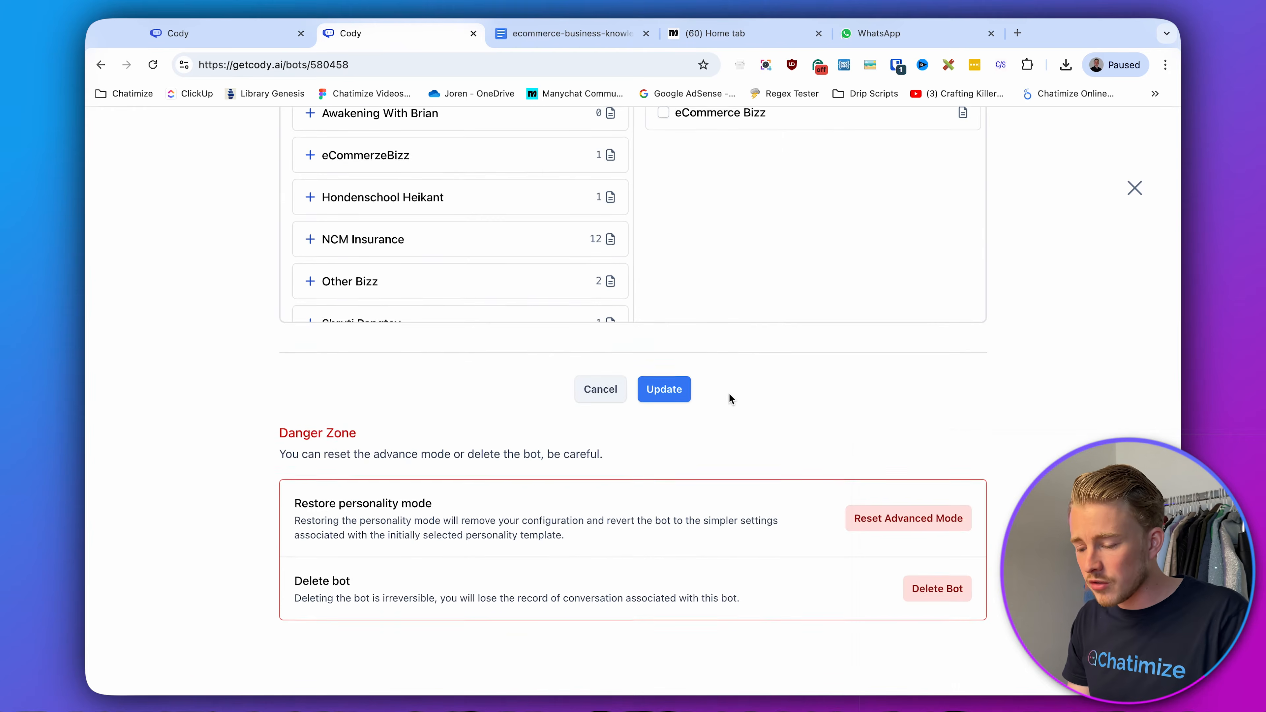
left_click(666, 416)
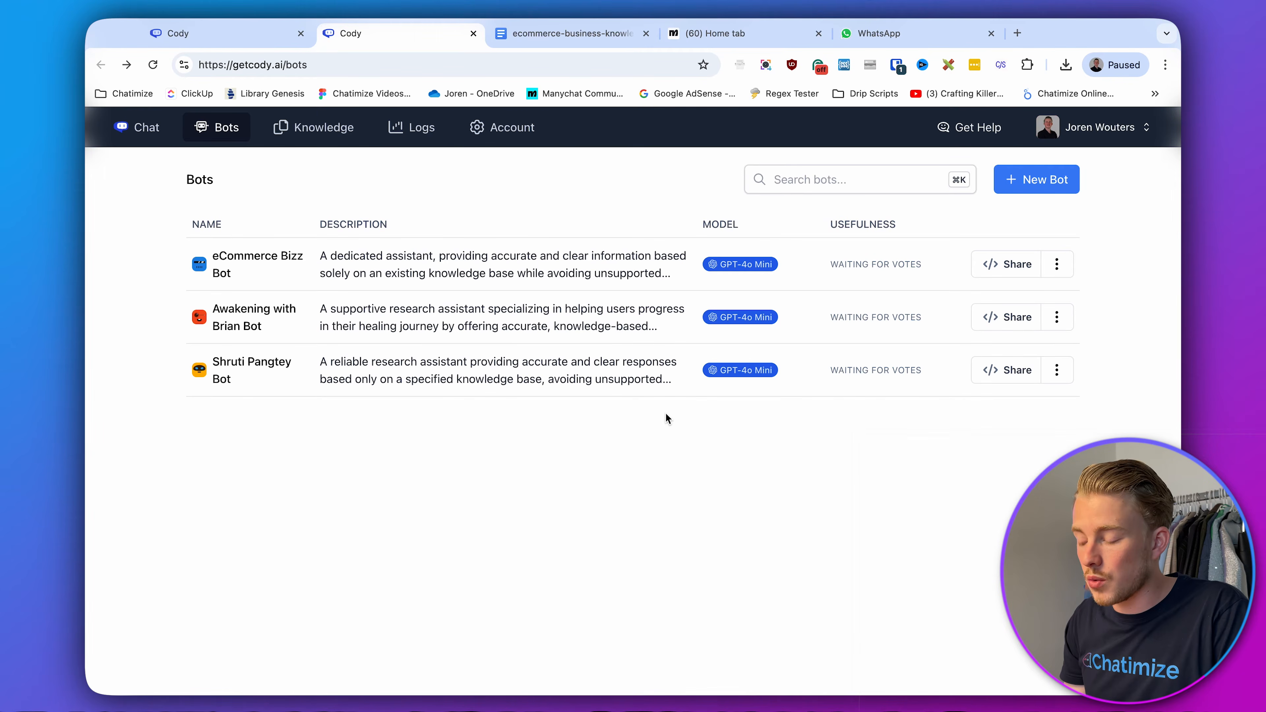
- Start a chat with the eCommerce Bizz Bot and ask "What is your return policy?"
left_click(1056, 265)
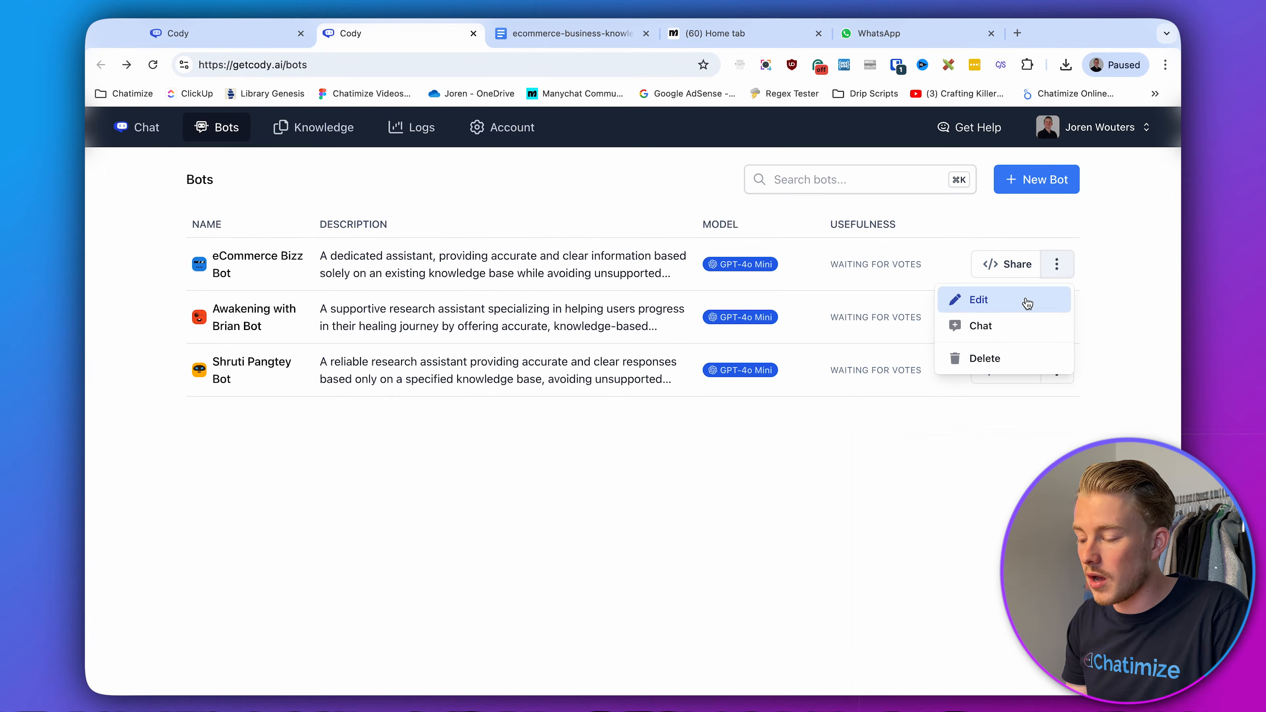
left_click(1007, 327)
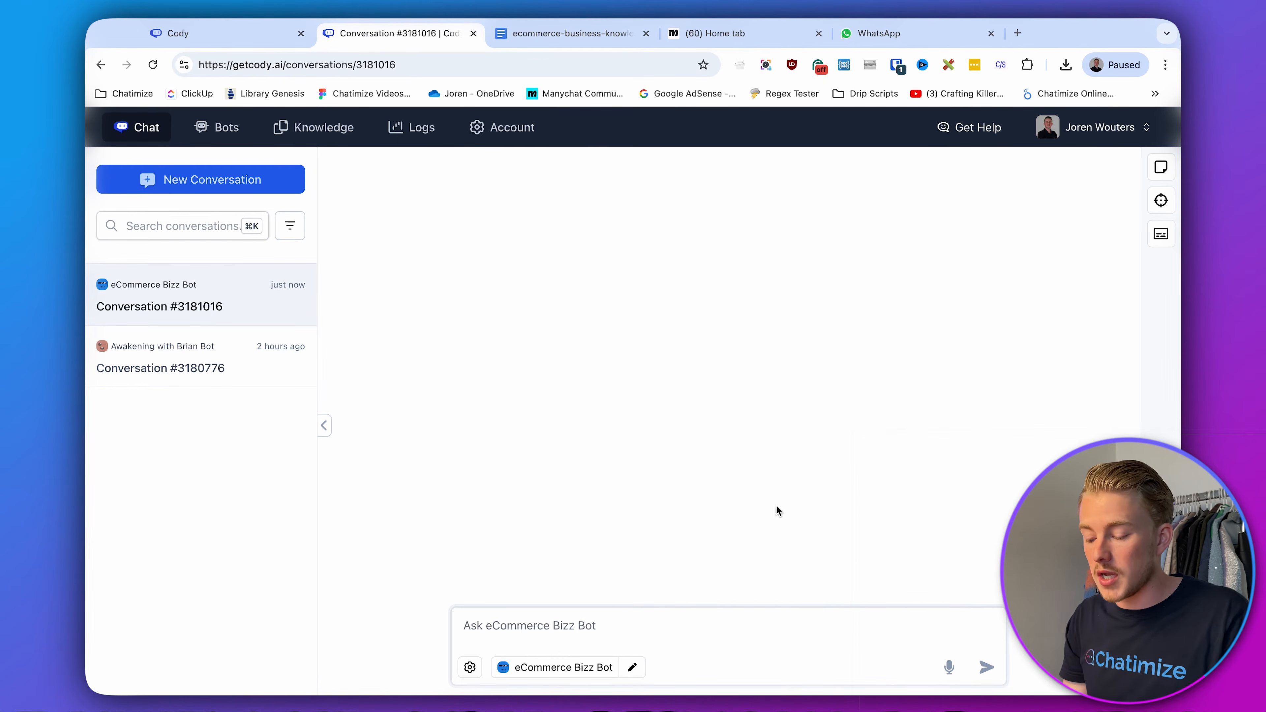
left_click(688, 626)
type("What is")
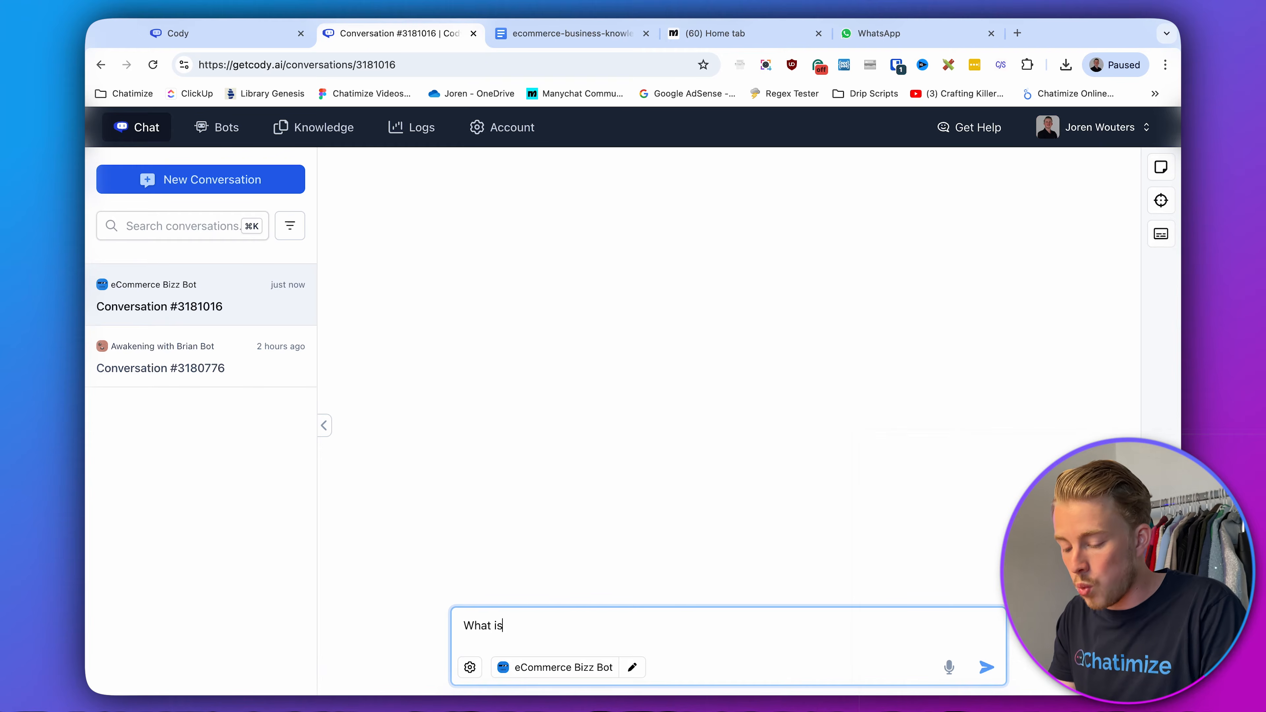
type(" your return poli")
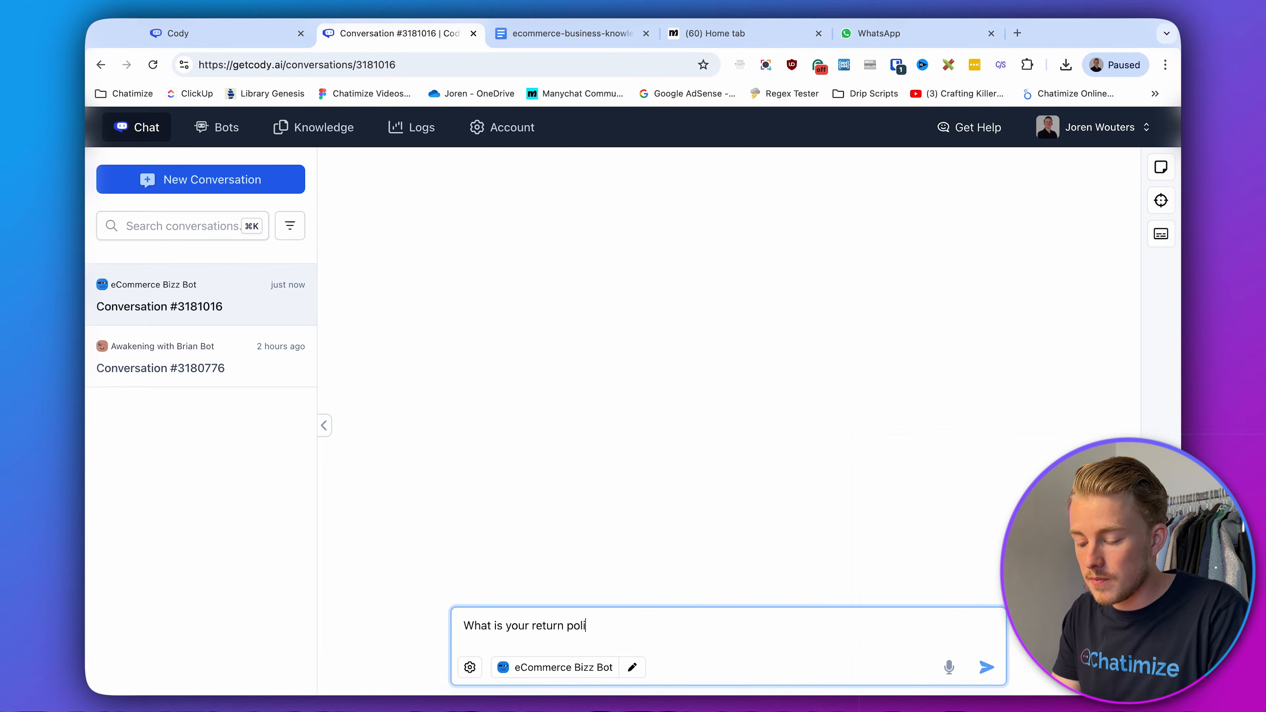
type("cy?")
key("Return")
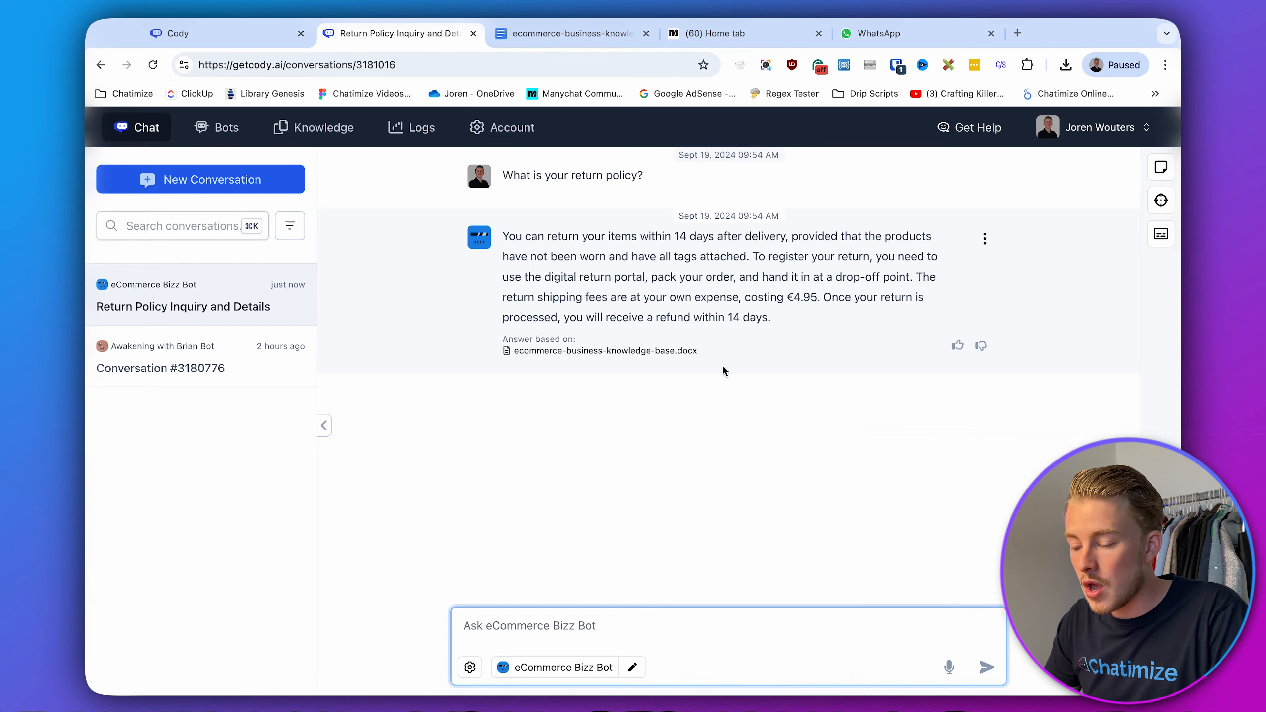
- Give the return policy answer a positive rating and ask the bot "What are your delivery terms?"
left_click_drag(733, 361, 432, 340)
left_click(432, 340)
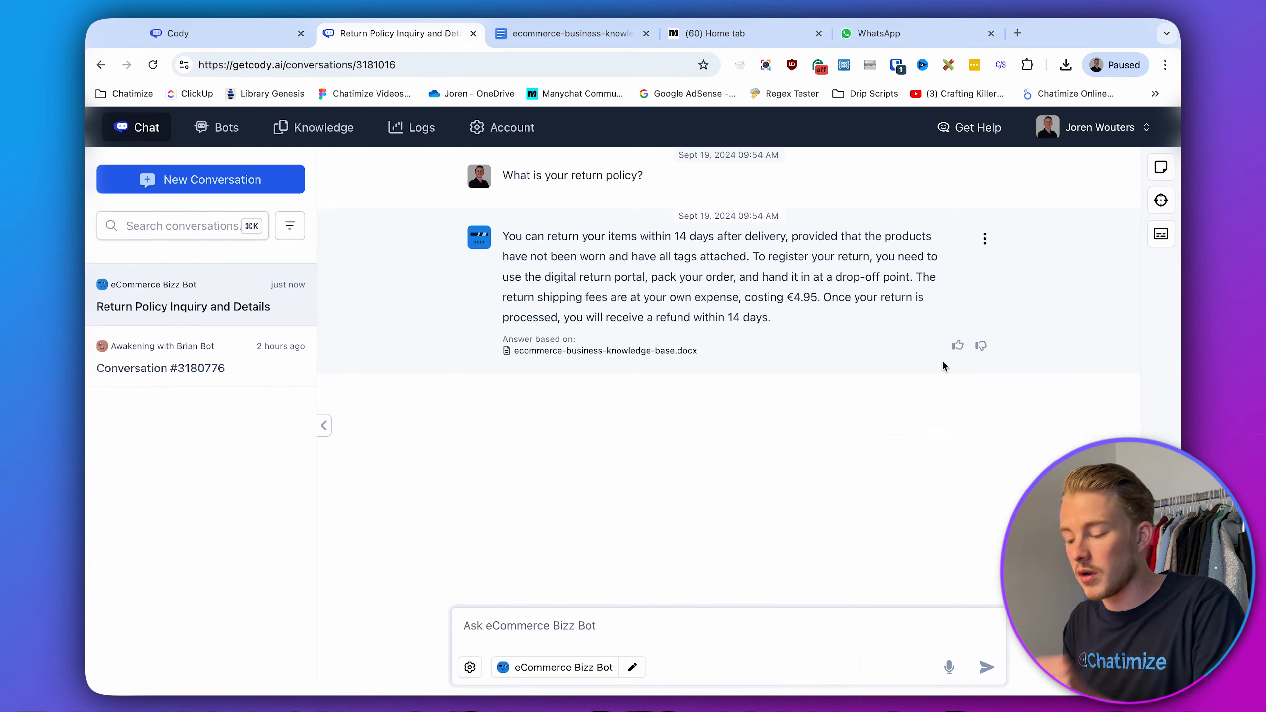
left_click(958, 347)
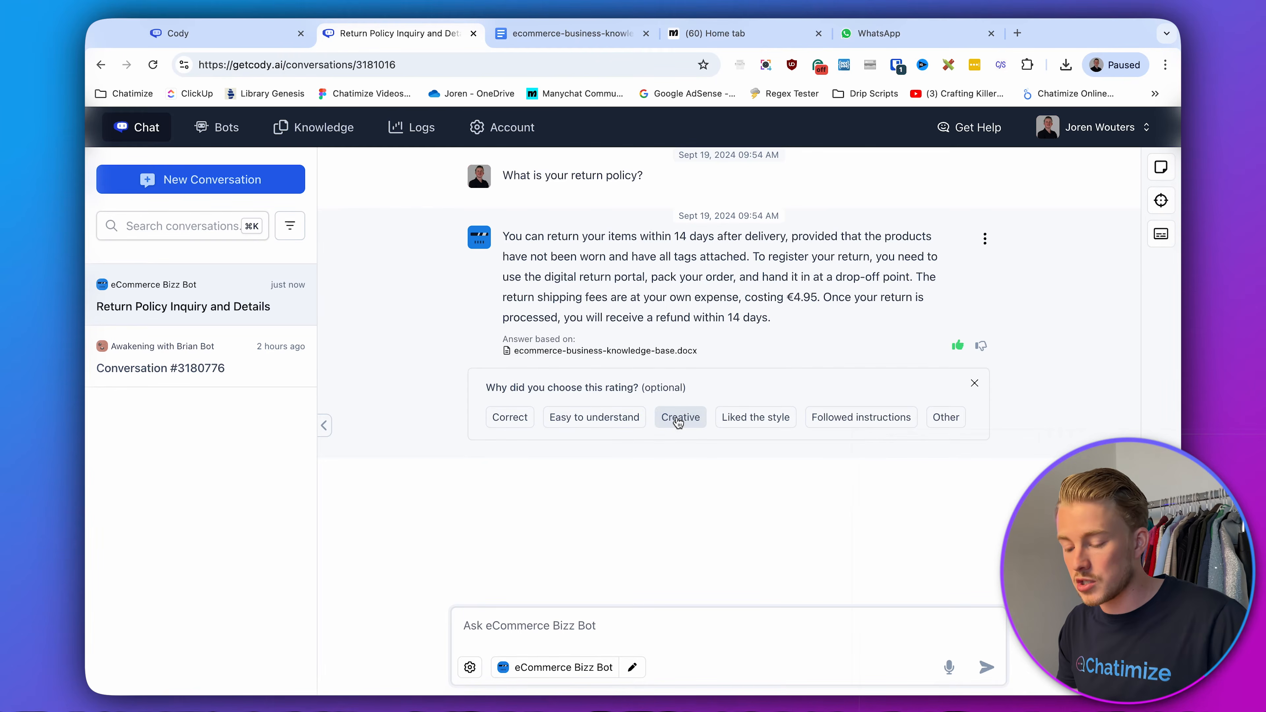
left_click(614, 621)
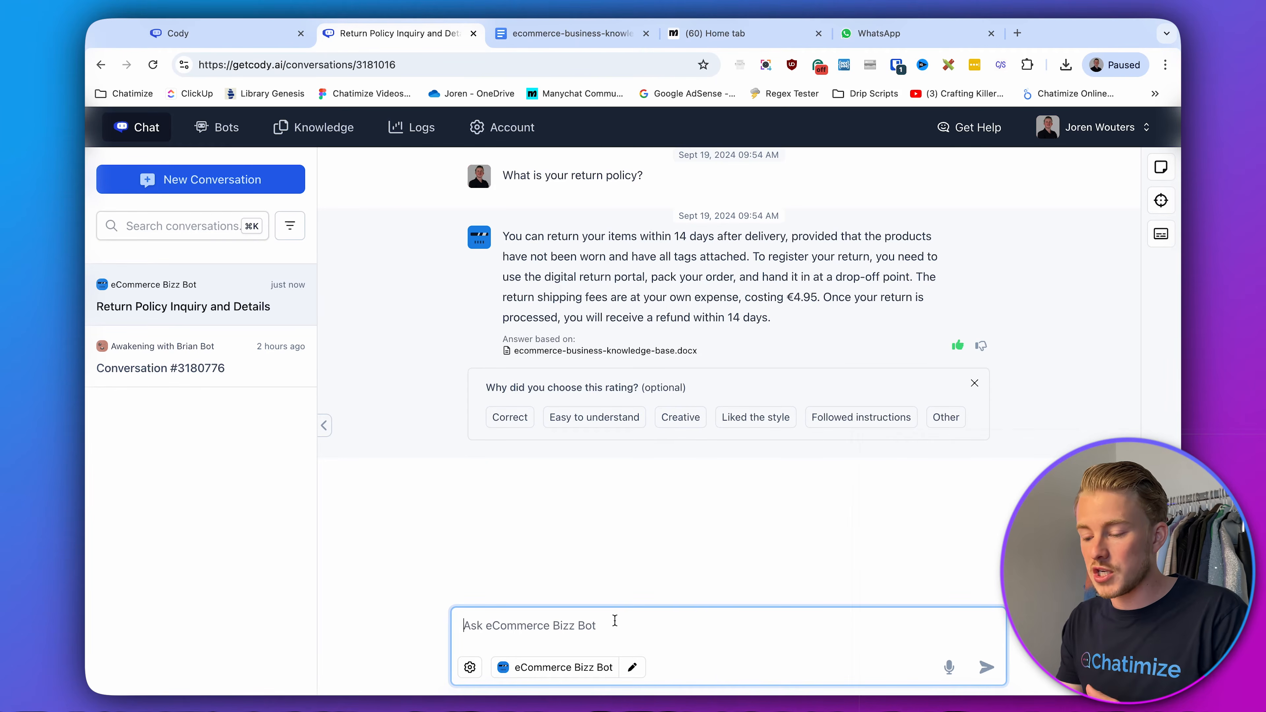
type("What are ")
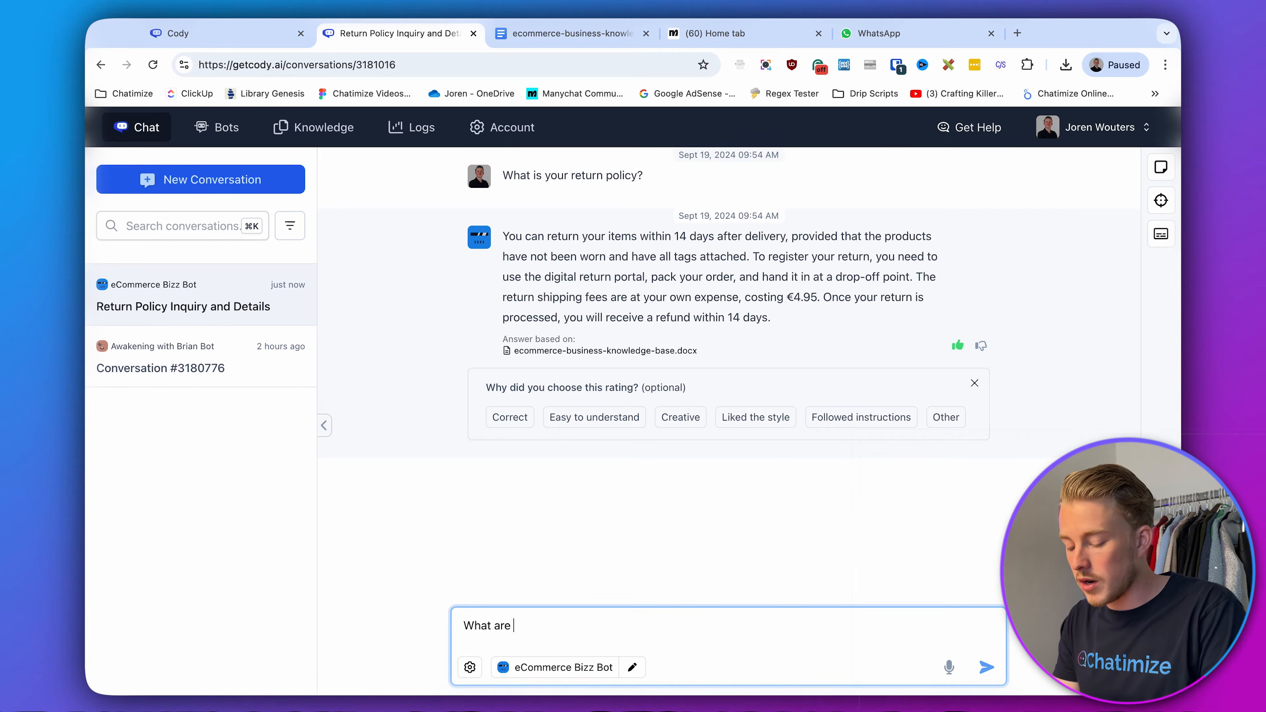
type("your delivery terms?")
key("Return")
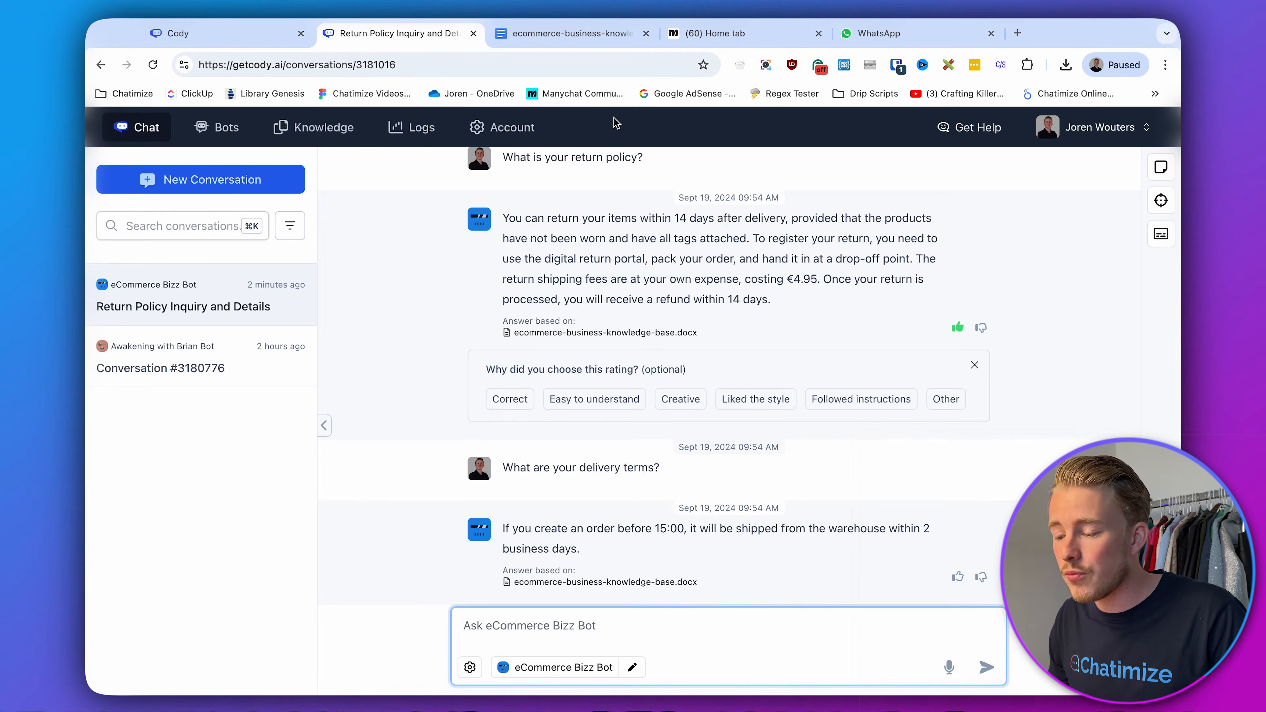
- Switch to Manychat and create a text user field named "Cody > Question" in the account's settings
left_click(704, 34)
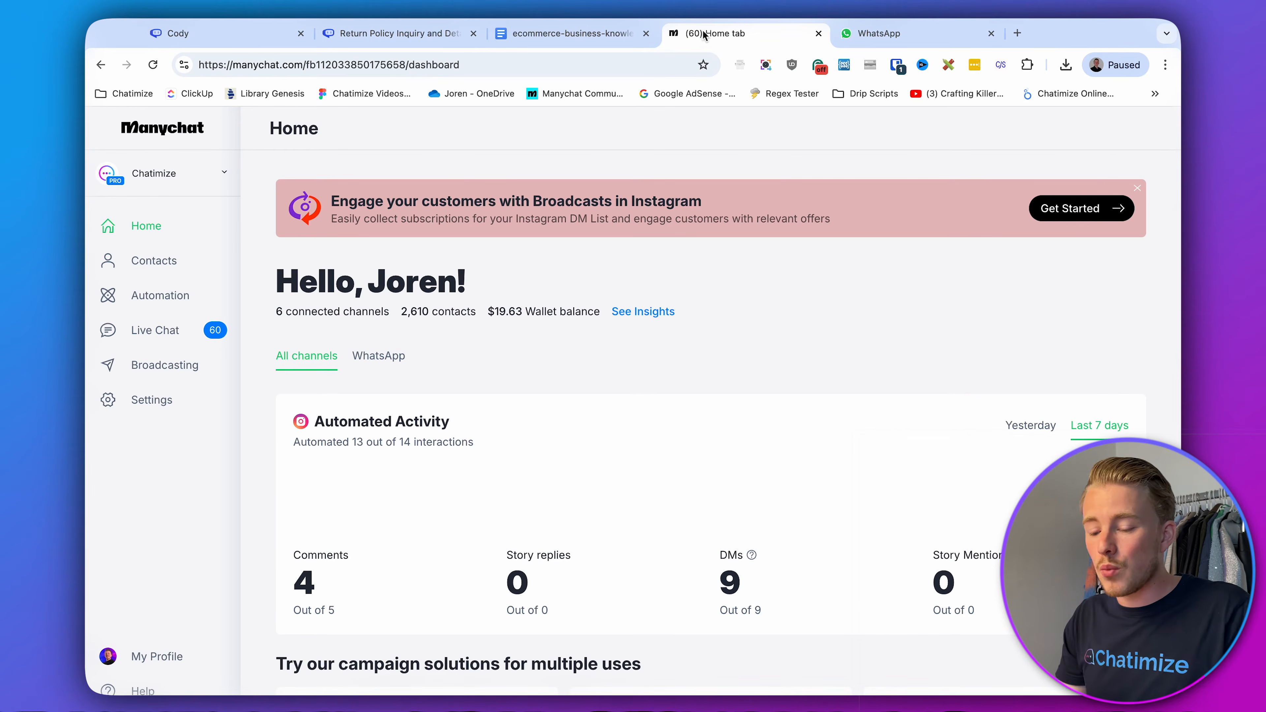
left_click(204, 414)
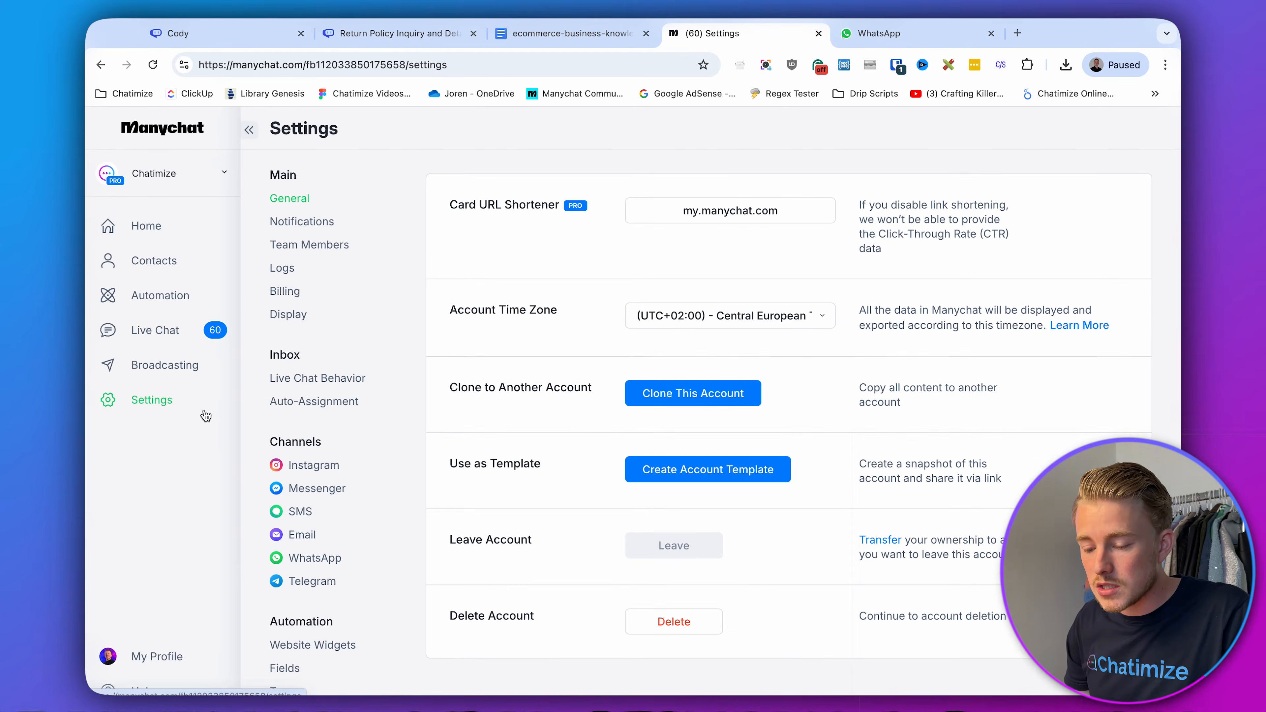
scroll(302, 479, "down", 5)
left_click(285, 476)
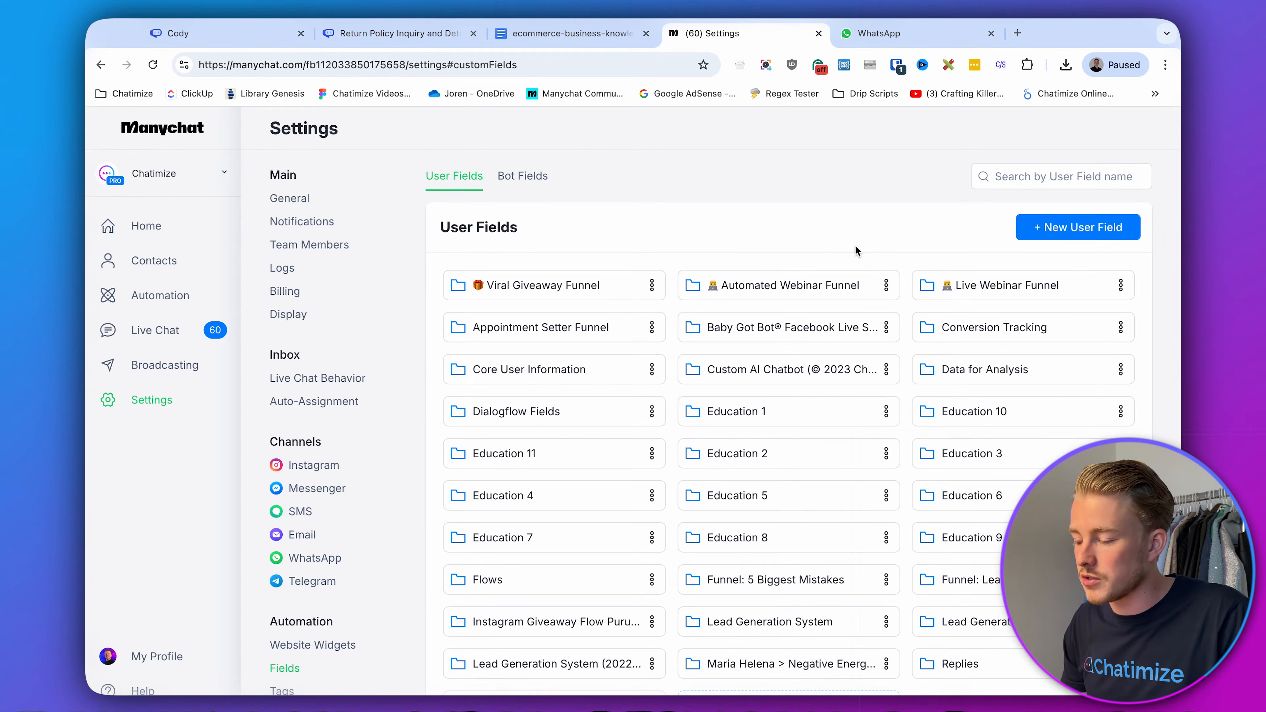
left_click(1045, 241)
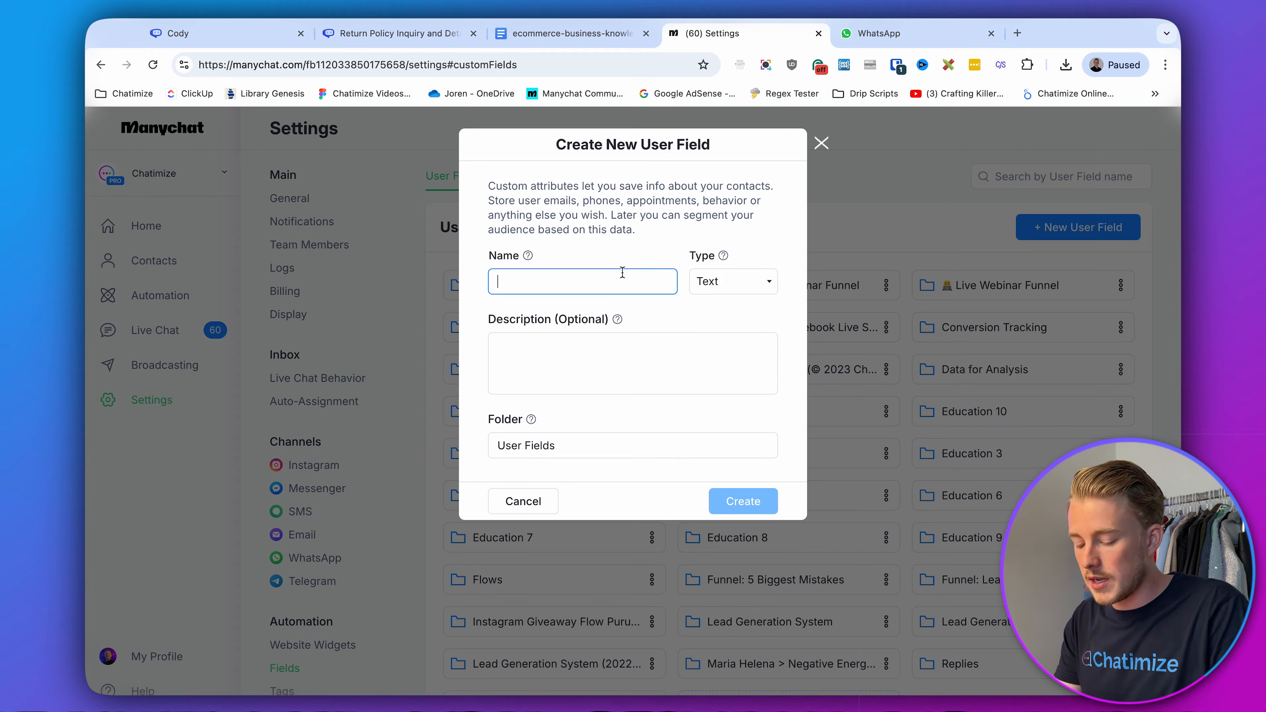
type("Cody > Question")
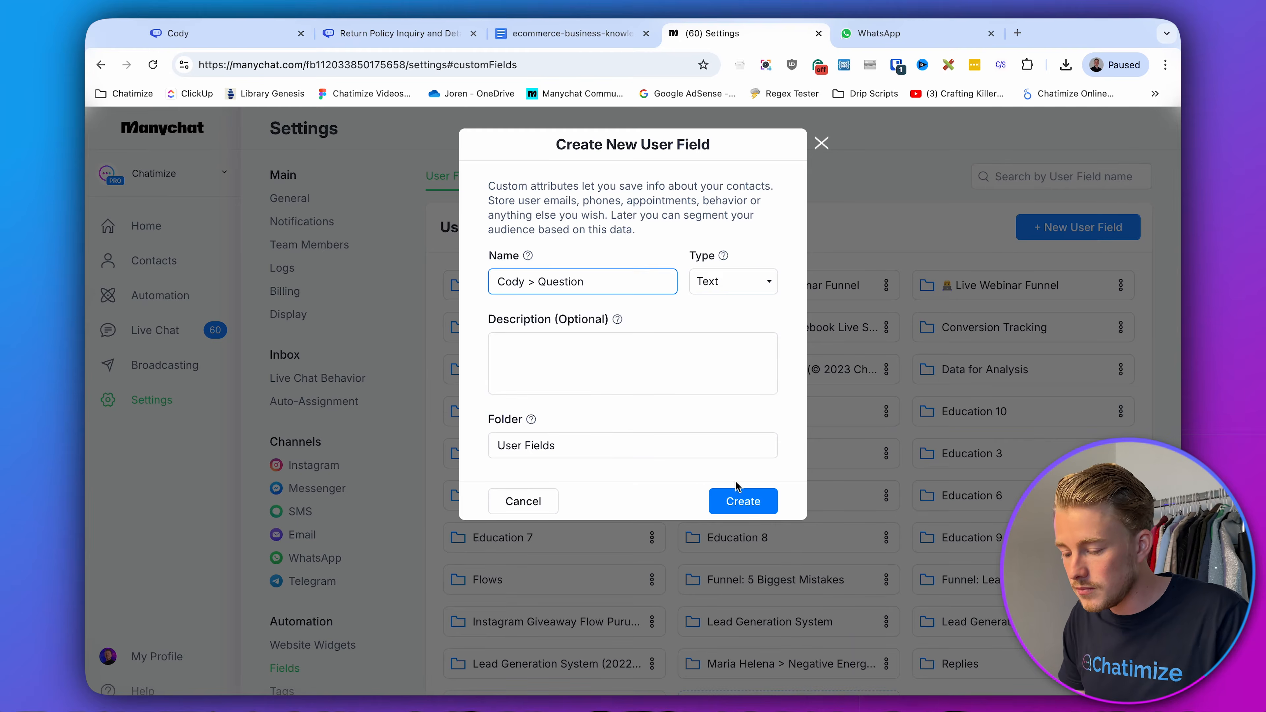
left_click(740, 493)
- Create a second text user field named "Cody > Response"
left_click(1020, 230)
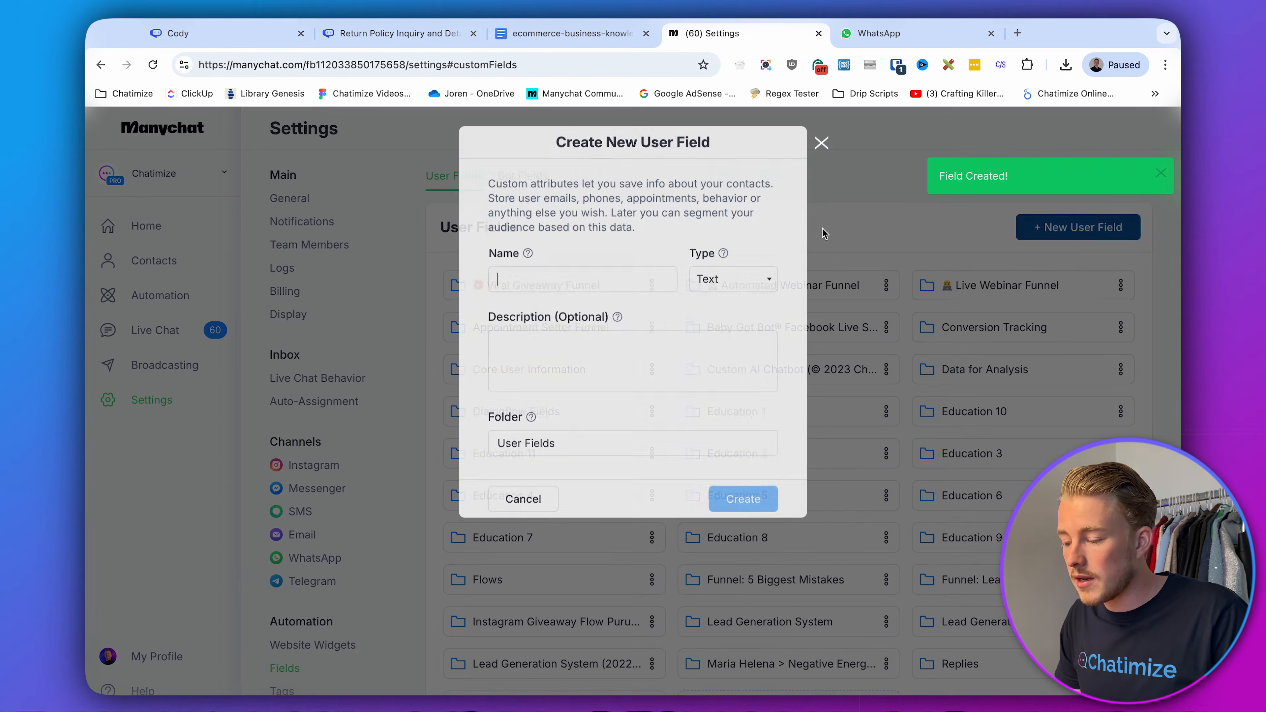
type("Cody > ")
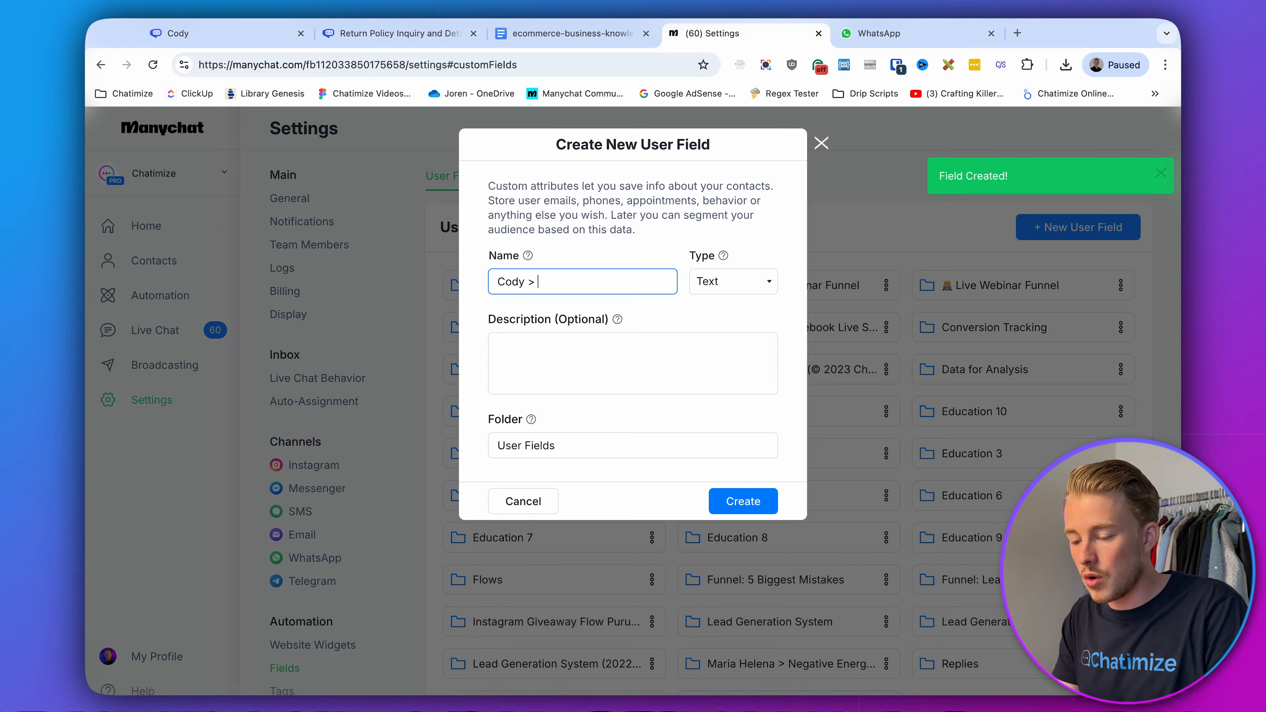
type("Response")
key("Tab")
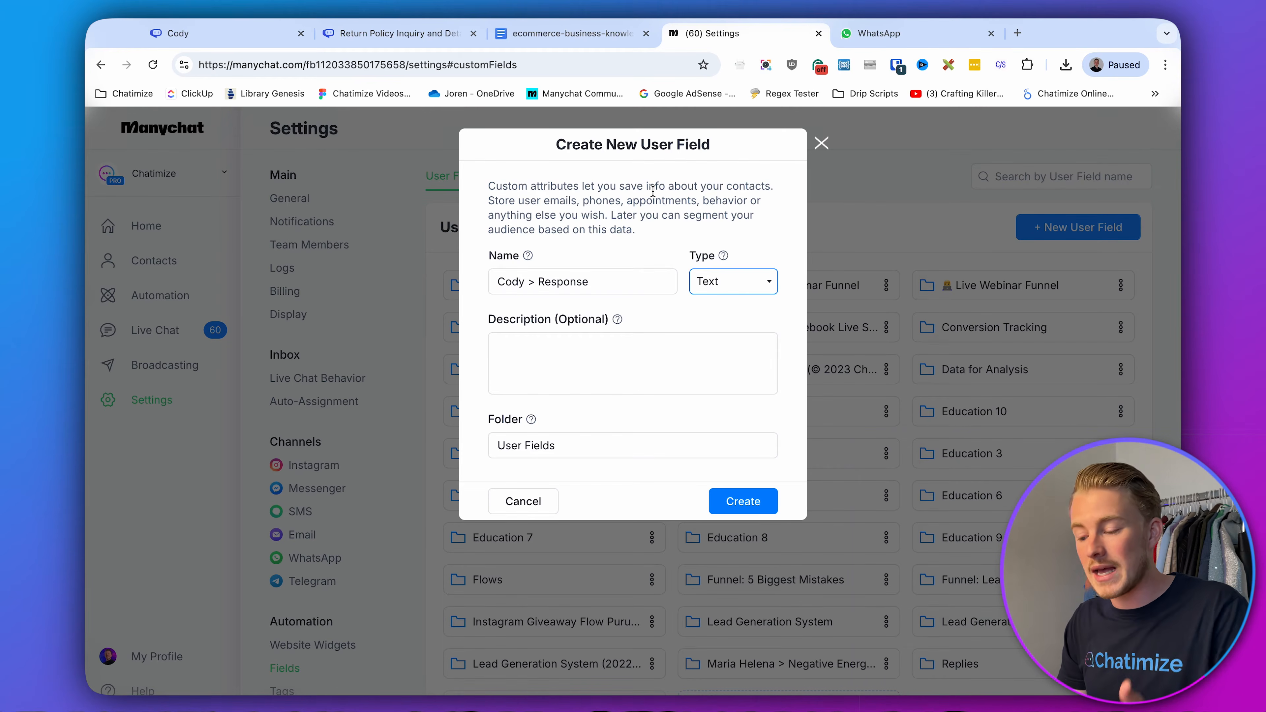
left_click(731, 498)
- Create a third text user field named "Cody > Conversation ID"
left_click(1047, 234)
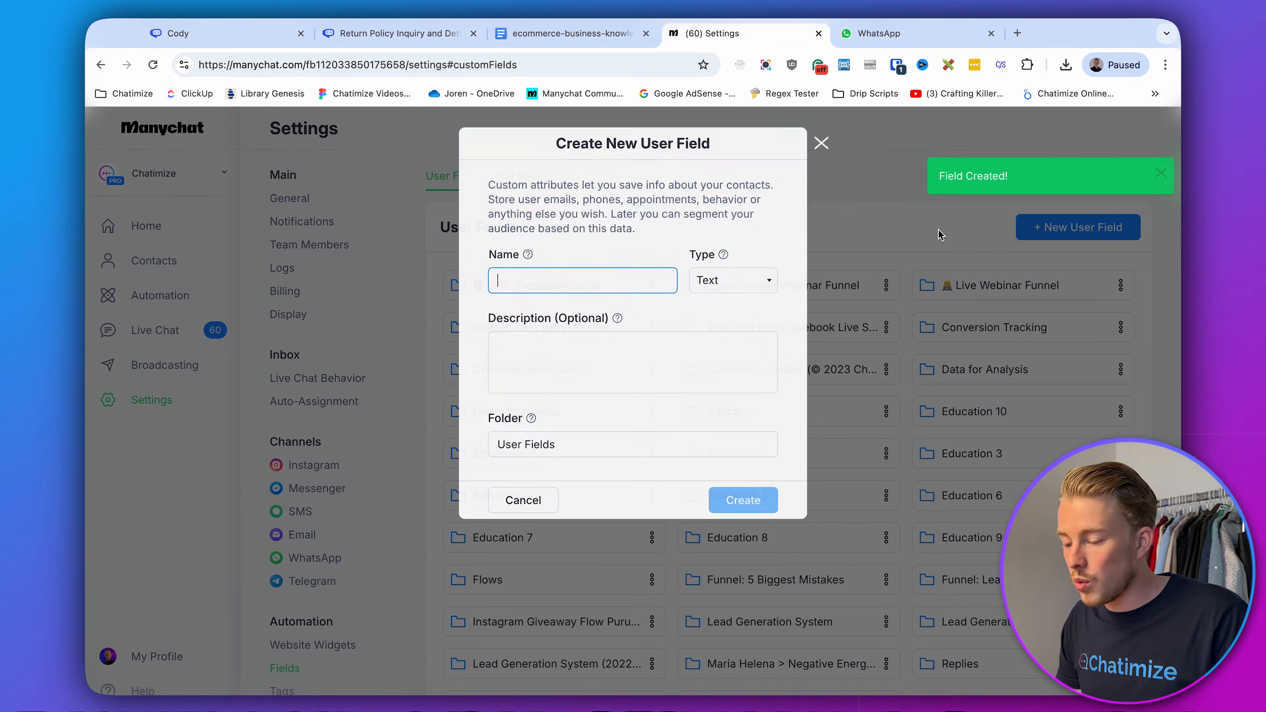
type("Cody > Conversation ID")
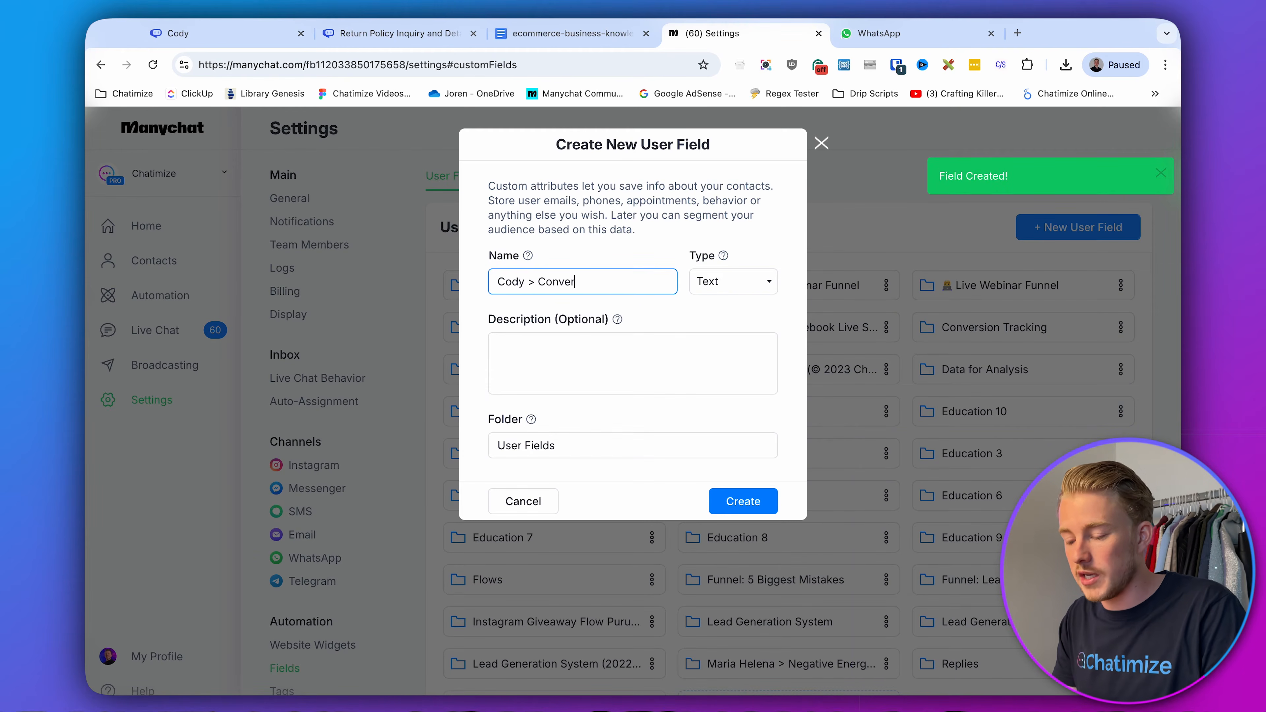
left_click(726, 227)
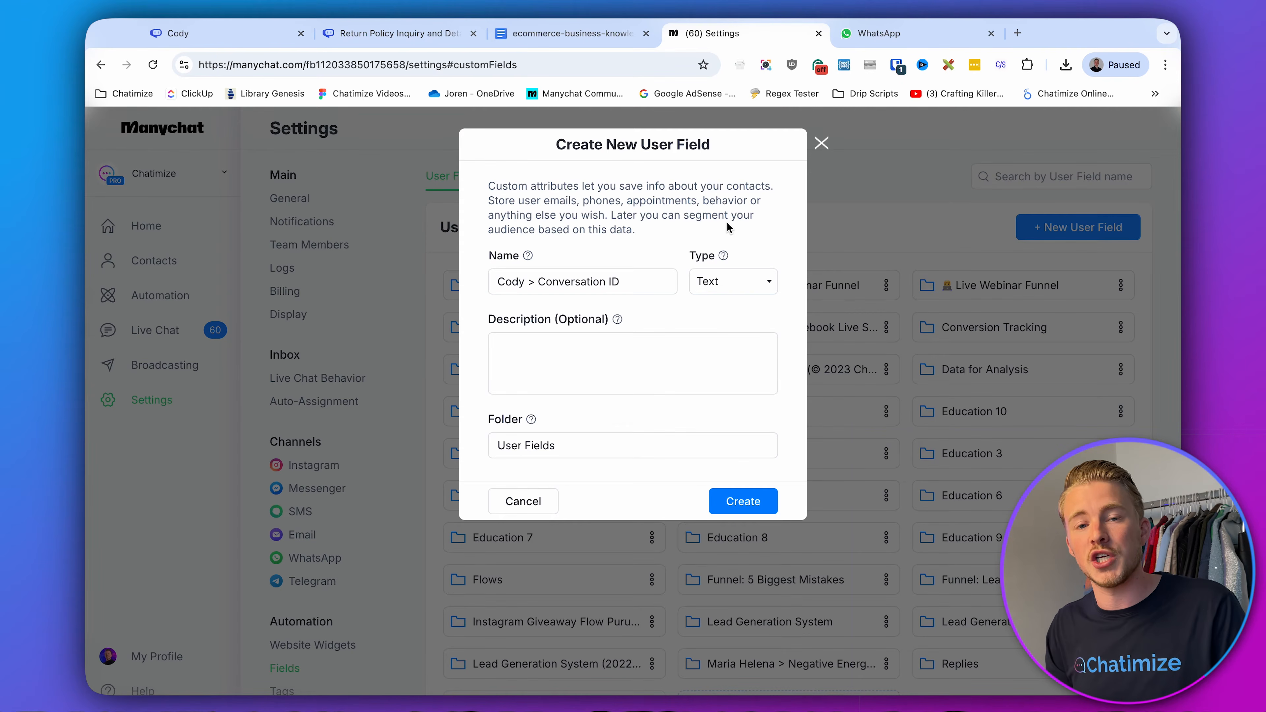
left_click(718, 509)
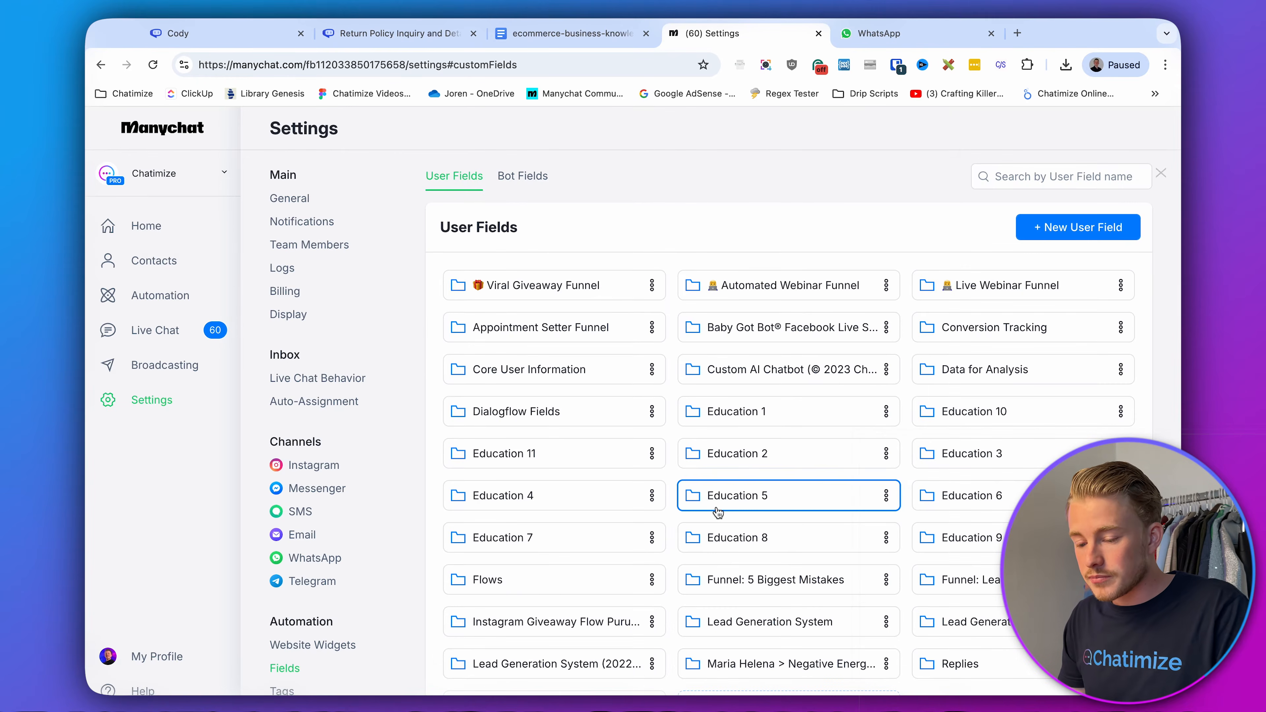
- Create a new default reply automation for the WhatsApp channel, with its trigger set to run every time
left_click(153, 409)
scroll(324, 339, "down", 3)
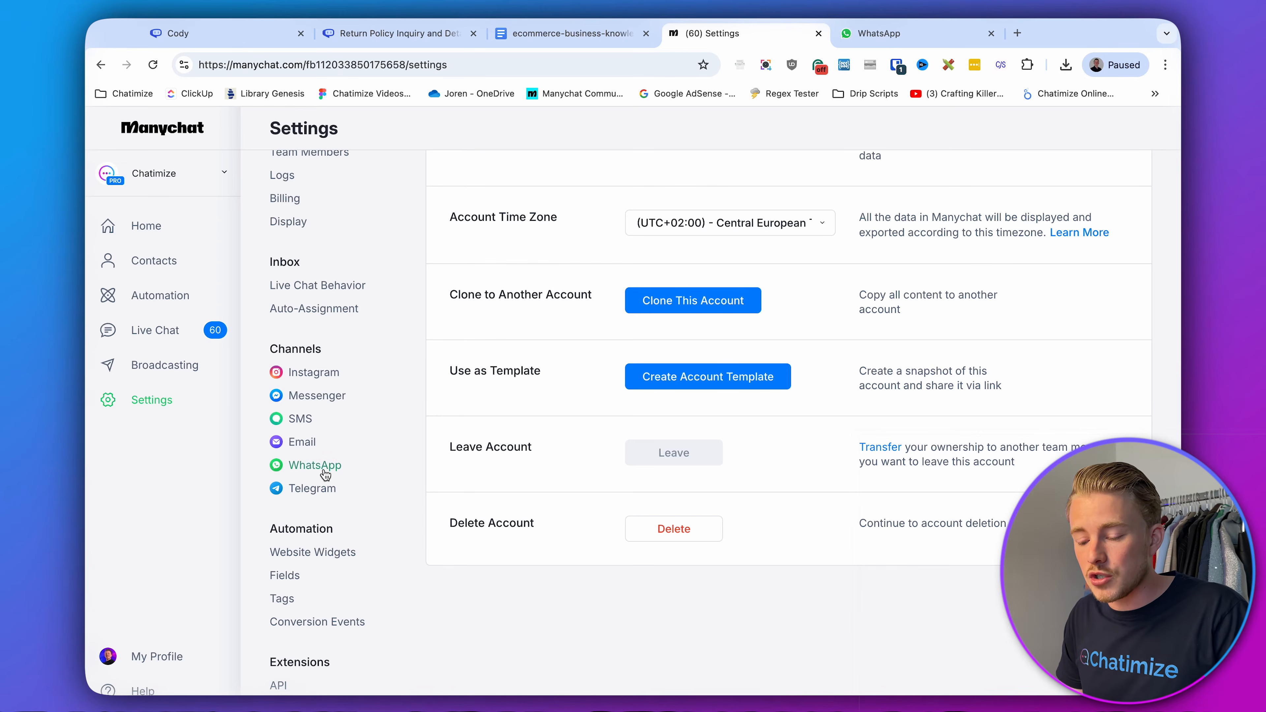
left_click(315, 465)
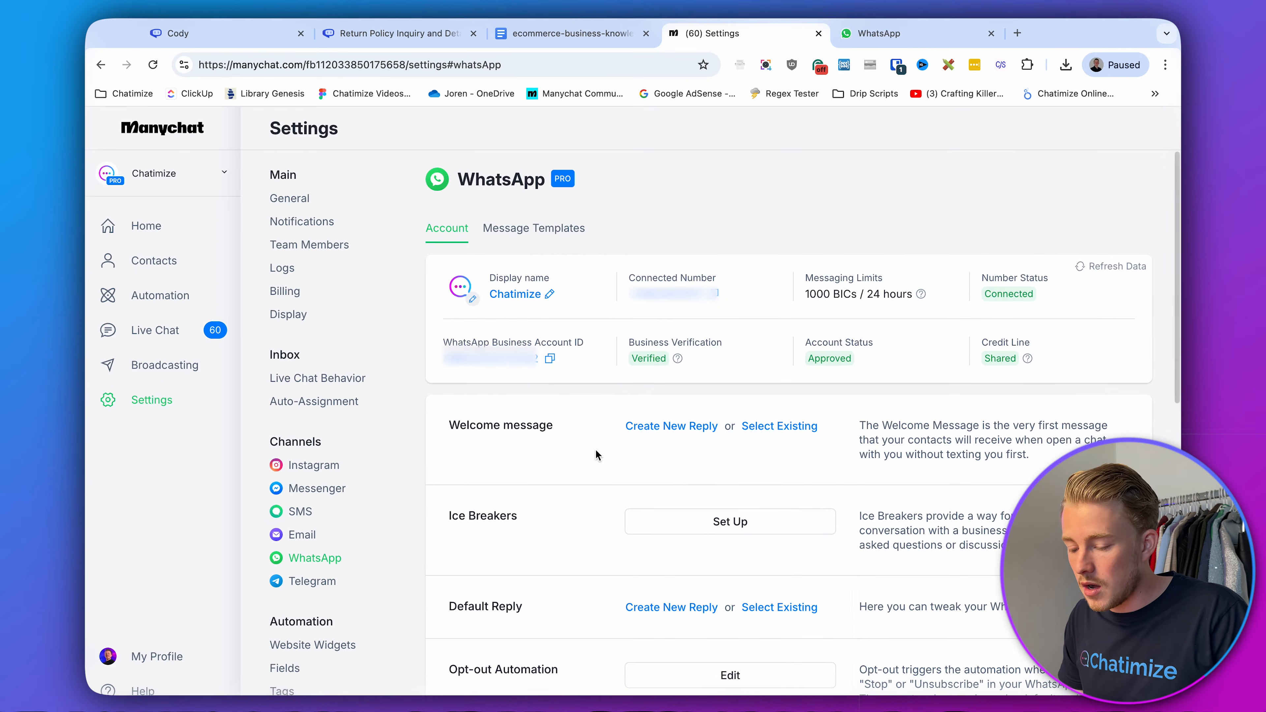
scroll(596, 452, "down", 1)
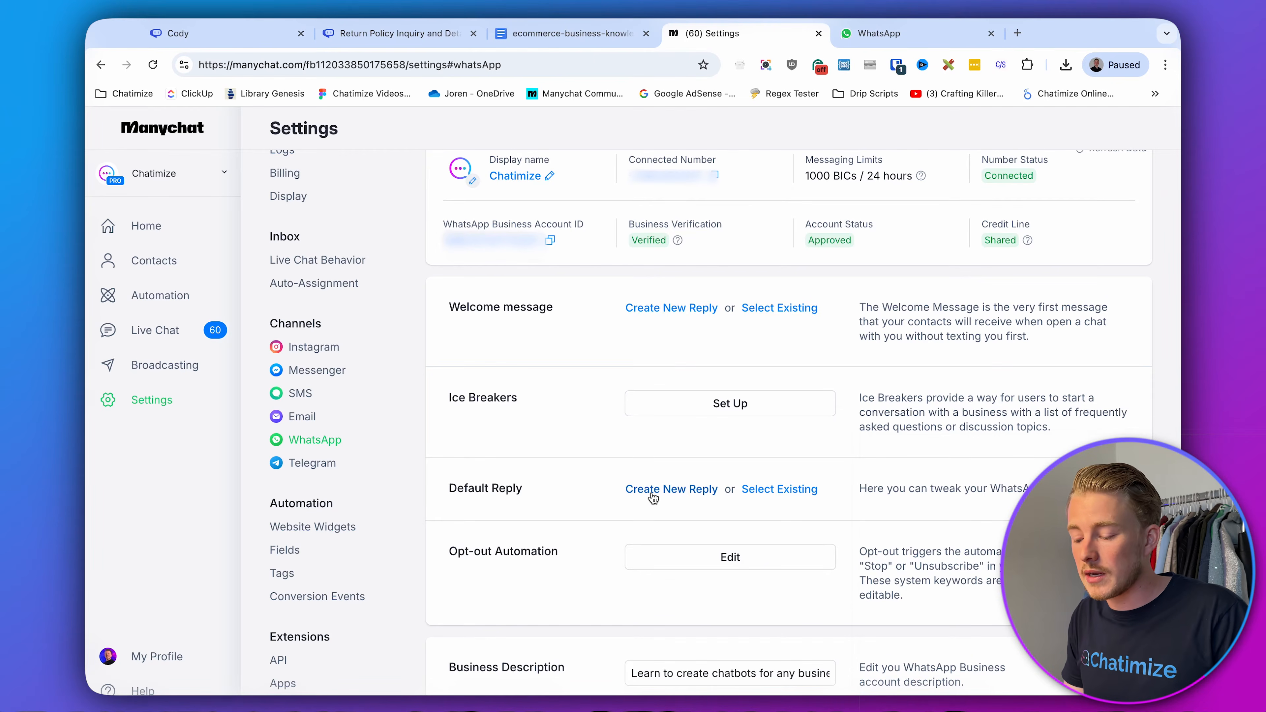
left_click(652, 492)
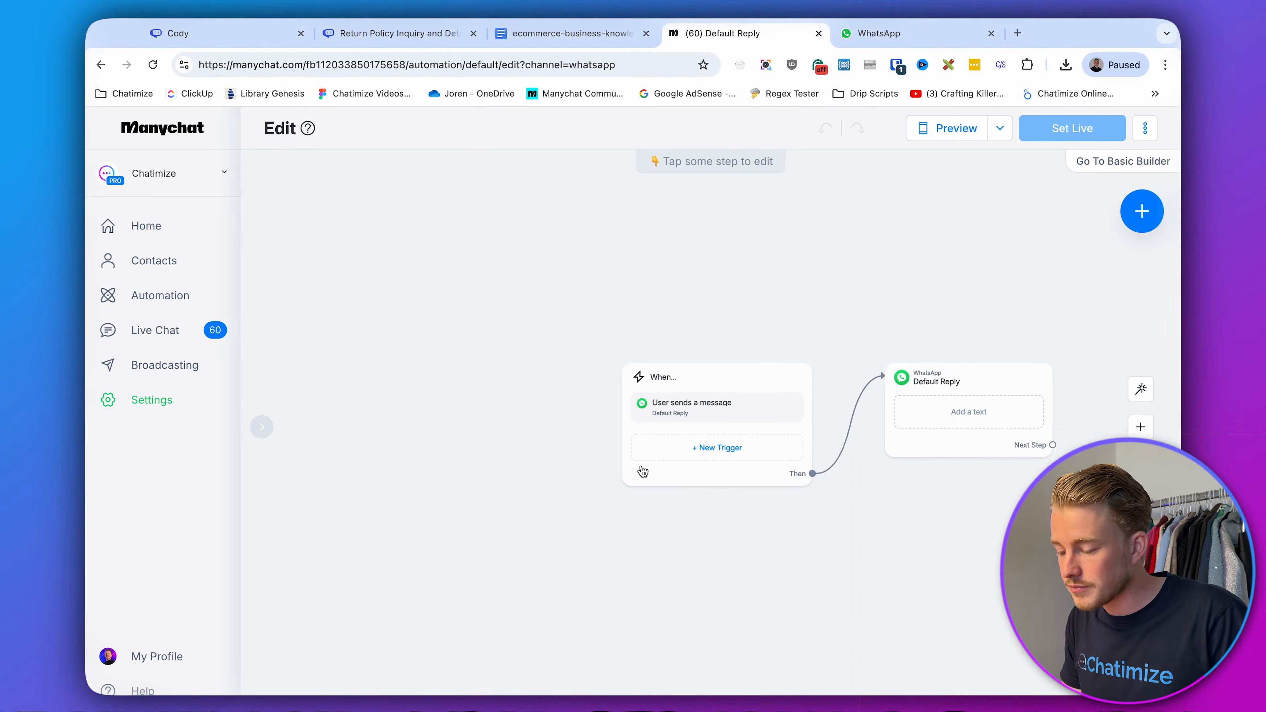
left_click(487, 399)
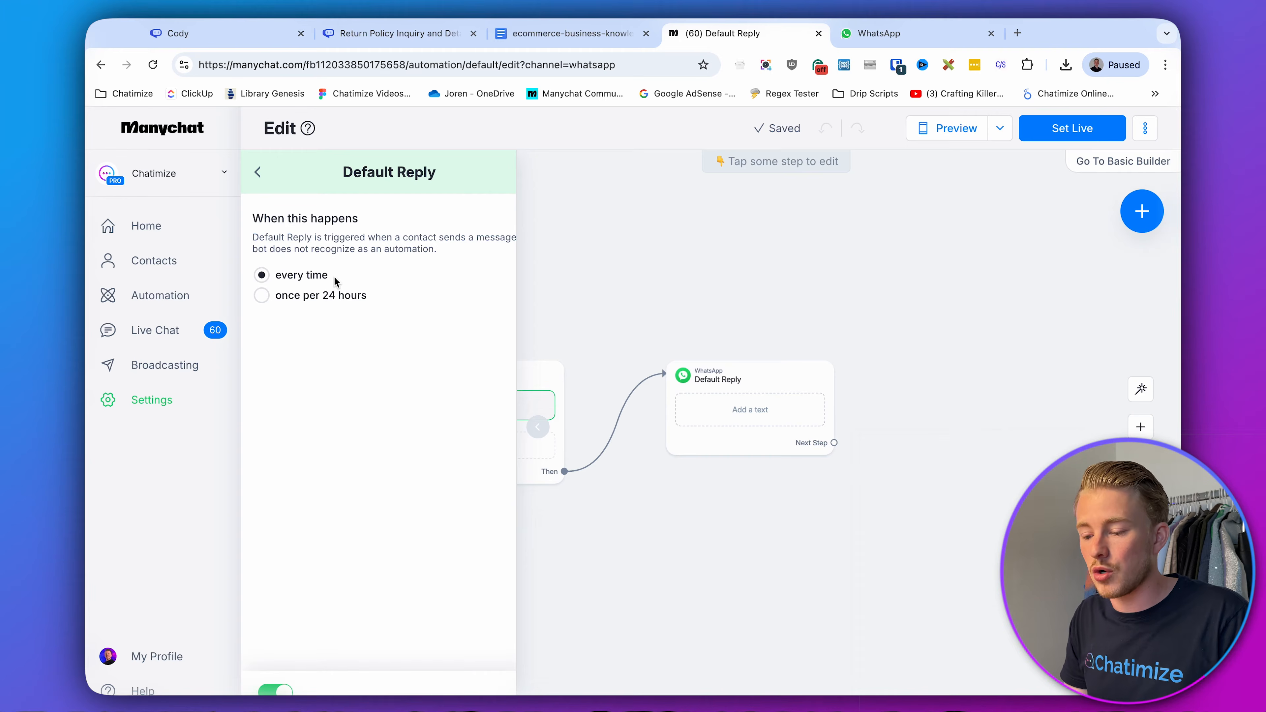
left_click(724, 347)
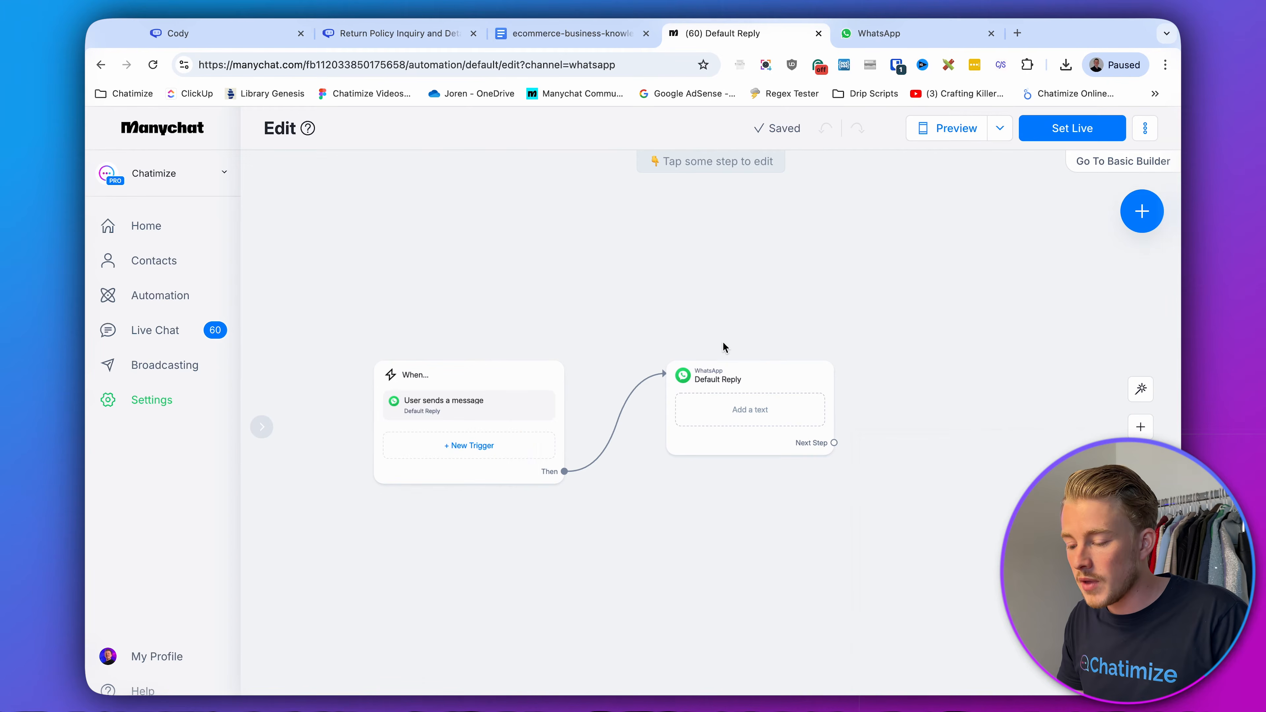
- Delete the default WhatsApp message step from the flow and choose an Actions step as the first step instead
left_click(717, 378)
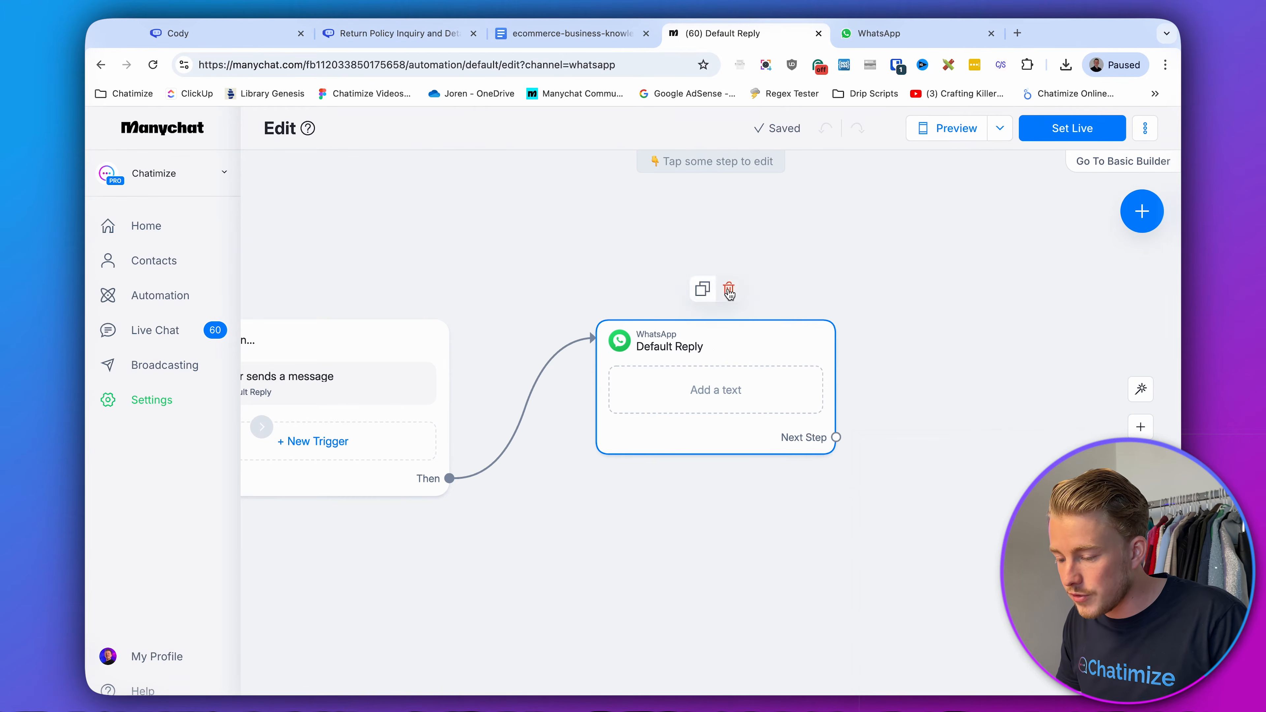
left_click(729, 290)
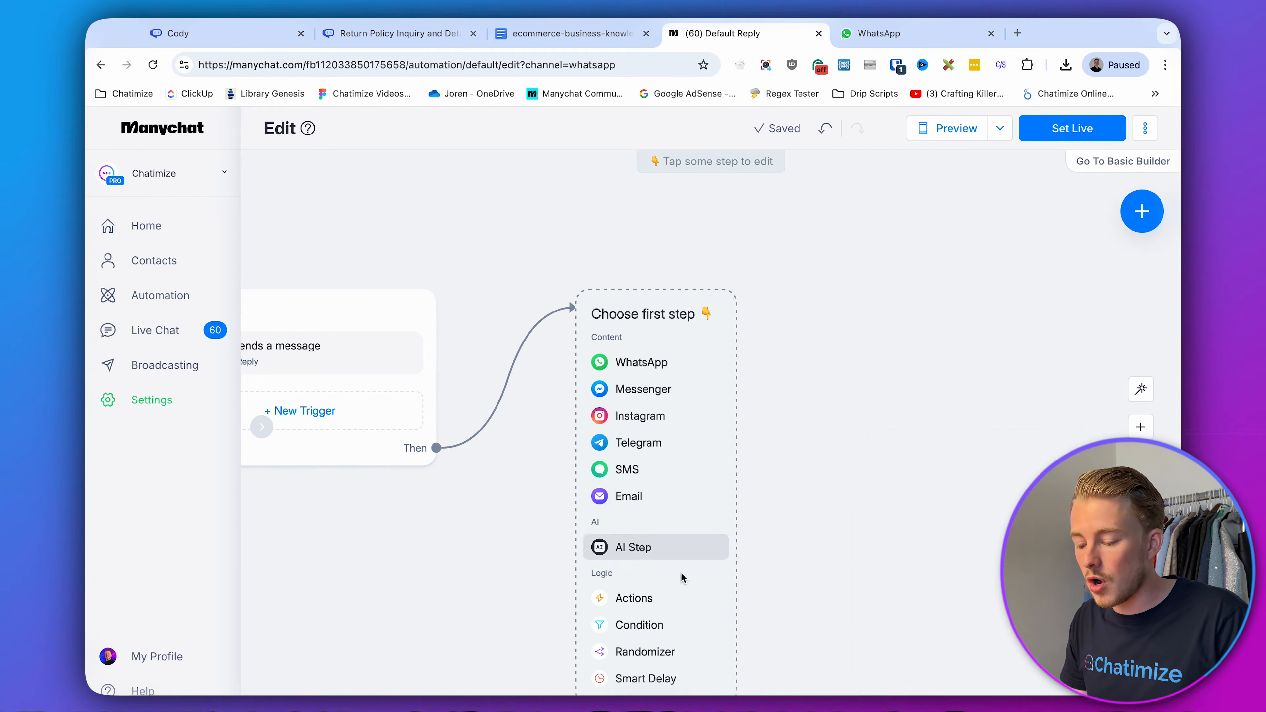
left_click(659, 598)
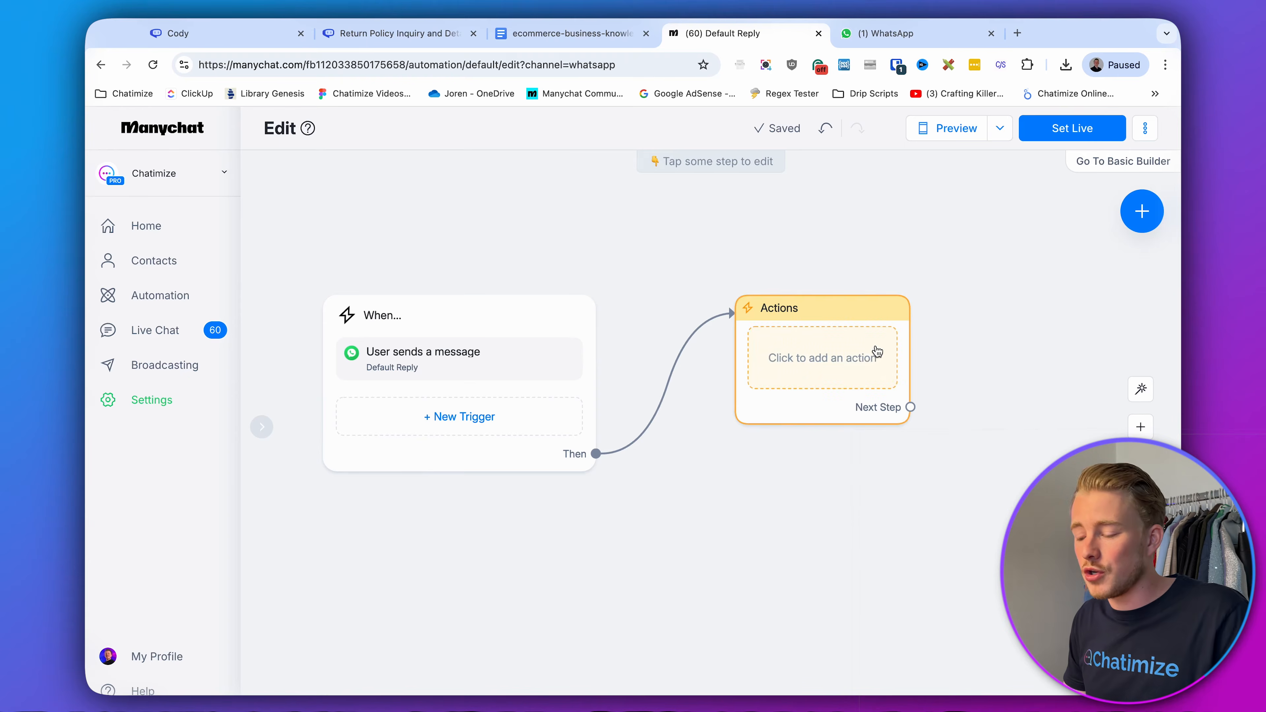
- Add a Set User Field action to the Actions step, targeting the "Cody > Question" field
left_click(867, 357)
left_click(421, 253)
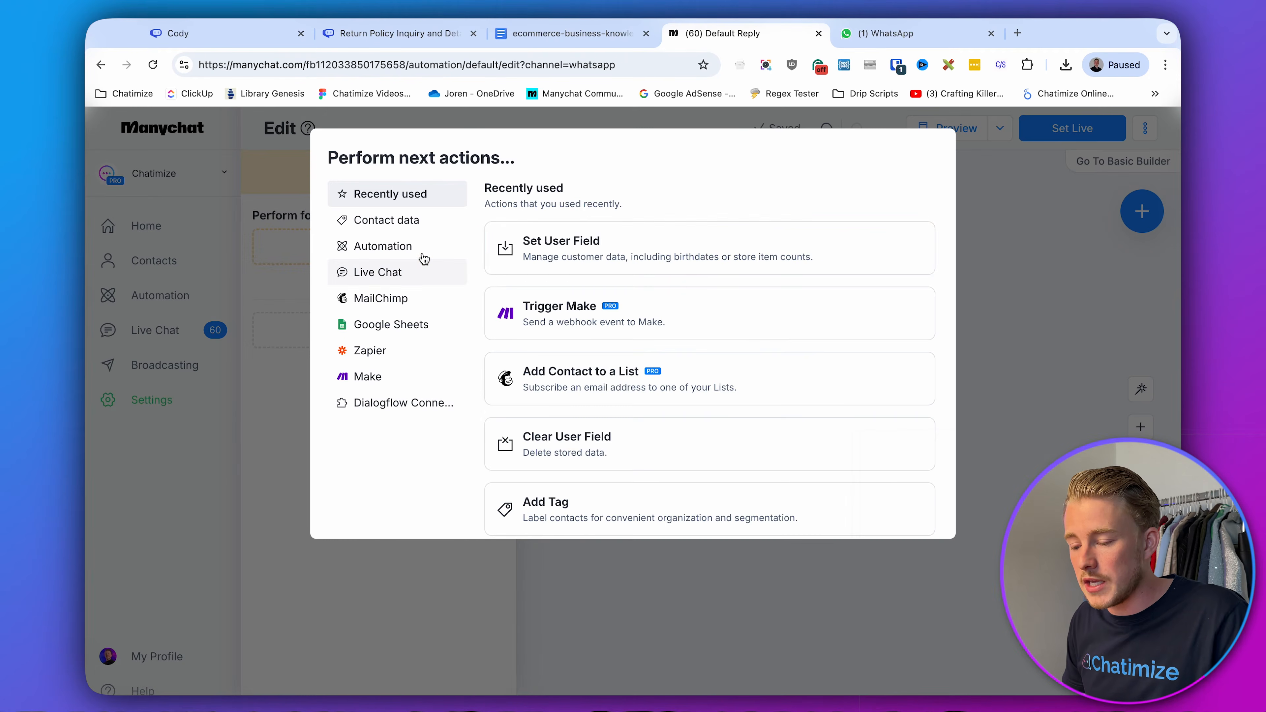
left_click(584, 248)
left_click(367, 277)
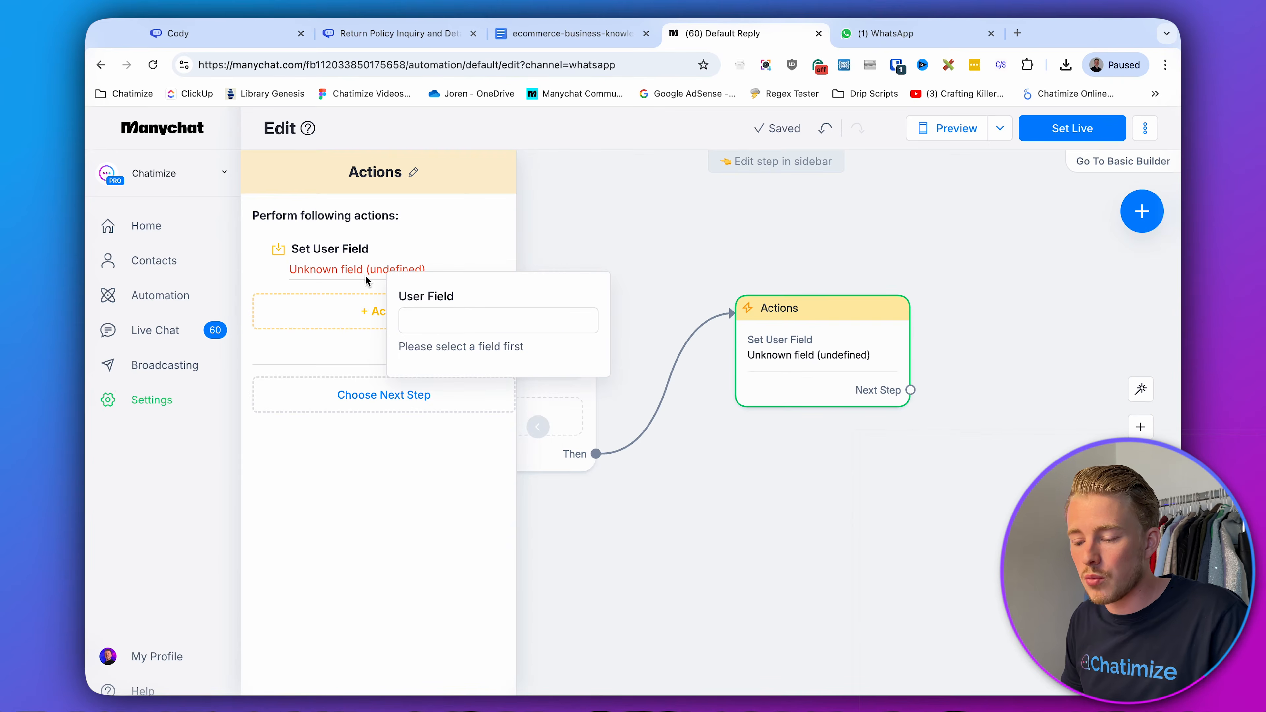
left_click(457, 316)
type("Cody")
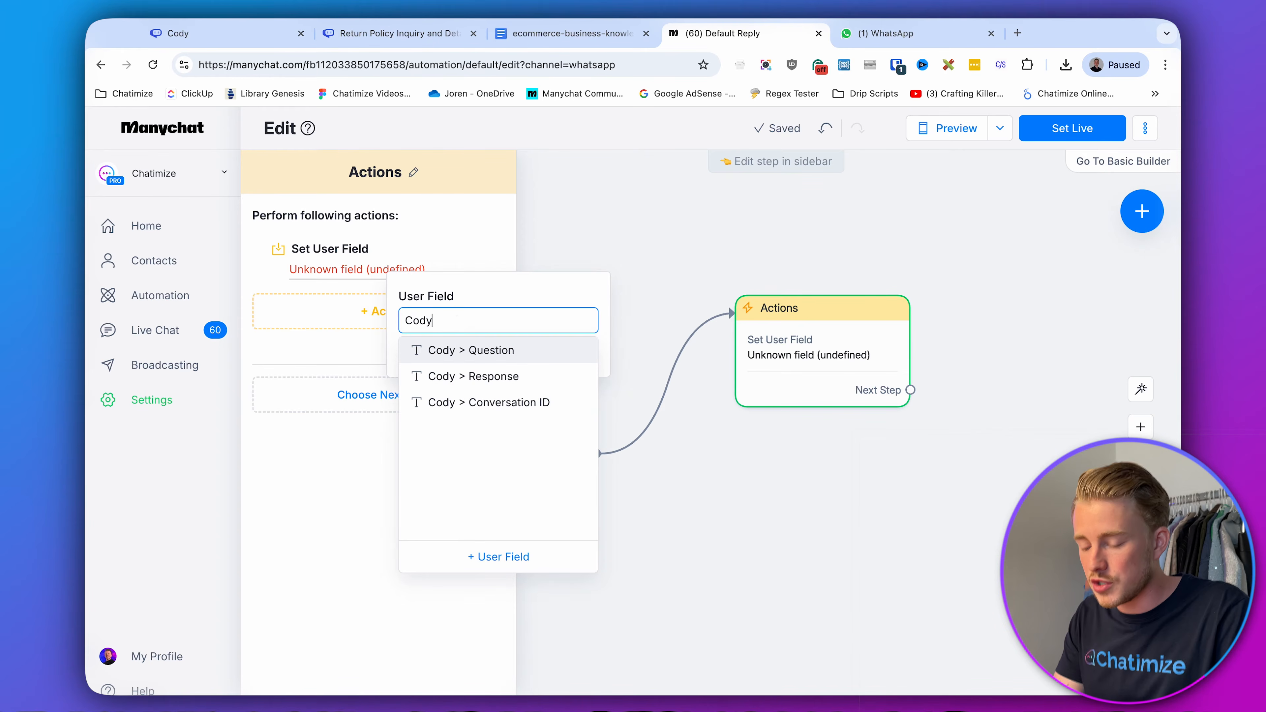
type(" > Quest")
left_click(477, 352)
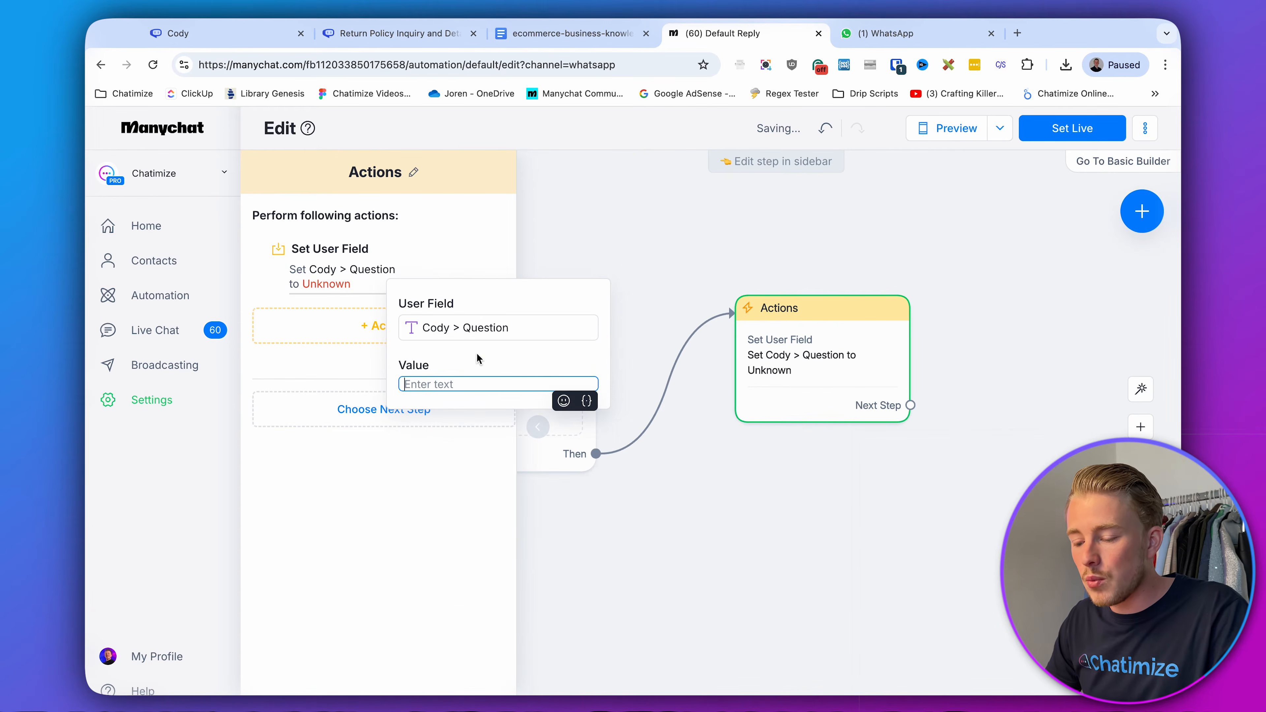
- Set the value of "Cody > Question" to the system field Last Text Input and close the step editor
left_click(485, 385)
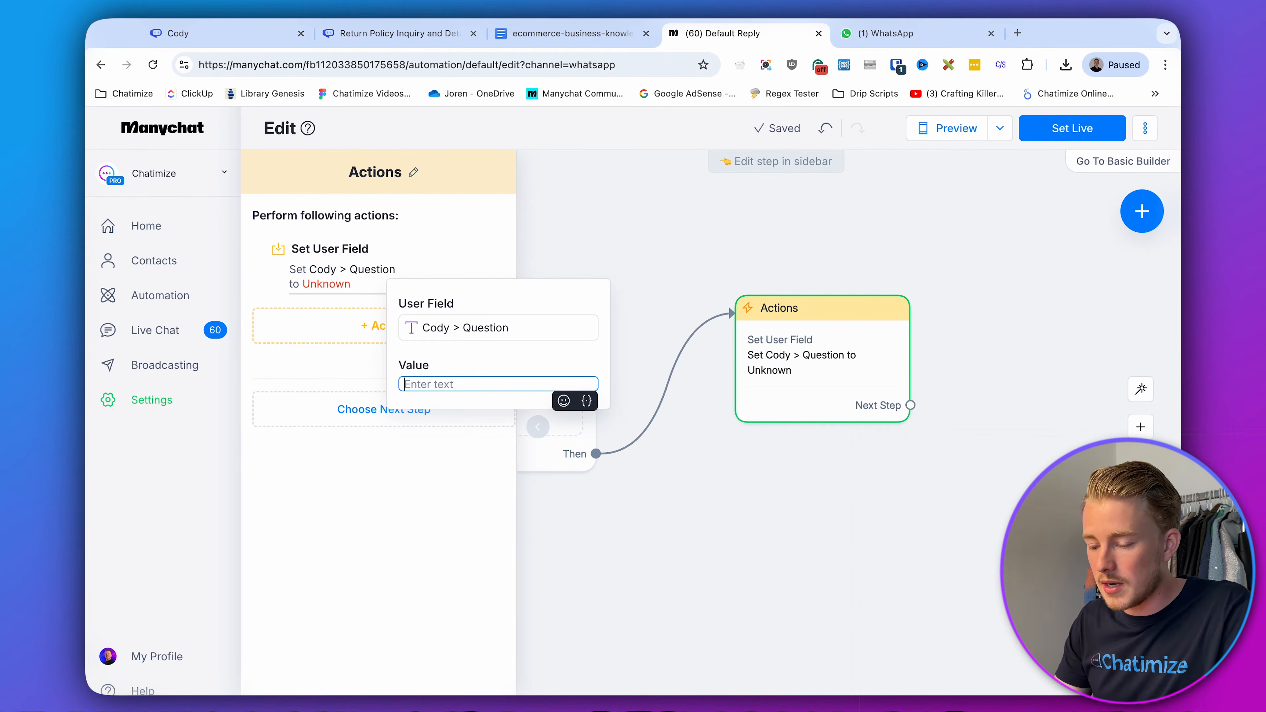
type("{last tex")
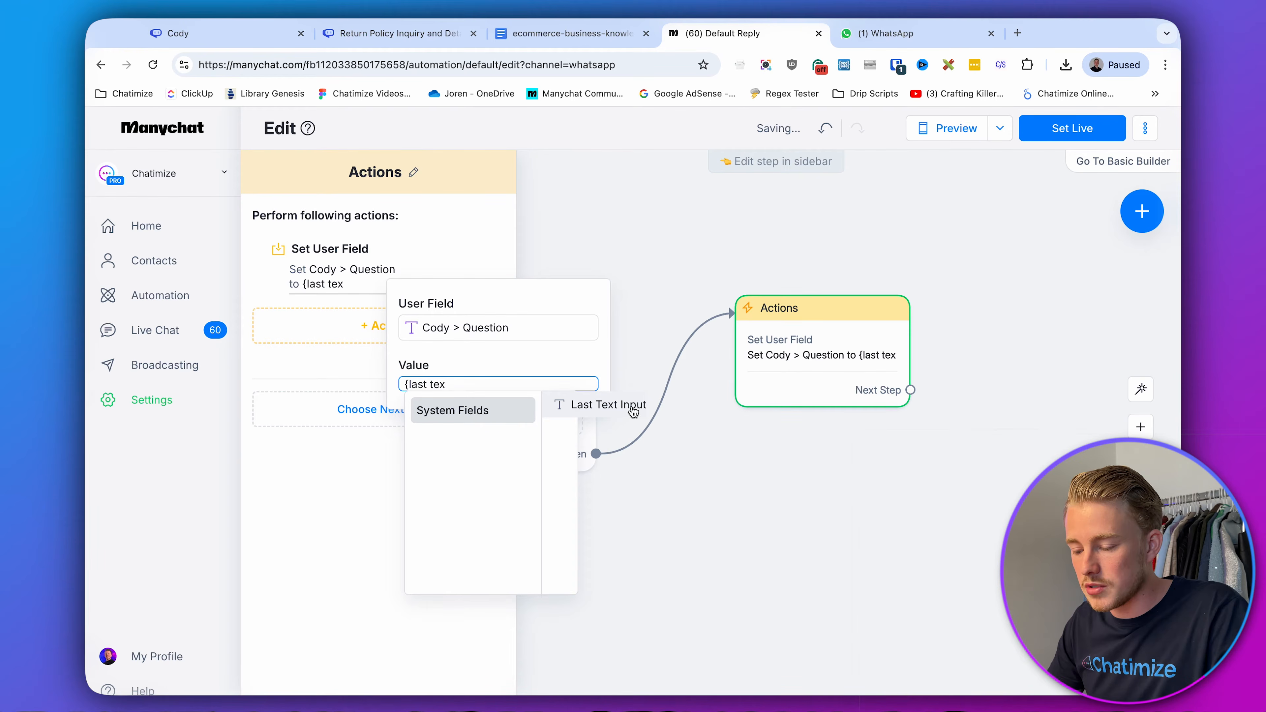
left_click(633, 409)
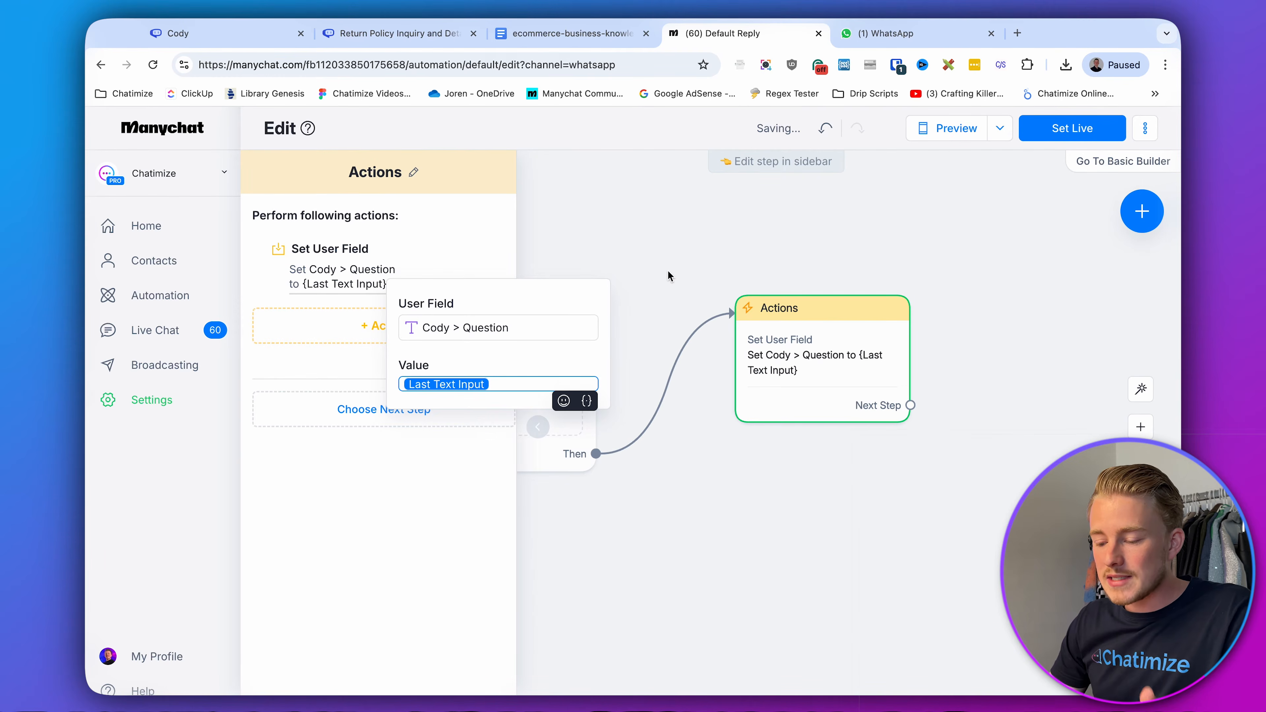
left_click(660, 232)
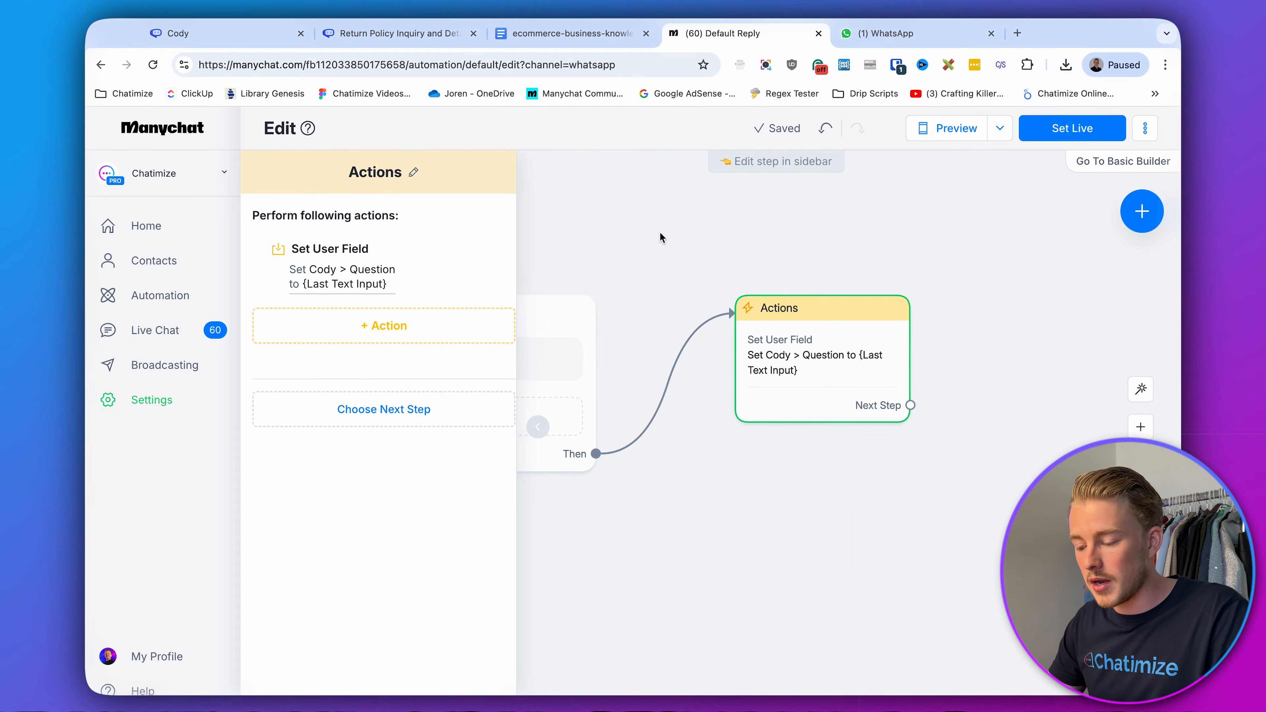
left_click(660, 231)
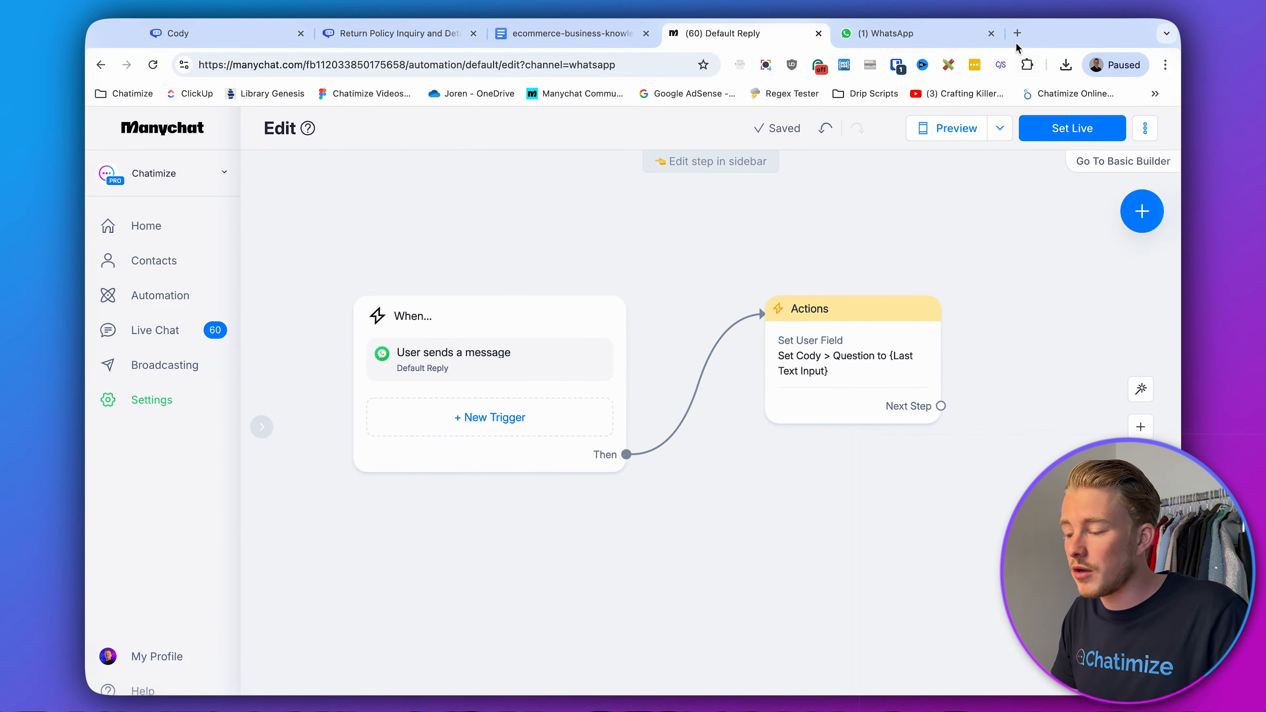
- Open chatimize.com/make/ in a new browser tab and place that tab directly after the Manychat one
left_click(1018, 35)
type("chatimize.com/mka")
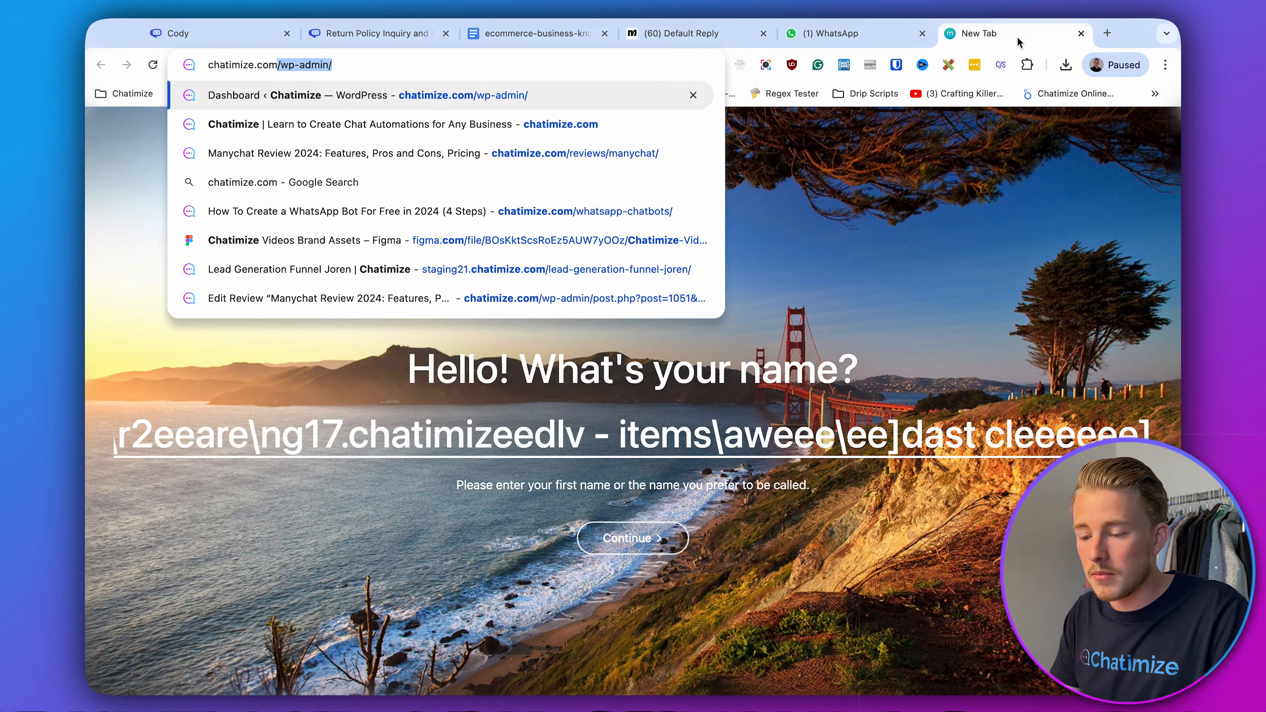
key("BackSpace")
key("BackSpace")
type("ake/")
key("Return")
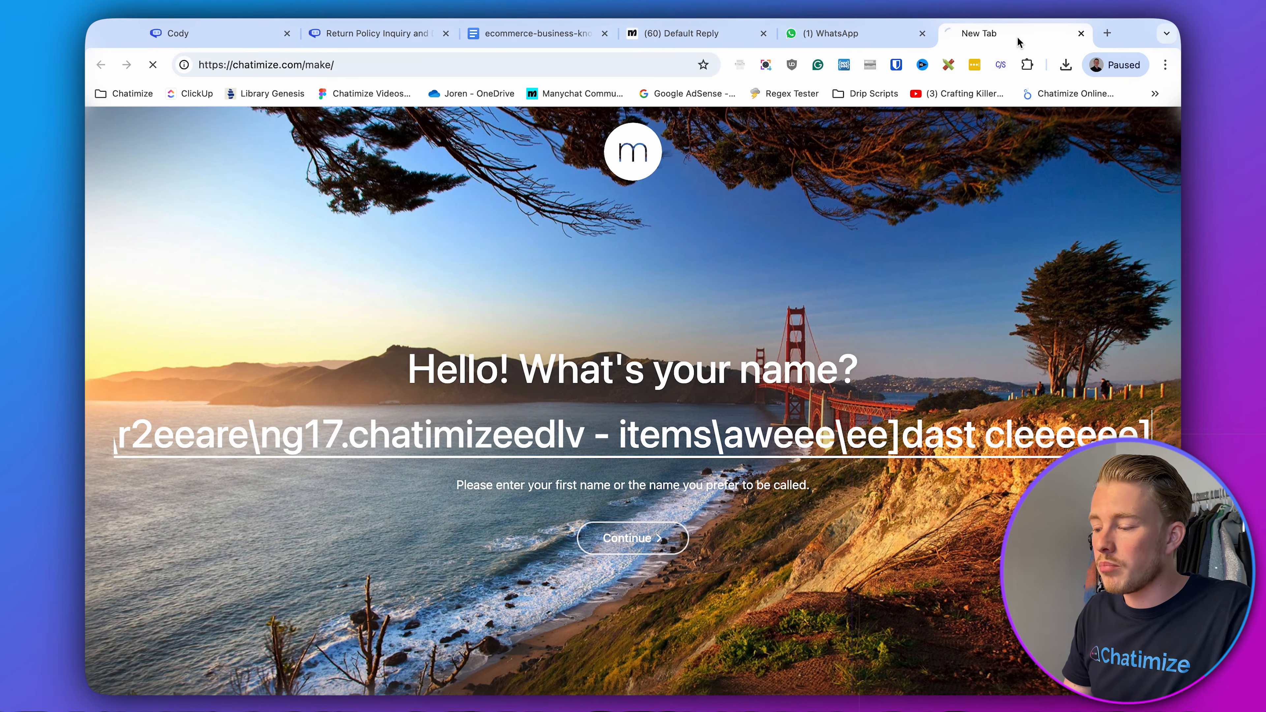
left_click_drag(1019, 40, 888, 41)
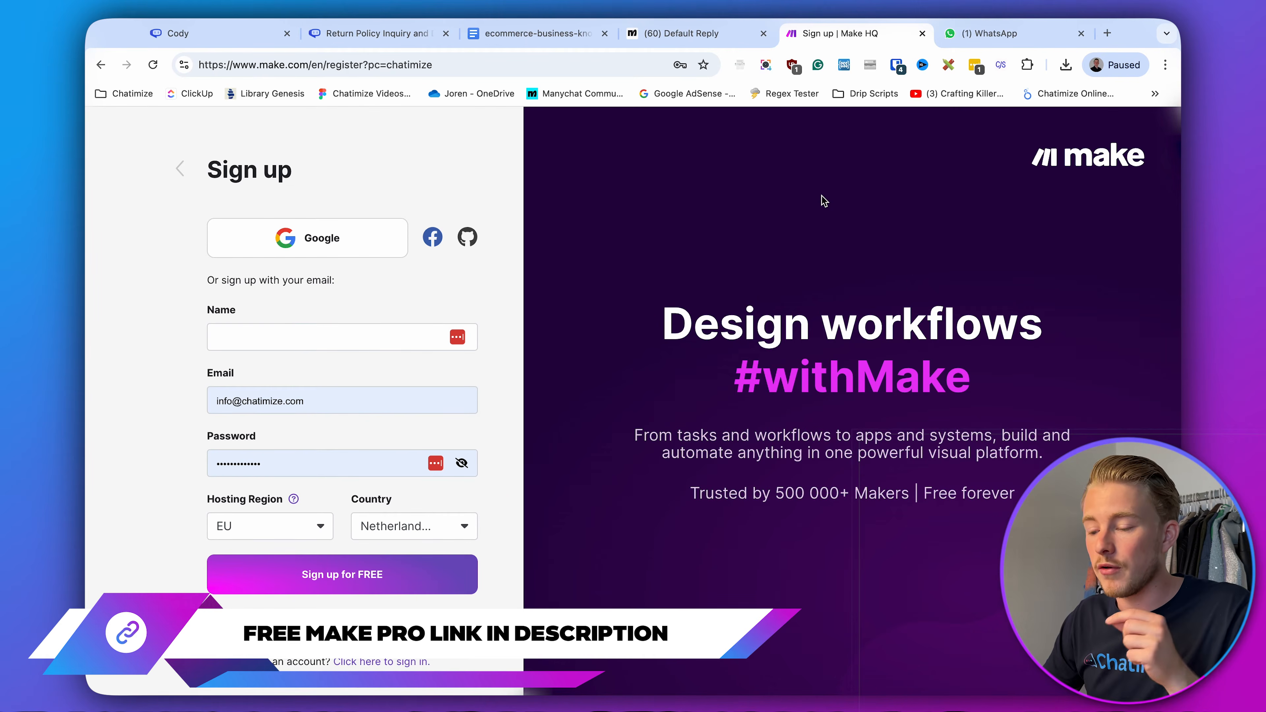
- Go to make.com, log in to the existing account and open the Chatimize organization in Zone EU1
left_click(517, 71)
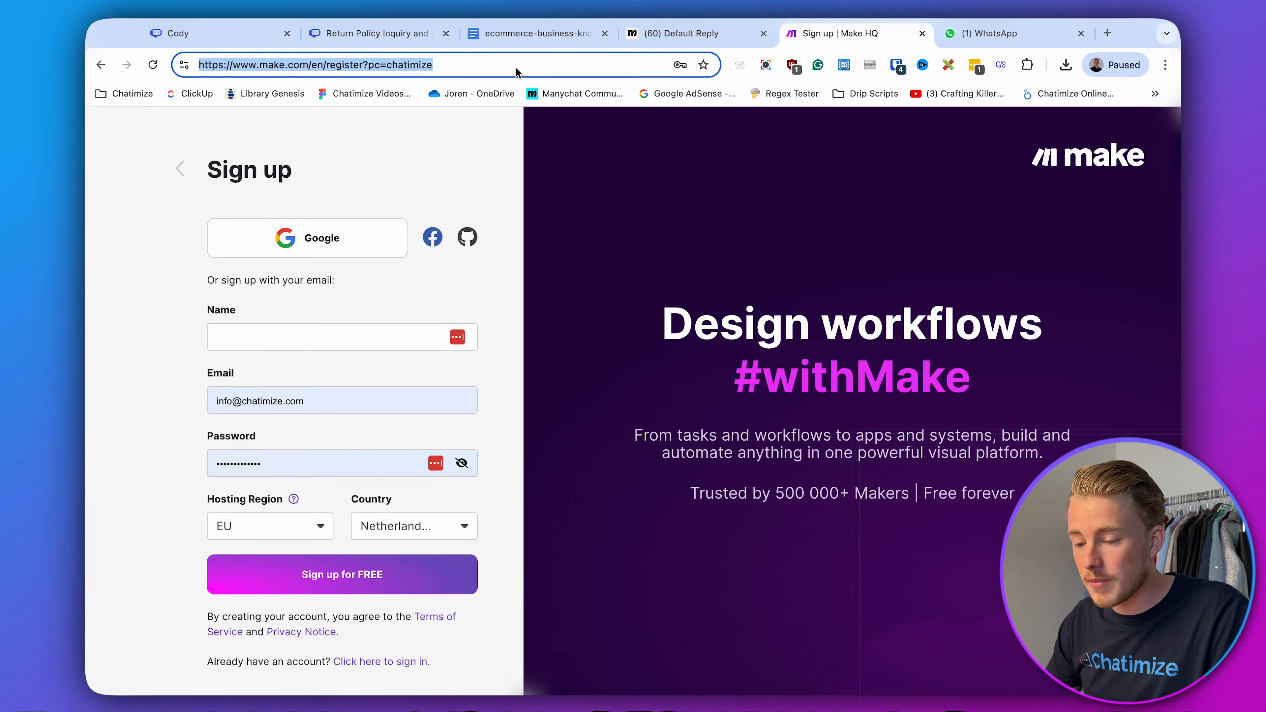
type("make.com")
key("Return")
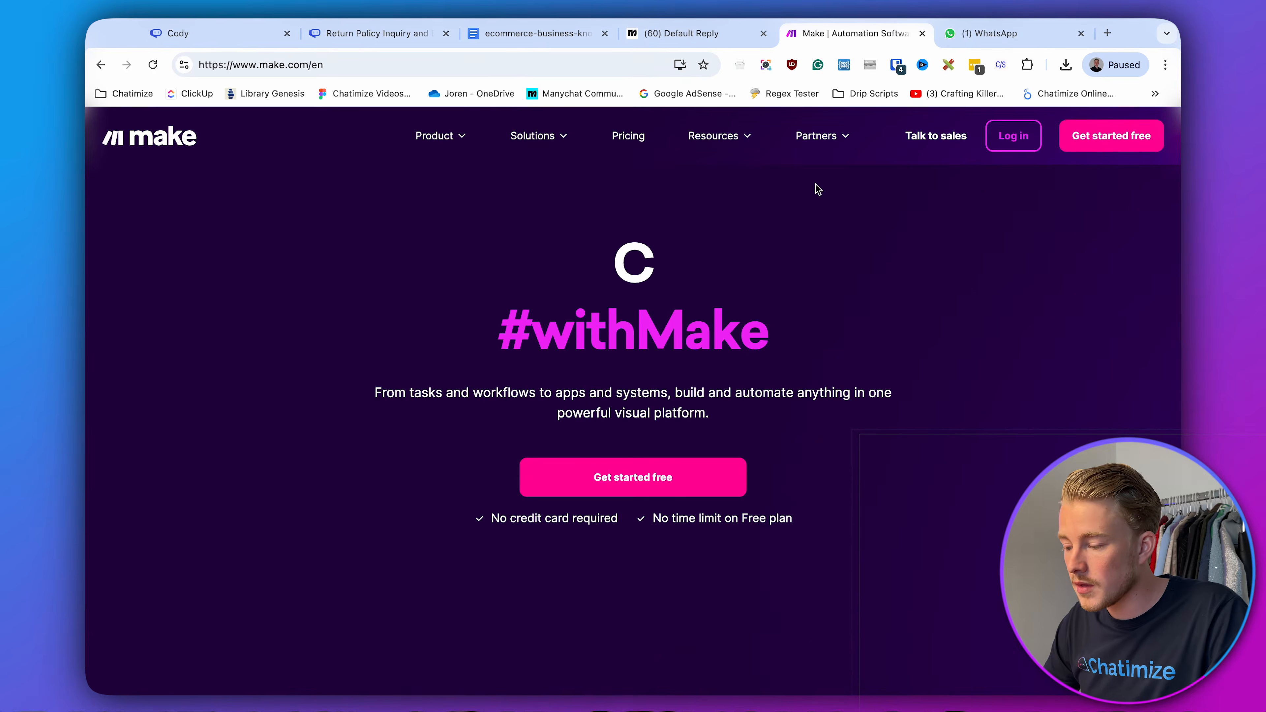
left_click(1006, 145)
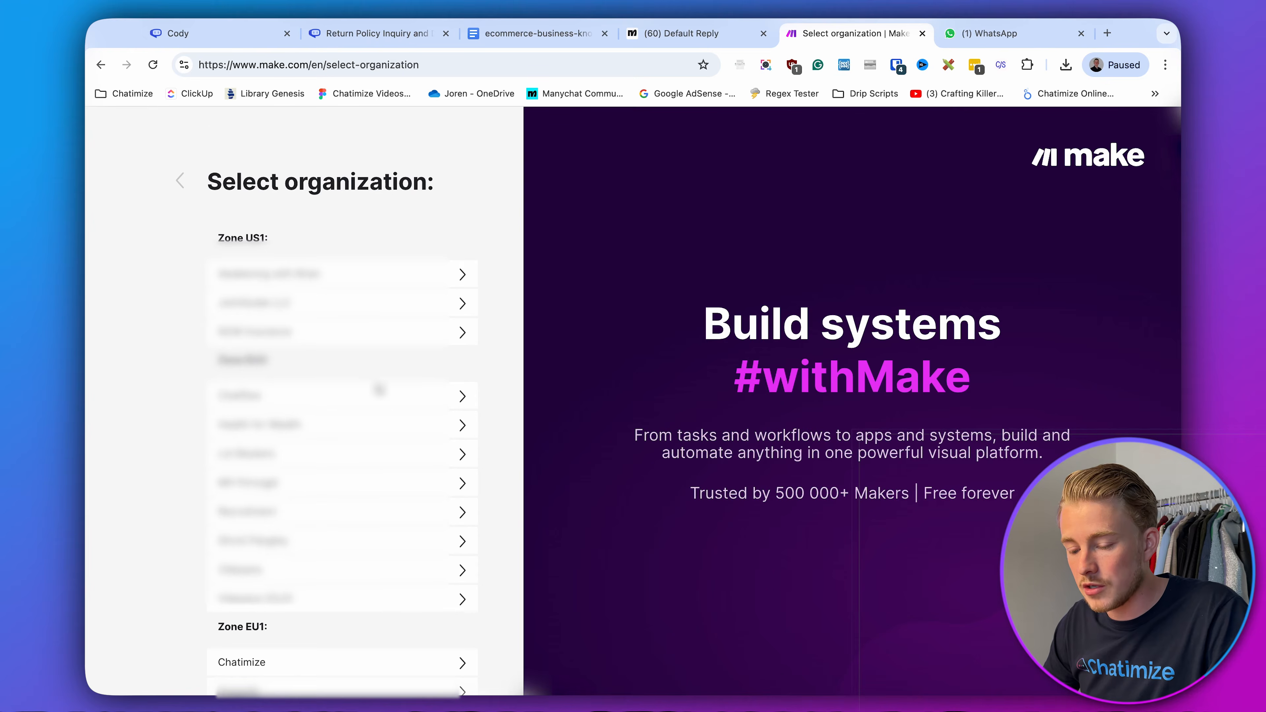
scroll(367, 399, "down", 3)
left_click(343, 494)
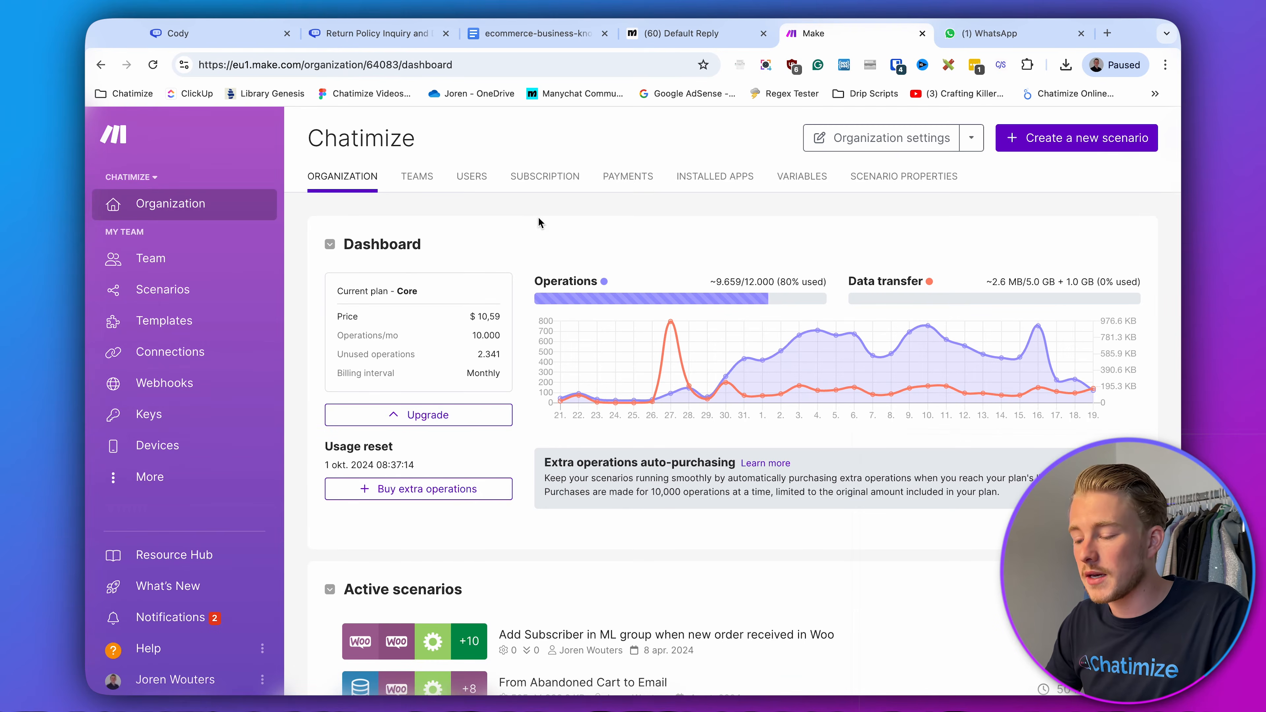
- Create a new Make scenario and import the blueprint file "Cody <> Manychat Integration.json" into it
left_click(1057, 147)
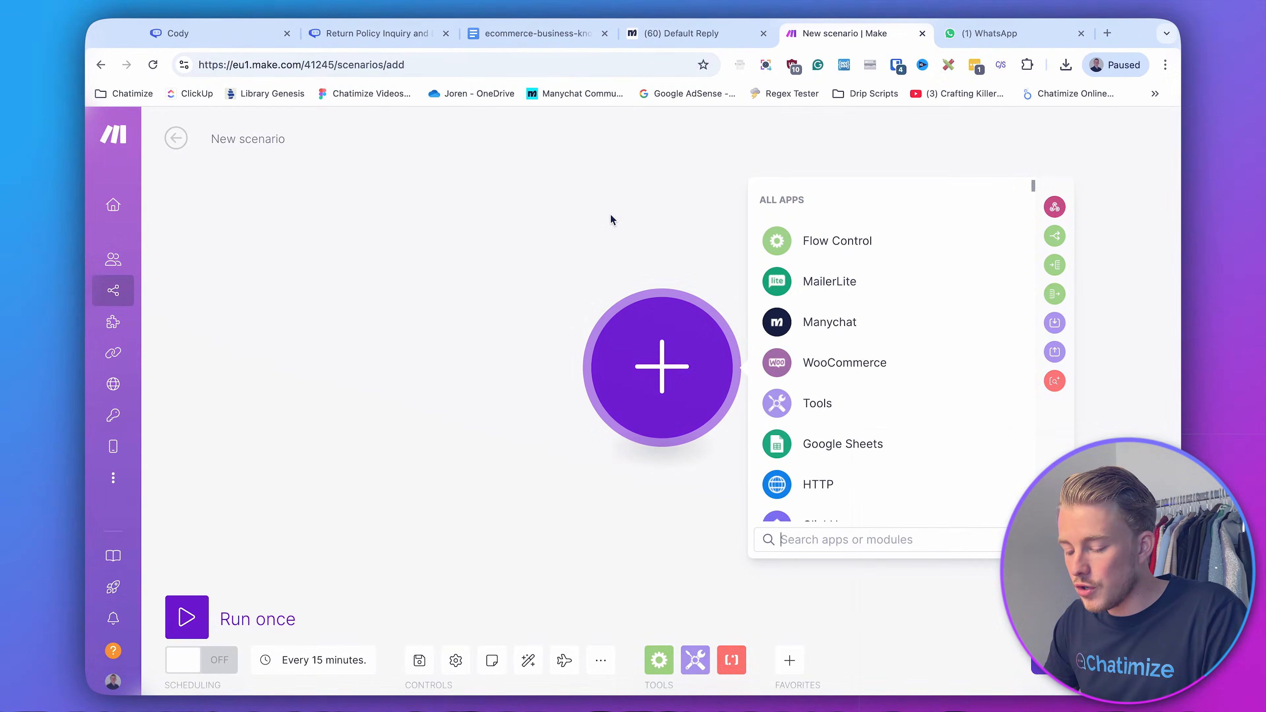
left_click(605, 659)
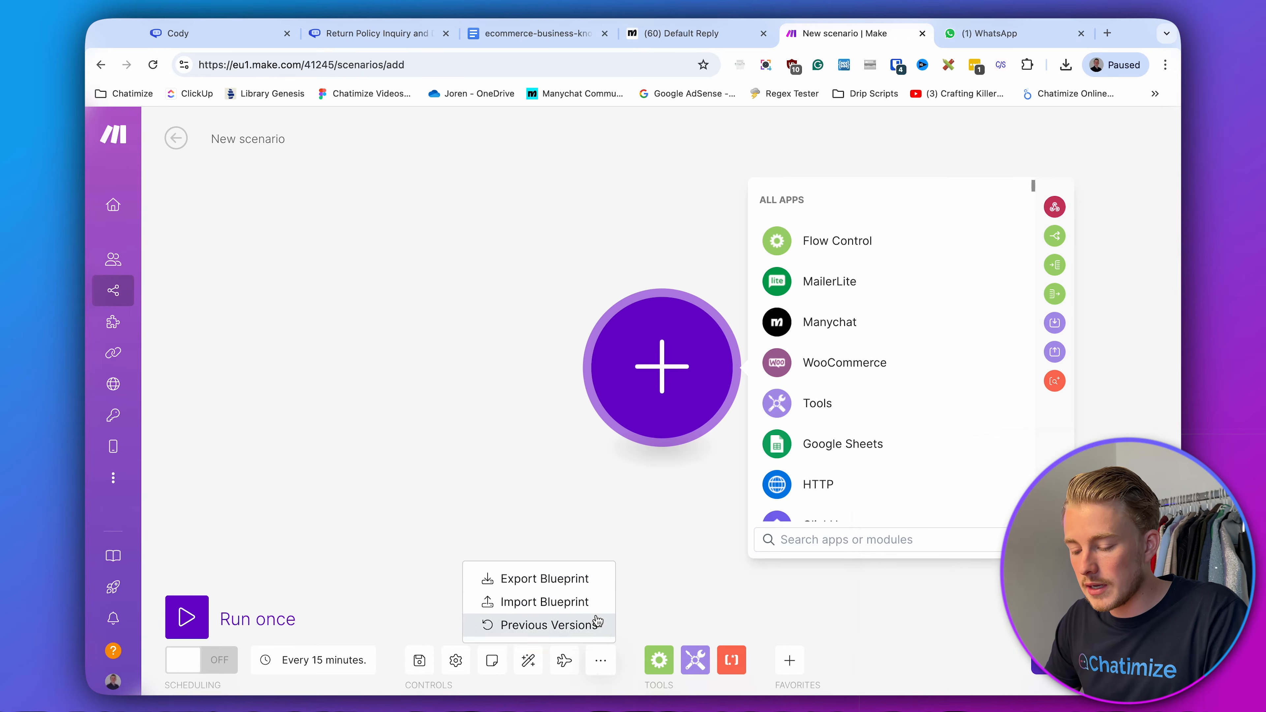
left_click(574, 609)
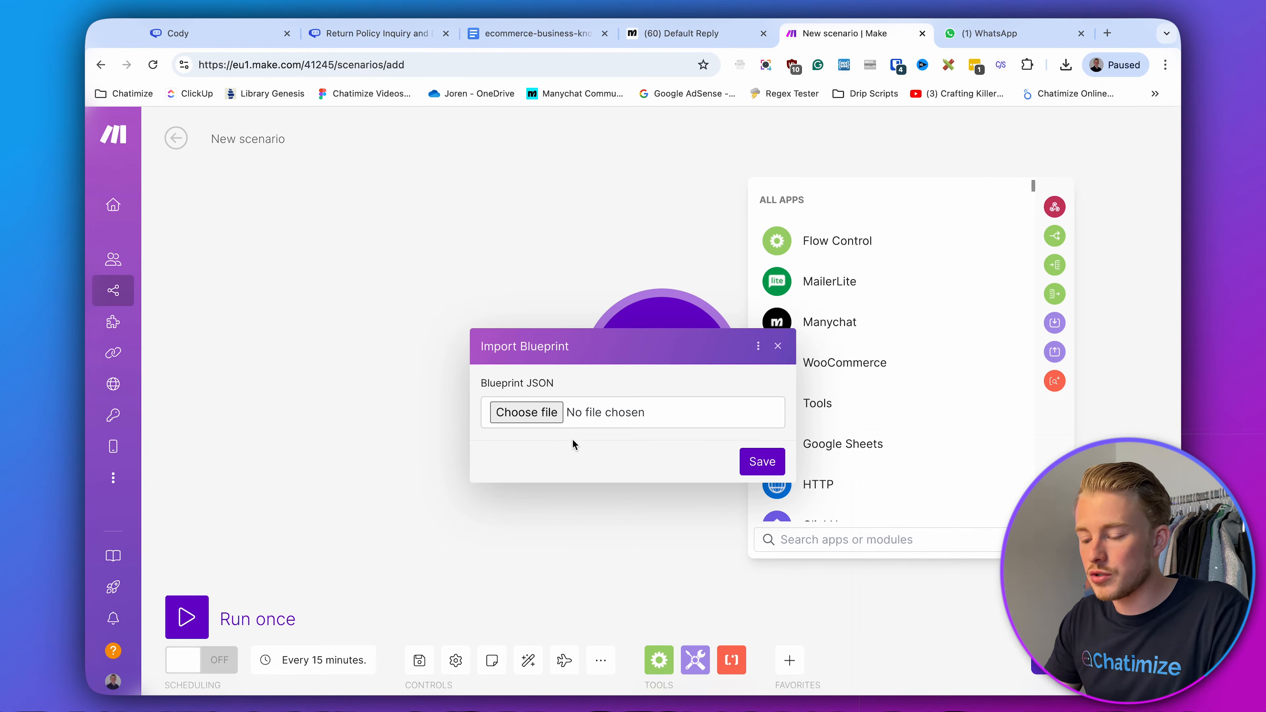
left_click(551, 413)
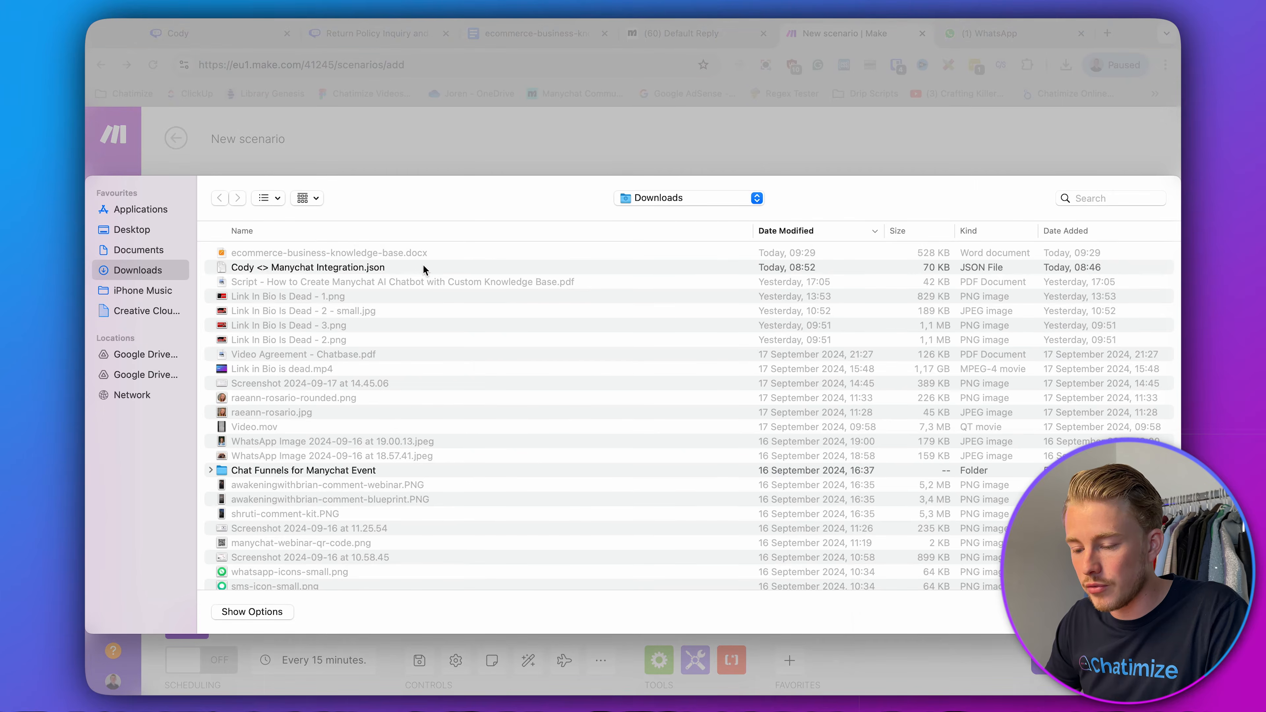
left_click(418, 267)
double_click(419, 268)
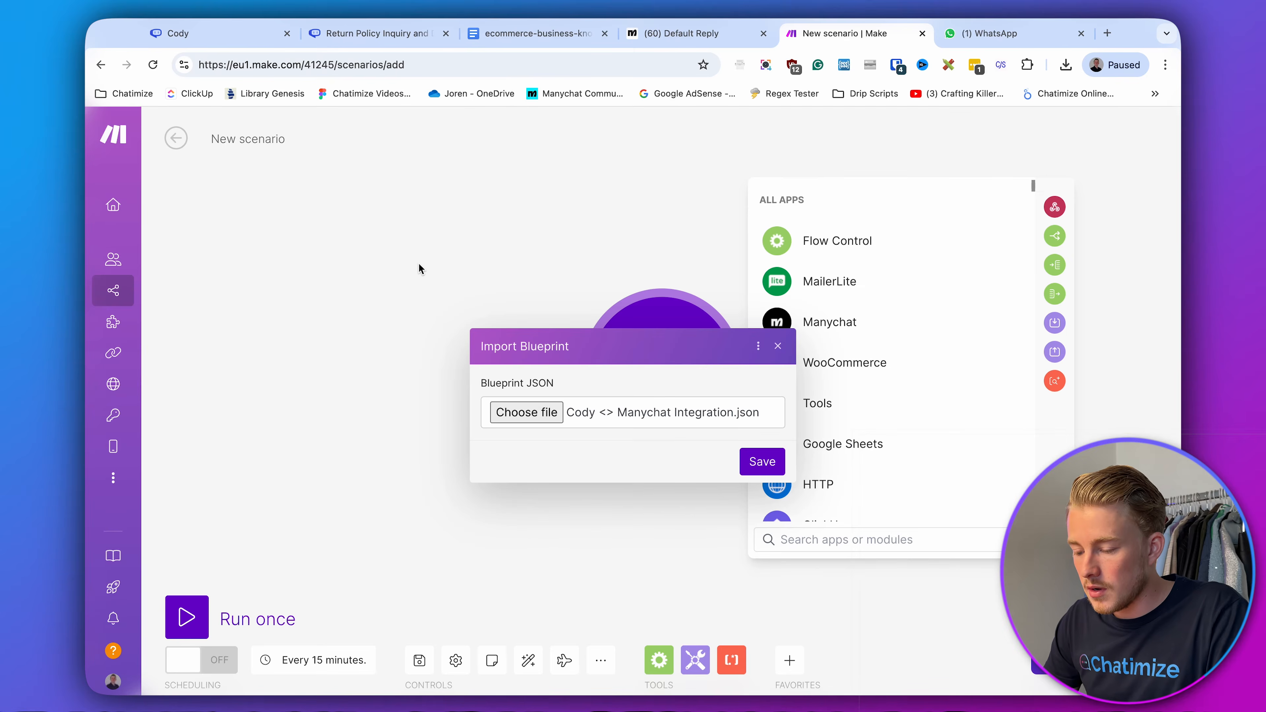
left_click(746, 460)
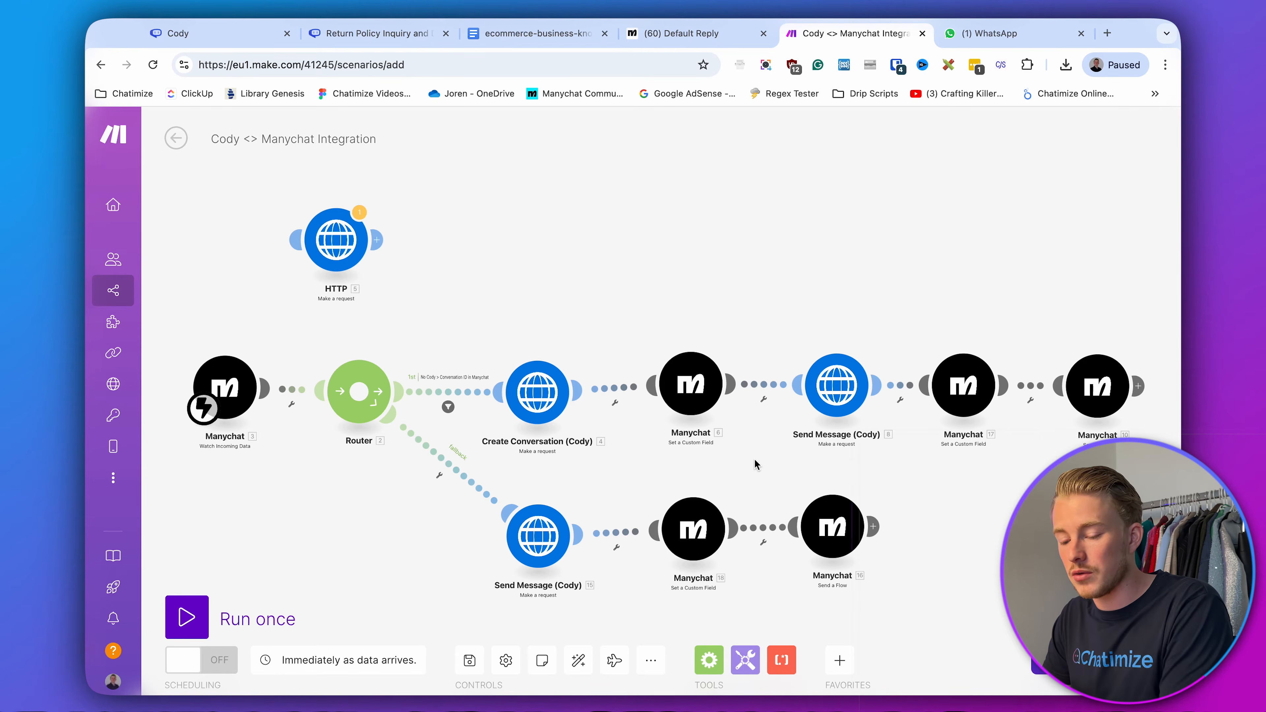
- Open the Manychat Watch Incoming Data module at the scenario's start and begin adding a new webhook
scroll(634, 295, "left", 5)
scroll(519, 444, "up", 5)
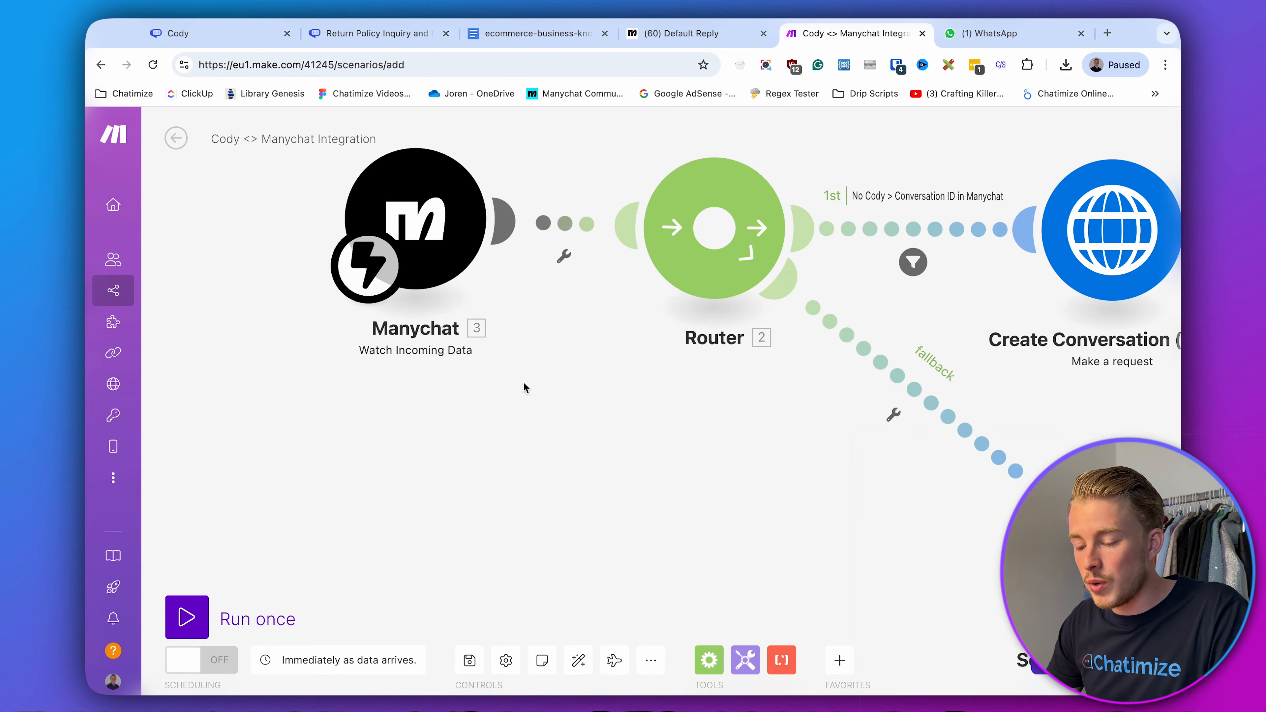
scroll(523, 387, "up", 3)
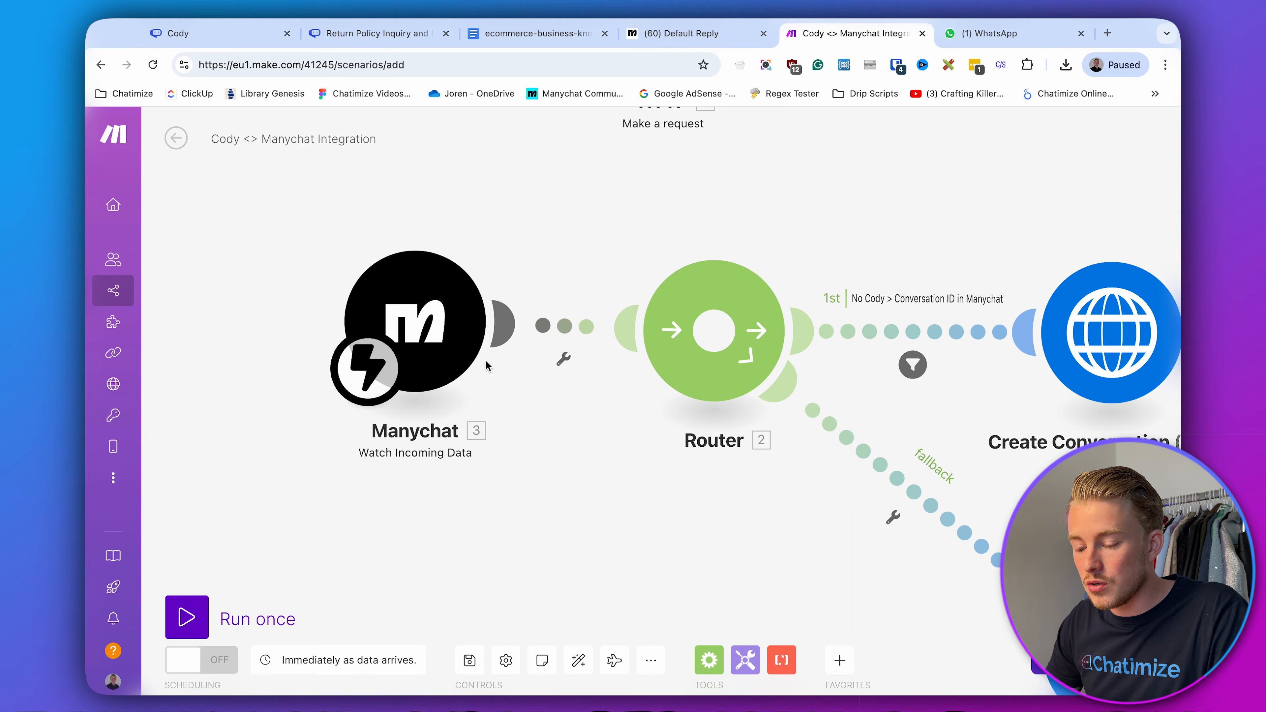
left_click(427, 309)
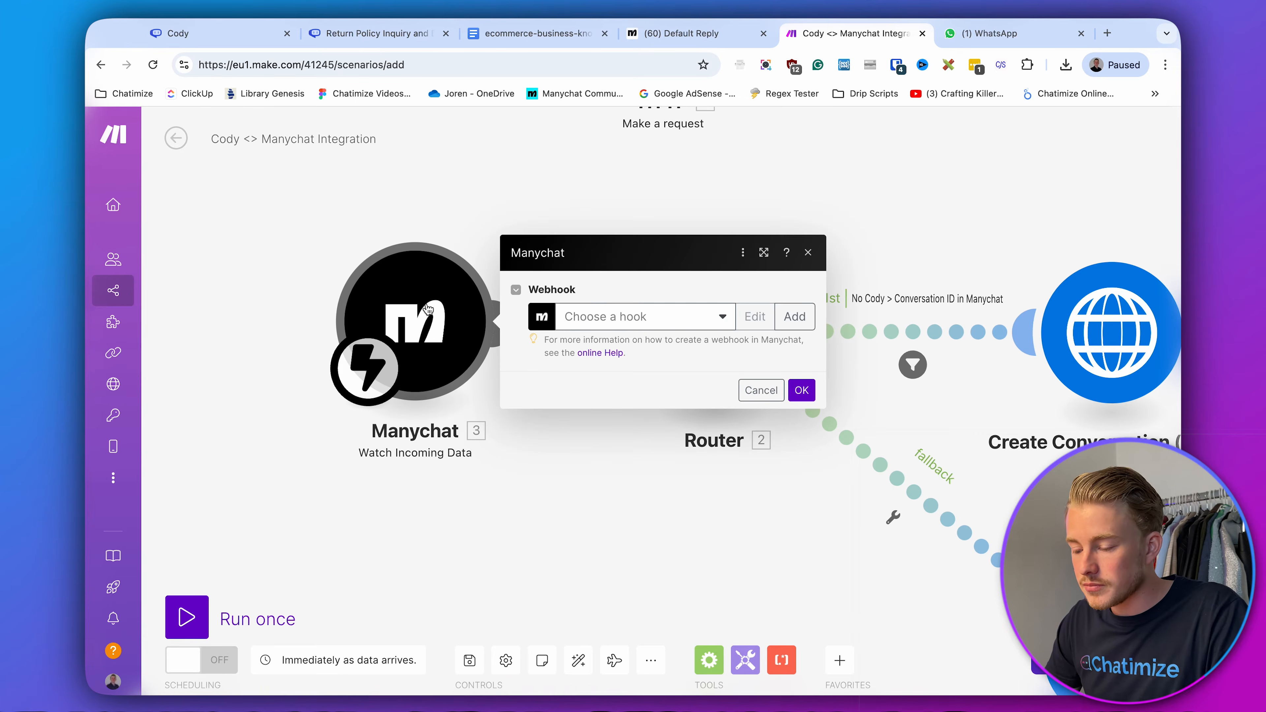
left_click(784, 326)
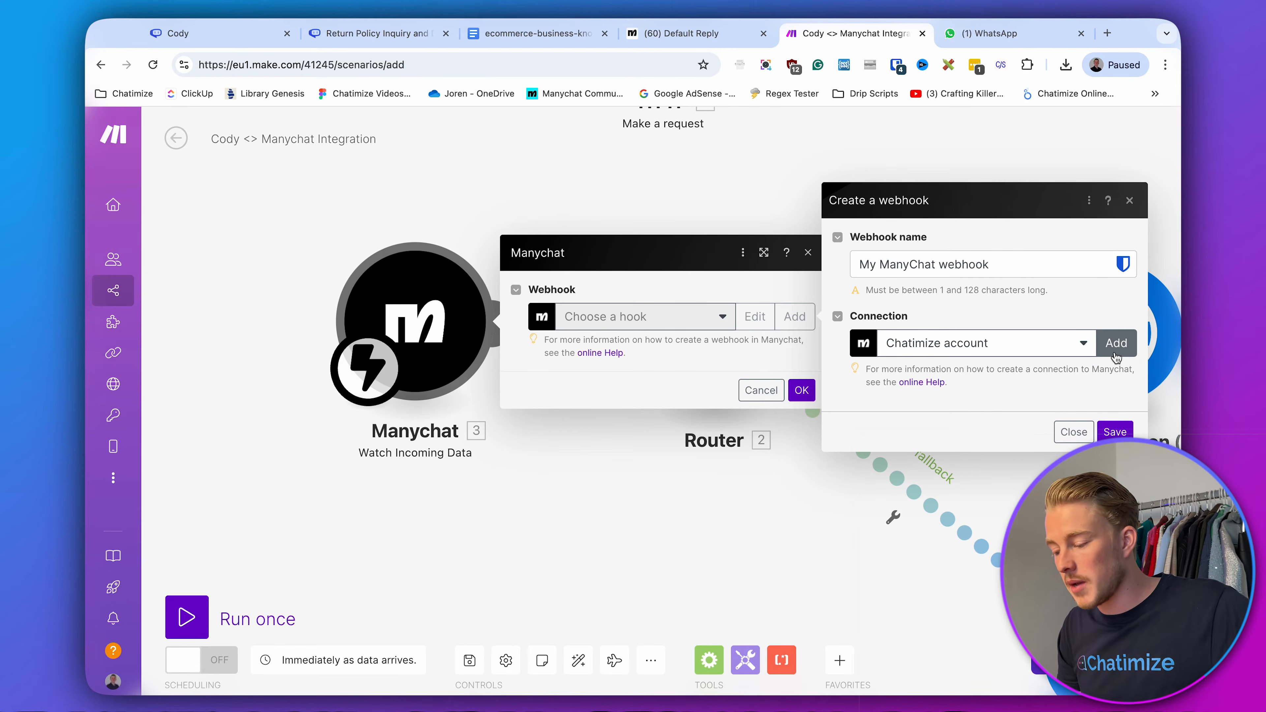
- Begin a new Manychat connection for the webhook and name it "Chatimize Account"
left_click(1115, 343)
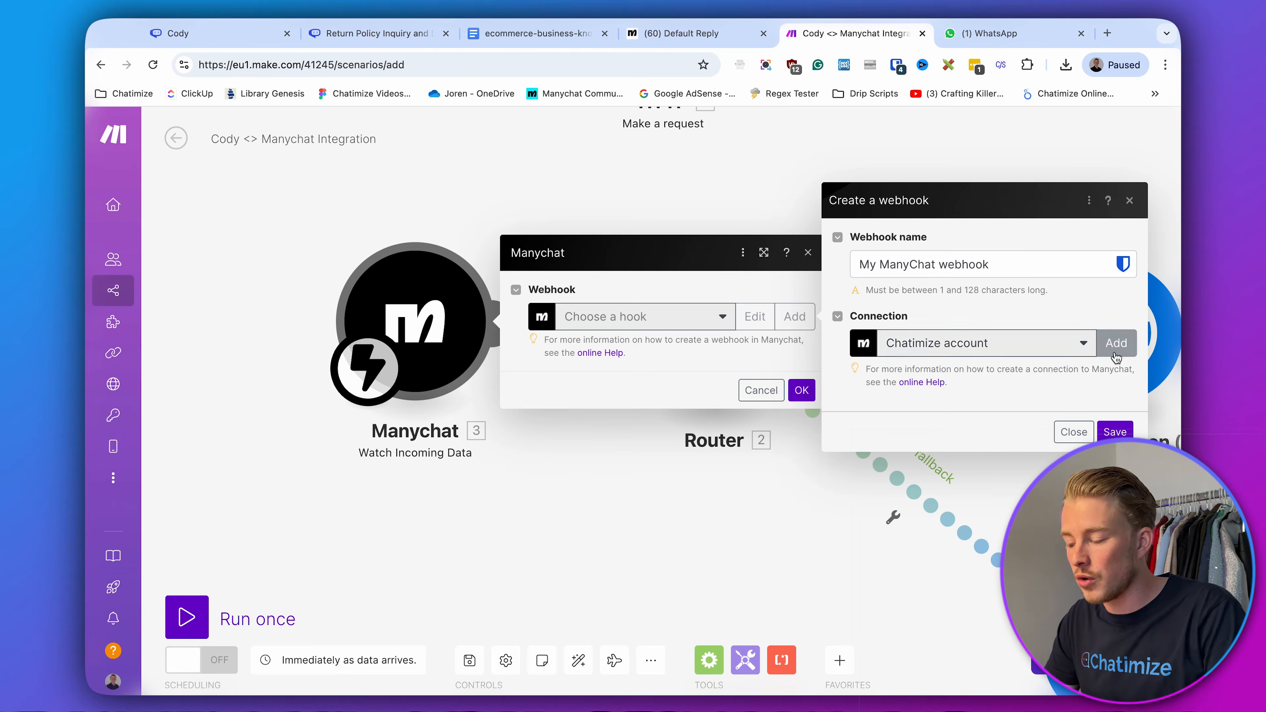
left_click(979, 317)
key("super+a")
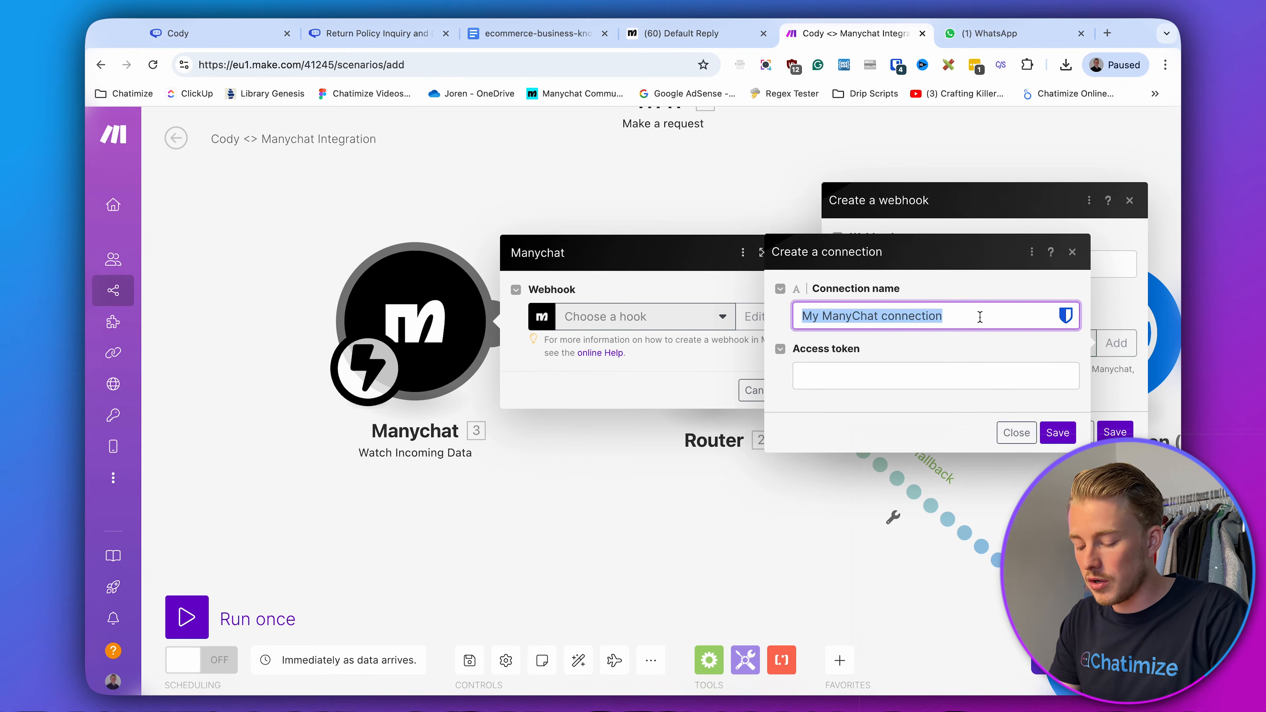
type("Chatimize A")
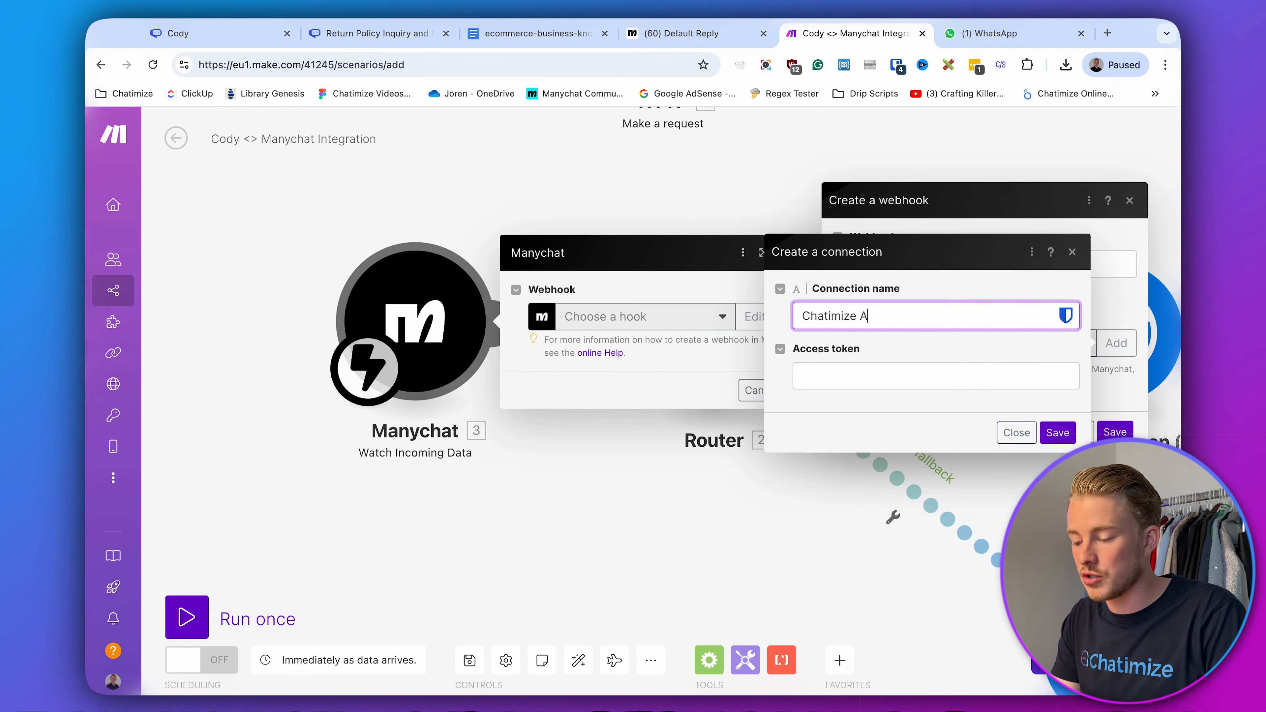
type("ccount")
key("Tab")
left_click(926, 419)
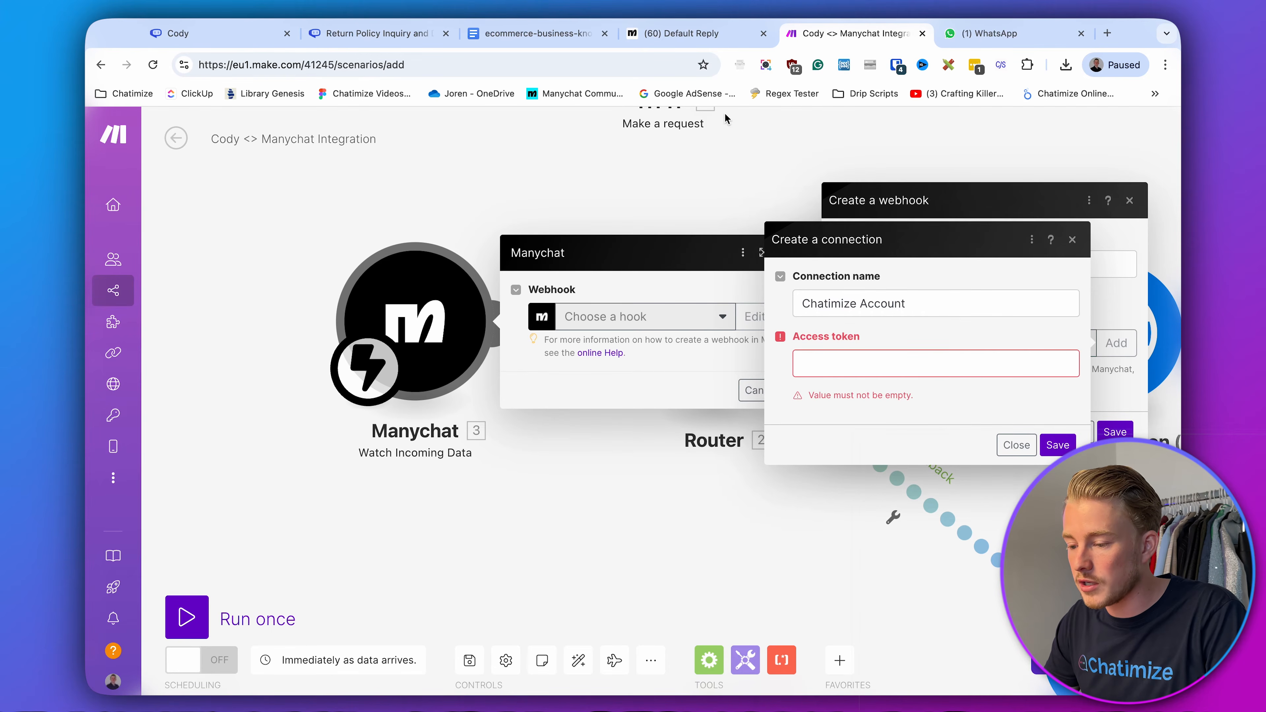
- Open the Manychat account's API settings in a separate browser tab and copy the API key
left_click(670, 37)
right_click(184, 400)
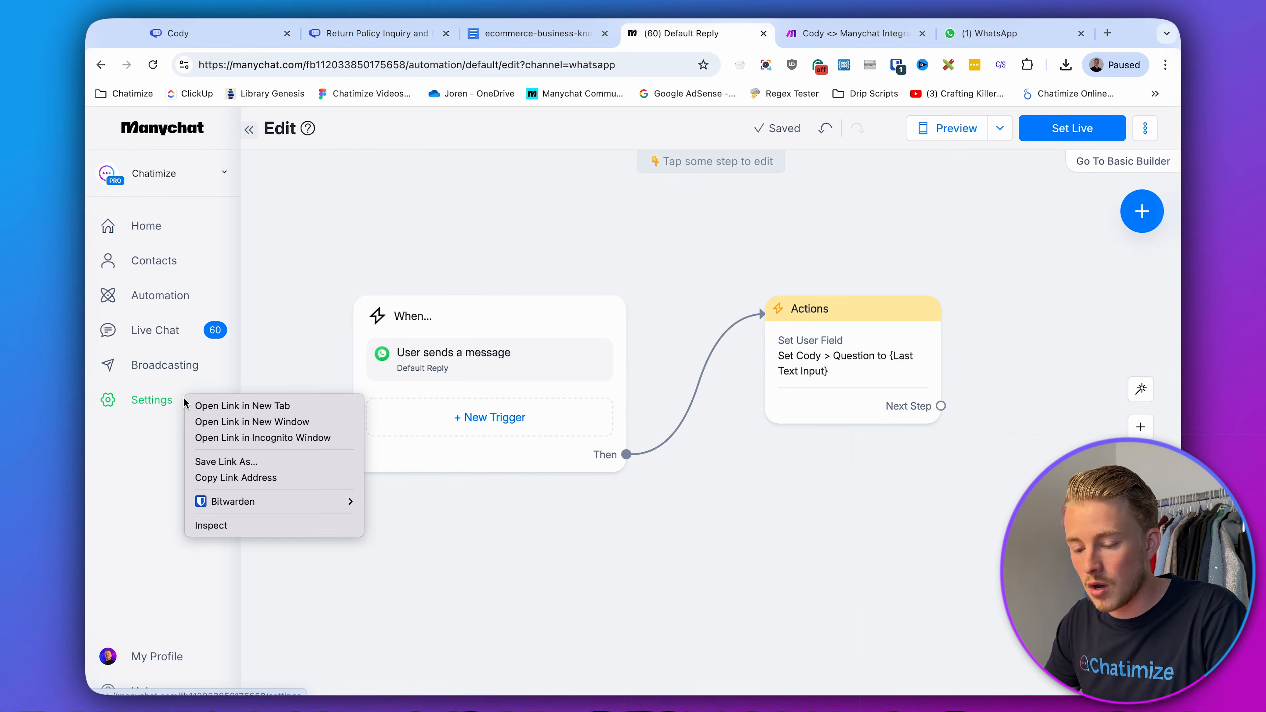
left_click(242, 406)
left_click(743, 33)
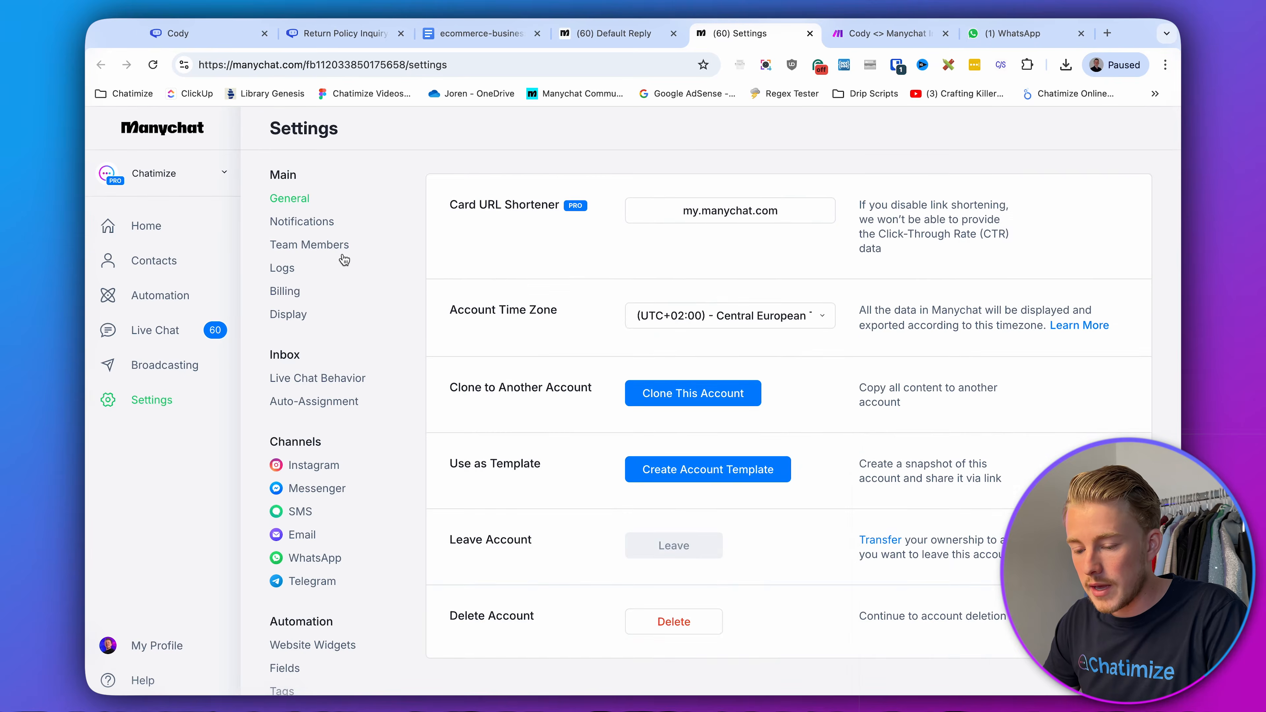
scroll(363, 409, "down", 5)
left_click(278, 546)
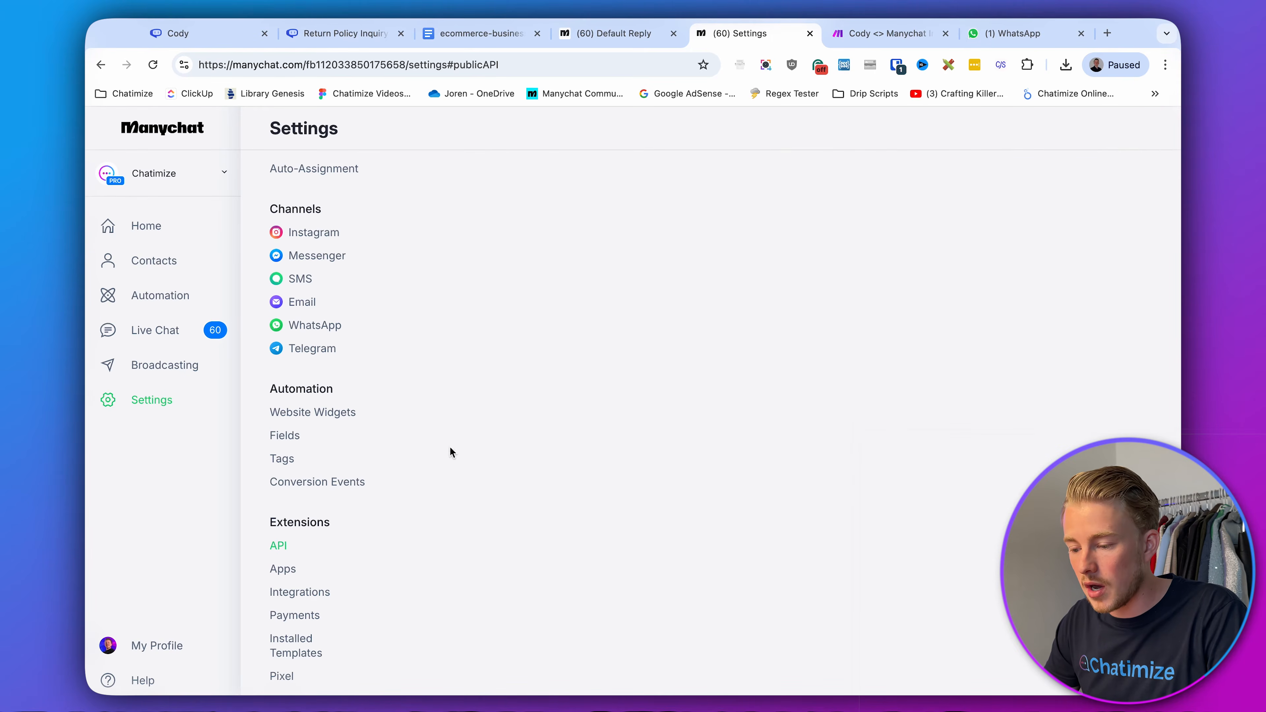
triple_click(704, 206)
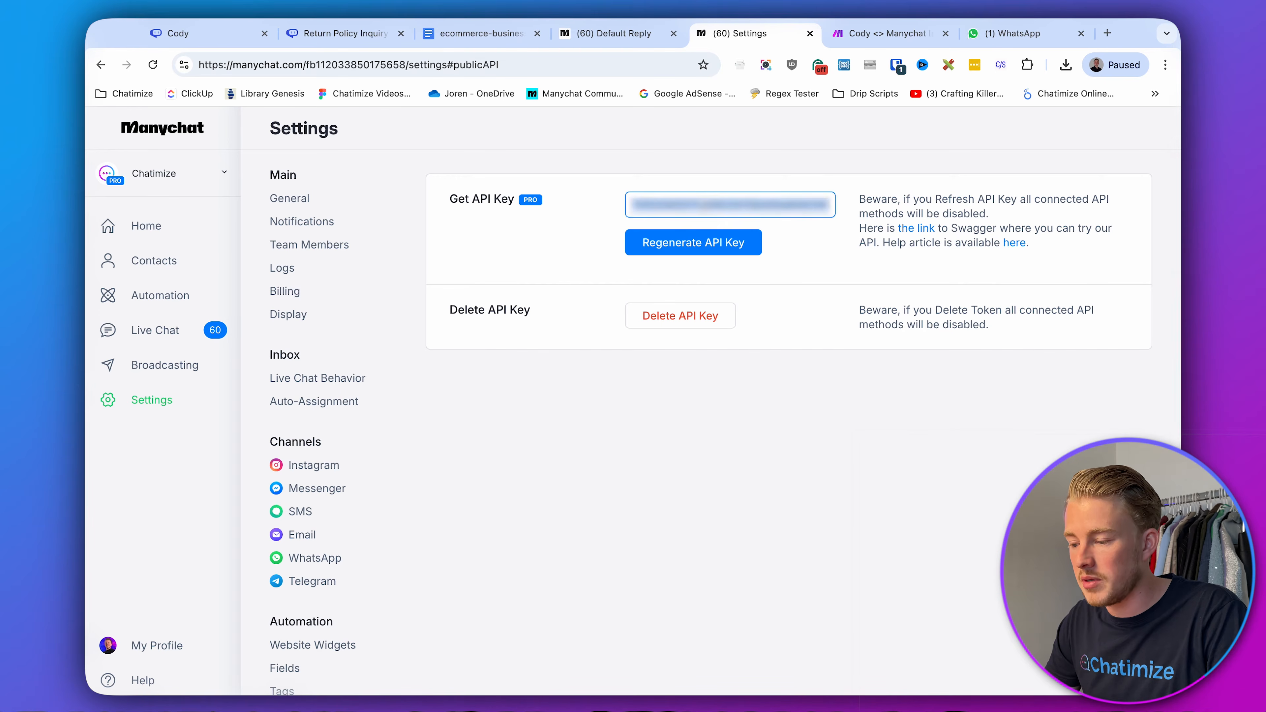
- Return to the Make scenario, paste the Manychat API key as the access token and save the "Chatimize Account" connection
left_click(869, 34)
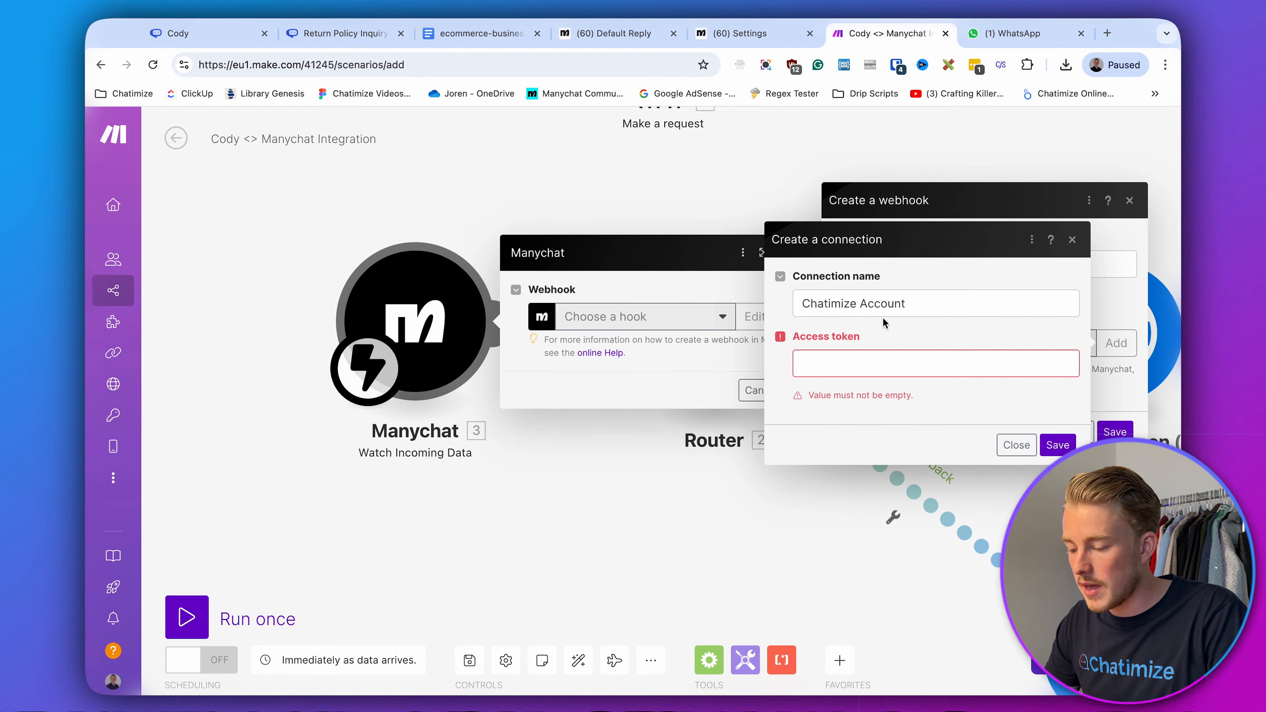
left_click(887, 364)
key("super+v")
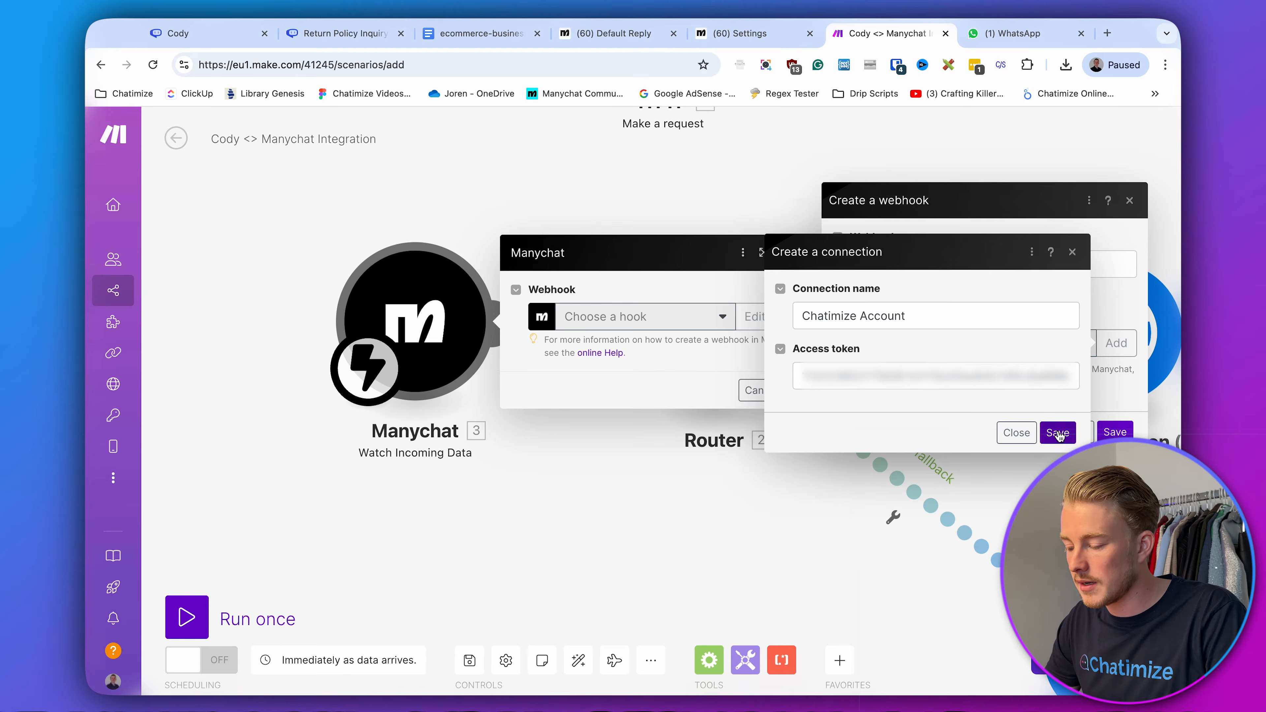
left_click(1058, 433)
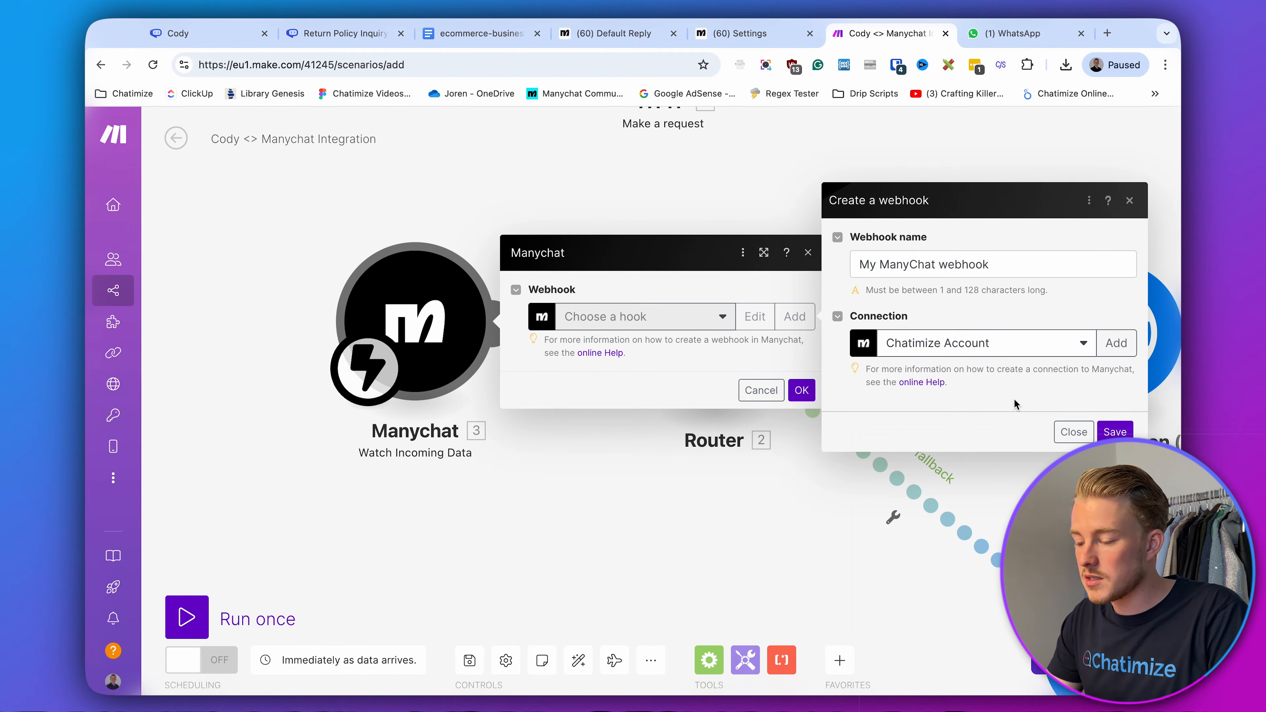
- Name the webhook "Send question to Cody", save it and confirm it for the Manychat Watch Incoming Data module
triple_click(954, 257)
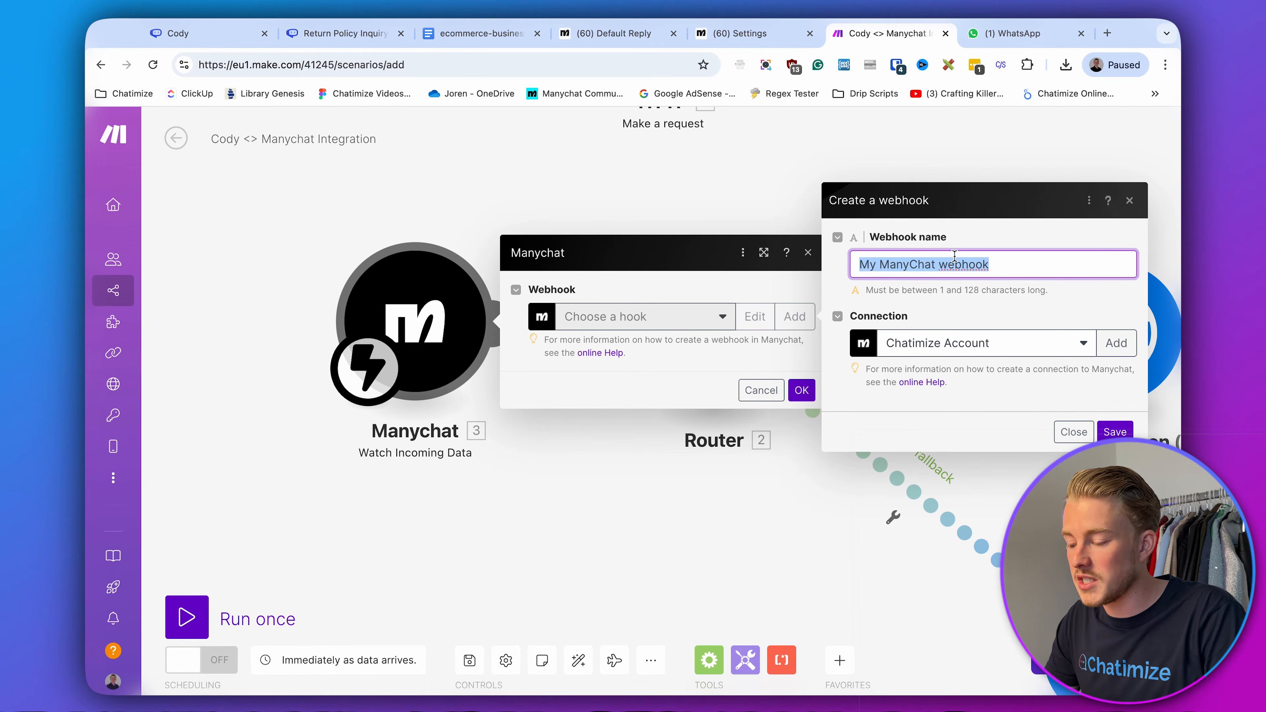
type("Sen")
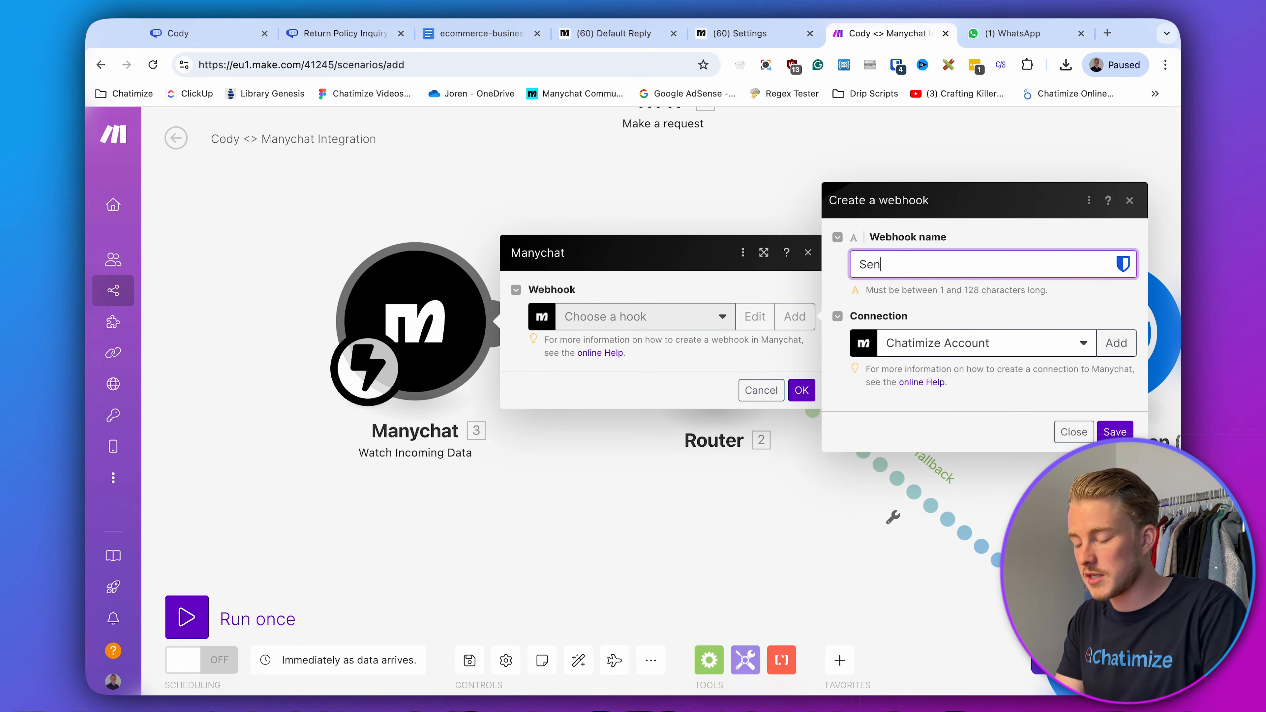
type("d question to Cody")
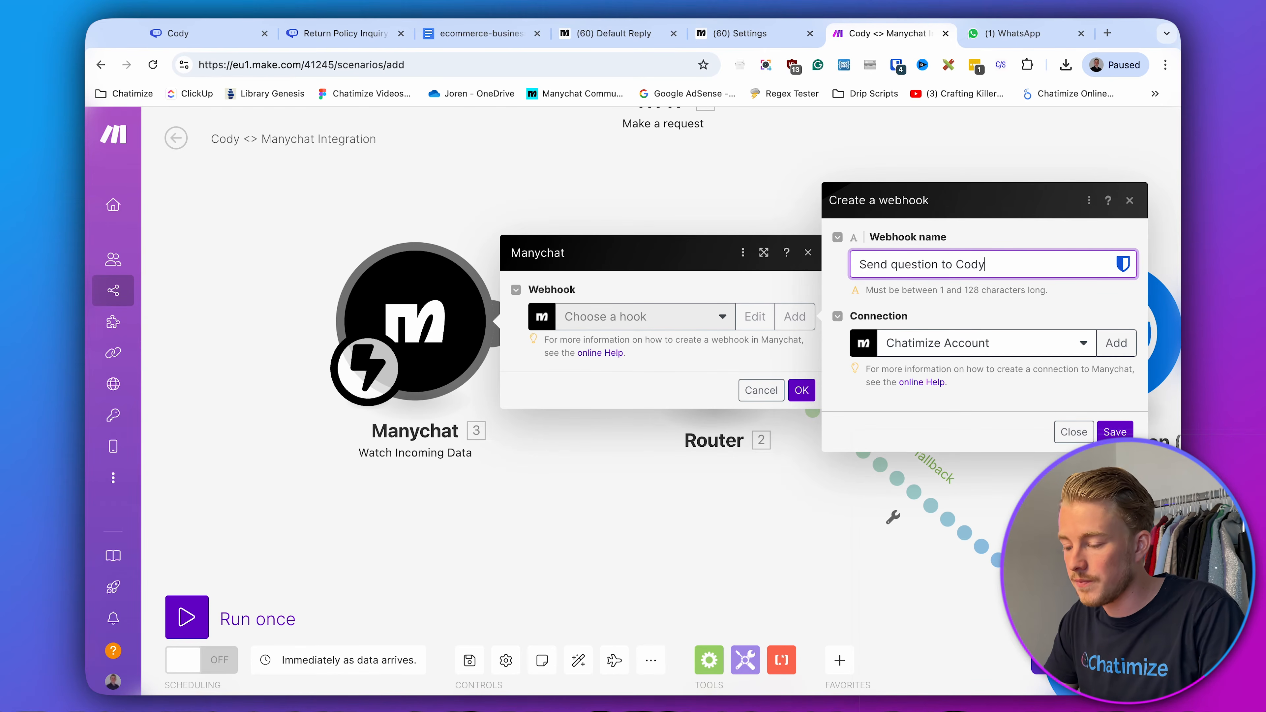
key("Return")
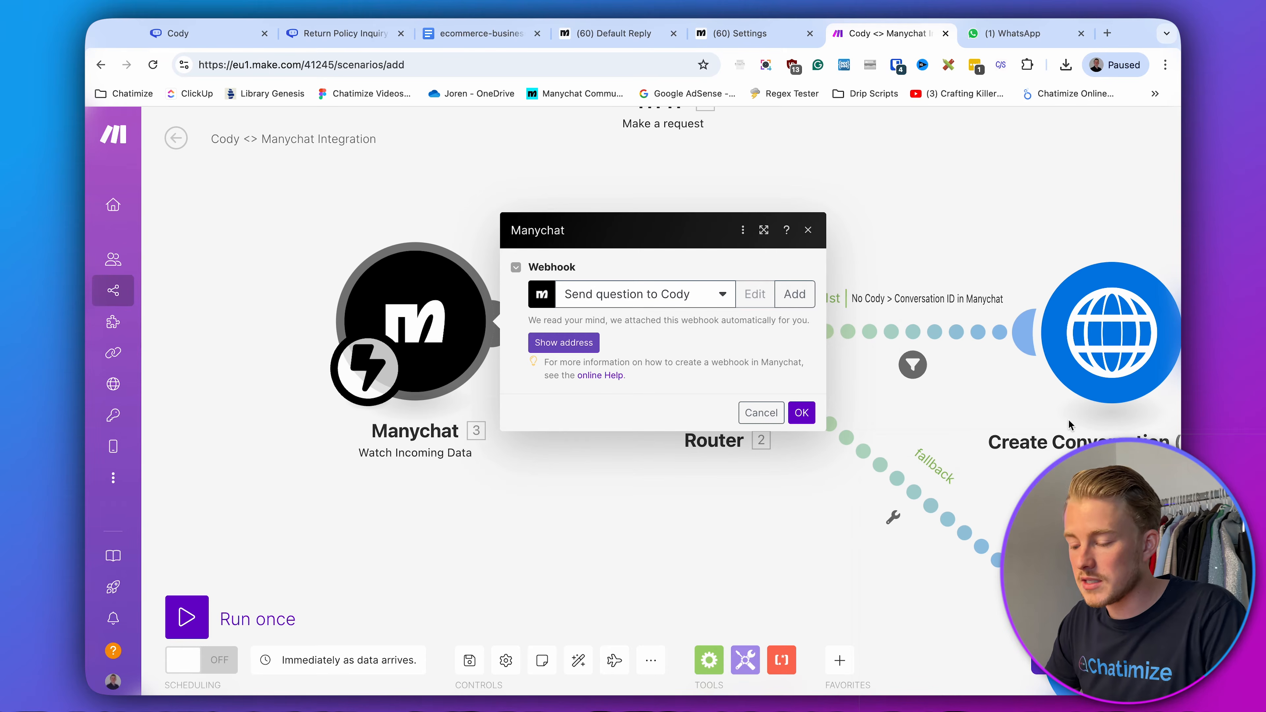
left_click(800, 414)
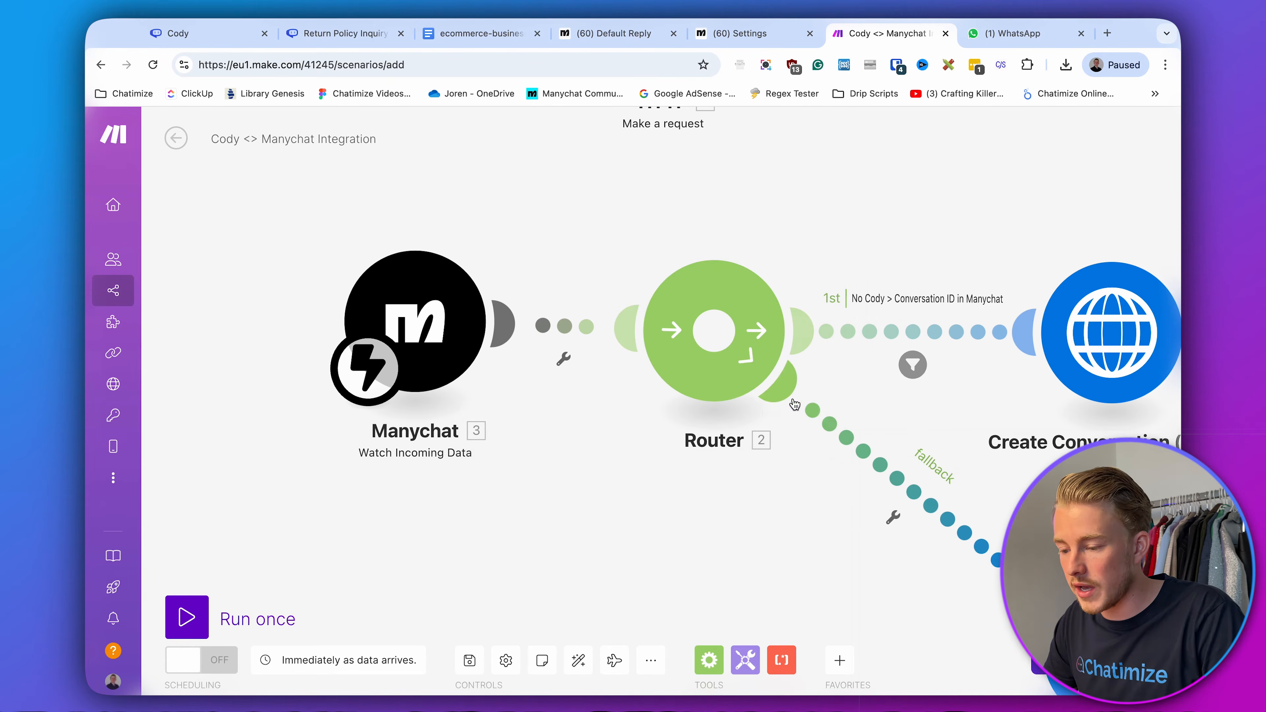
- In Manychat's Default Reply flow, add a Trigger Make action to the Actions block using the "Send question to Cody" webhook
left_click(606, 34)
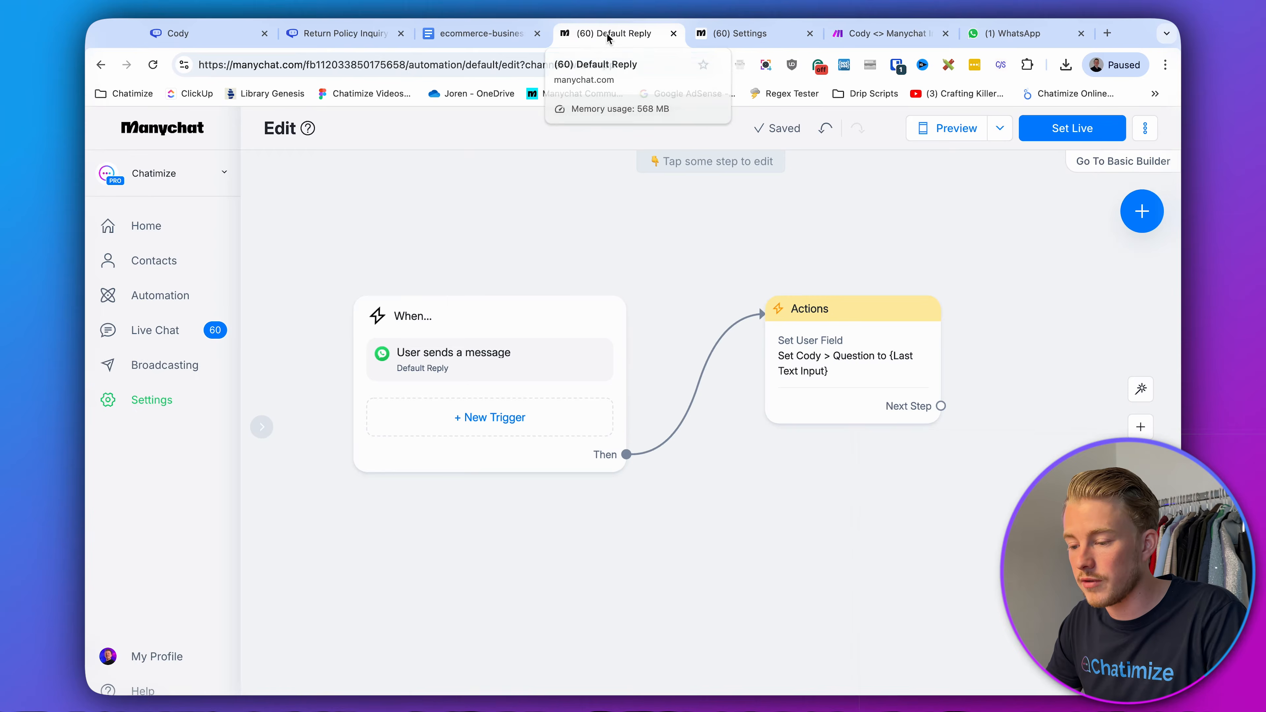
left_click(737, 370)
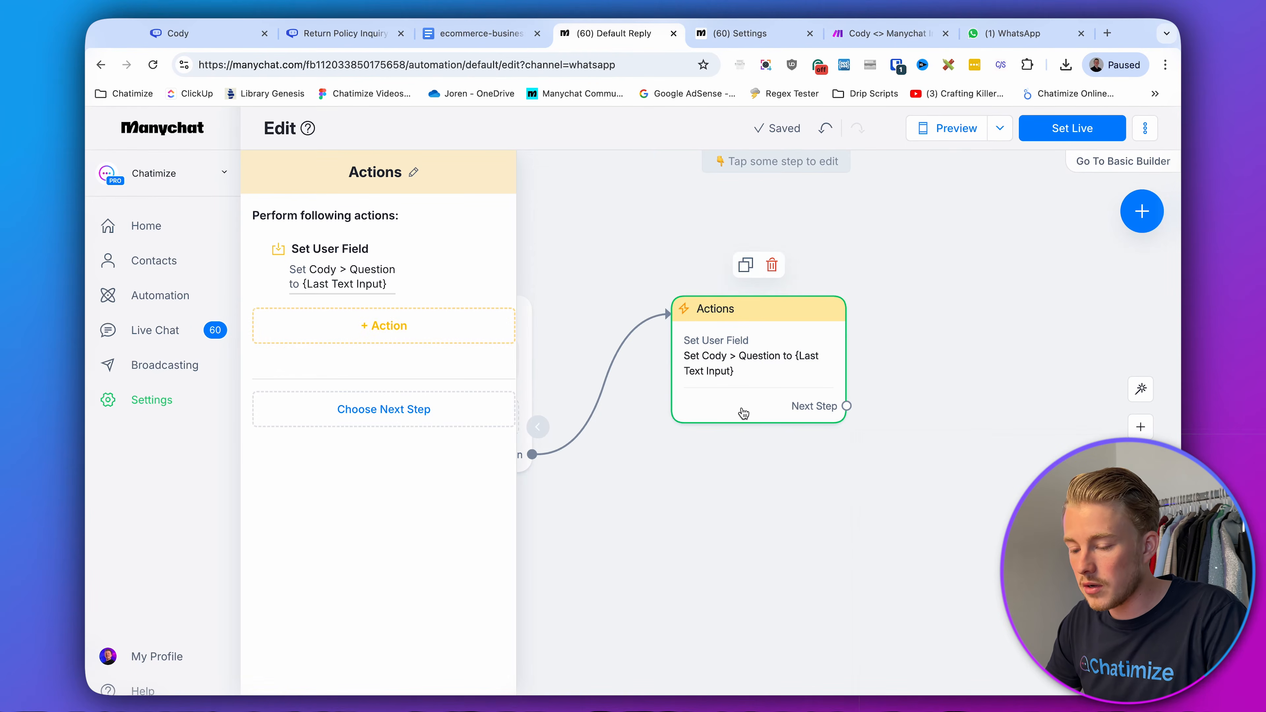
left_click(409, 325)
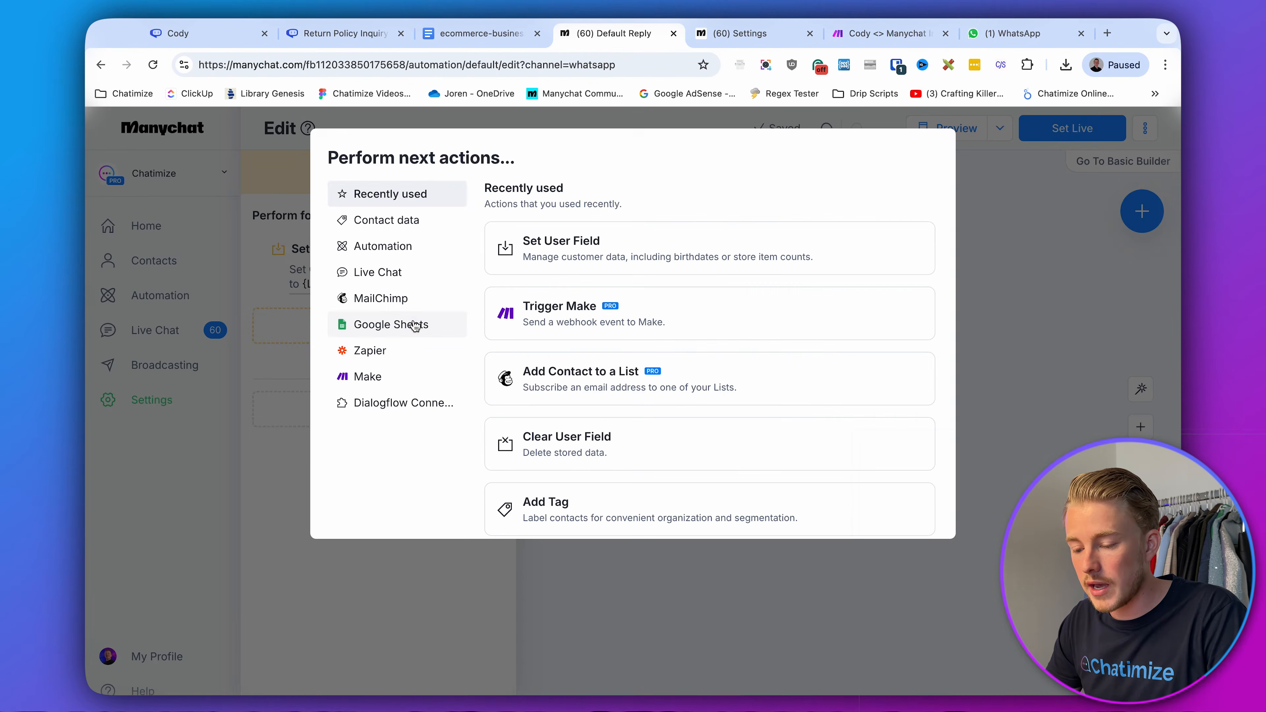
left_click(401, 378)
left_click(572, 253)
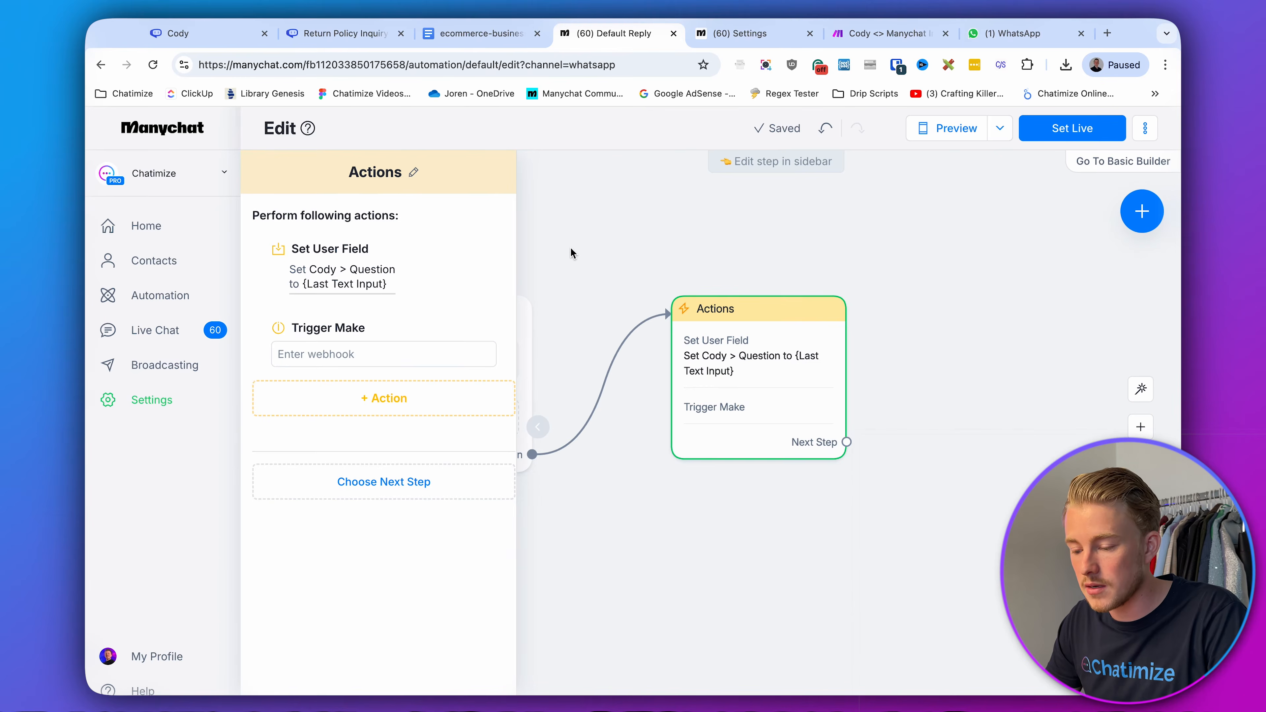
left_click(413, 354)
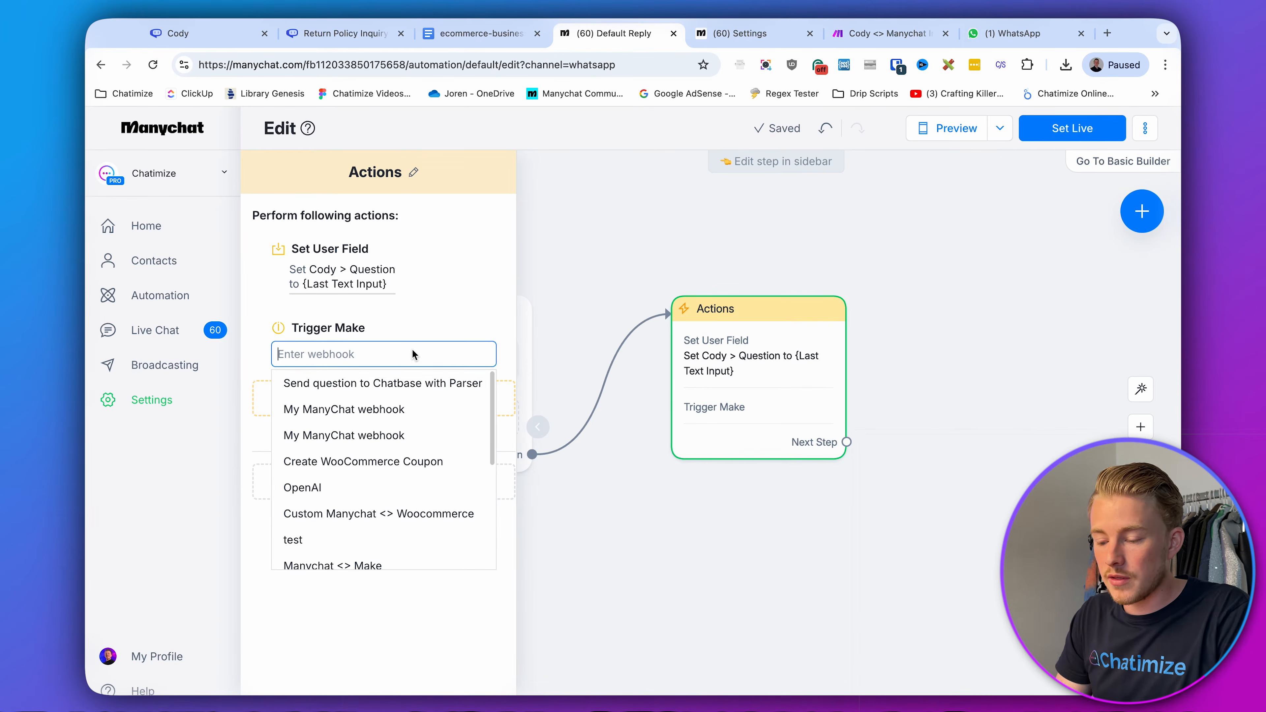
type("send q")
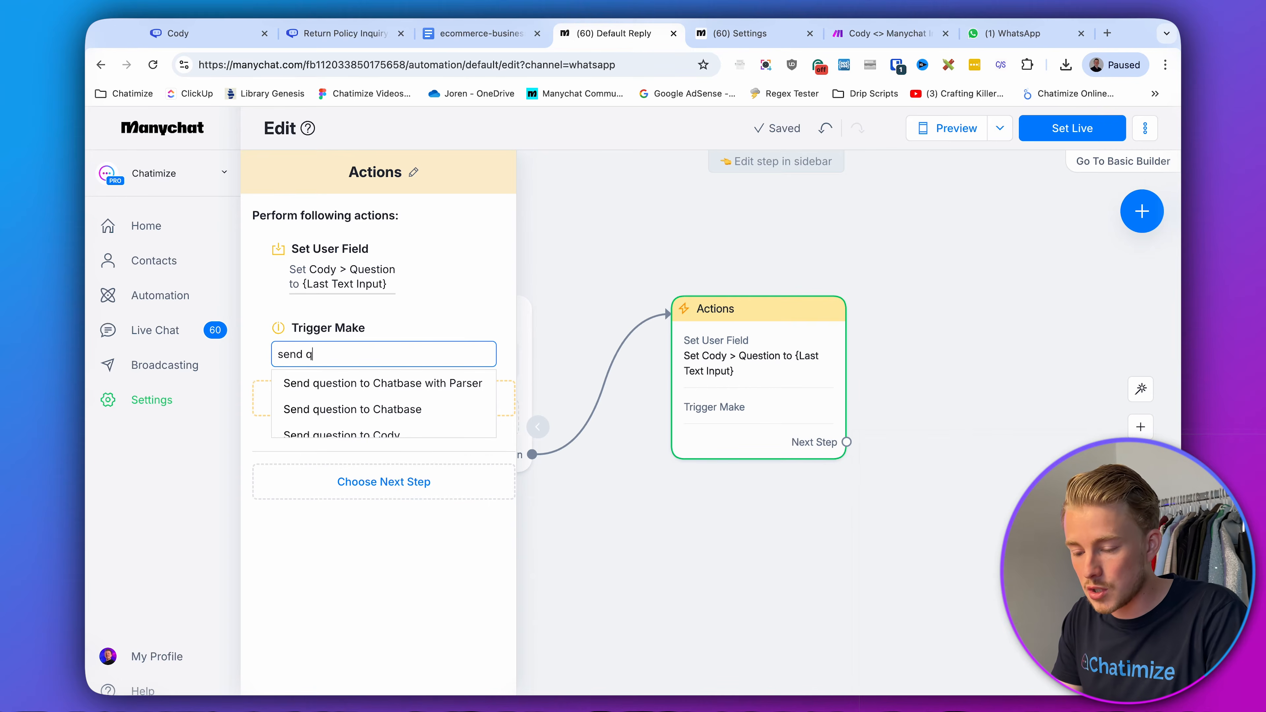
type("uestion to cody")
left_click(394, 381)
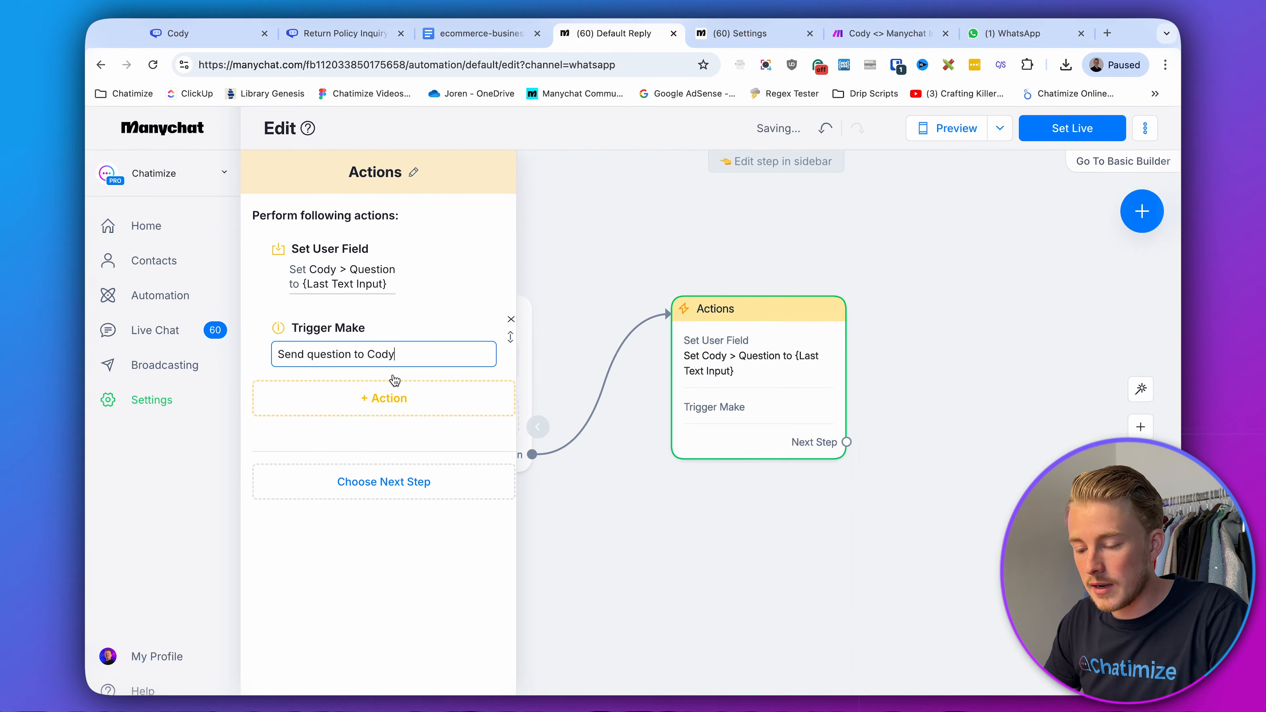
left_click(721, 236)
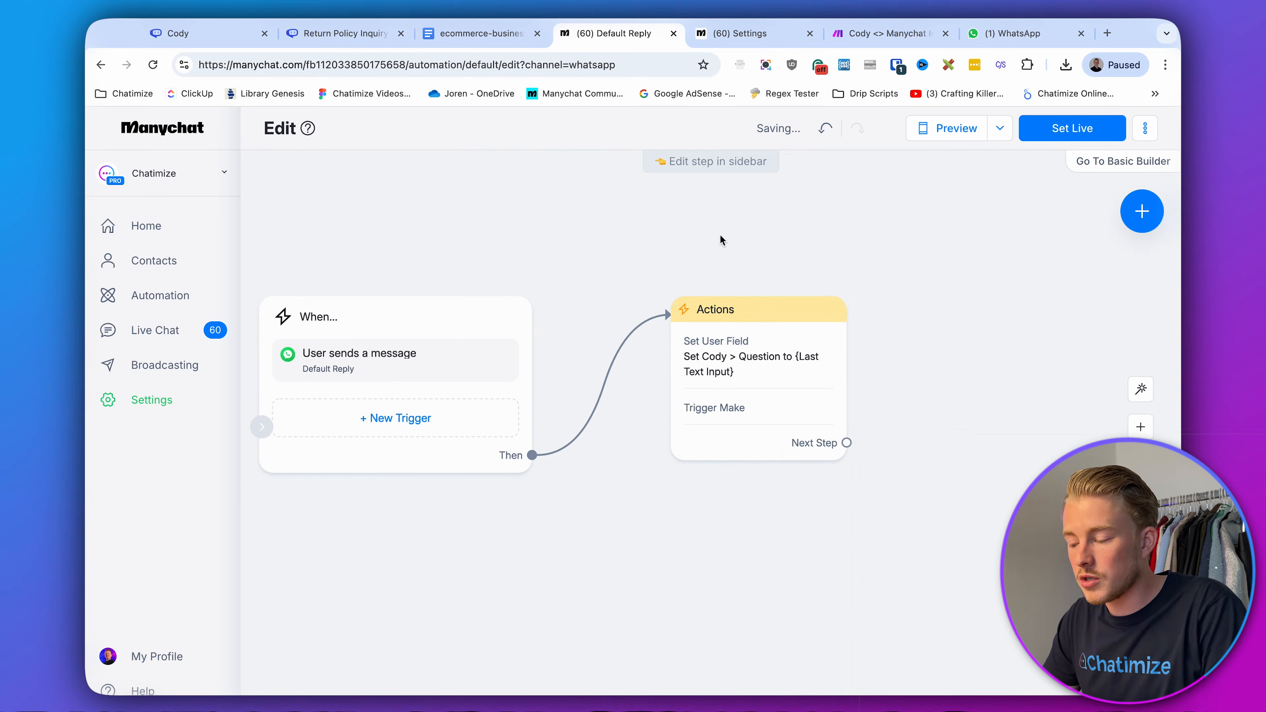
- Check the user field value and the Make webhook in the Actions block, and set the Default Reply automation live
scroll(1030, 184, "left", 2)
left_click(828, 349)
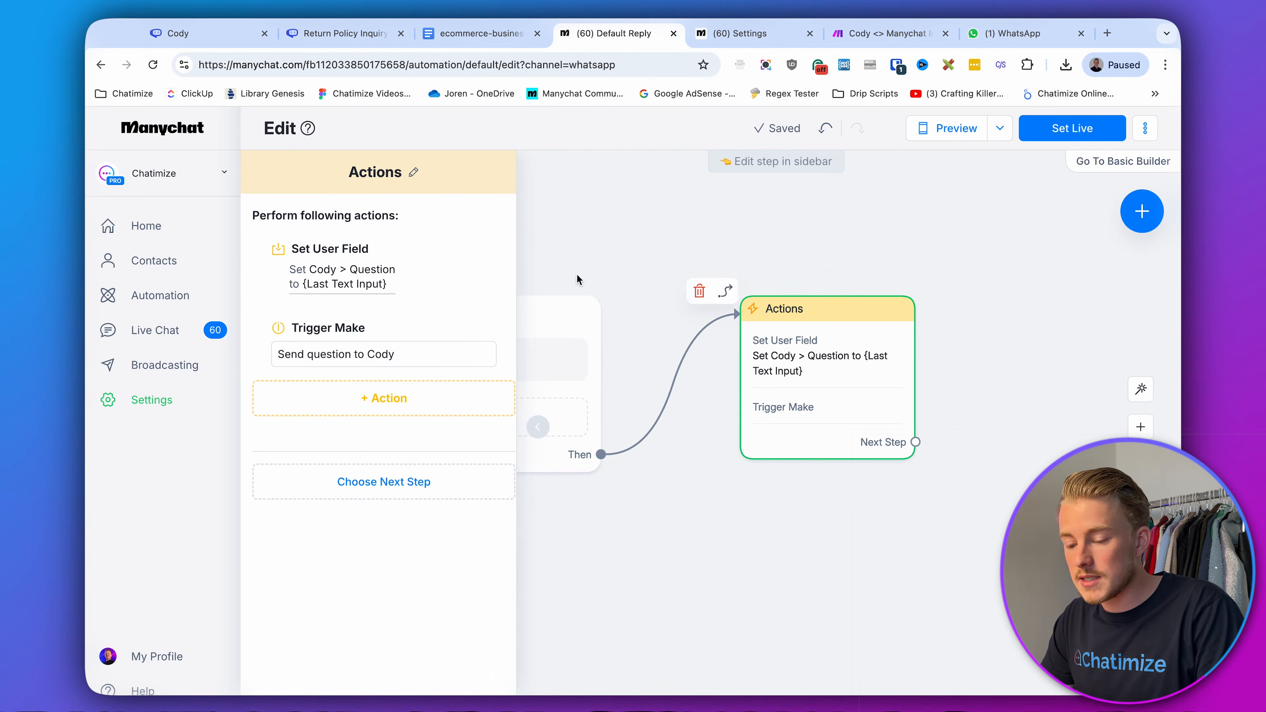
left_click(368, 283)
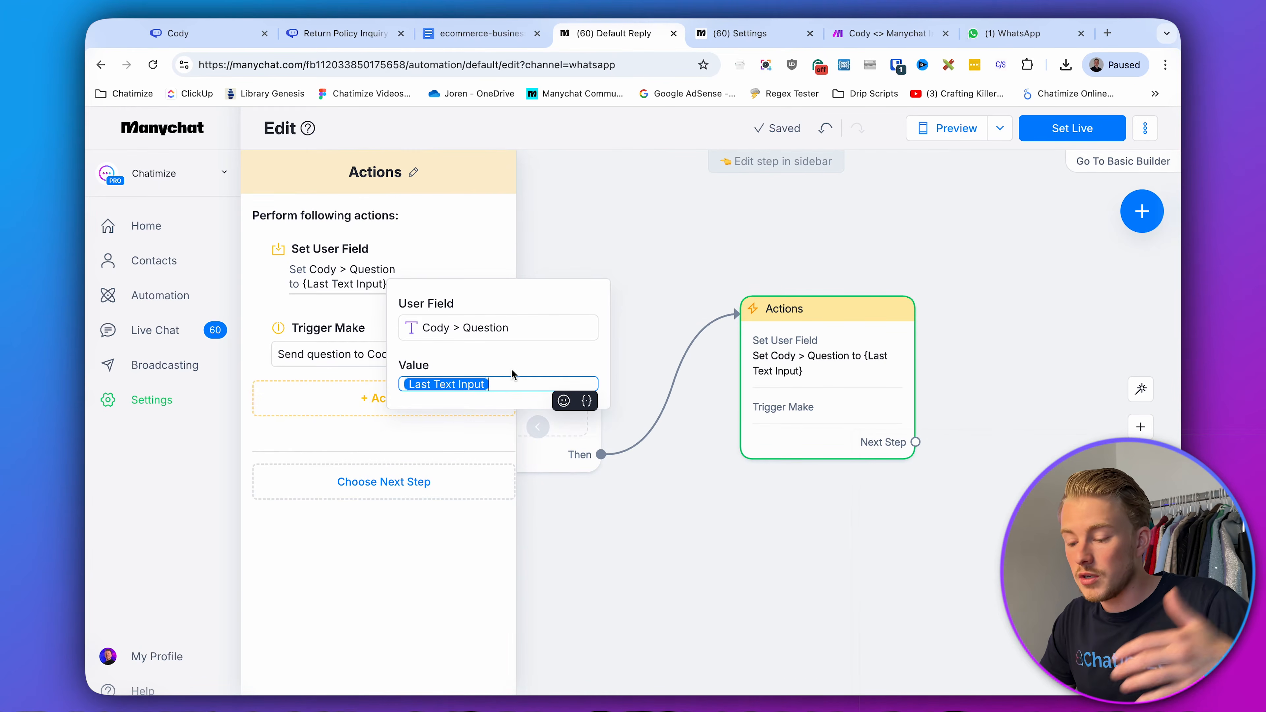
left_click(666, 234)
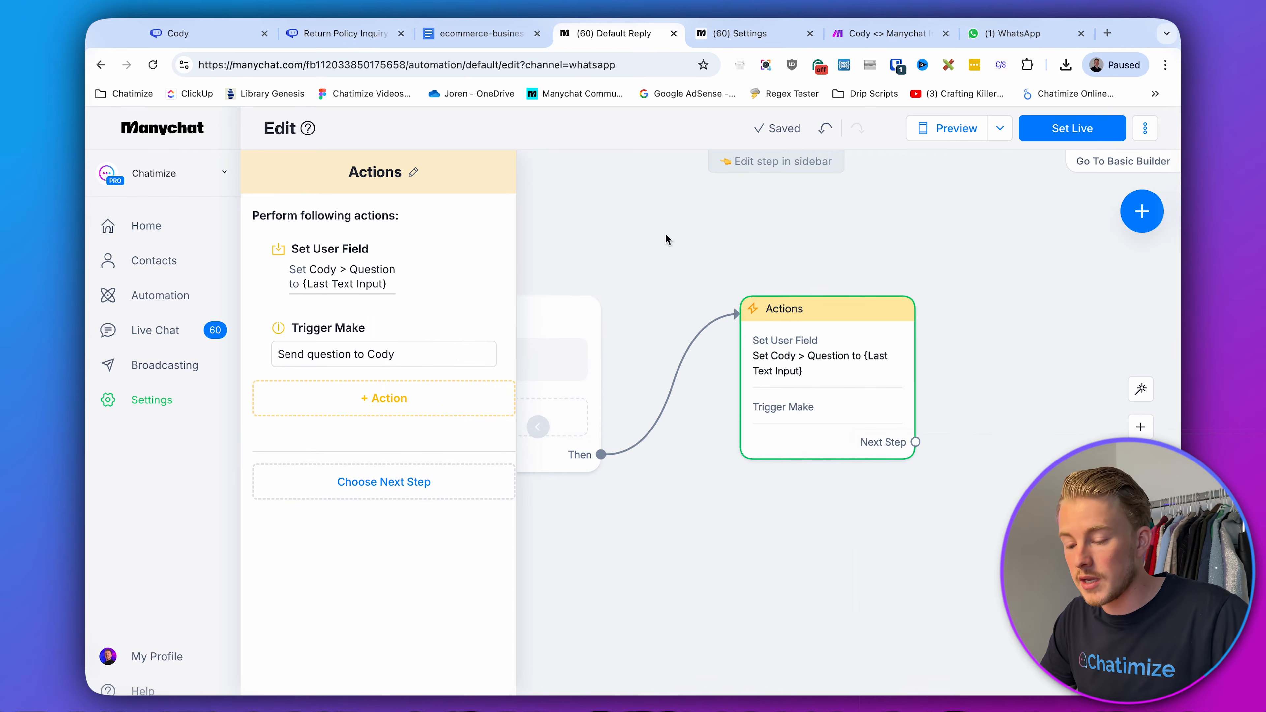
left_click(422, 342)
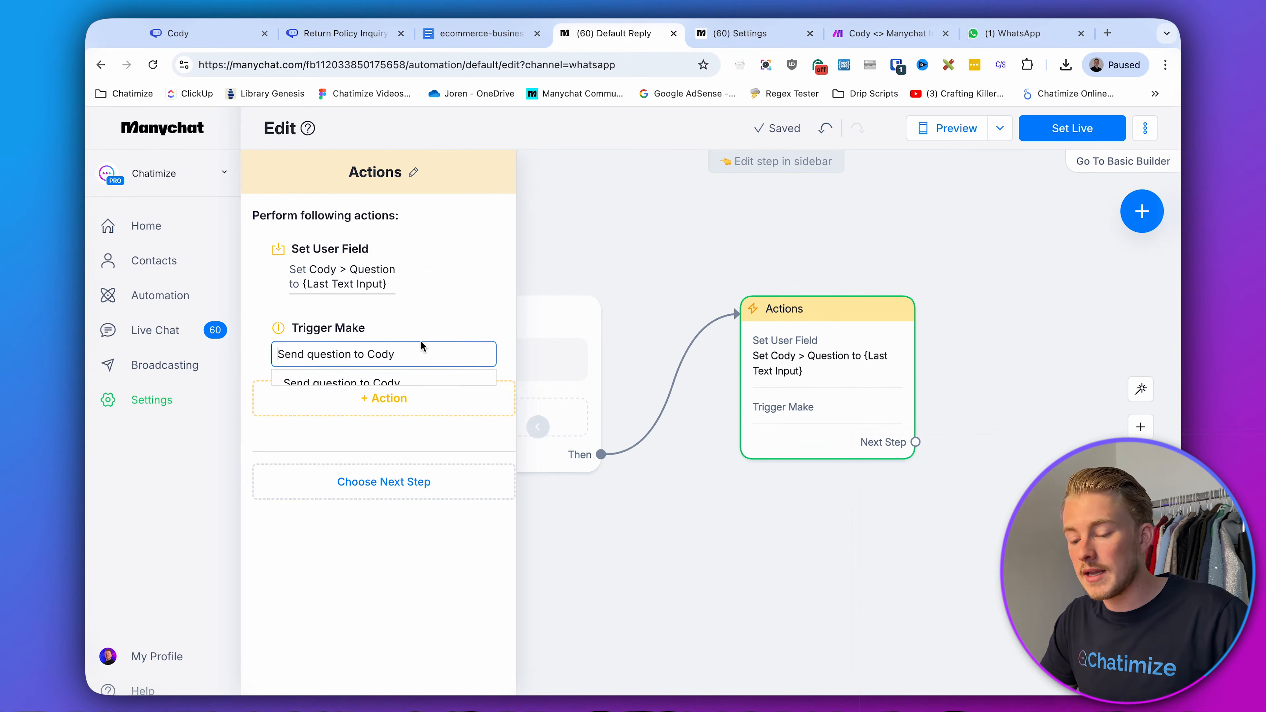
left_click(701, 239)
left_click(700, 238)
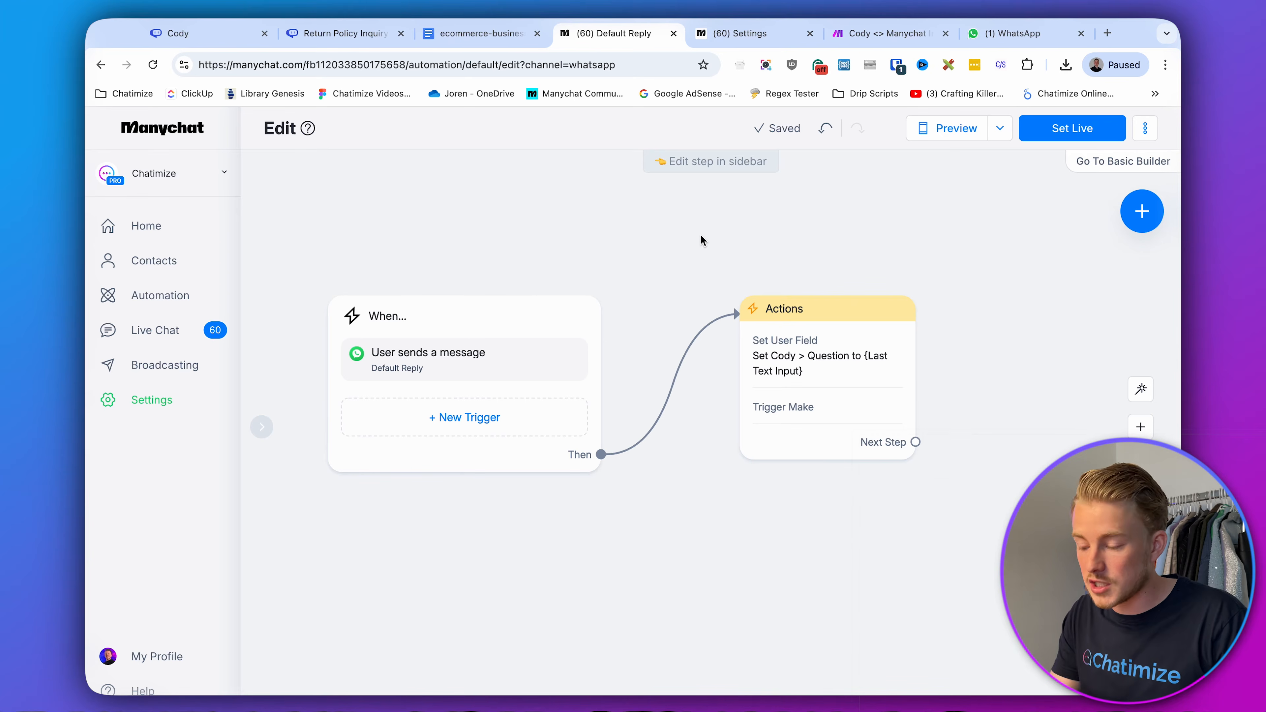
left_click(1061, 139)
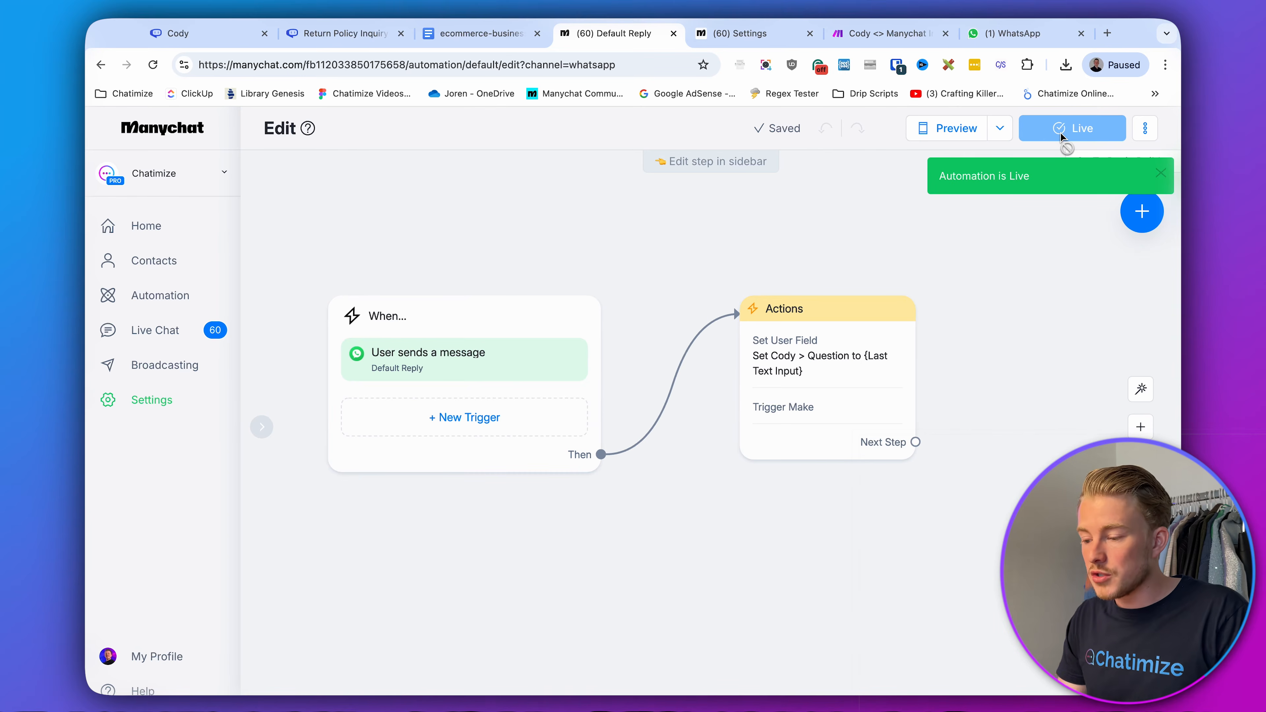
- Switch to the Make scenario and examine its router branches and the headers and request content of the Create Conversation (Cody) module
left_click(846, 33)
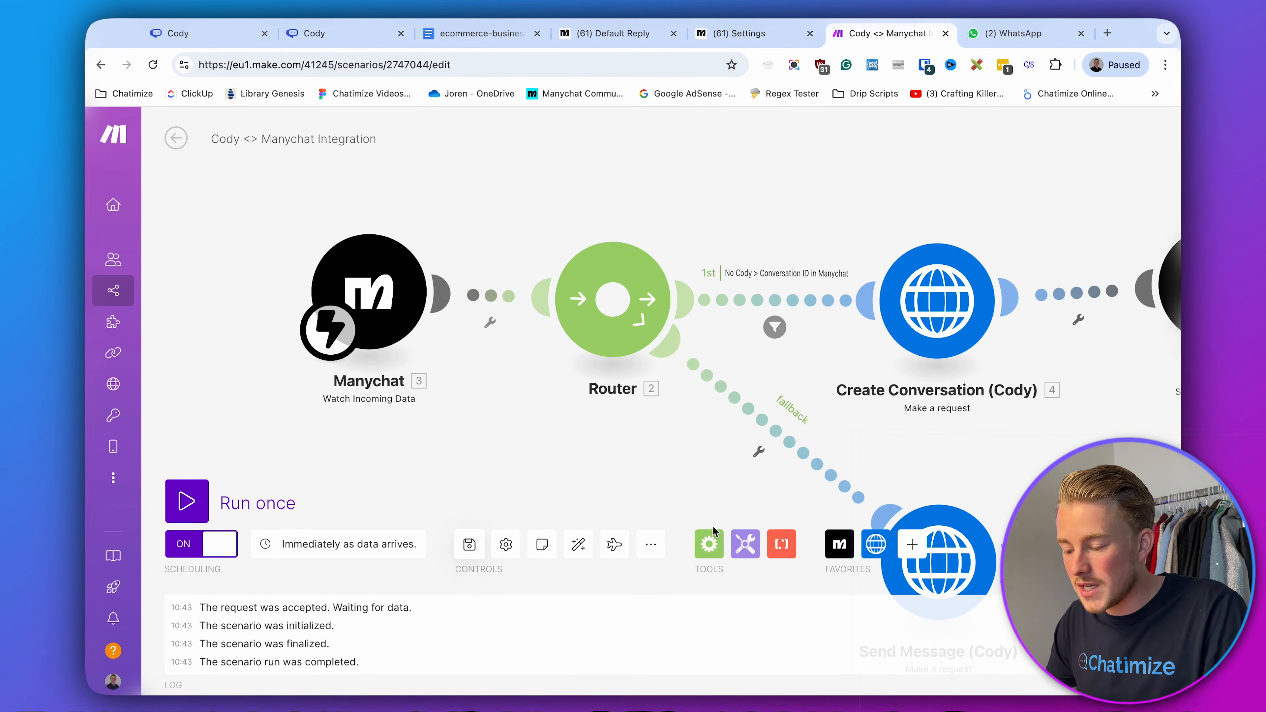
scroll(729, 187, "right", 5)
scroll(729, 185, "down", 2)
left_click_drag(730, 184, 546, 187)
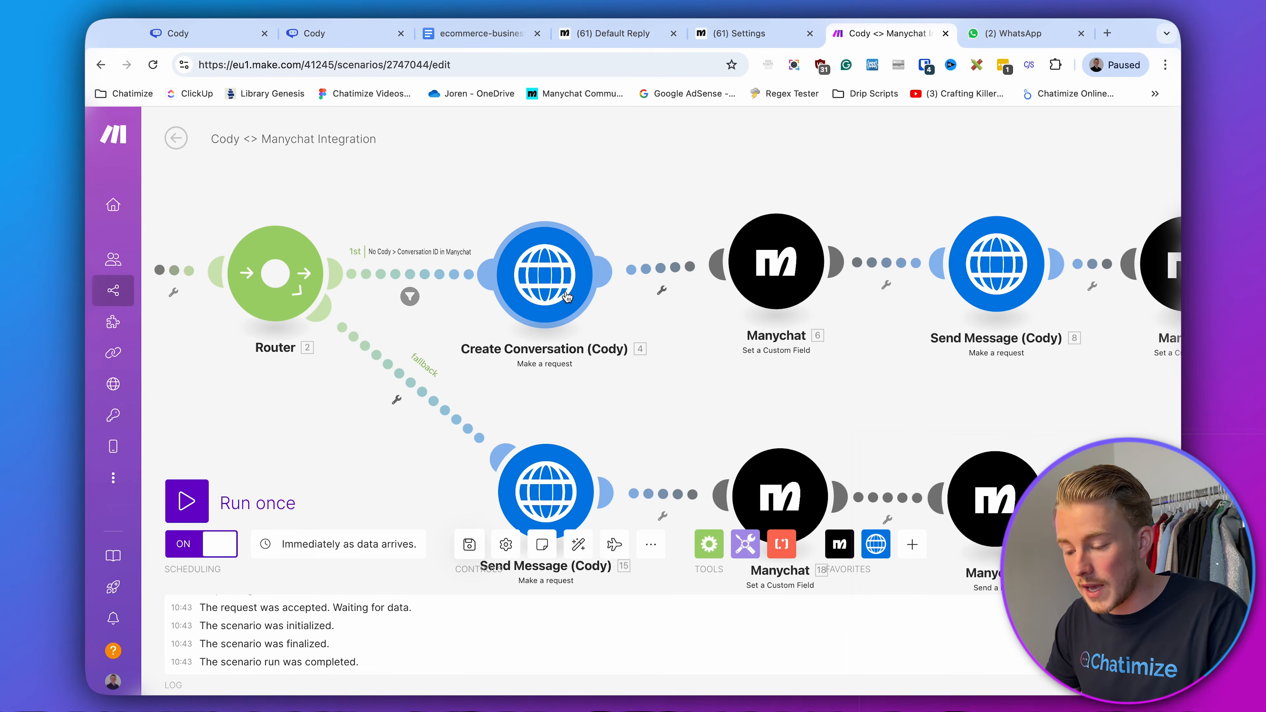
scroll(670, 358, "right", 3)
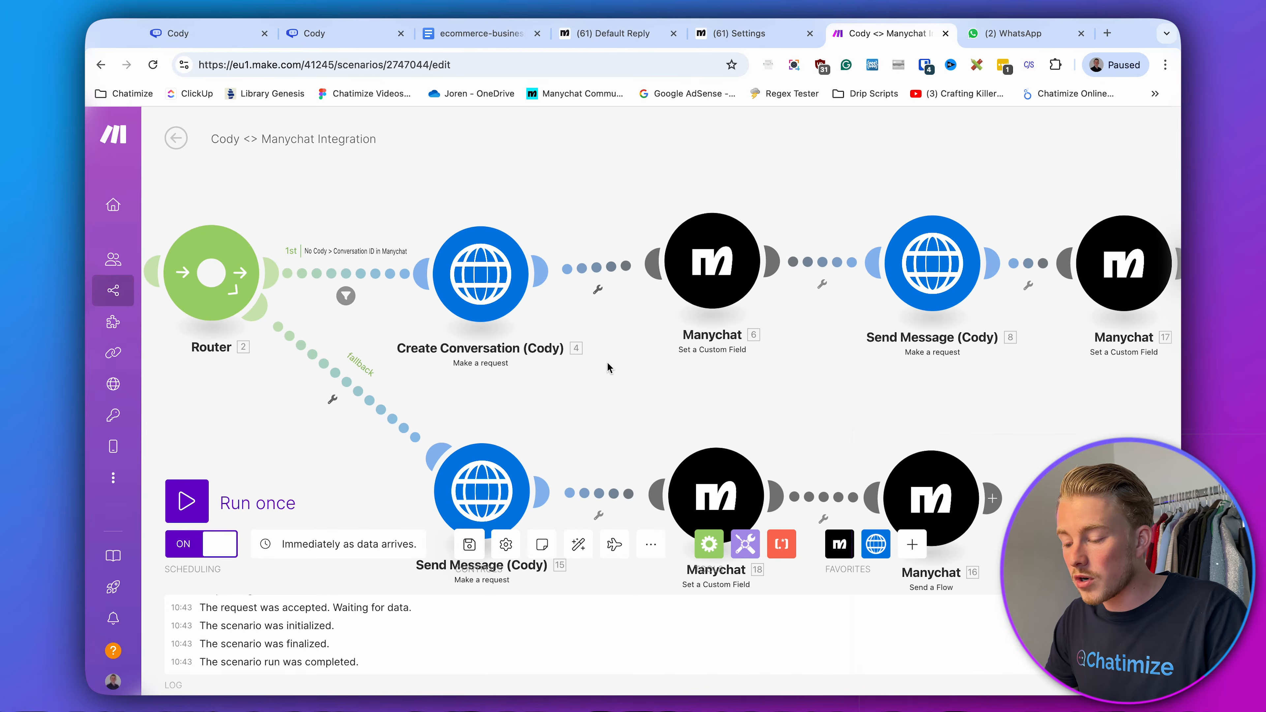
left_click(703, 276)
left_click(570, 214)
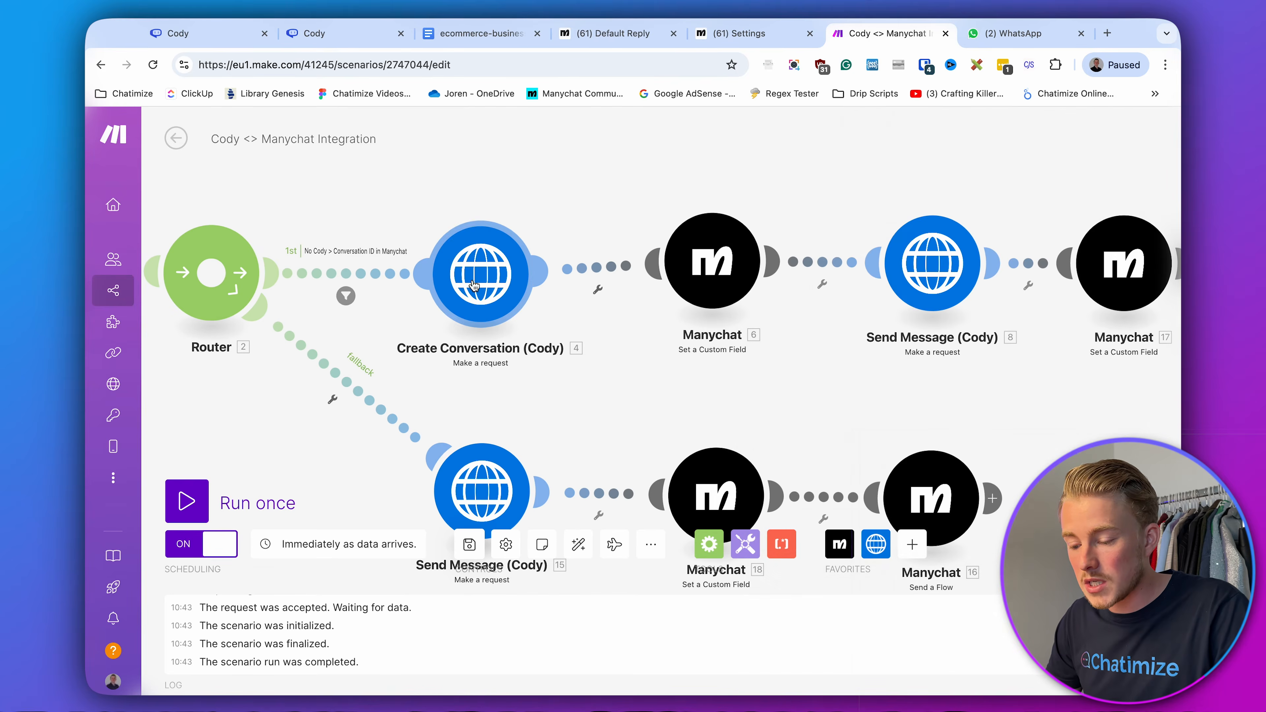
left_click(932, 265)
scroll(708, 399, "down", 10)
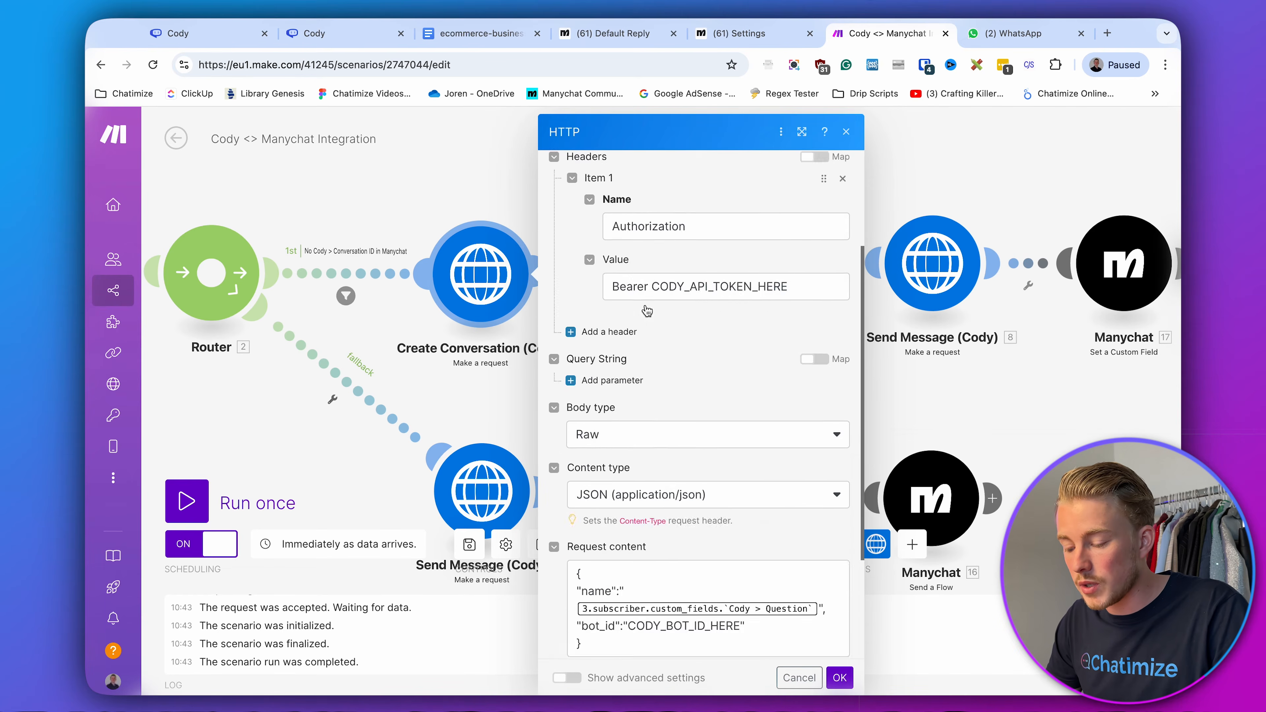
left_click(898, 153)
- In the Manychat Set a Custom Field module following Create Conversation (Cody), choose Cody > Conversation ID as the field ID and save the module
left_click(718, 252)
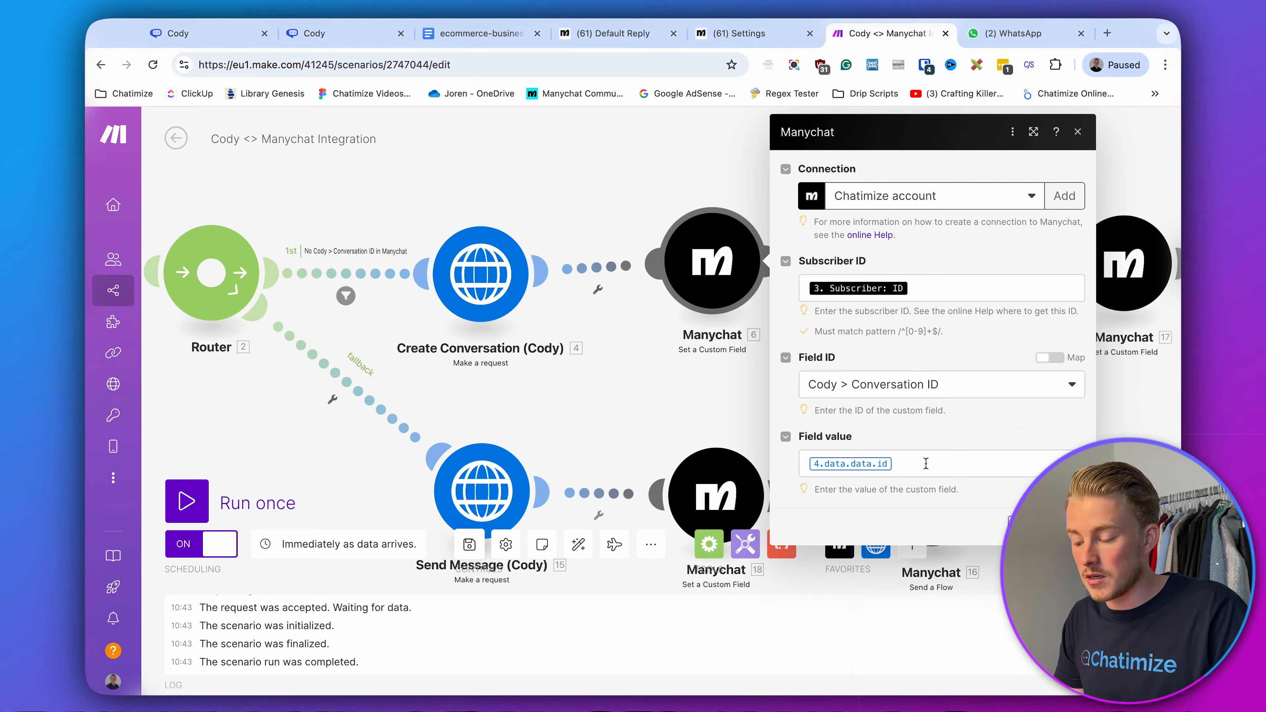
left_click_drag(925, 463, 809, 464)
left_click(891, 485)
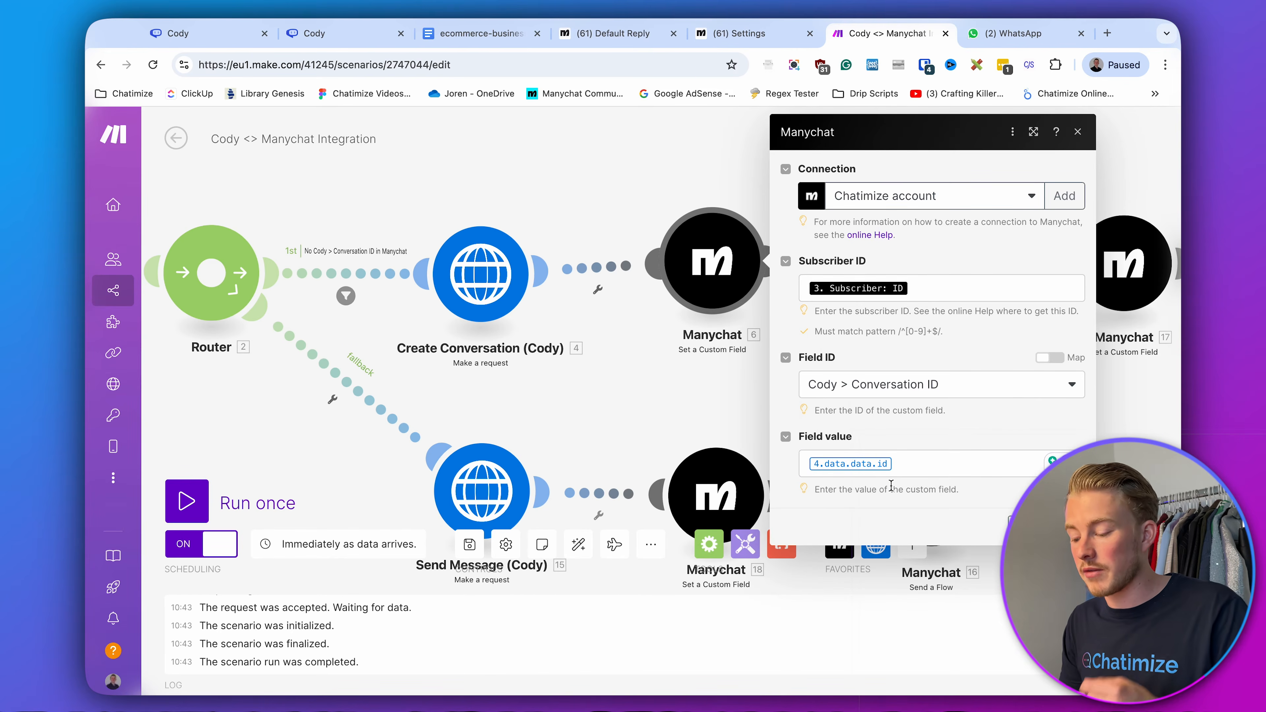
left_click(891, 392)
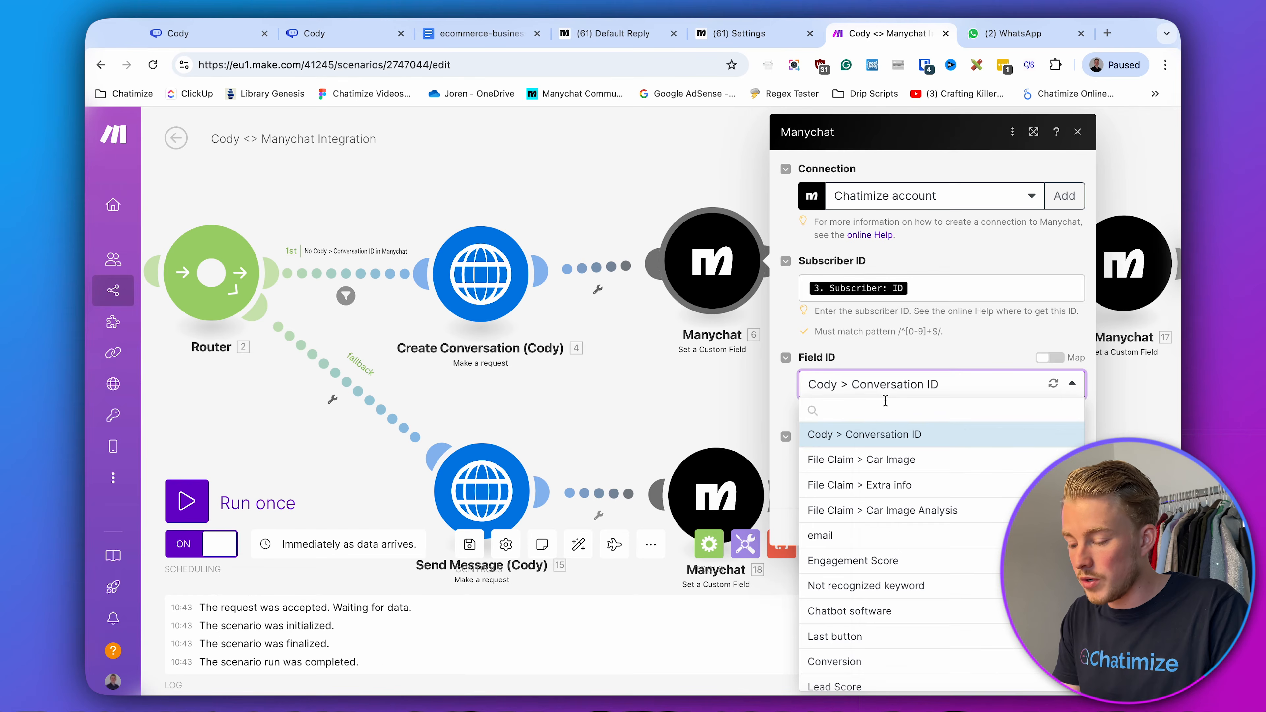
type("cody")
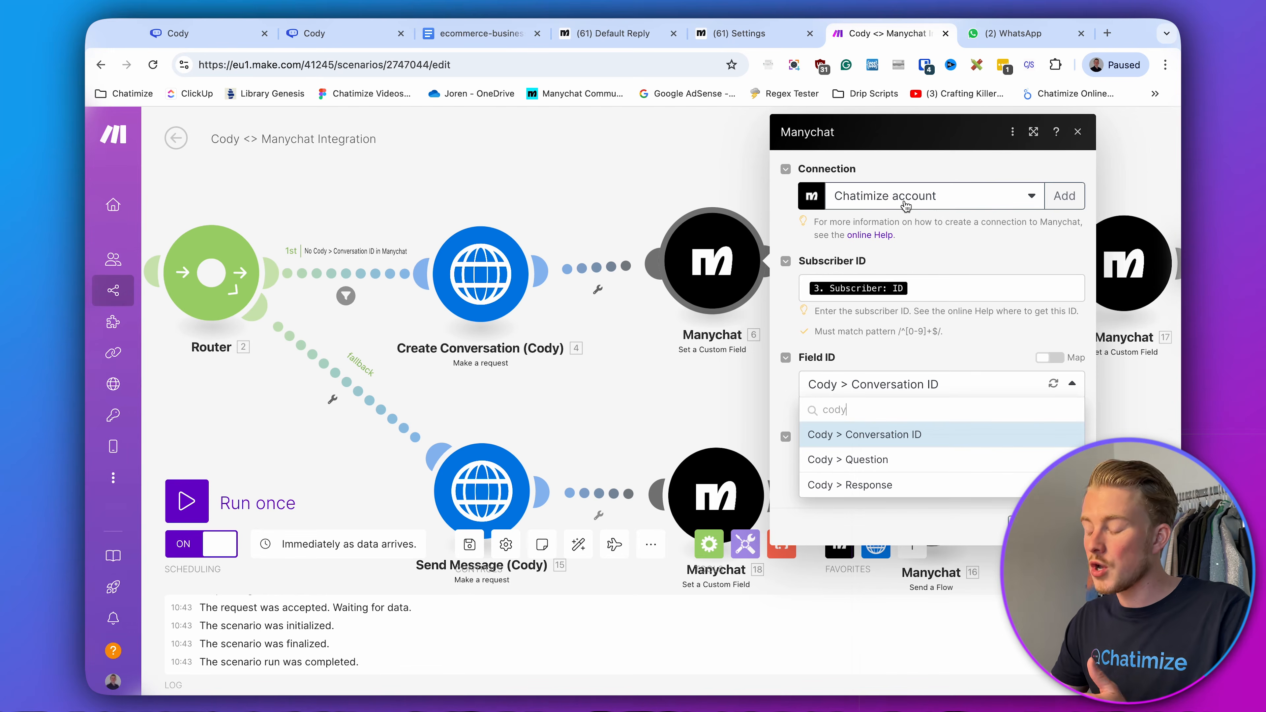
left_click(893, 436)
left_click(1065, 527)
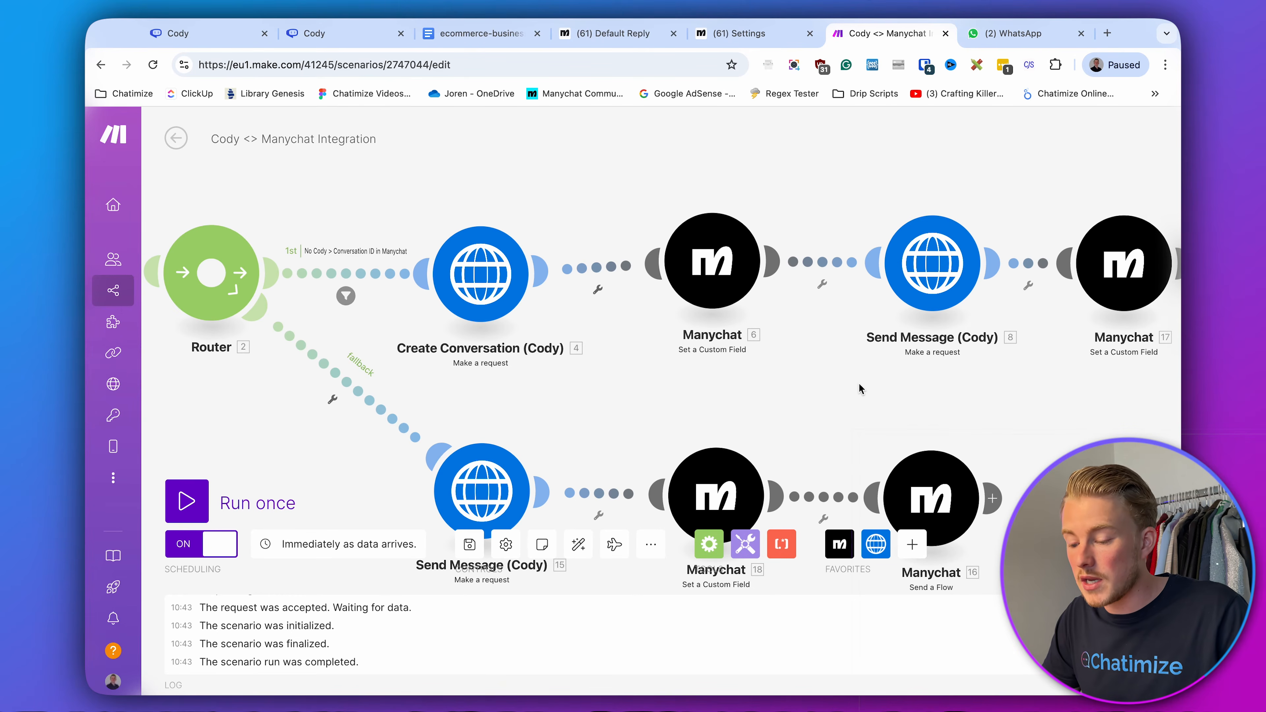
- Examine the content and conversation_id mappings in the request content of the upper branch's Send Message (Cody) module
left_click_drag(859, 388, 709, 402)
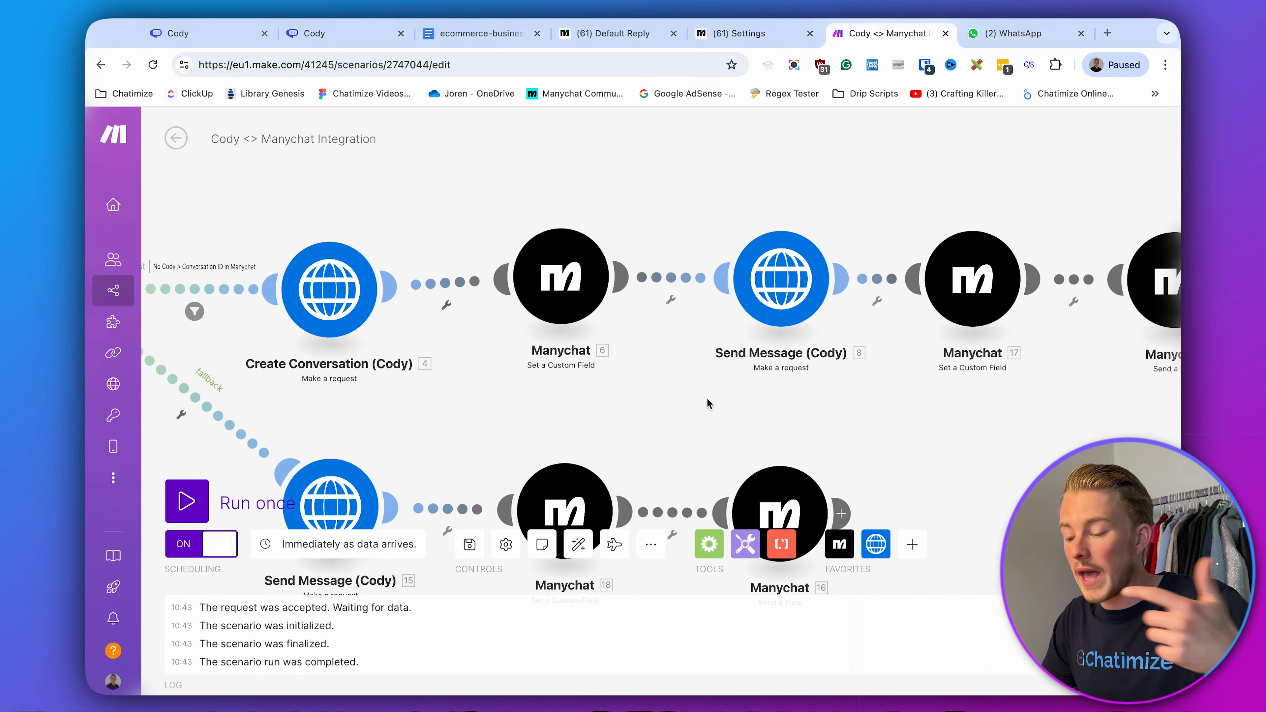
left_click_drag(708, 403, 630, 398)
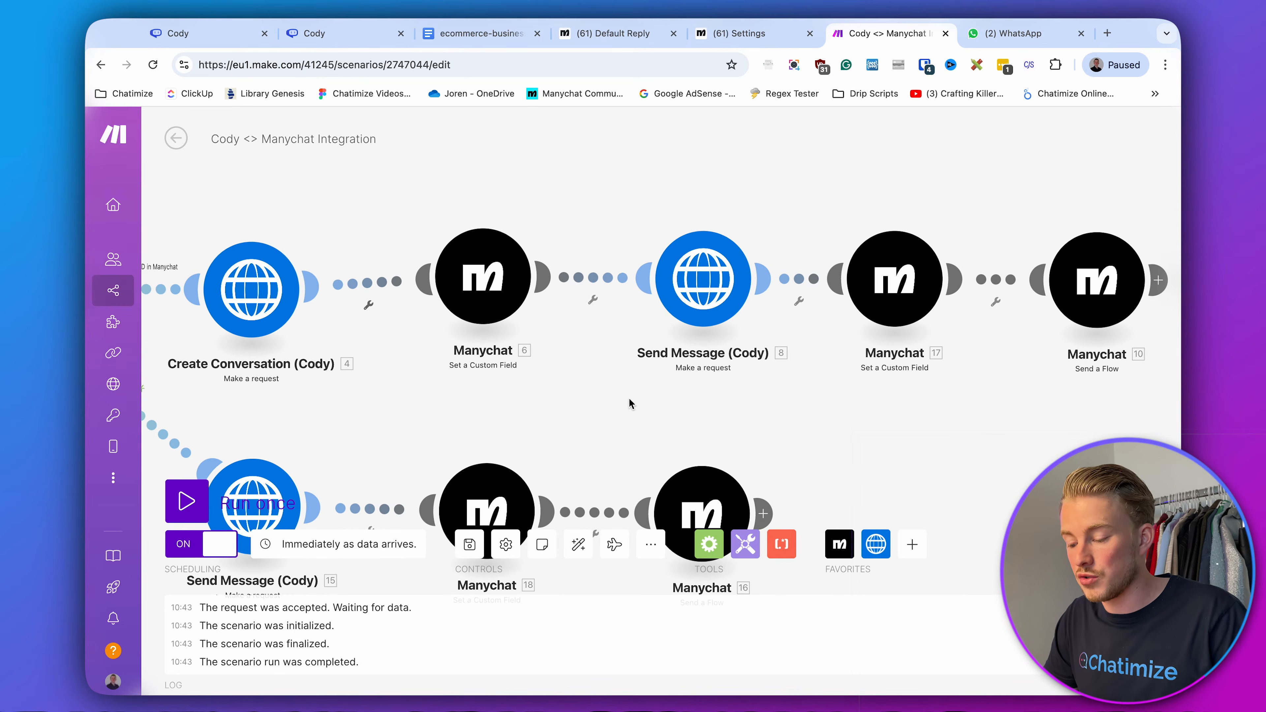
left_click(701, 302)
scroll(922, 350, "down", 10)
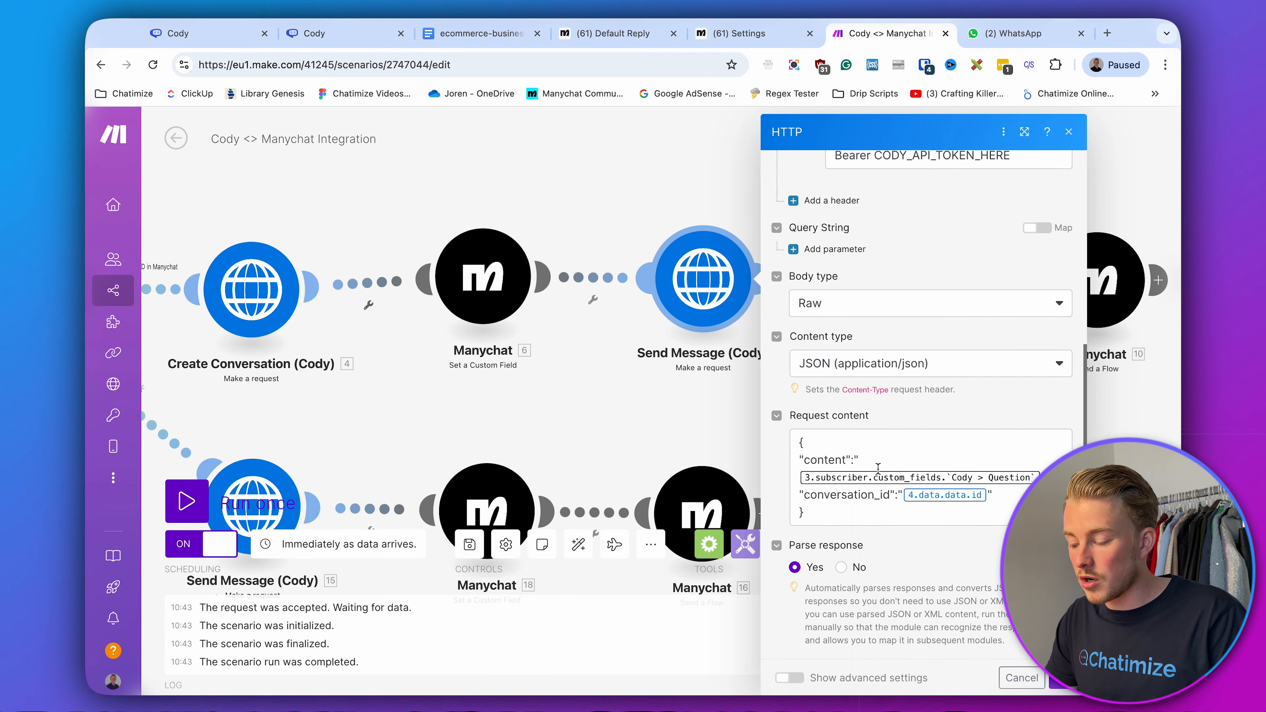
left_click(823, 464)
double_click(823, 460)
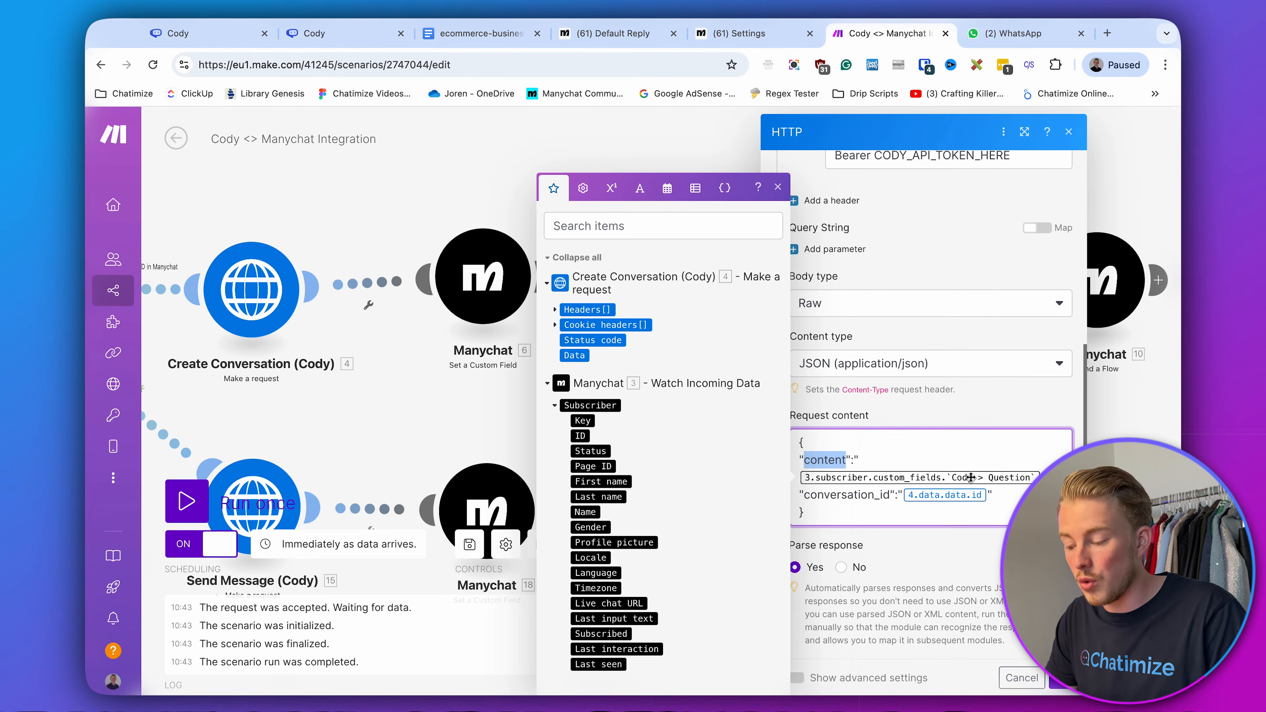
left_click(1002, 492)
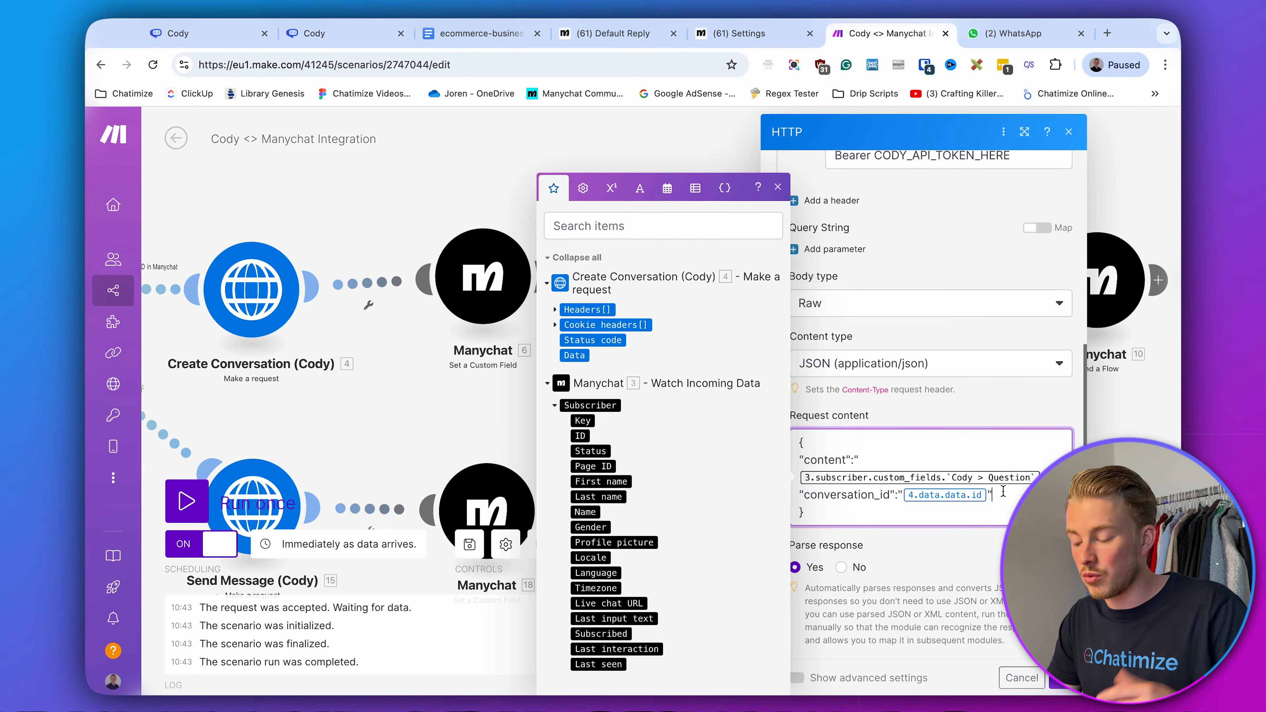
double_click(870, 495)
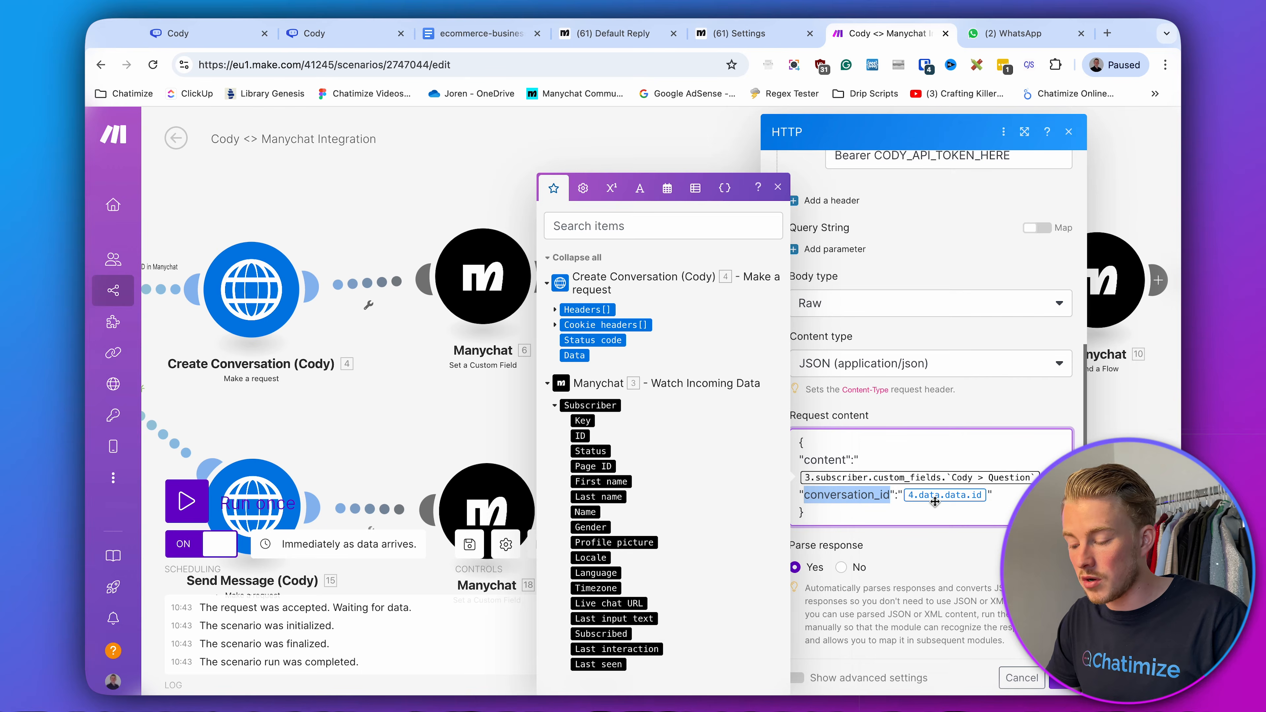
left_click(993, 496)
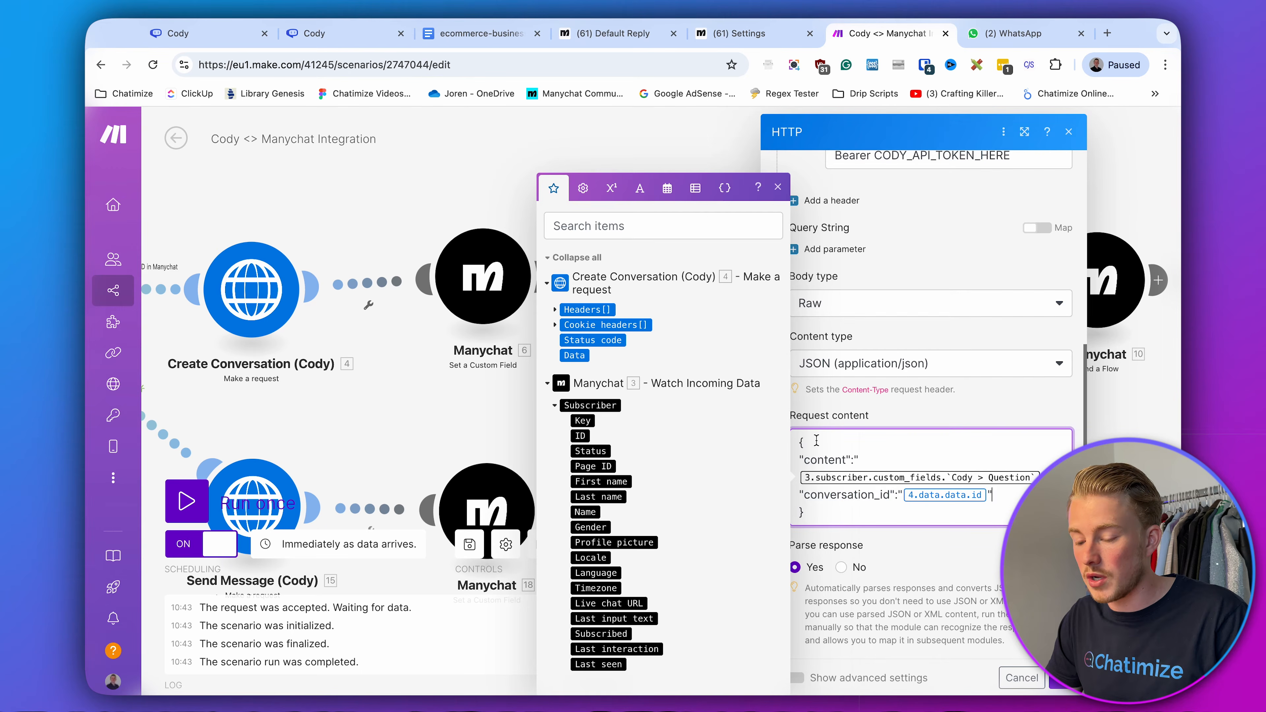
left_click(375, 203)
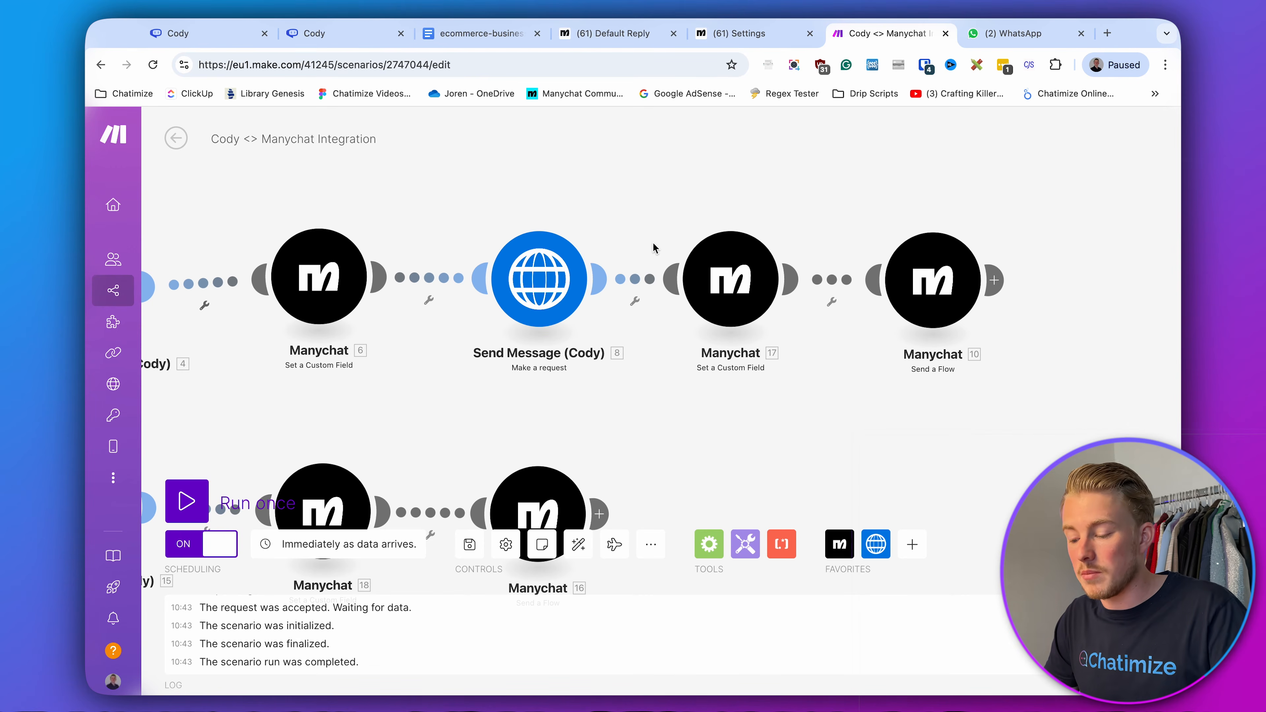
- In the Manychat Set a Custom Field module following the upper Send Message (Cody), choose Cody > Response as the field ID and save the module
left_click(717, 289)
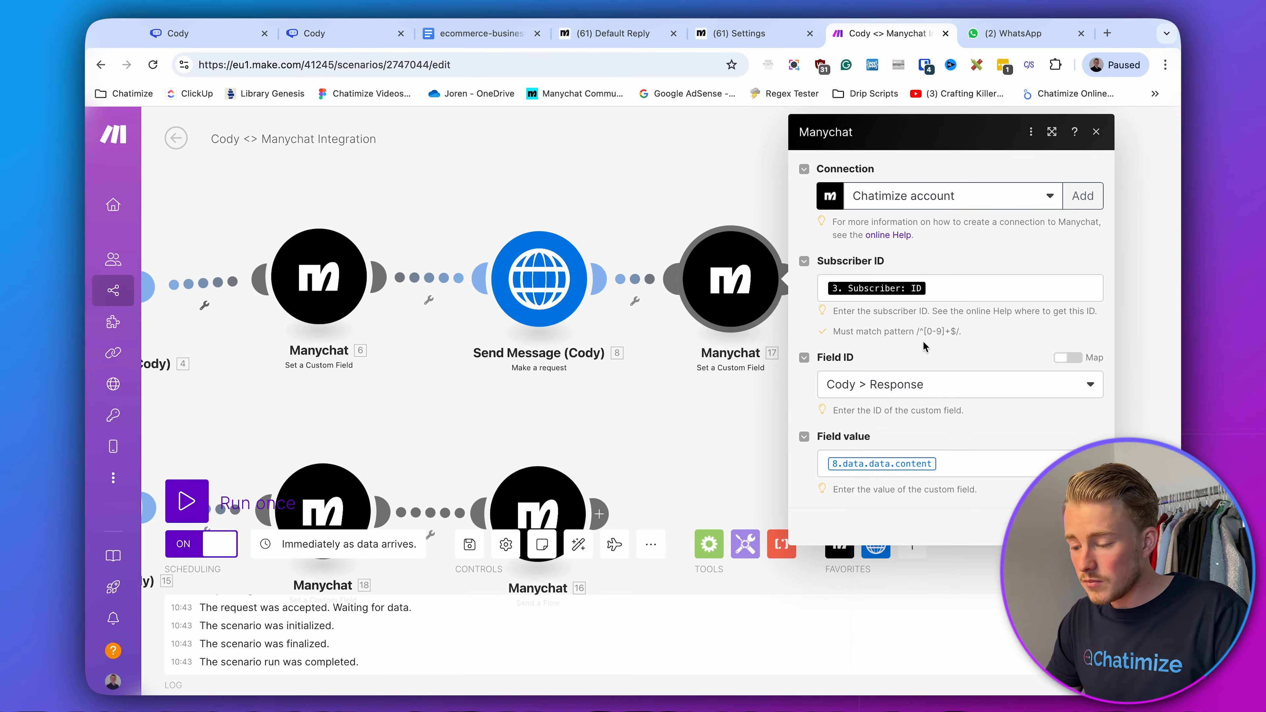
left_click(918, 389)
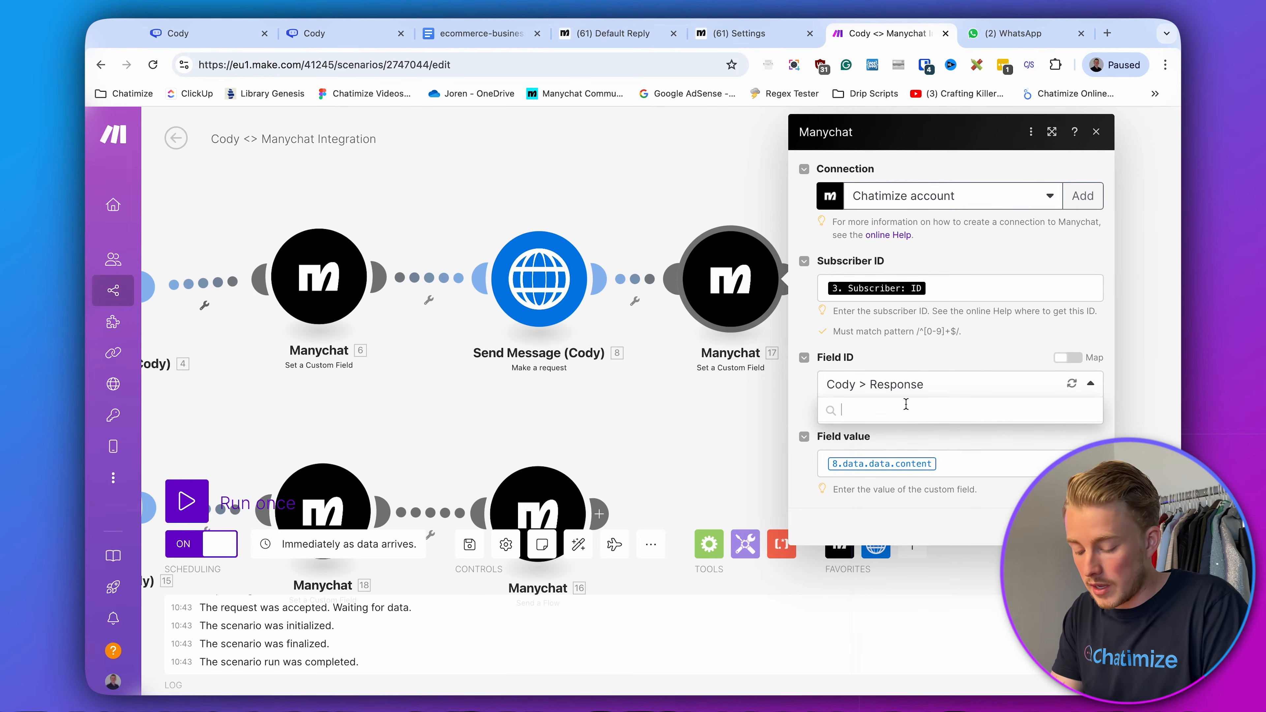
left_click(905, 406)
type("cody")
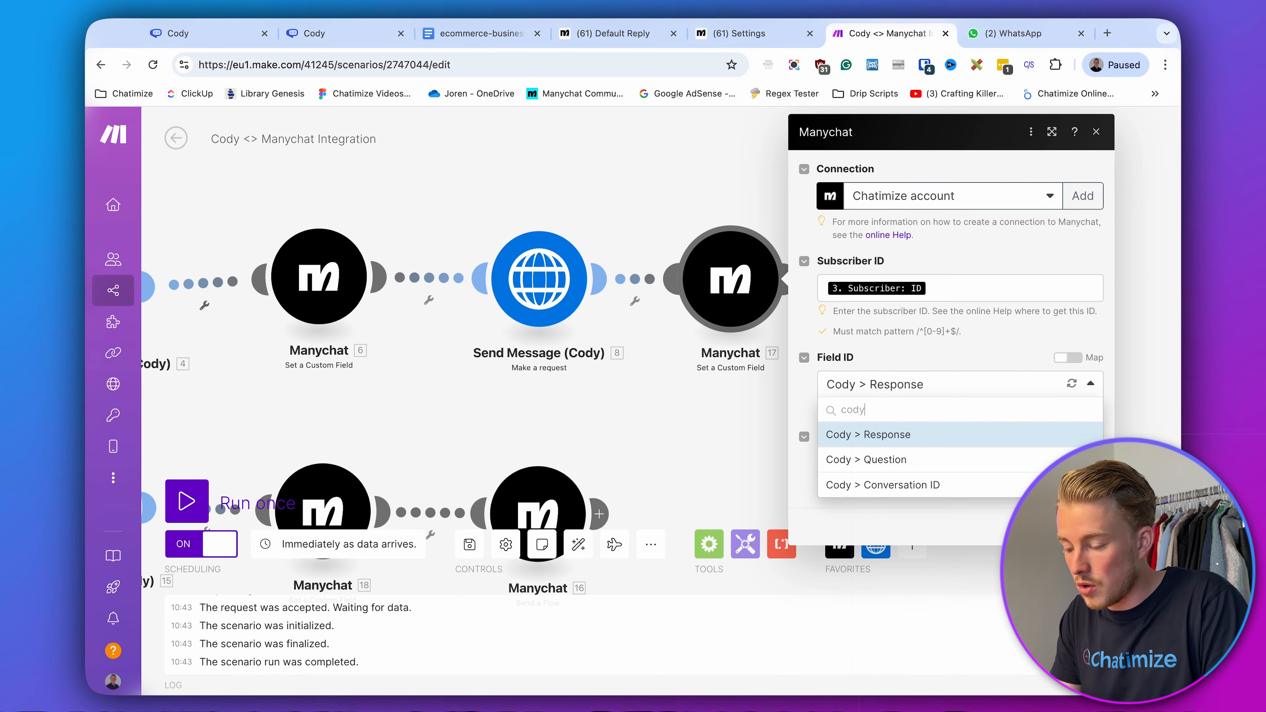
left_click(902, 437)
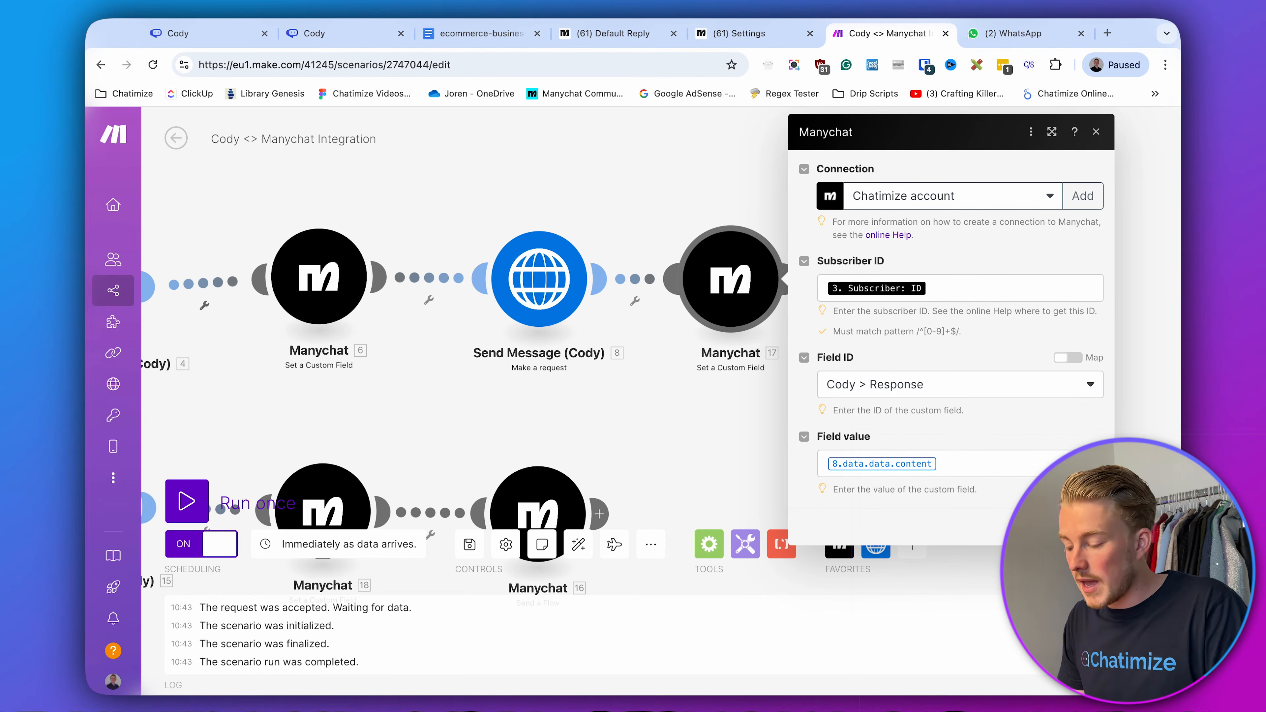
left_click(1082, 526)
- Examine the request content of the Send Message (Cody) module on the router's fallback branch, including its conversation_id mapping
left_click_drag(956, 453, 792, 453)
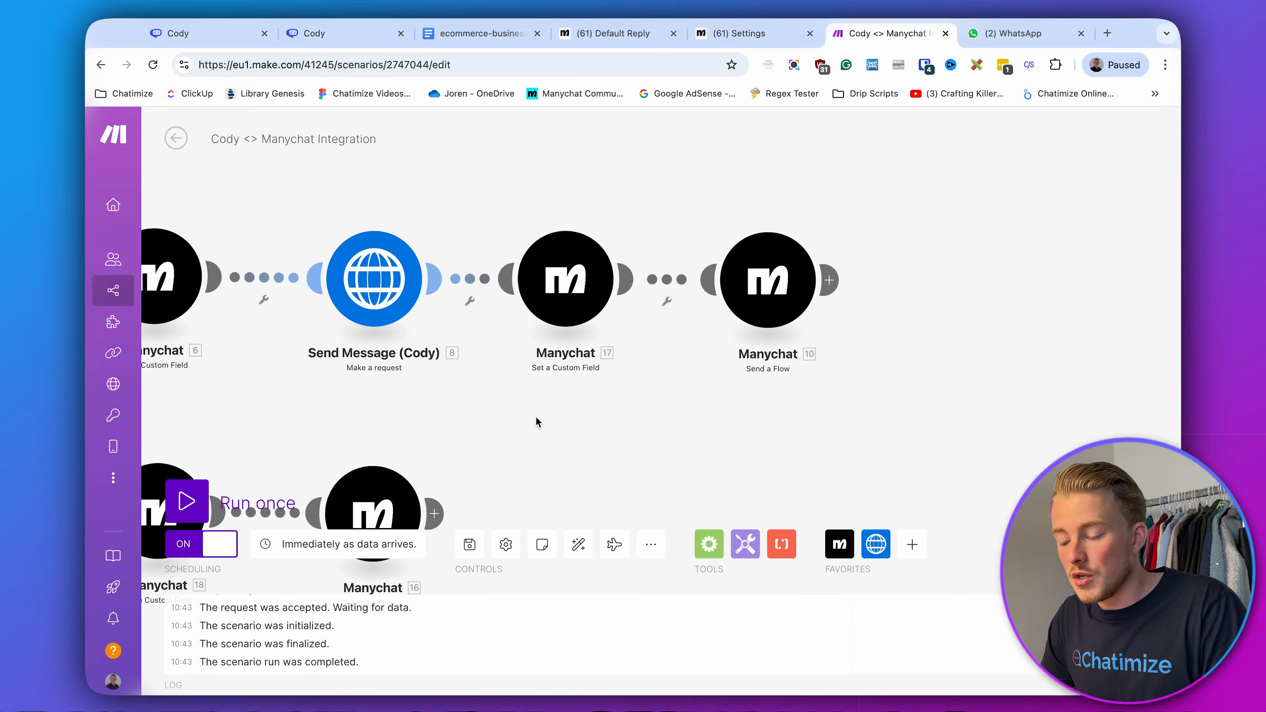
scroll(786, 282, "left", 10)
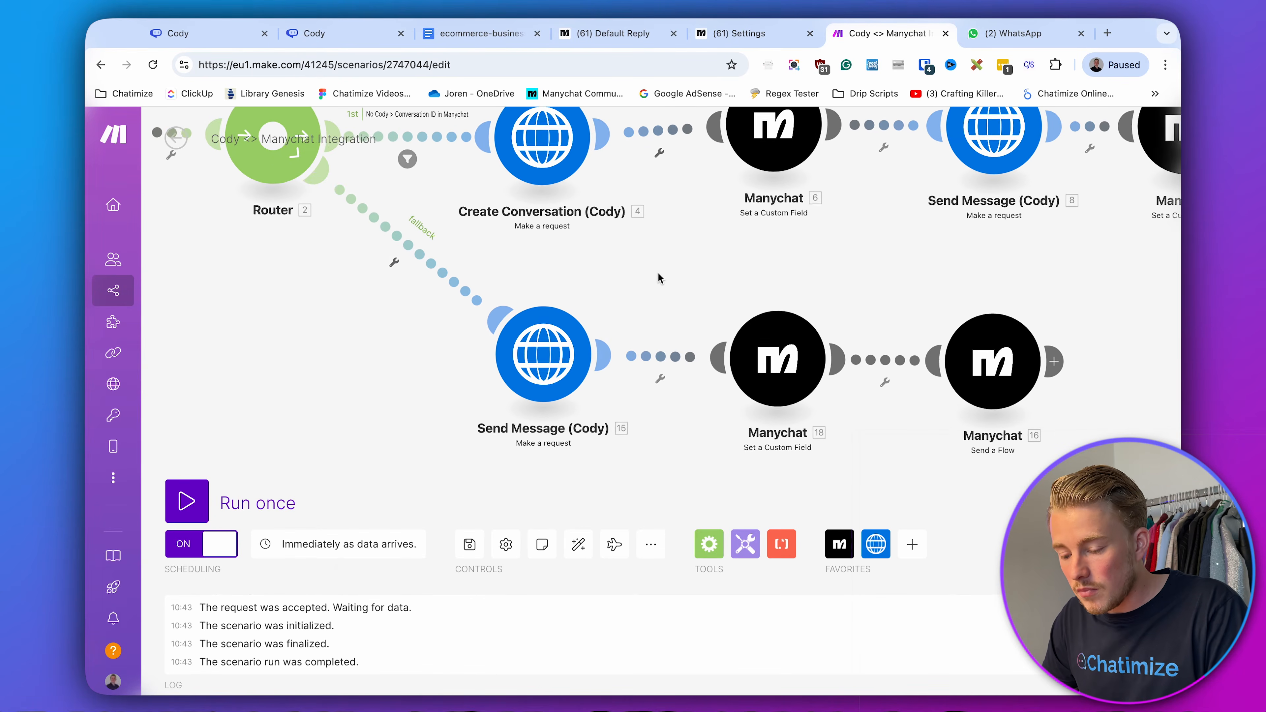
left_click_drag(691, 303, 695, 306)
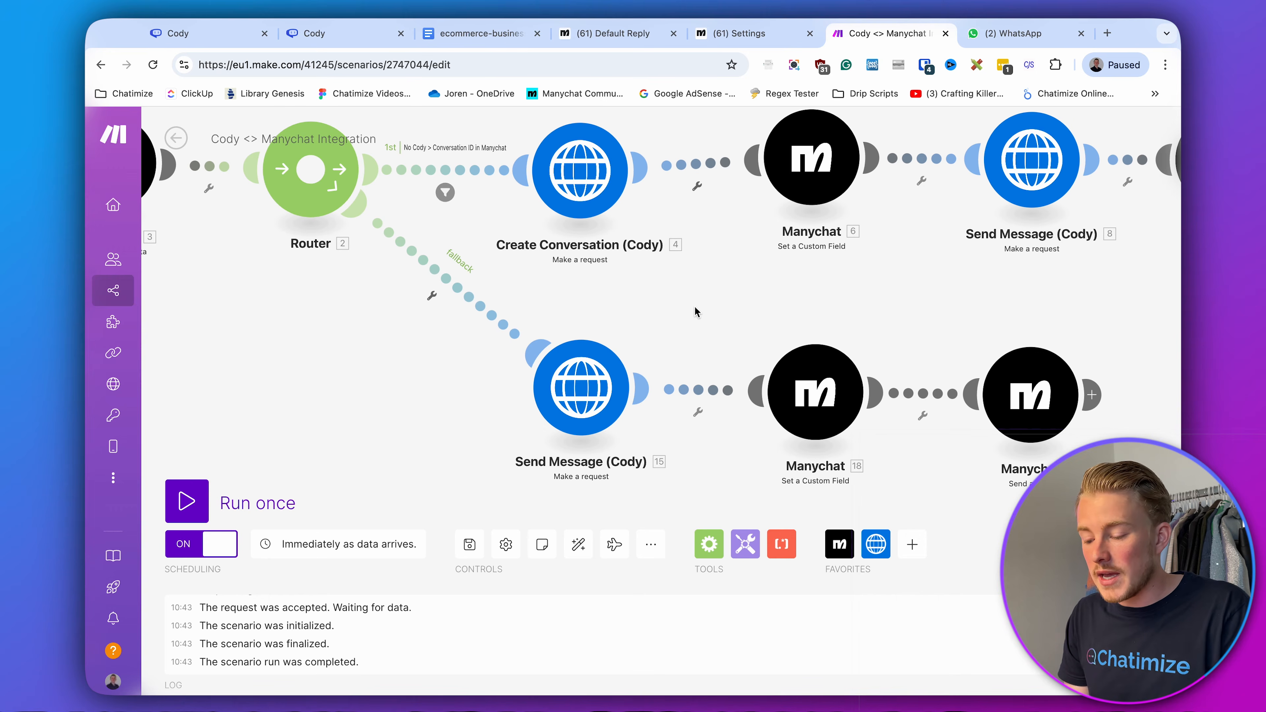
left_click(567, 394)
scroll(820, 481, "down", 5)
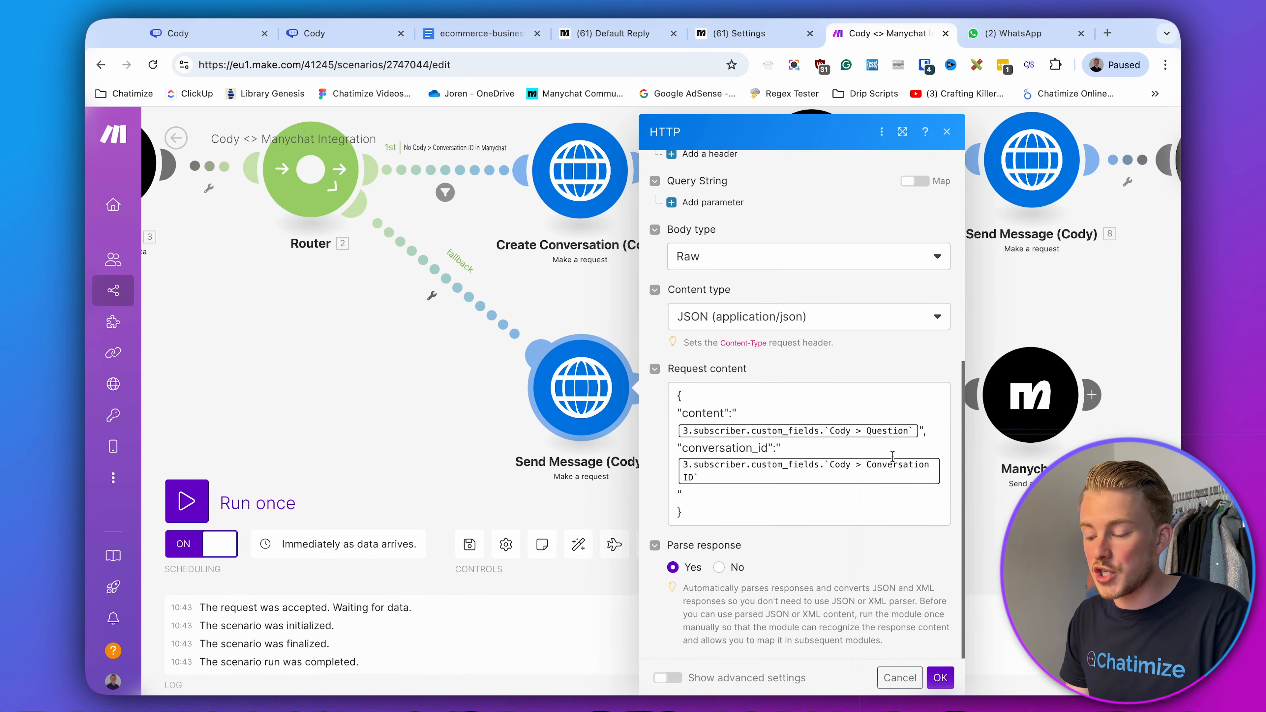
left_click(1073, 282)
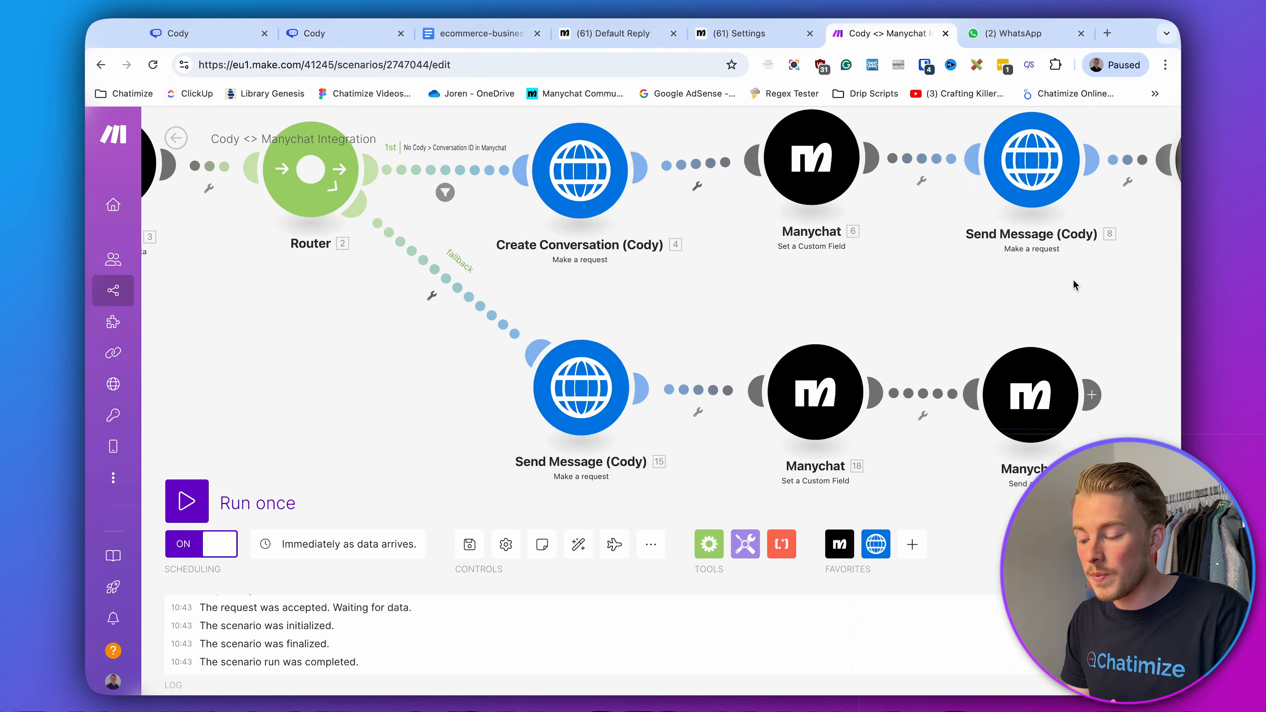
- In the fallback branch's Manychat Set a Custom Field module, choose Cody > Response as the field ID and check the field value mapping
left_click_drag(1073, 282, 828, 287)
left_click(585, 394)
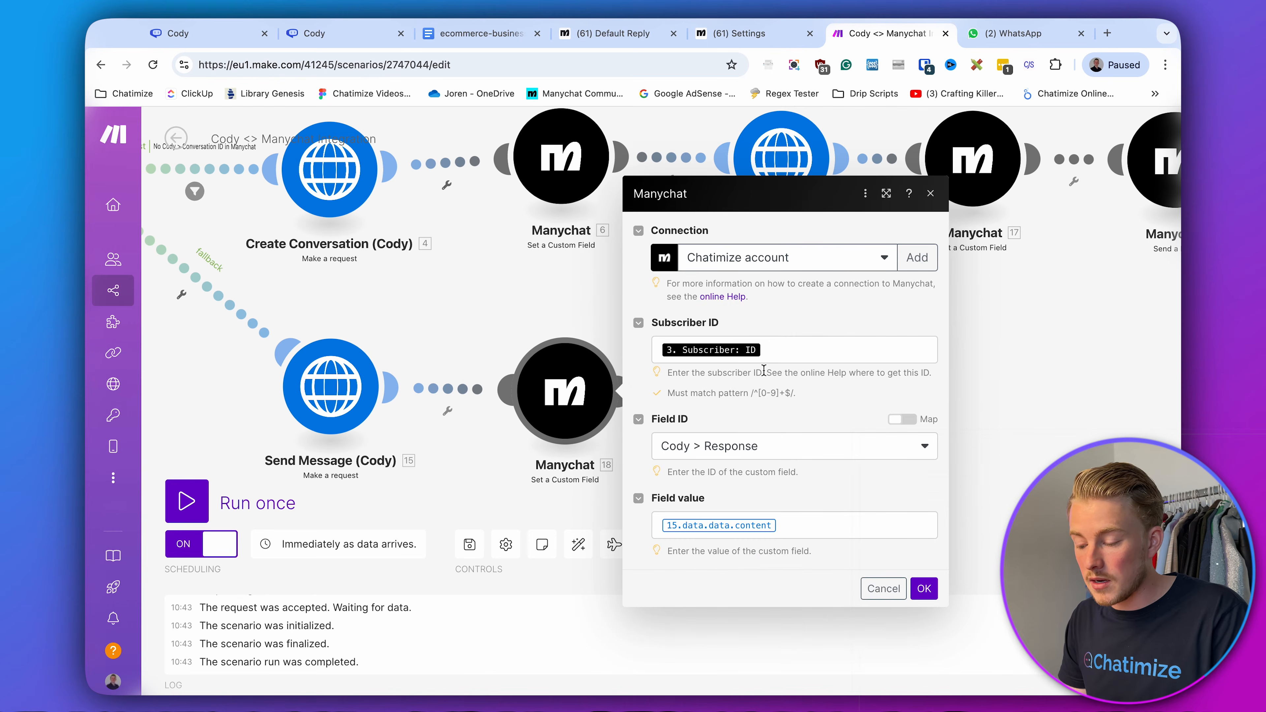
left_click(776, 453)
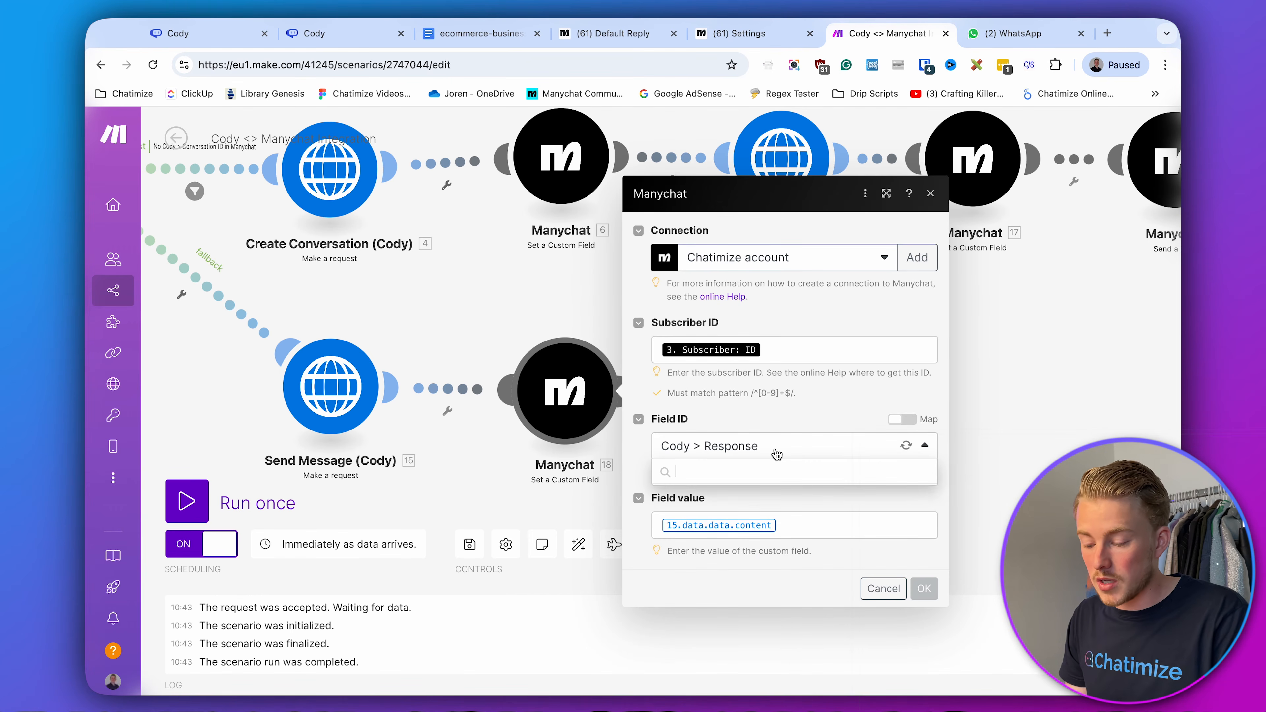
type("co")
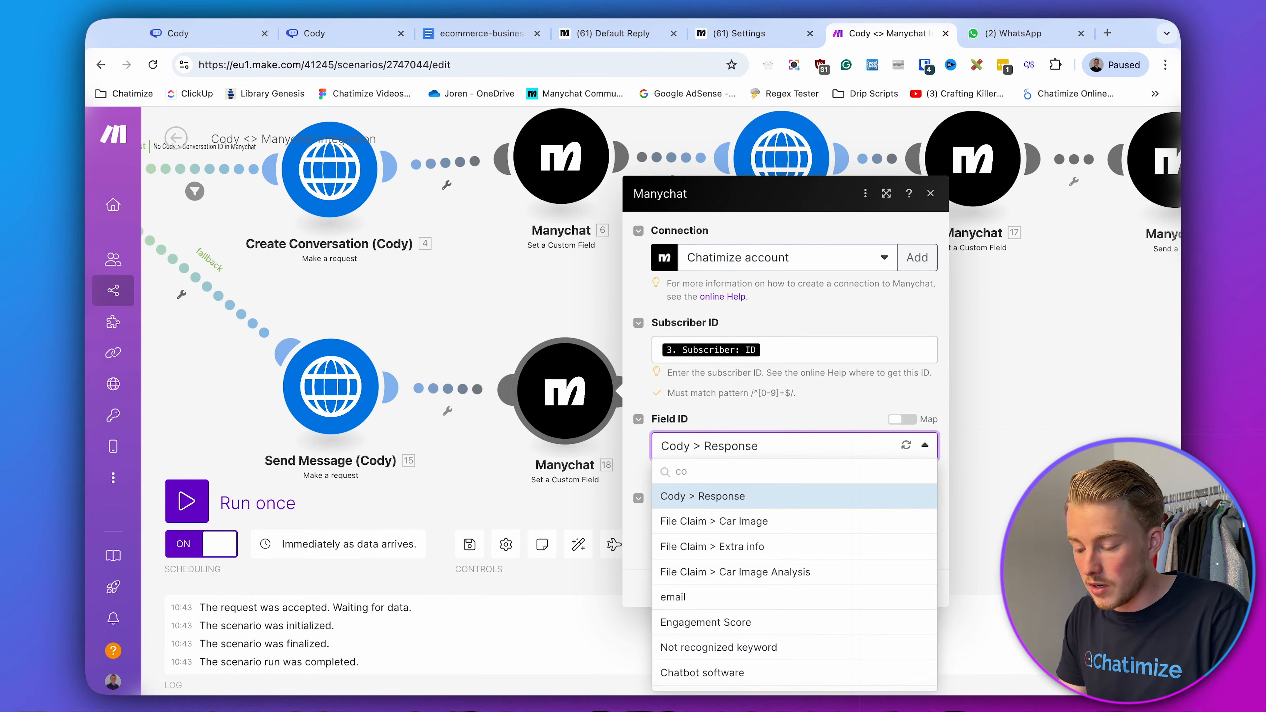
type("dy")
left_click(738, 499)
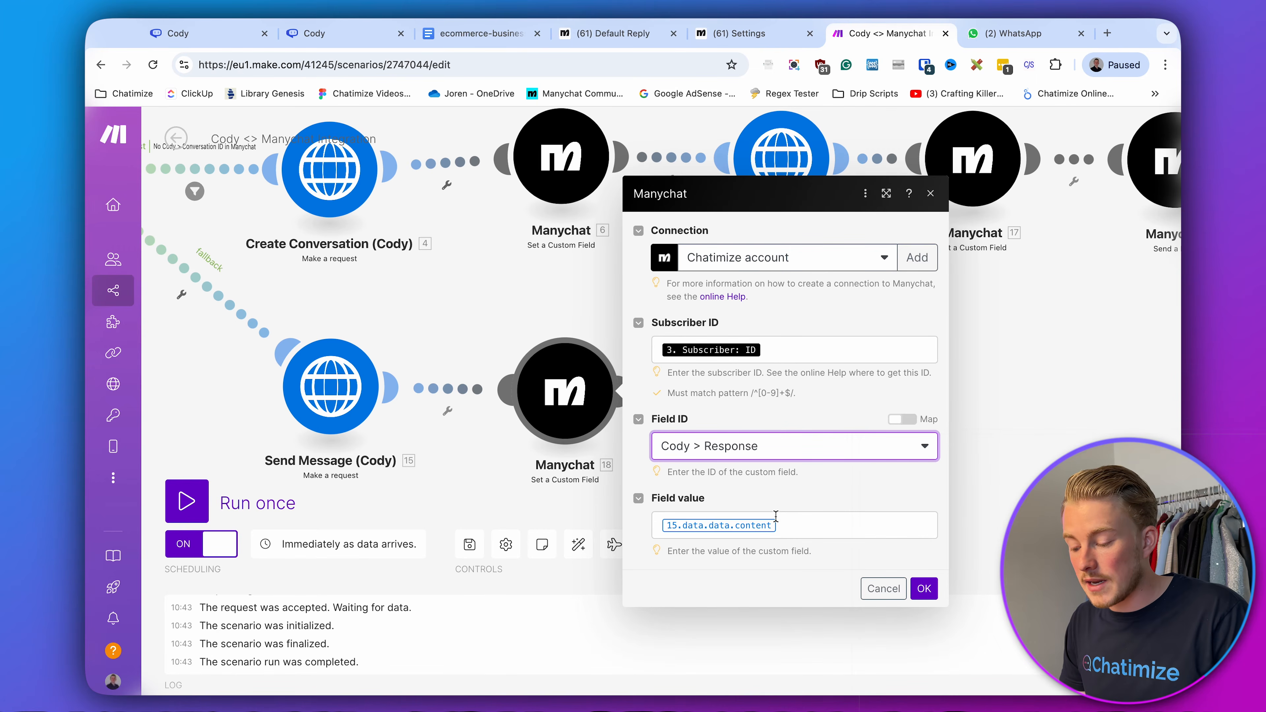
left_click(826, 530)
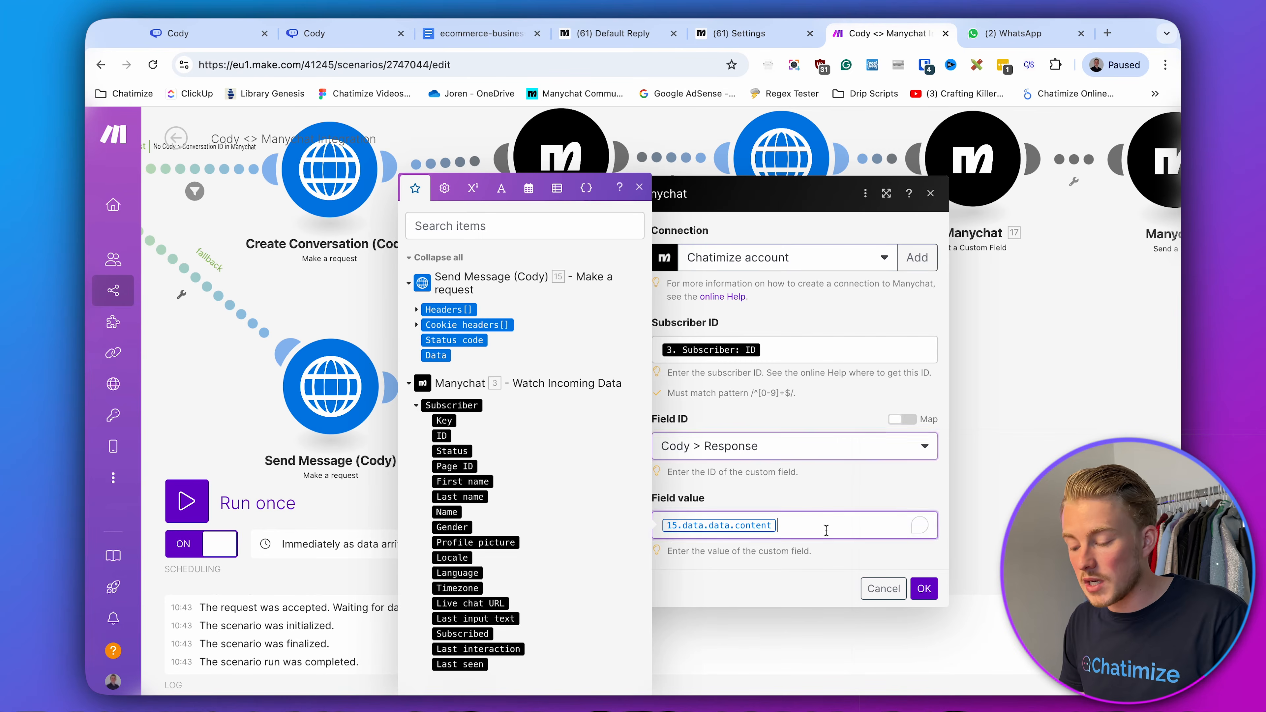
left_click(351, 320)
scroll(790, 362, "right", 5)
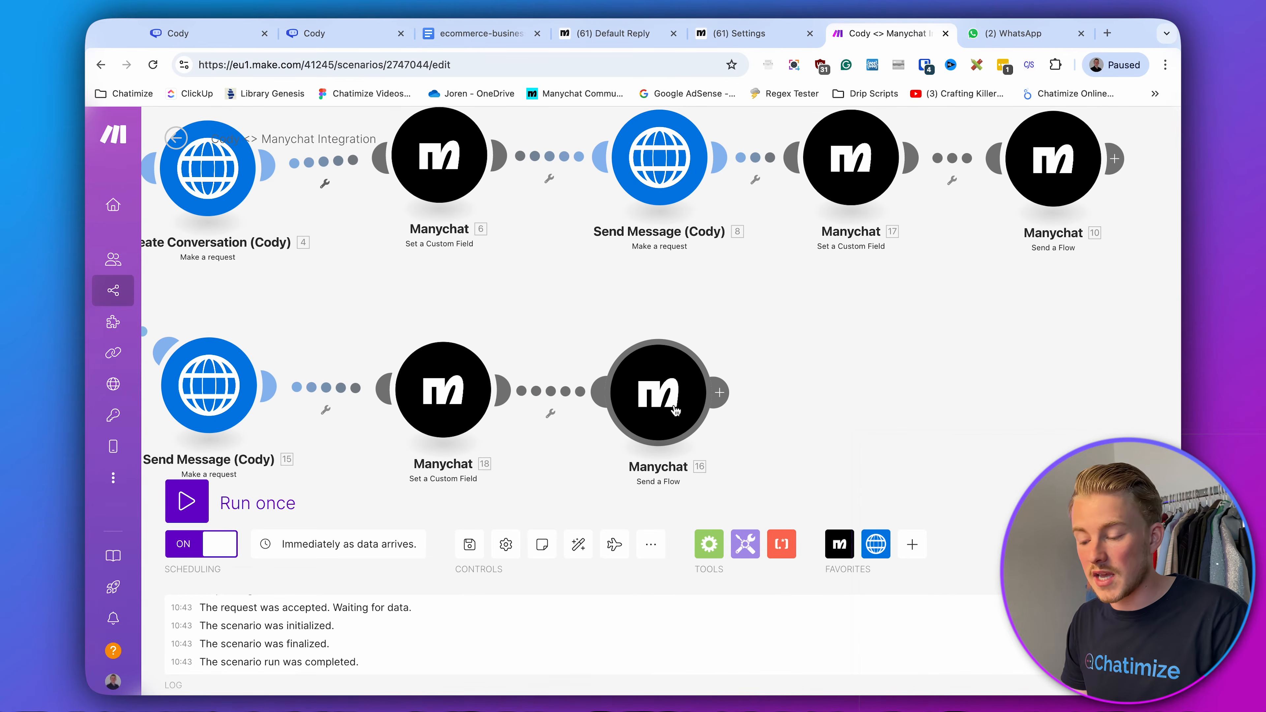
left_click_drag(597, 306, 856, 425)
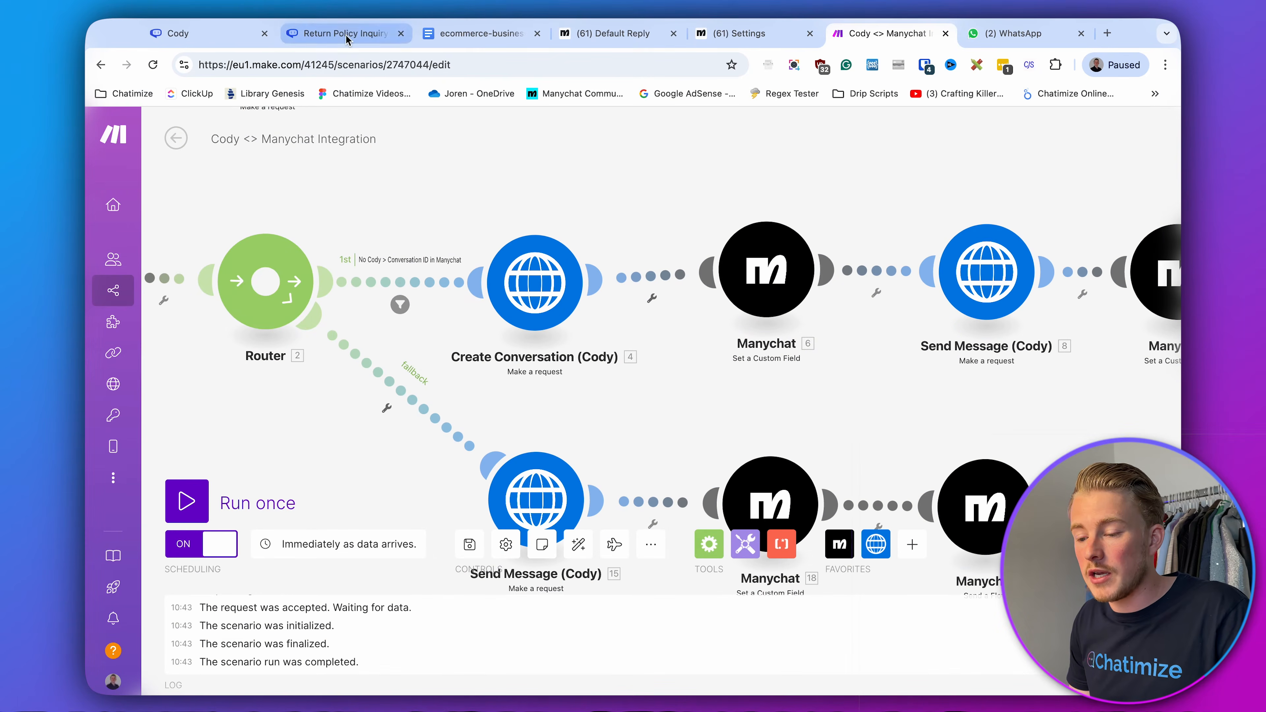
- Switch to Cody, create an API key named "Make API Key" in the account settings, and copy the generated key
left_click(345, 33)
left_click(473, 131)
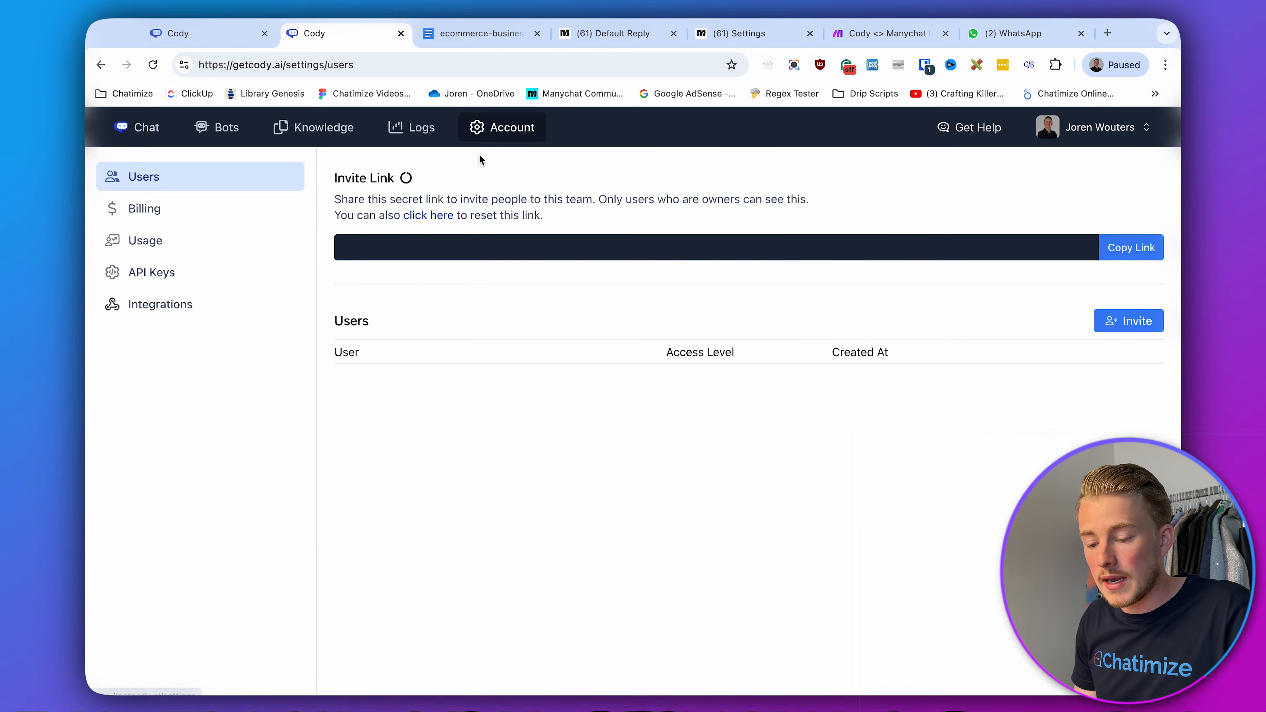
left_click(194, 287)
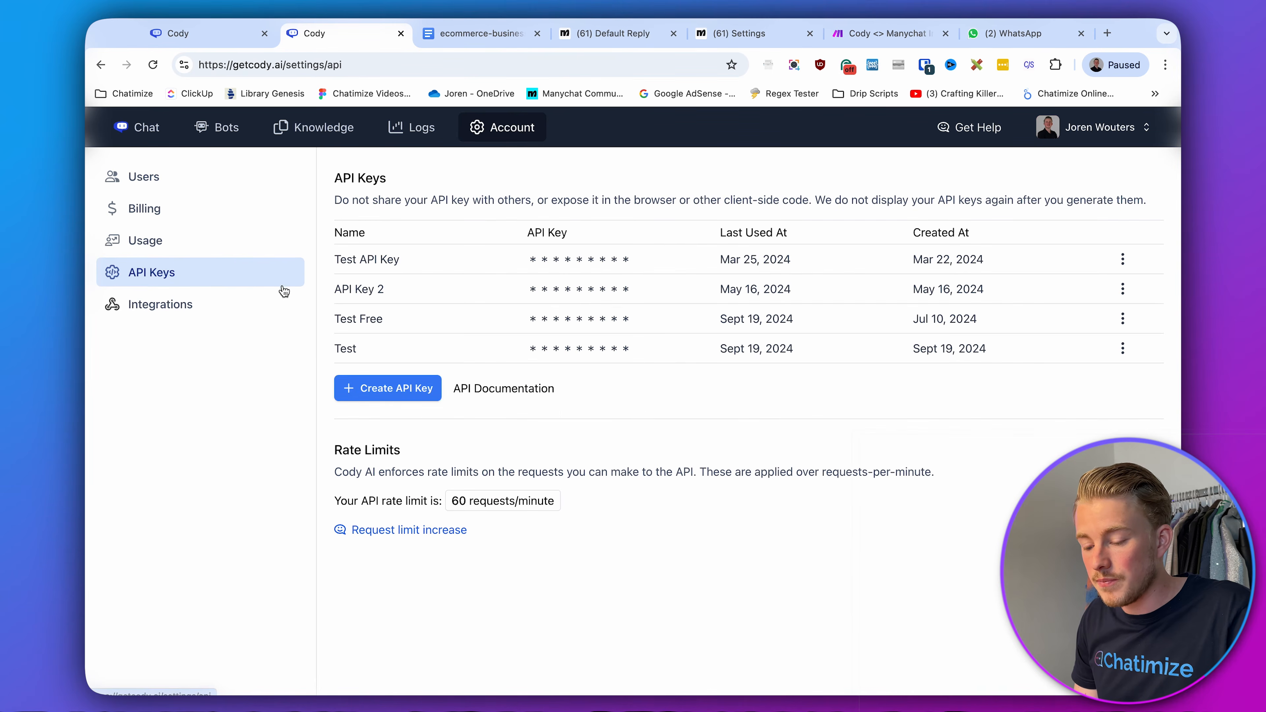
left_click(374, 391)
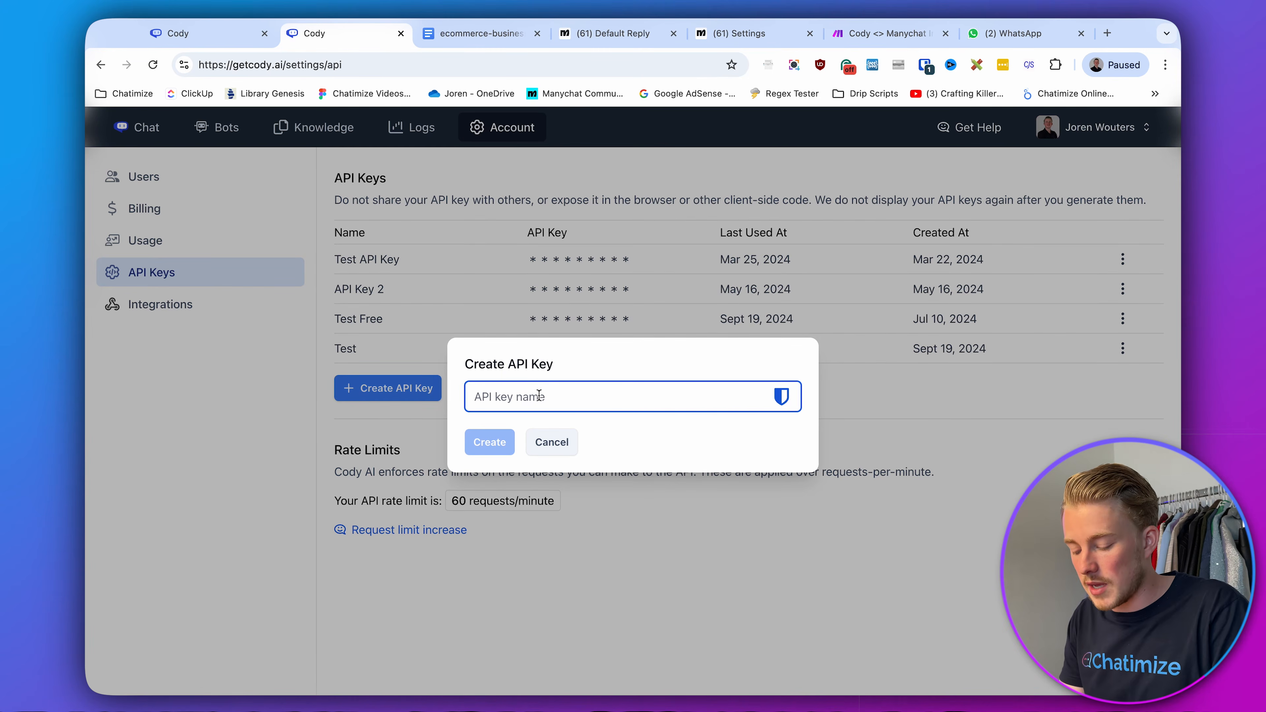
type("Make API")
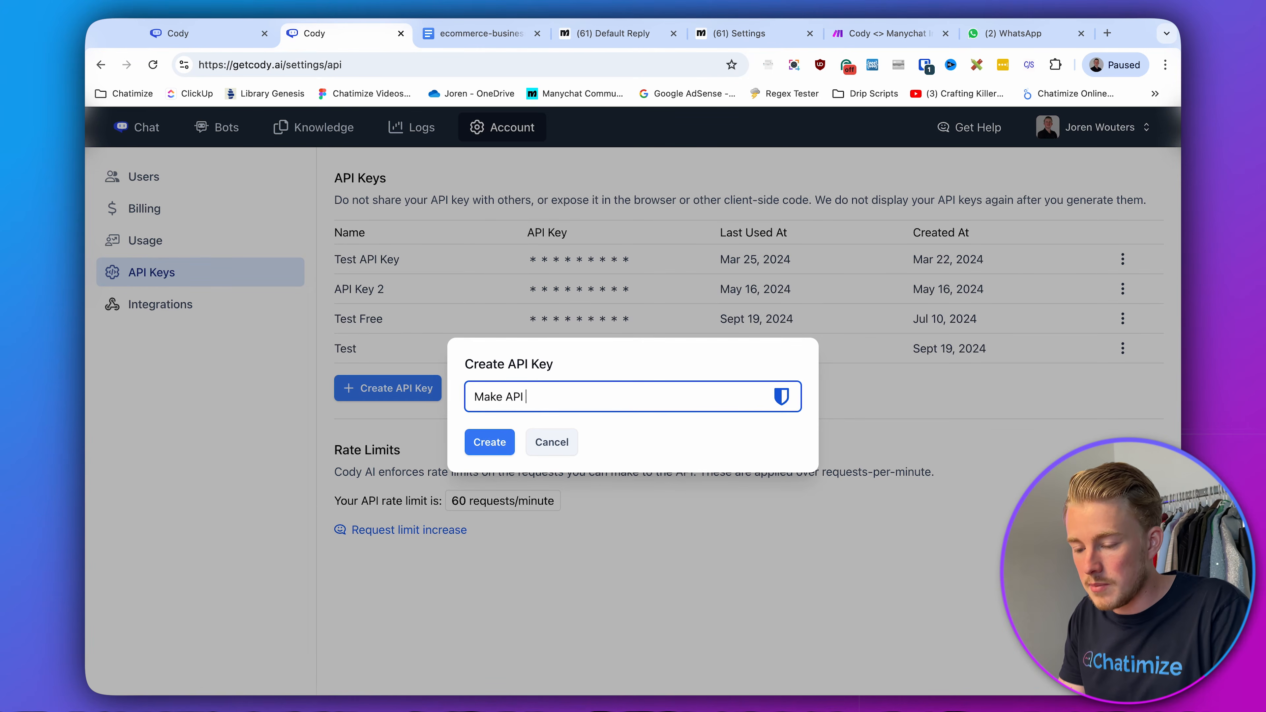
type(" Key")
left_click(498, 442)
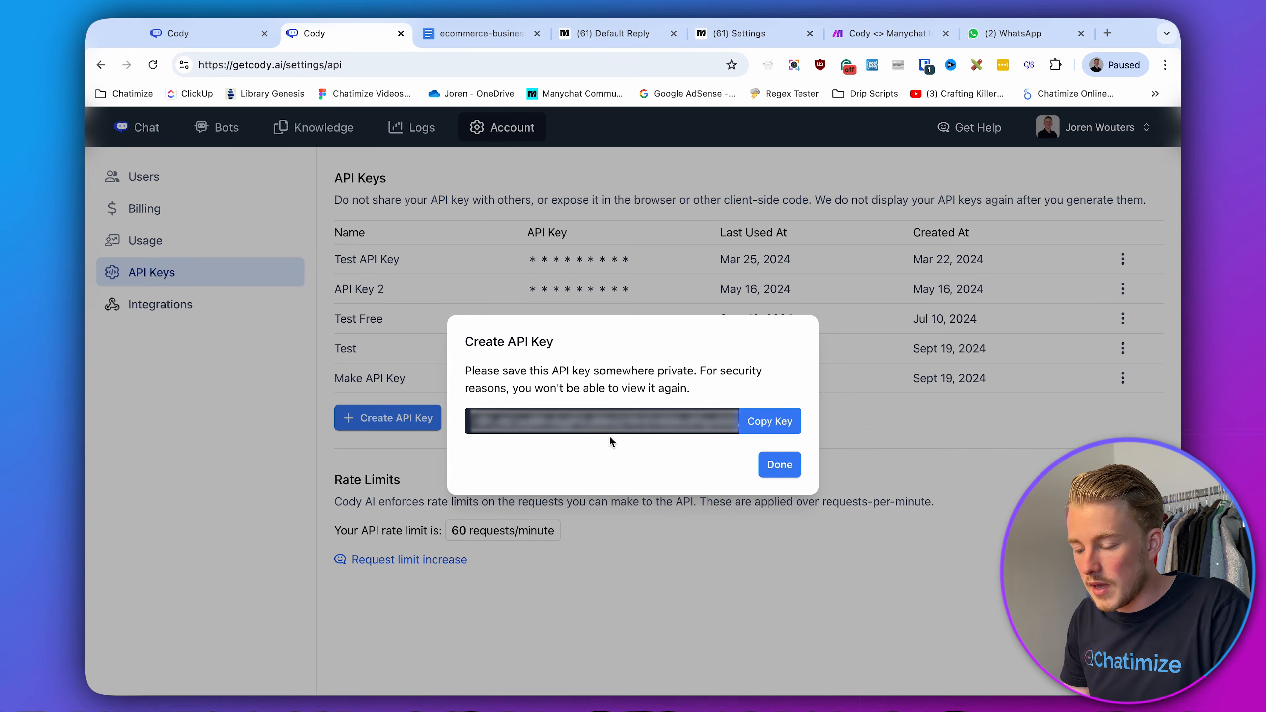
left_click(756, 430)
left_click(779, 464)
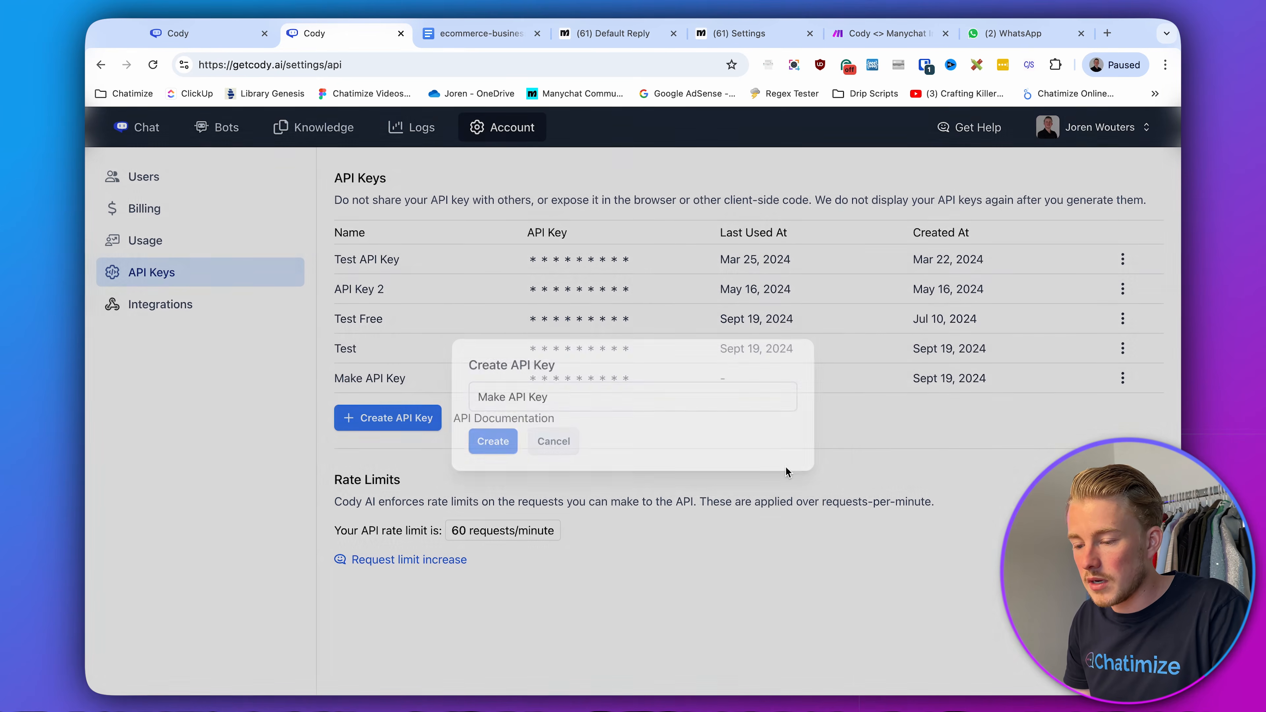
- Switch to the Make scenario and connect the Get Bot ID (Cody) module to the router as another branch
left_click(894, 34)
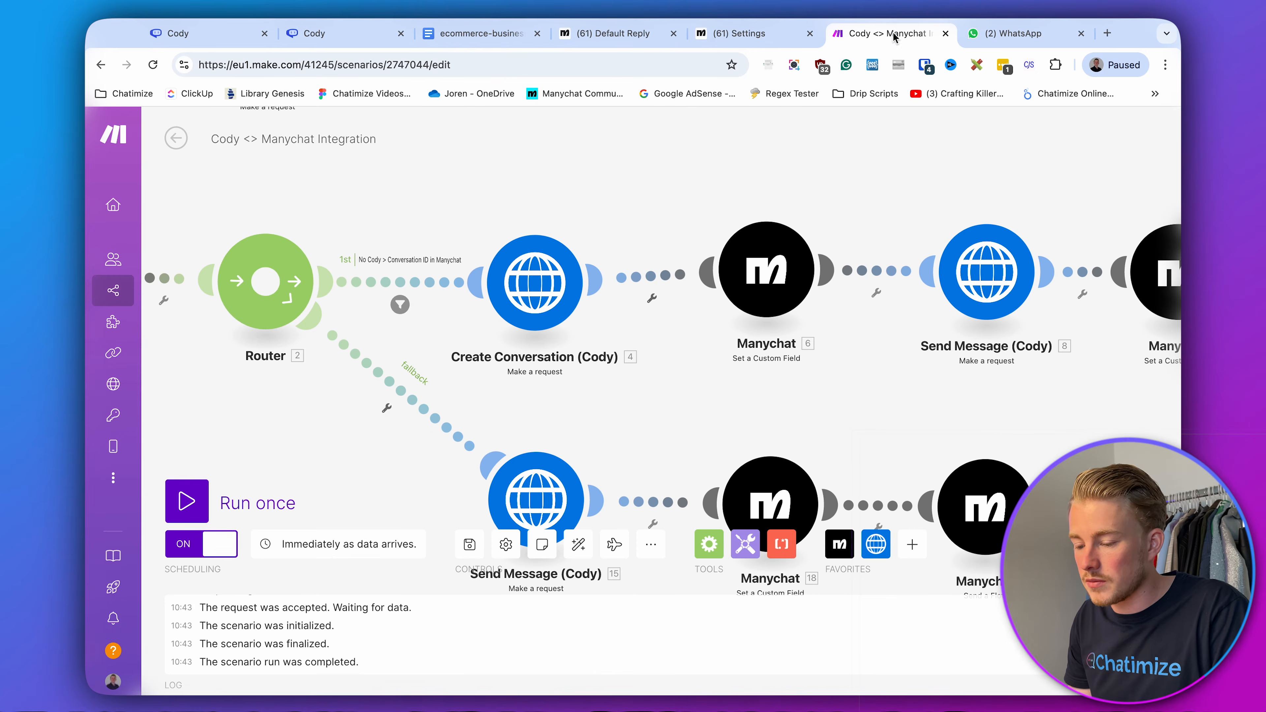
left_click_drag(578, 188, 796, 343)
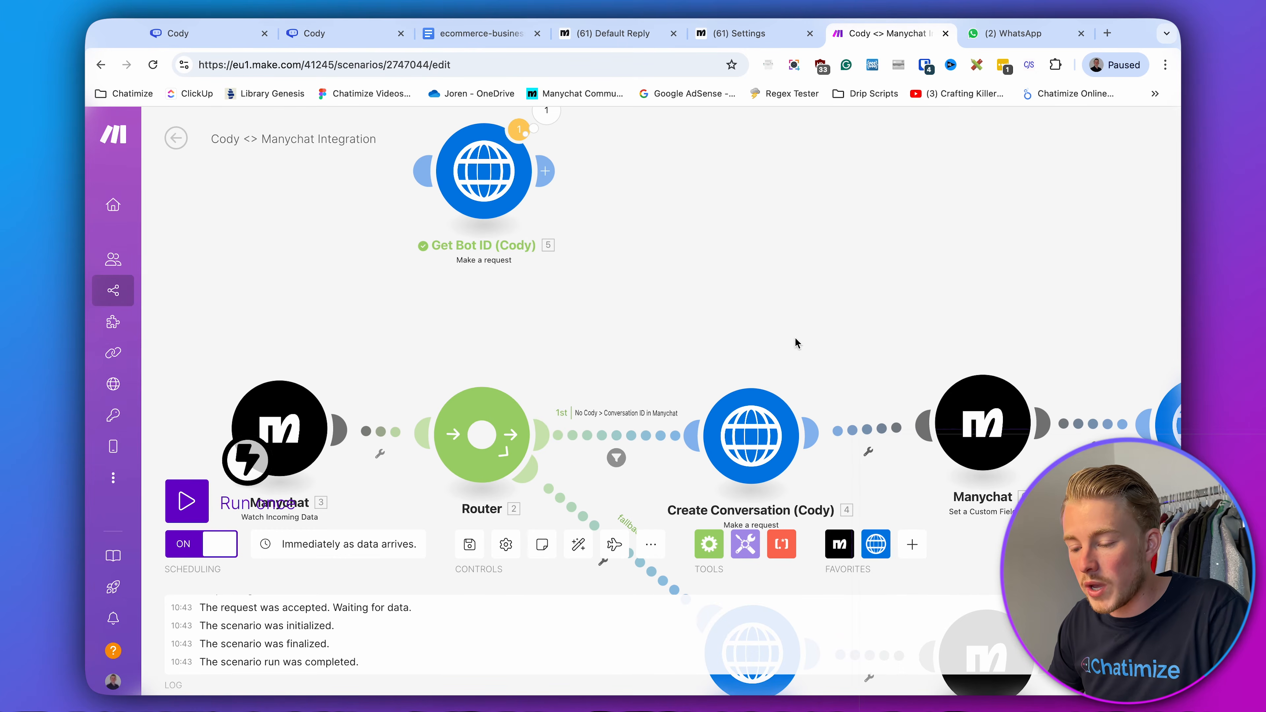
left_click_drag(499, 192, 503, 226)
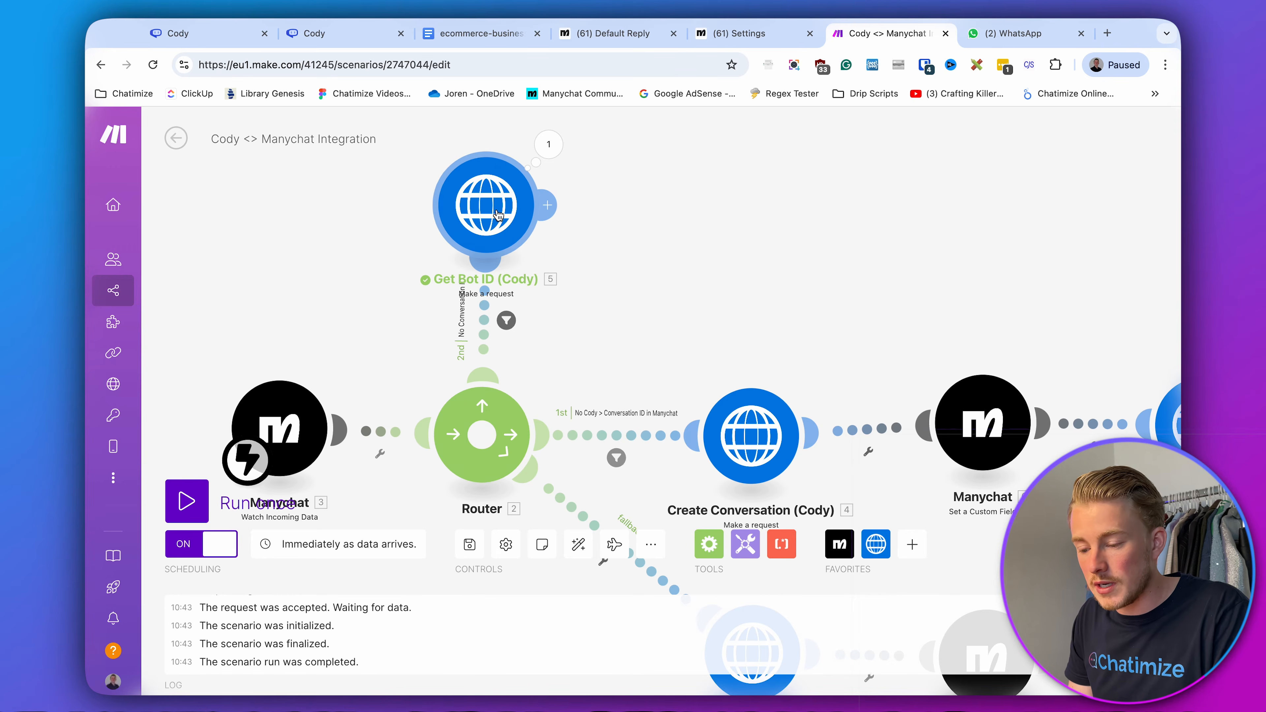
mouse_move(499, 216)
left_mouse_down()
mouse_move(594, 286)
mouse_move(466, 214)
mouse_move(572, 232)
mouse_move(514, 230)
mouse_move(492, 180)
mouse_move(506, 242)
mouse_move(498, 225)
left_mouse_up()
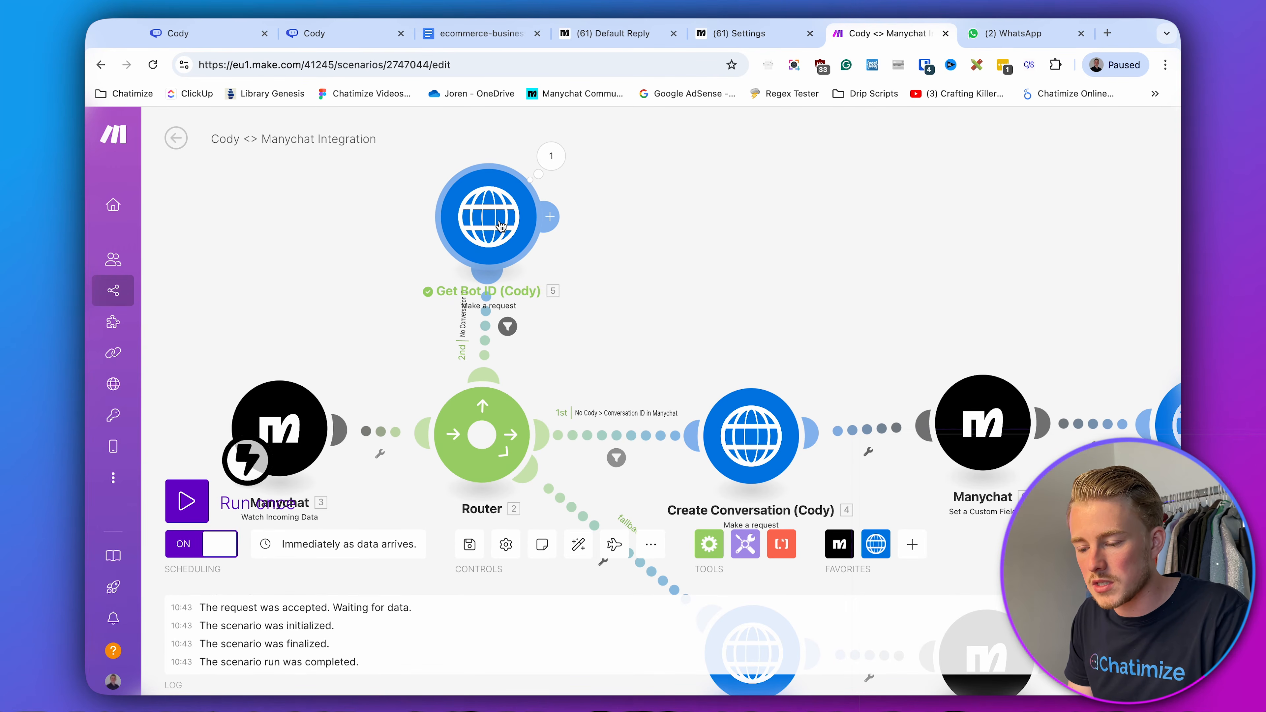
- Replace the CODY_API_TOKEN_HERE placeholder in the Get Bot ID (Cody) module's Authorization header with the copied API key and save the module
left_click(500, 225)
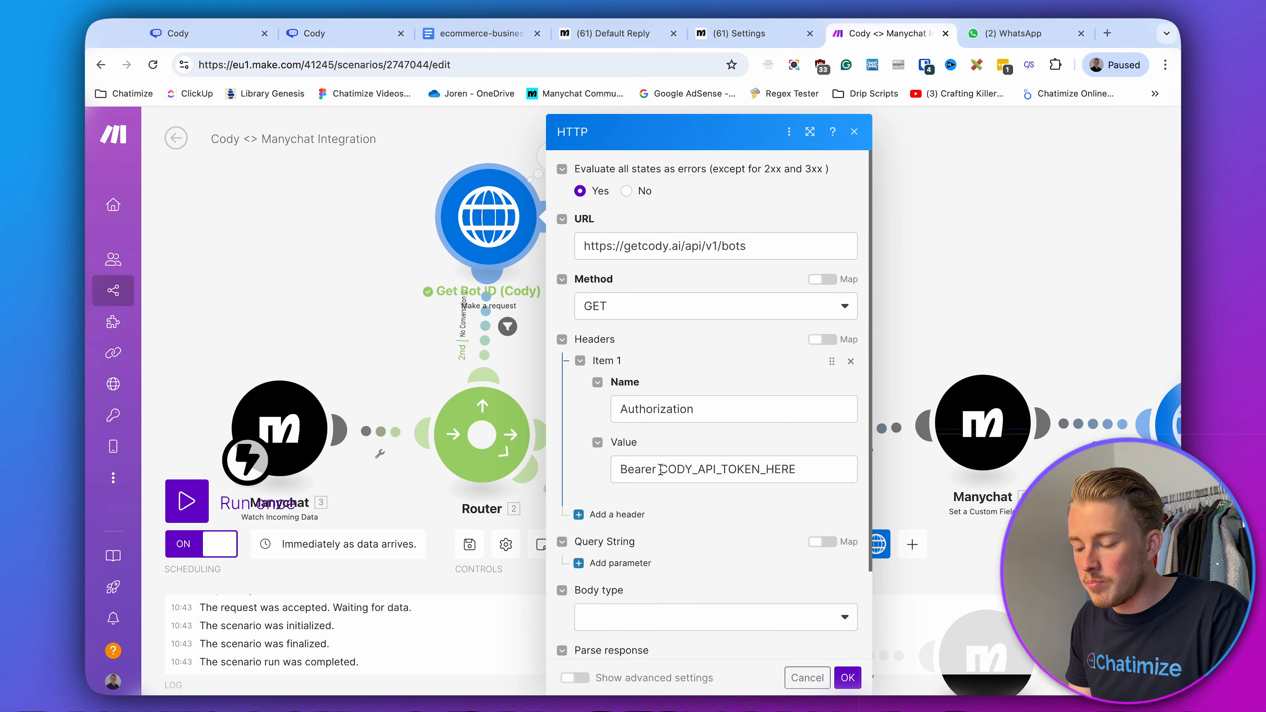
left_click_drag(661, 469, 798, 472)
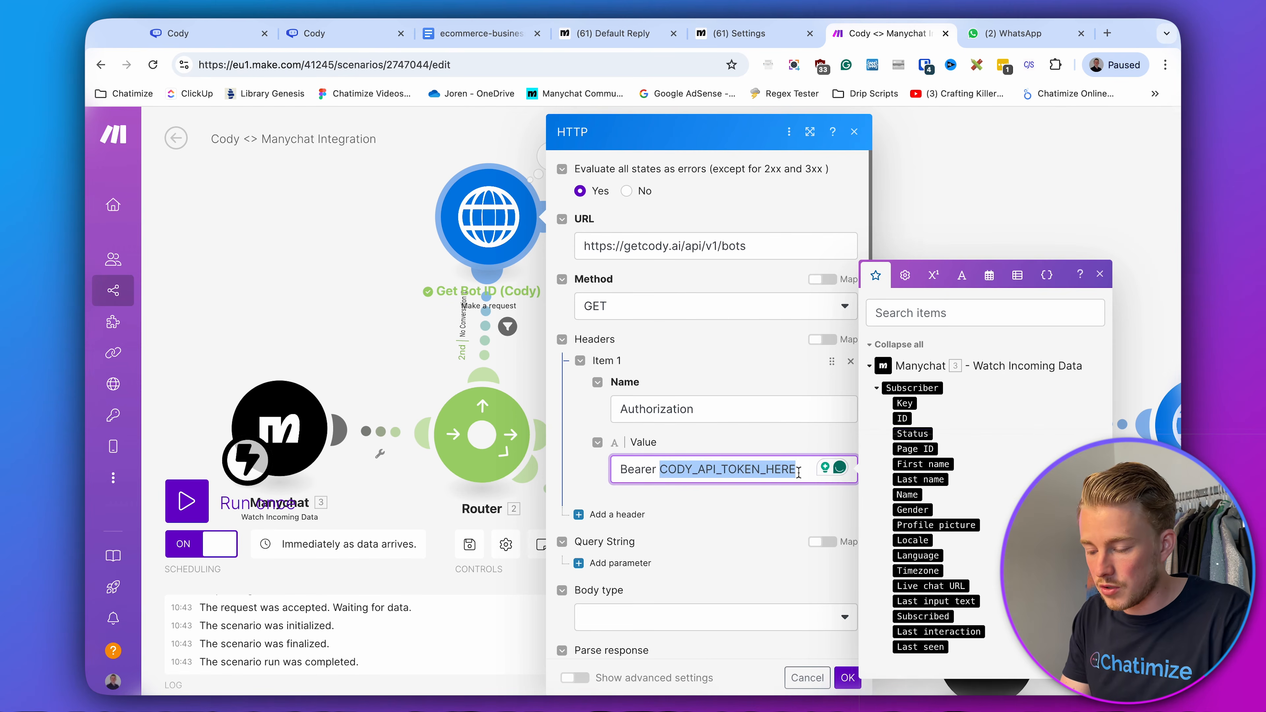
key("super+v")
left_click(848, 679)
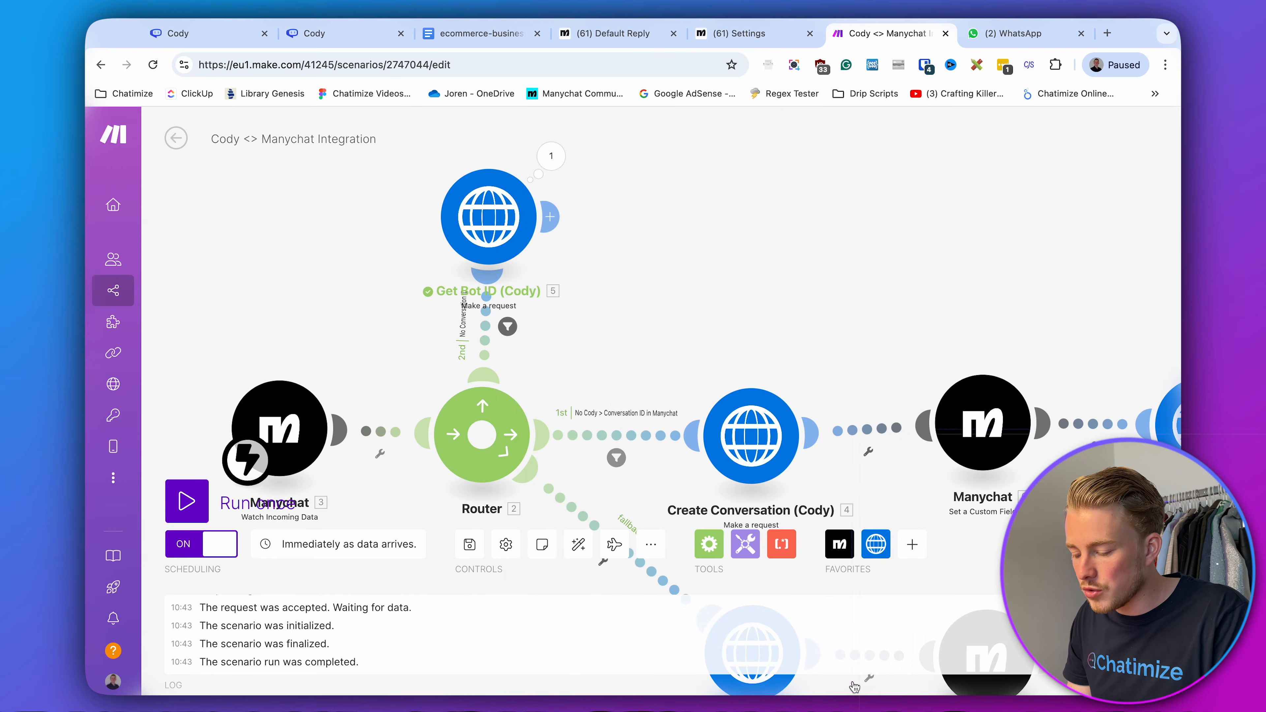
- Paste the Cody API key over the token placeholder in the Create Conversation (Cody) module's Authorization header and save the module
left_click(751, 435)
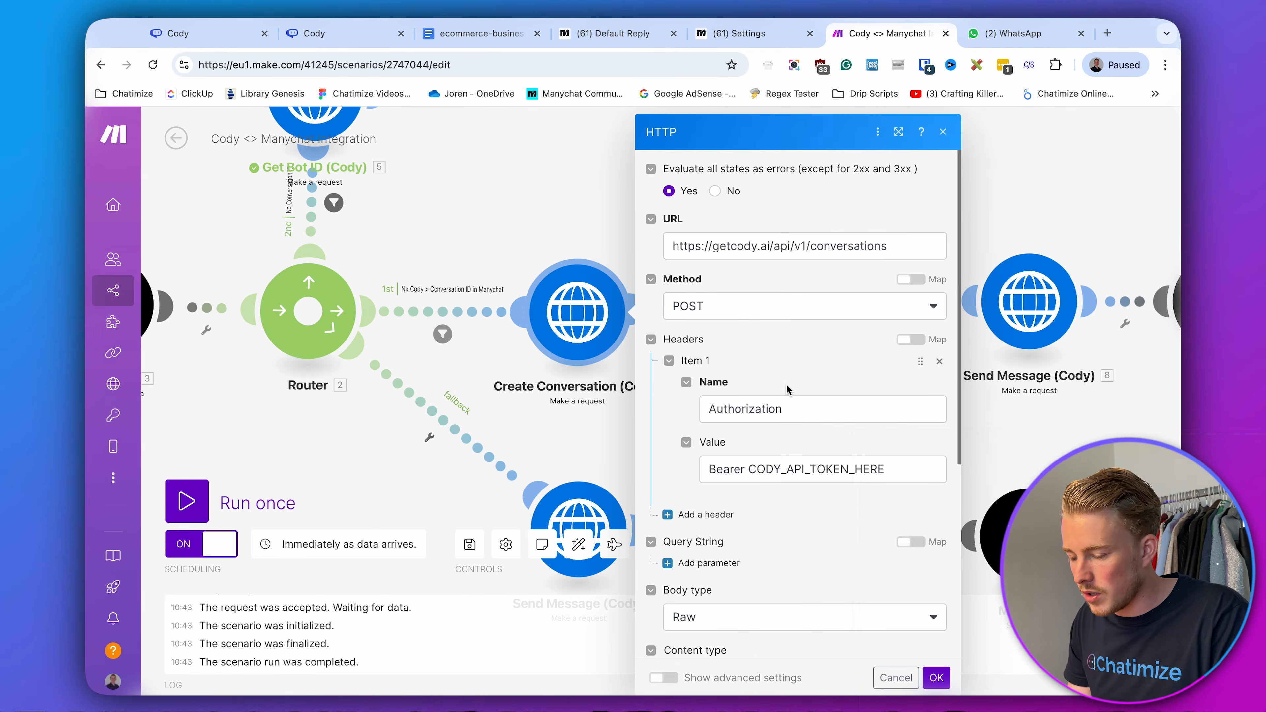
double_click(750, 469)
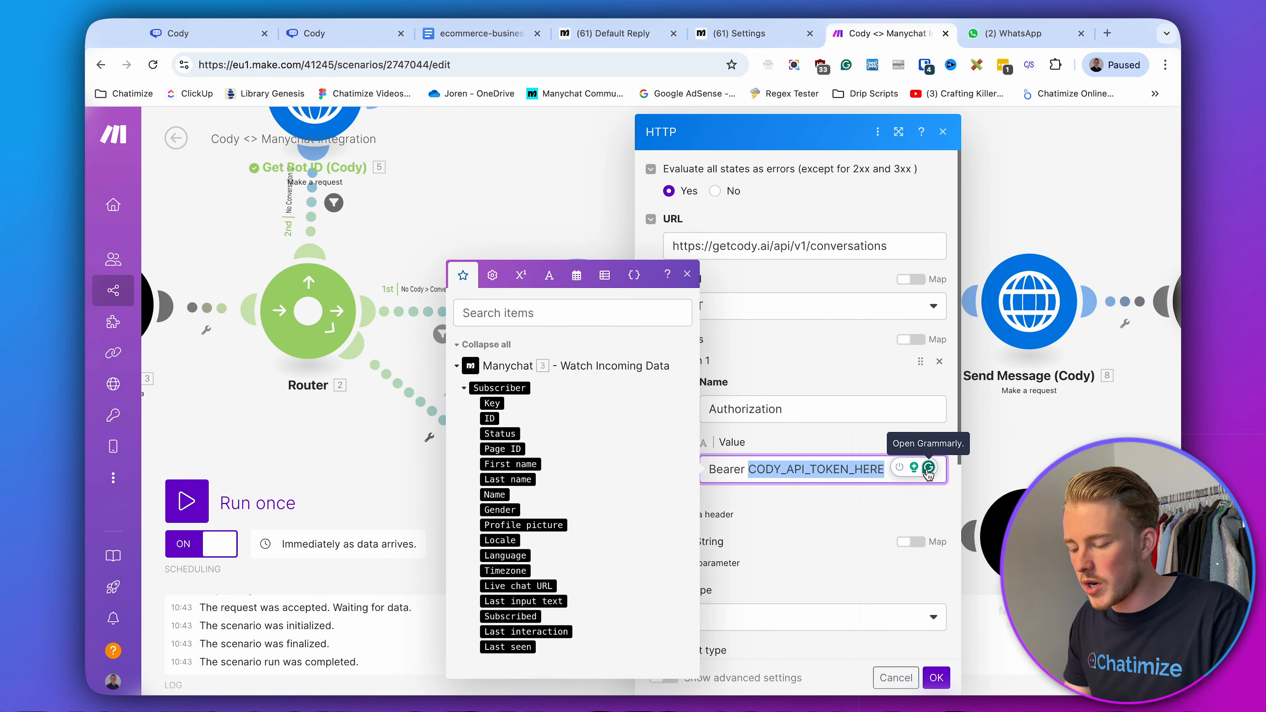
key("super+v")
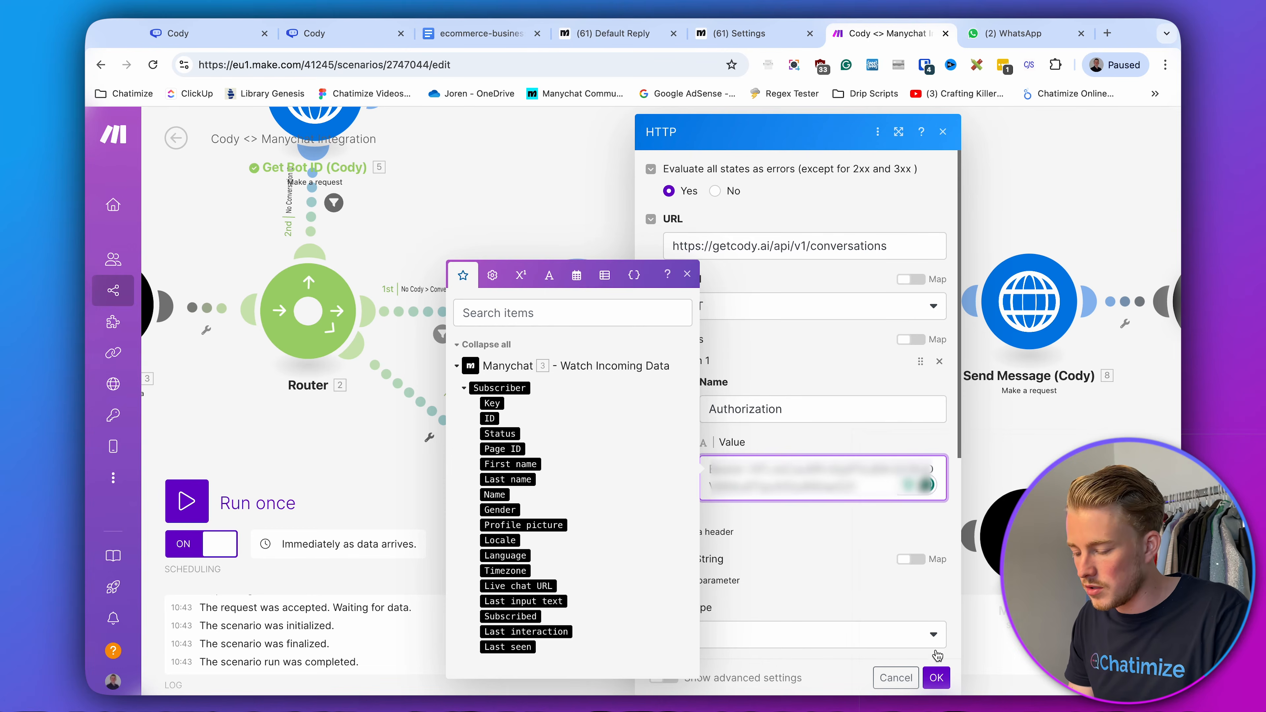
left_click(936, 677)
- Paste the Cody API key after Bearer in the Authorization header of the first route's Send Message (Cody) module and save it
left_click(1030, 302)
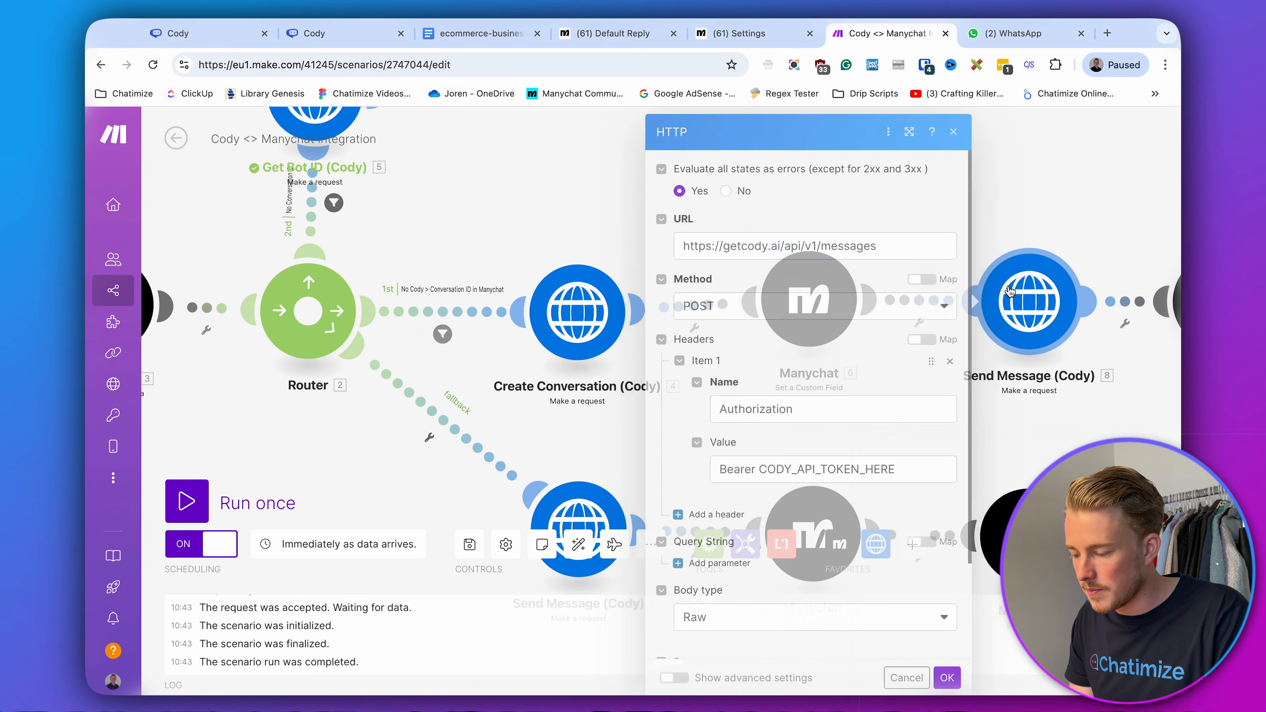
double_click(763, 469)
key("super+v")
left_click(947, 677)
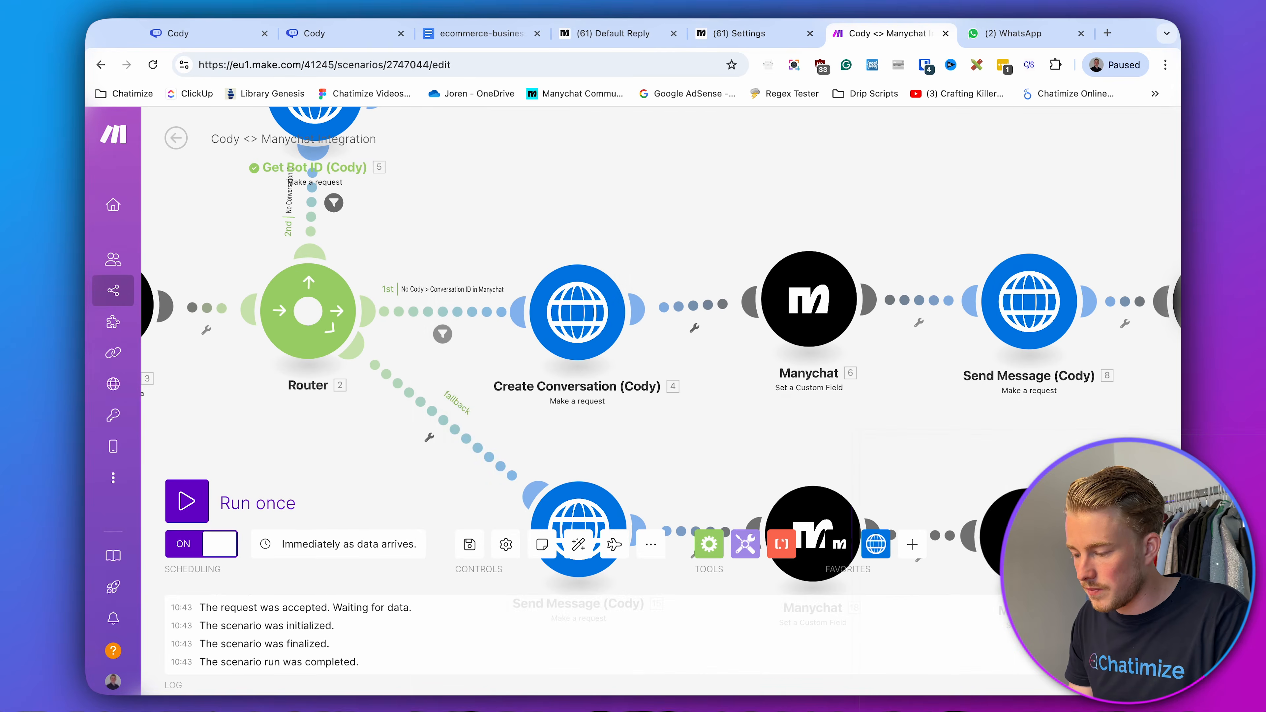
- Paste the Cody API key over the token placeholder in the fallback branch's Send Message (Cody) module and save it
left_click(671, 419)
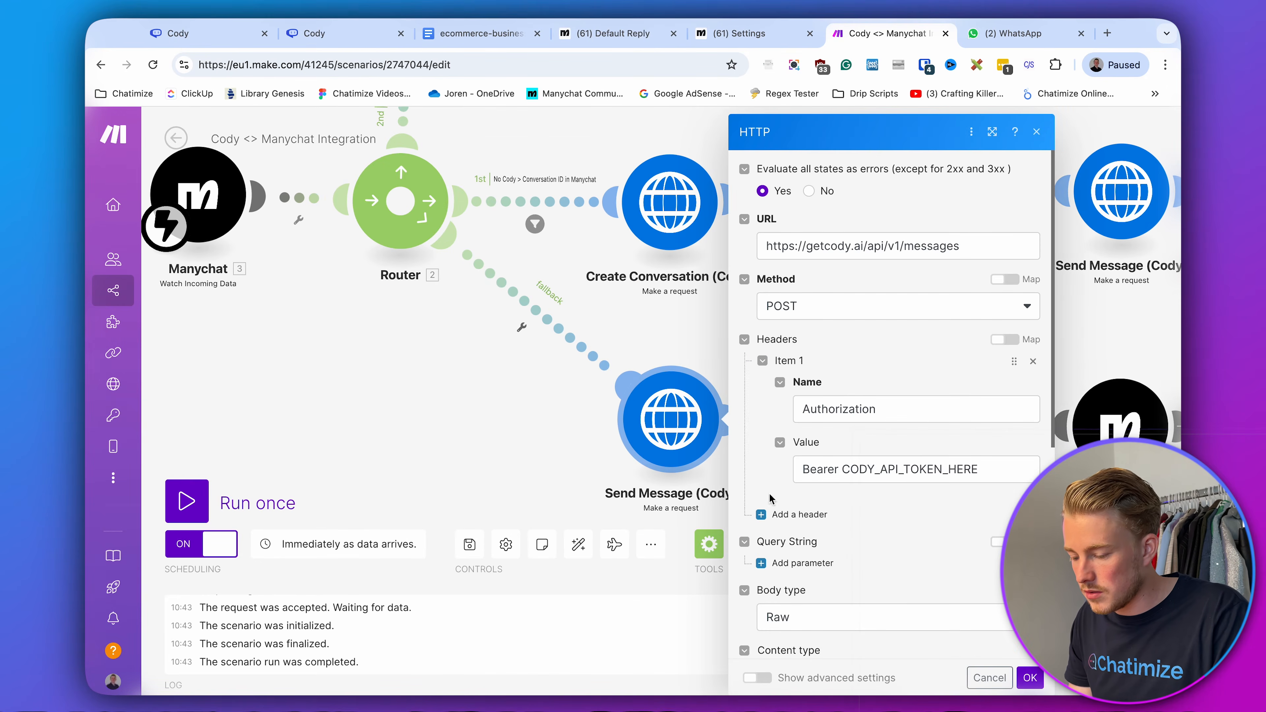
left_click_drag(842, 472, 974, 472)
key("super+v")
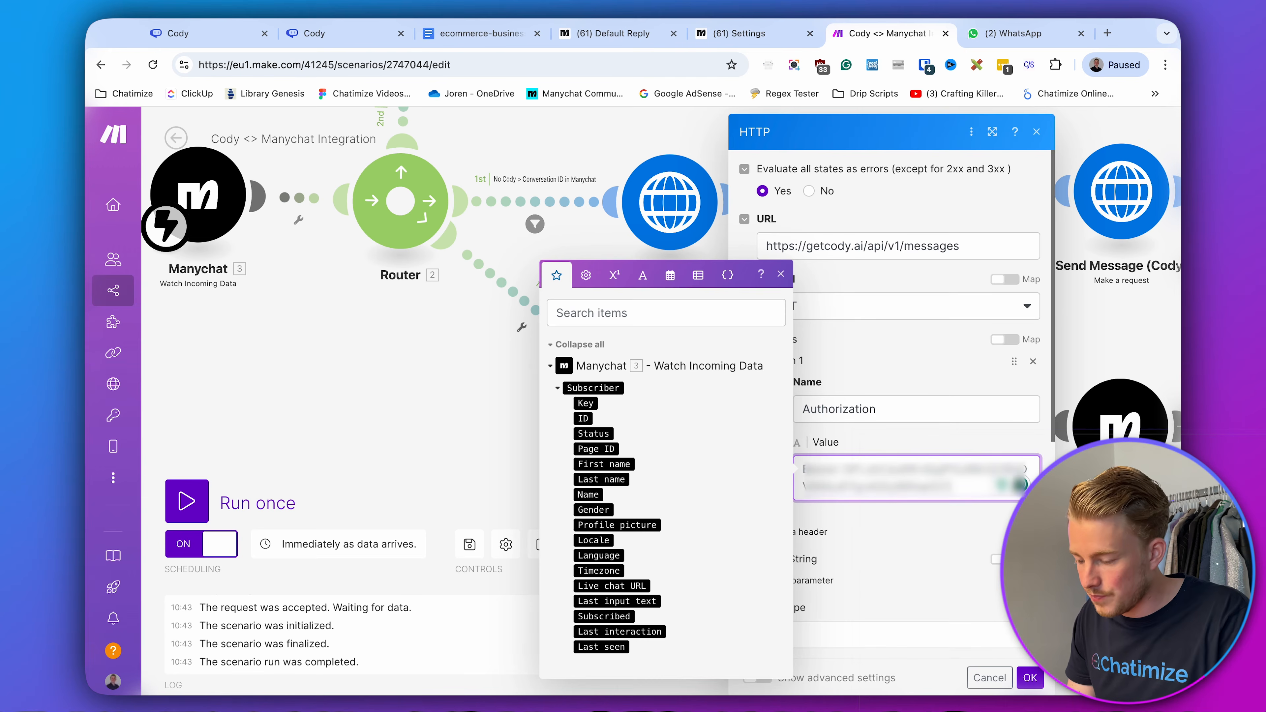
left_click(1030, 678)
- Run only the Get Bot ID (Cody) module to retrieve the list of Cody bots
scroll(492, 412, "up", 5)
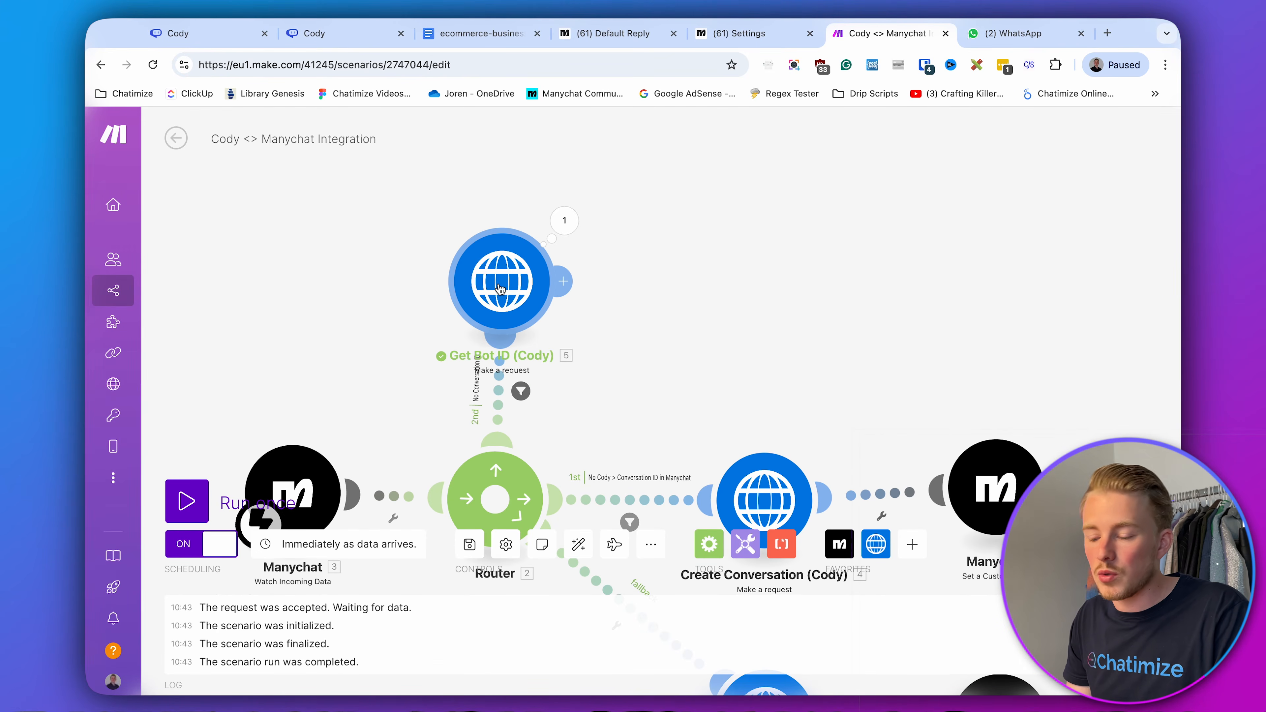
right_click(498, 286)
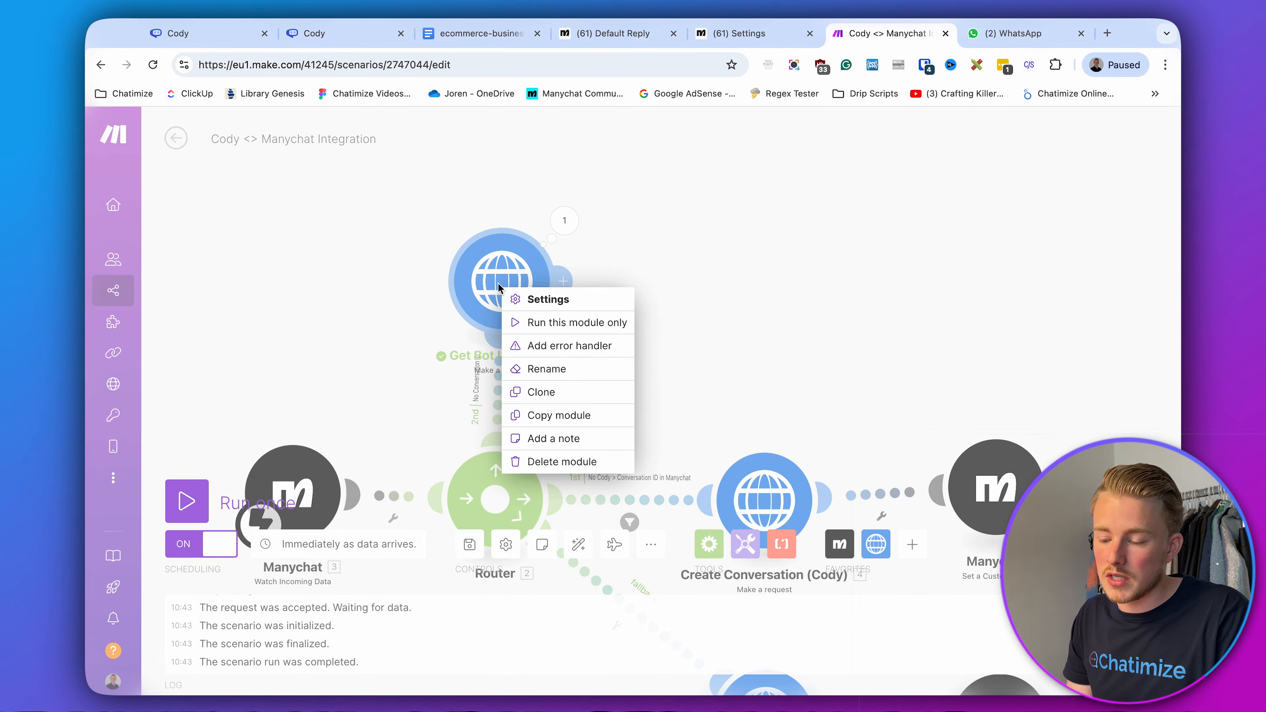
left_click(553, 324)
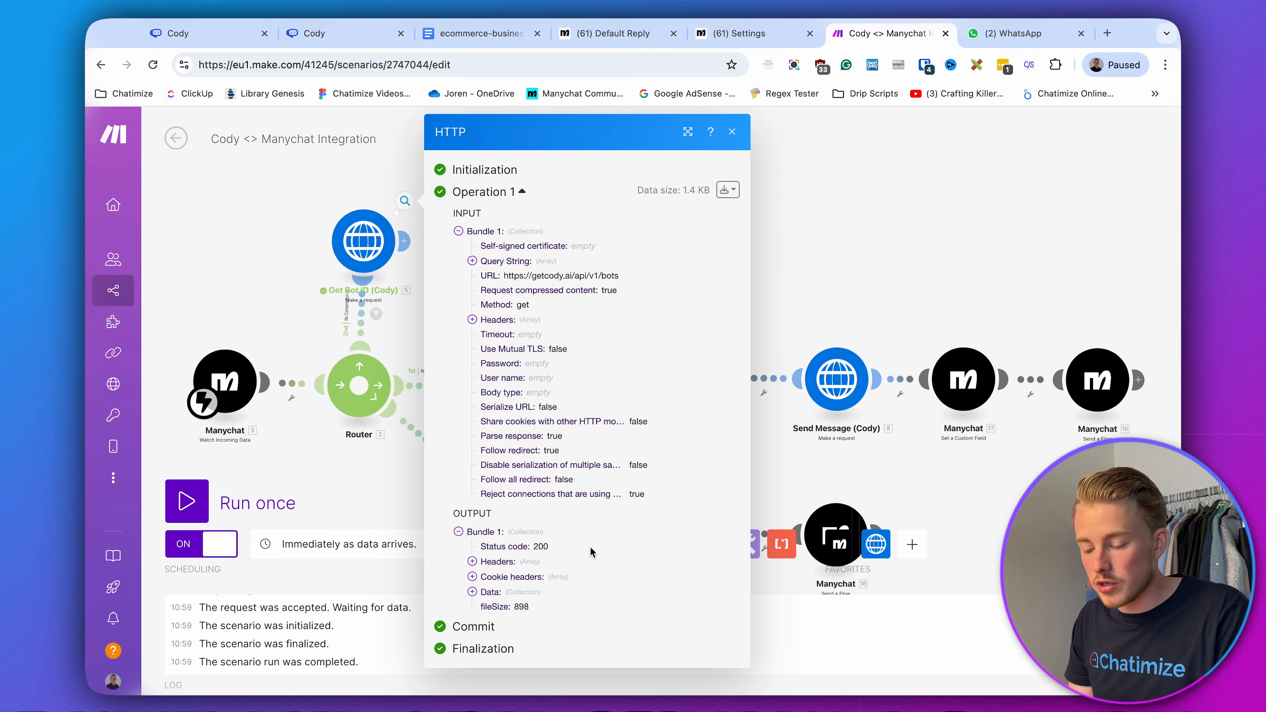
- Expand the output data of the Get Bot ID (Cody) run and copy the id of eCommerce Bizz Bot
left_click(490, 593)
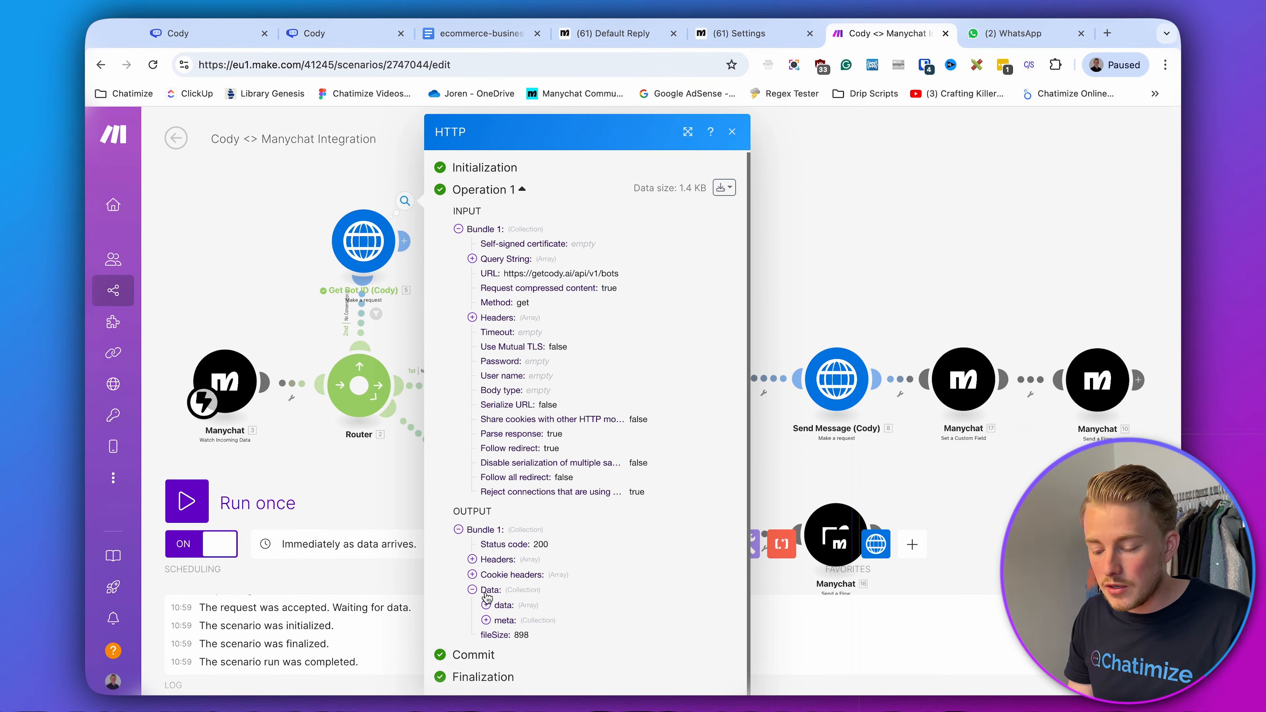
left_click(503, 605)
scroll(505, 611, "down", 2)
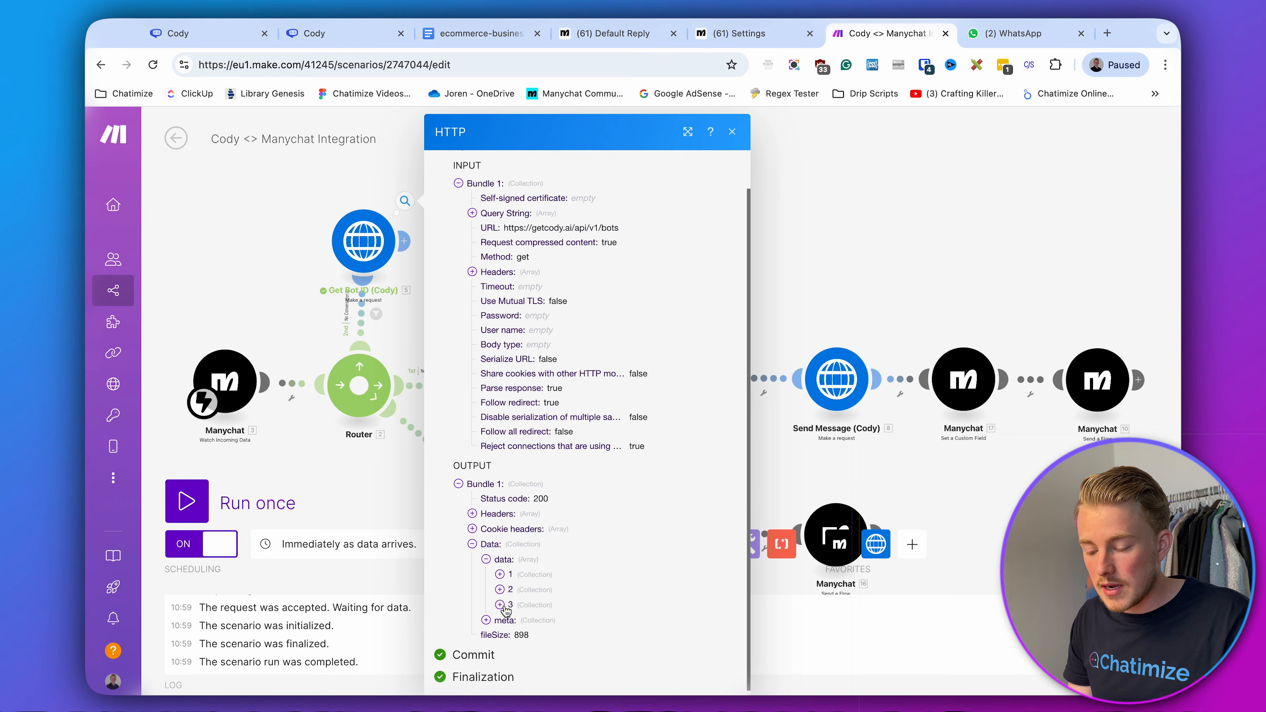
left_click(512, 575)
scroll(598, 499, "down", 5)
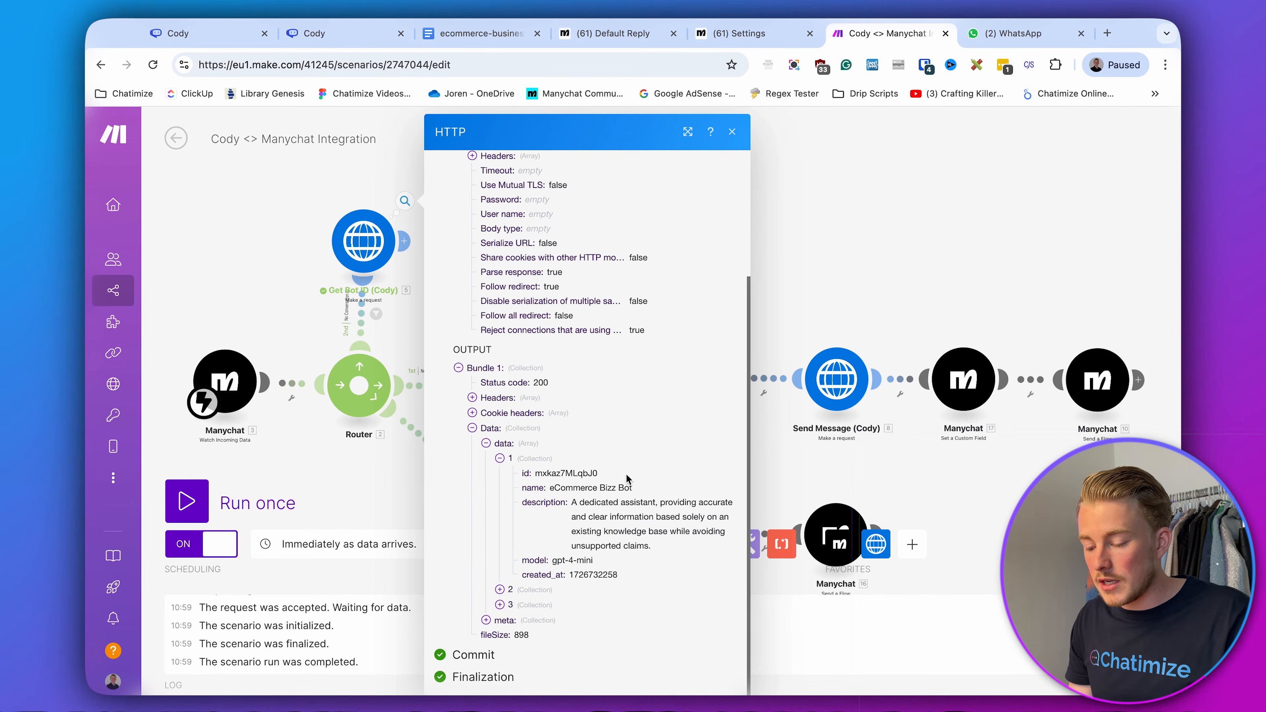
left_click_drag(551, 486, 663, 486)
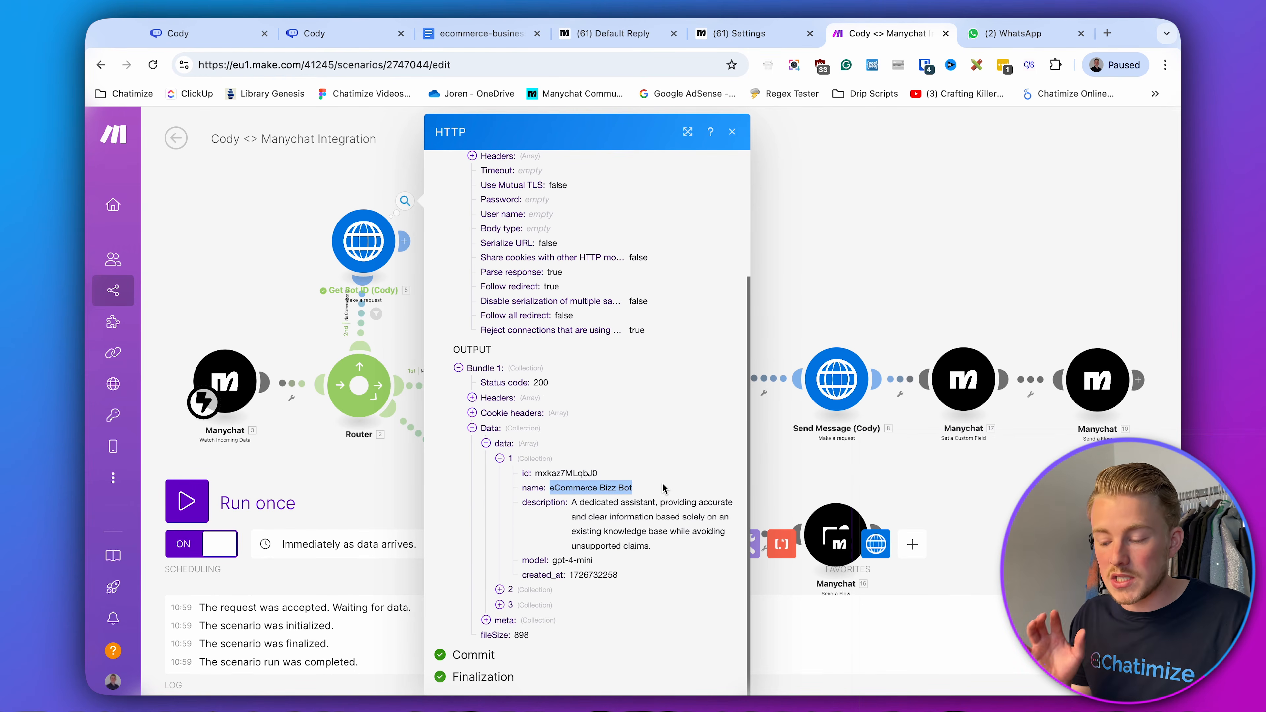
double_click(562, 473)
key("super+c")
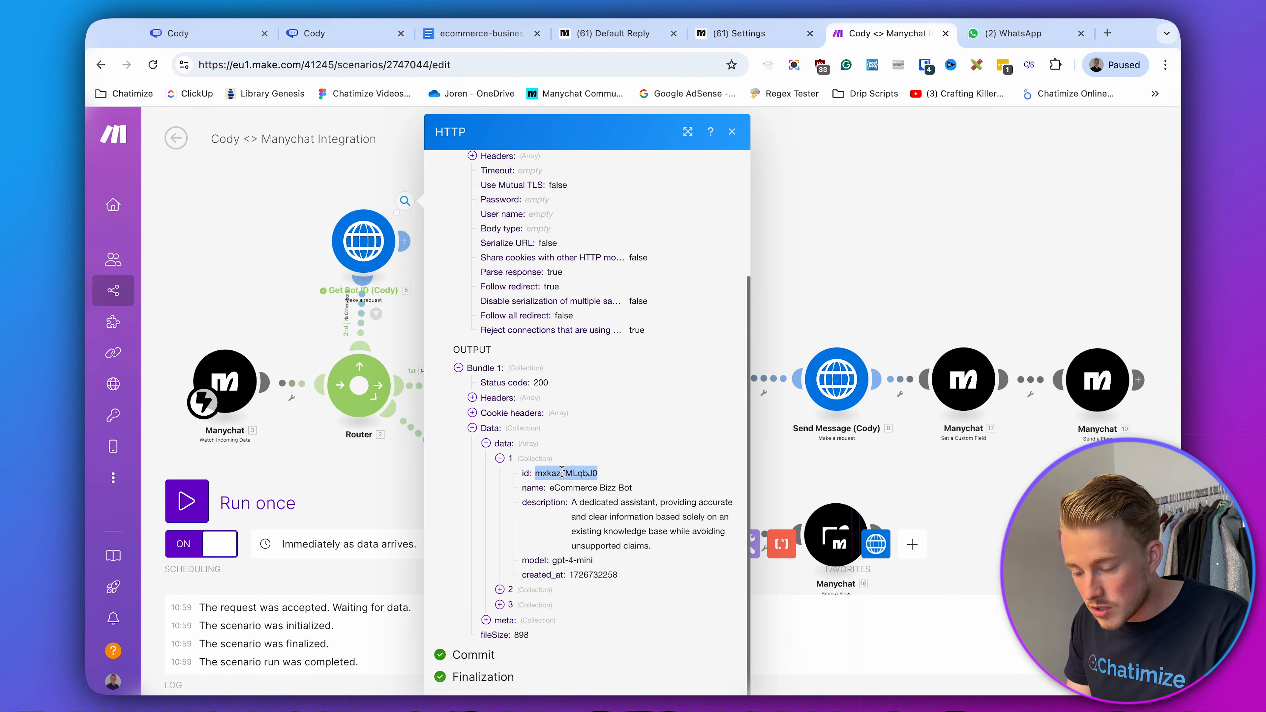
- In the Create Conversation (Cody) request content, replace CODY_BOT_ID_HERE with the copied bot ID and save the module
left_click(861, 251)
left_click(507, 449)
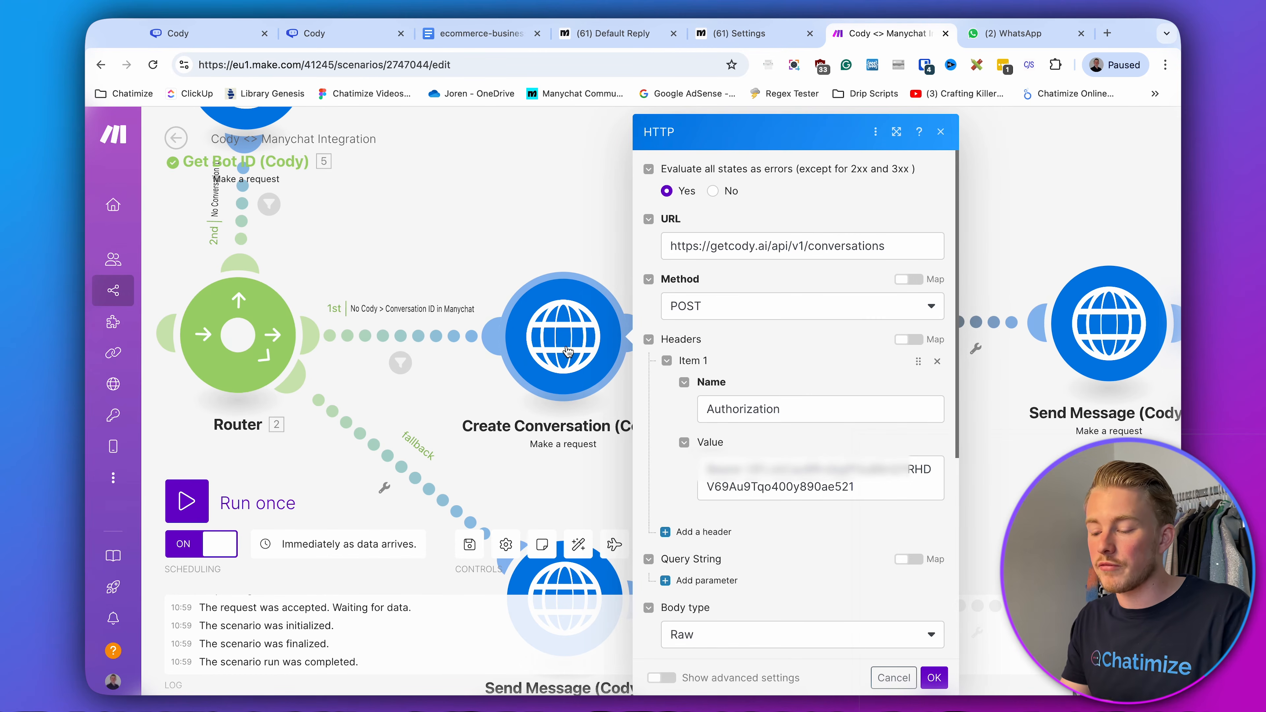
scroll(792, 300, "down", 5)
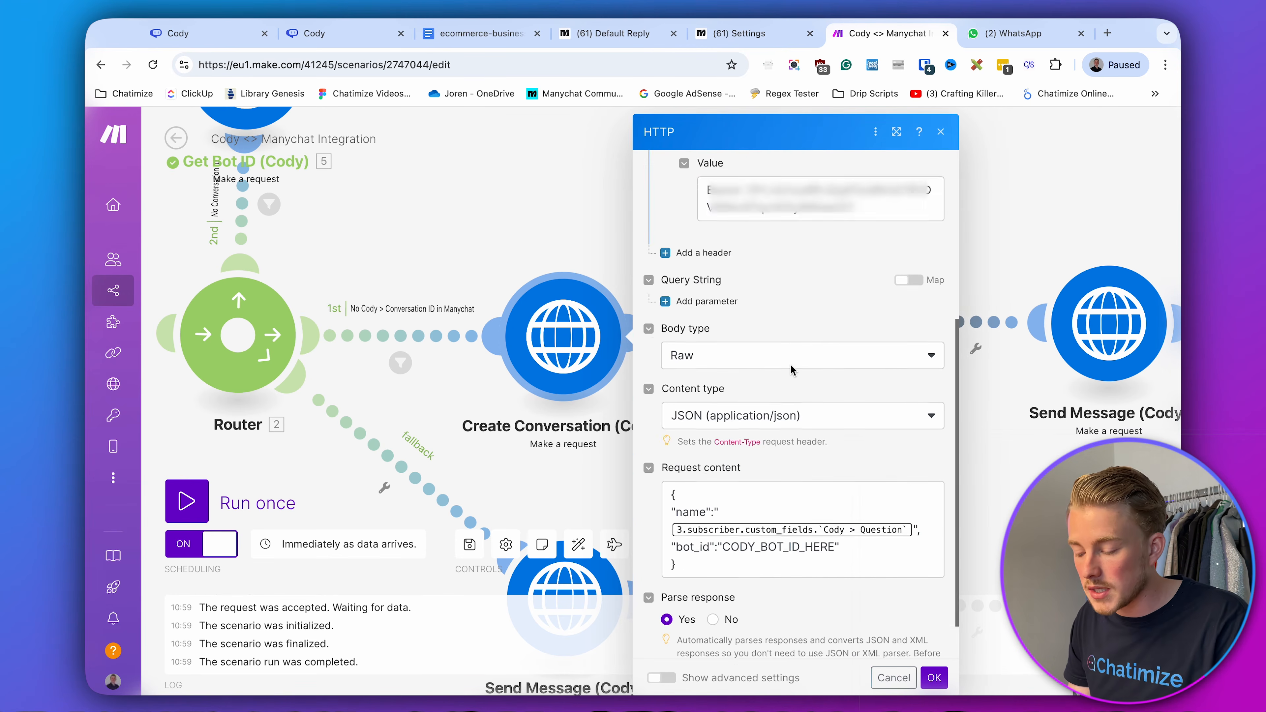
left_click_drag(728, 496, 832, 495)
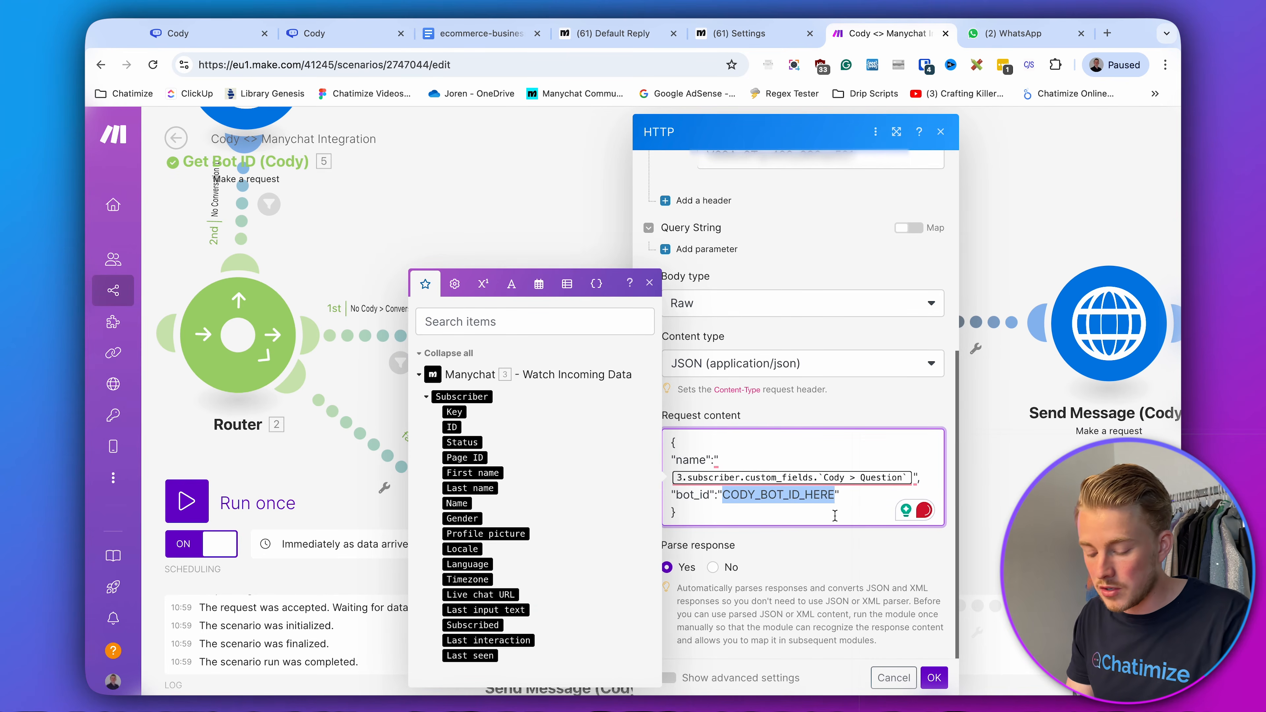
key("super+v")
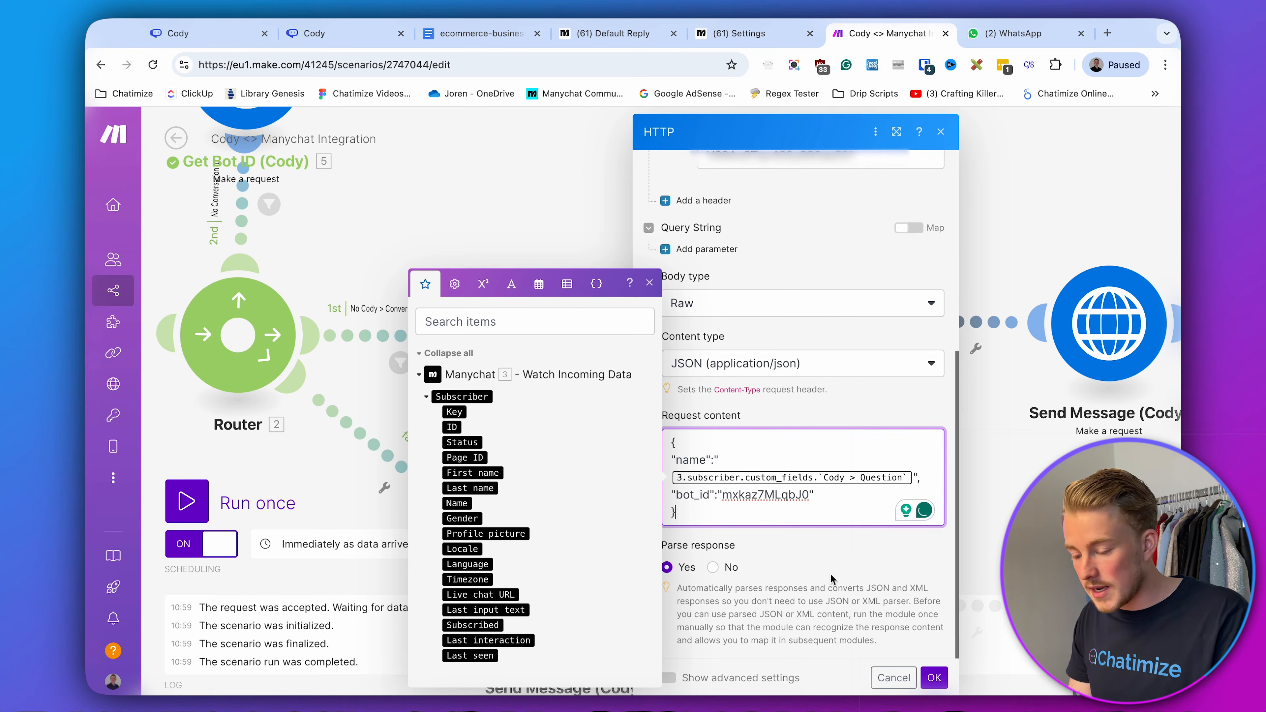
left_click(933, 676)
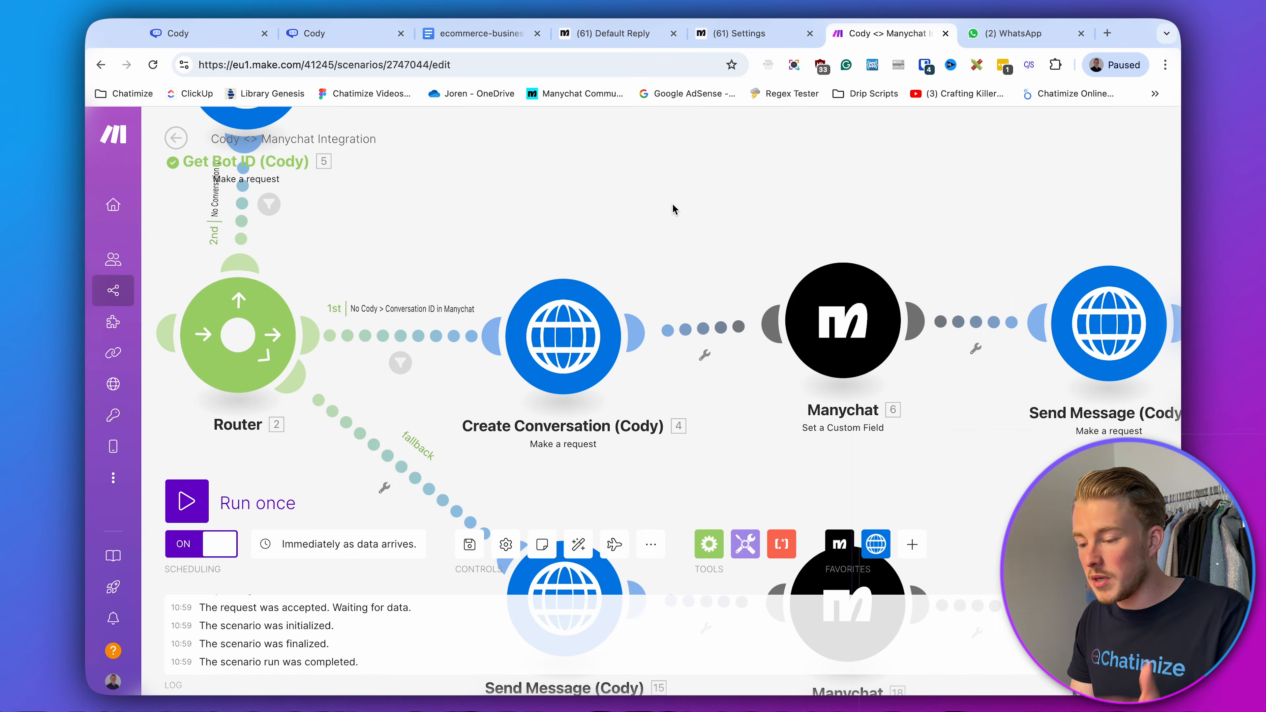
scroll(673, 205, "down", 10)
scroll(673, 205, "up", 10)
left_click_drag(673, 205, 550, 165)
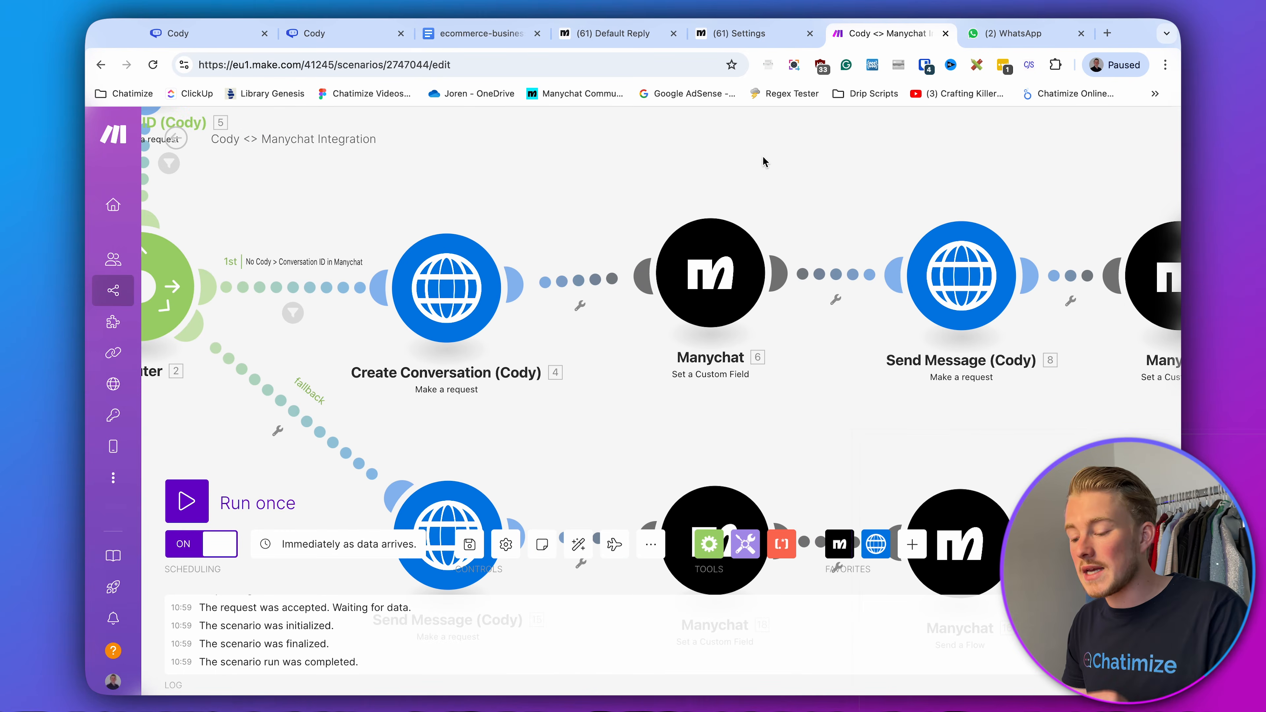
scroll(764, 161, "down", 5)
left_click_drag(797, 162, 505, 173)
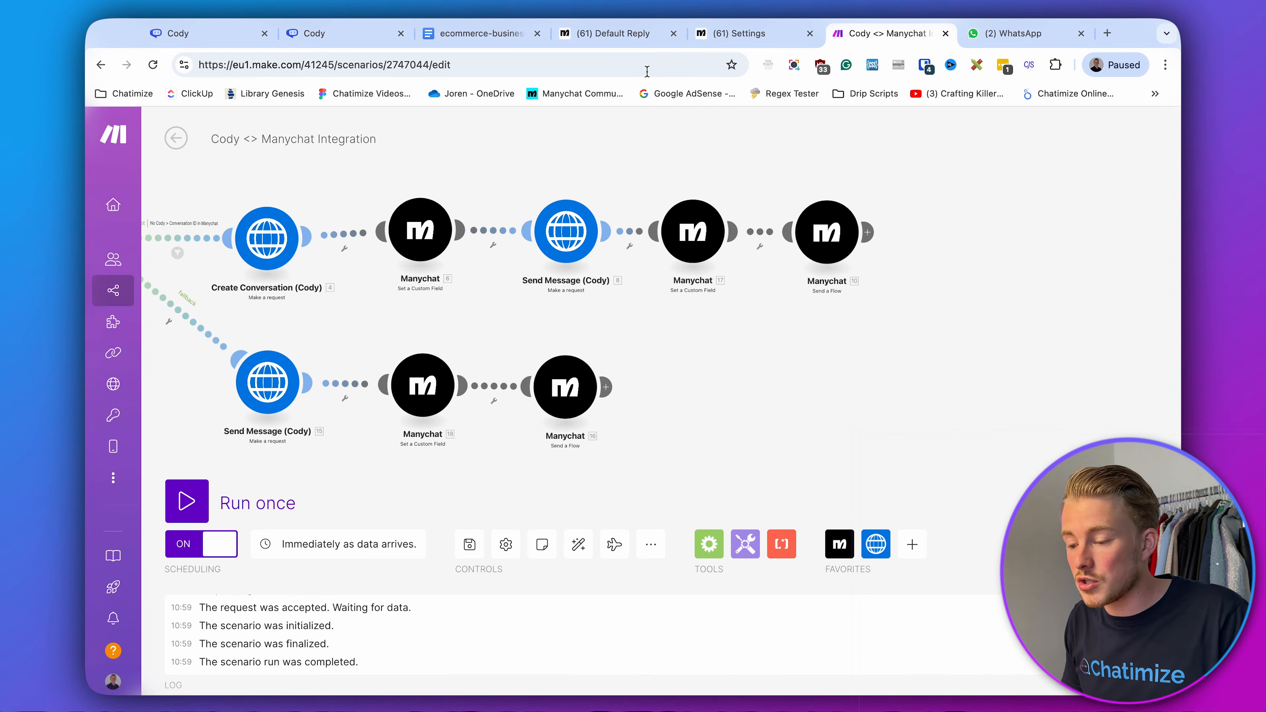
- Switch to Manychat, open the Automation page in a new tab, and create a new automation from scratch
left_click(607, 33)
right_click(196, 298)
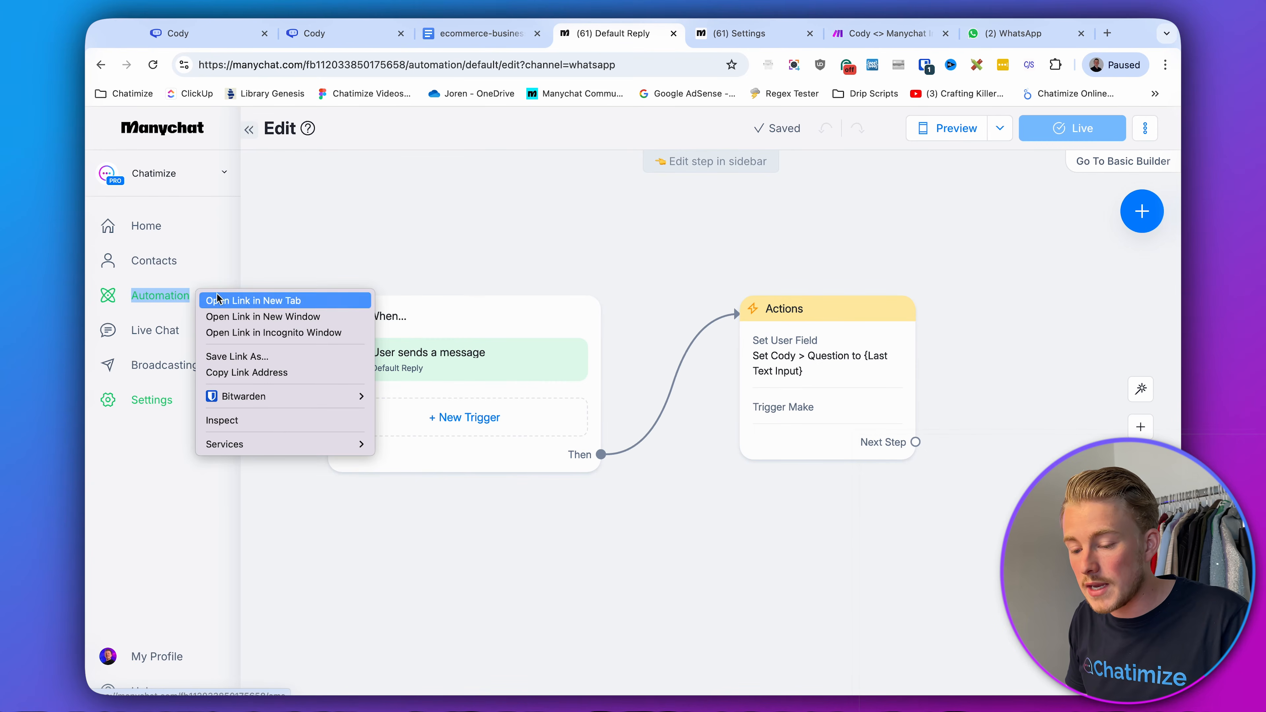
left_click(234, 301)
left_click(663, 34)
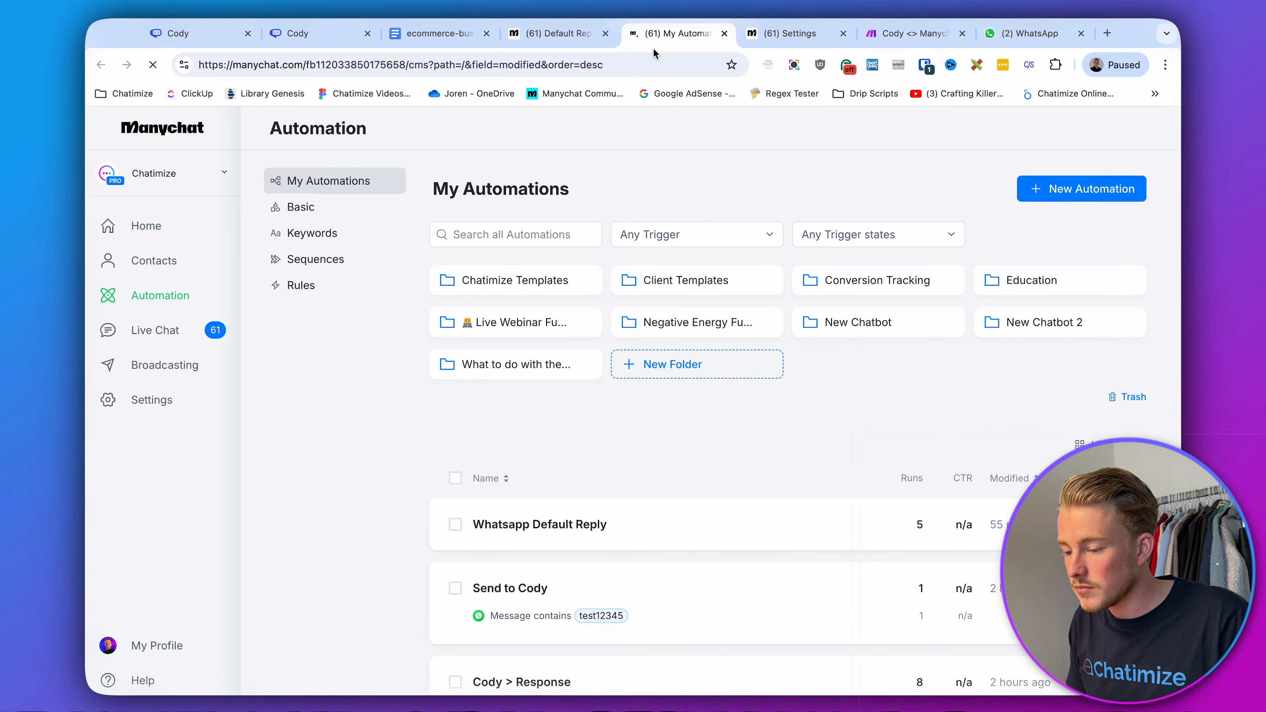
left_click(1029, 194)
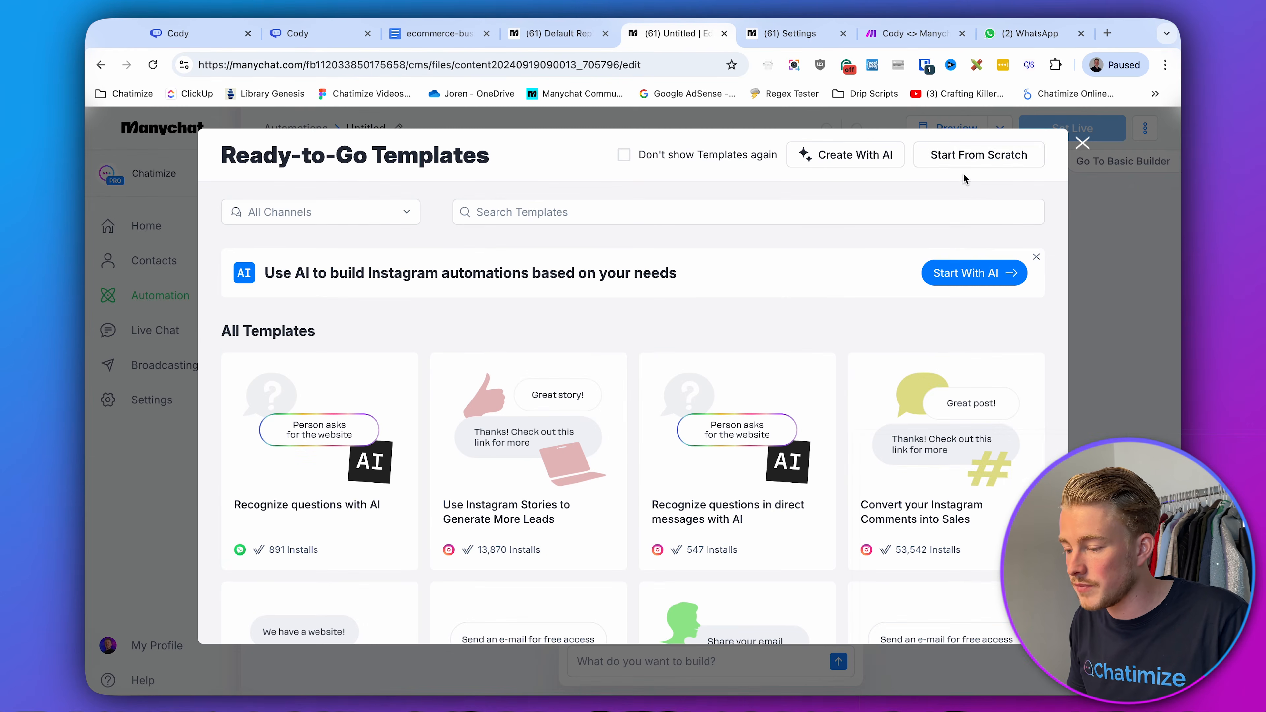
left_click(965, 165)
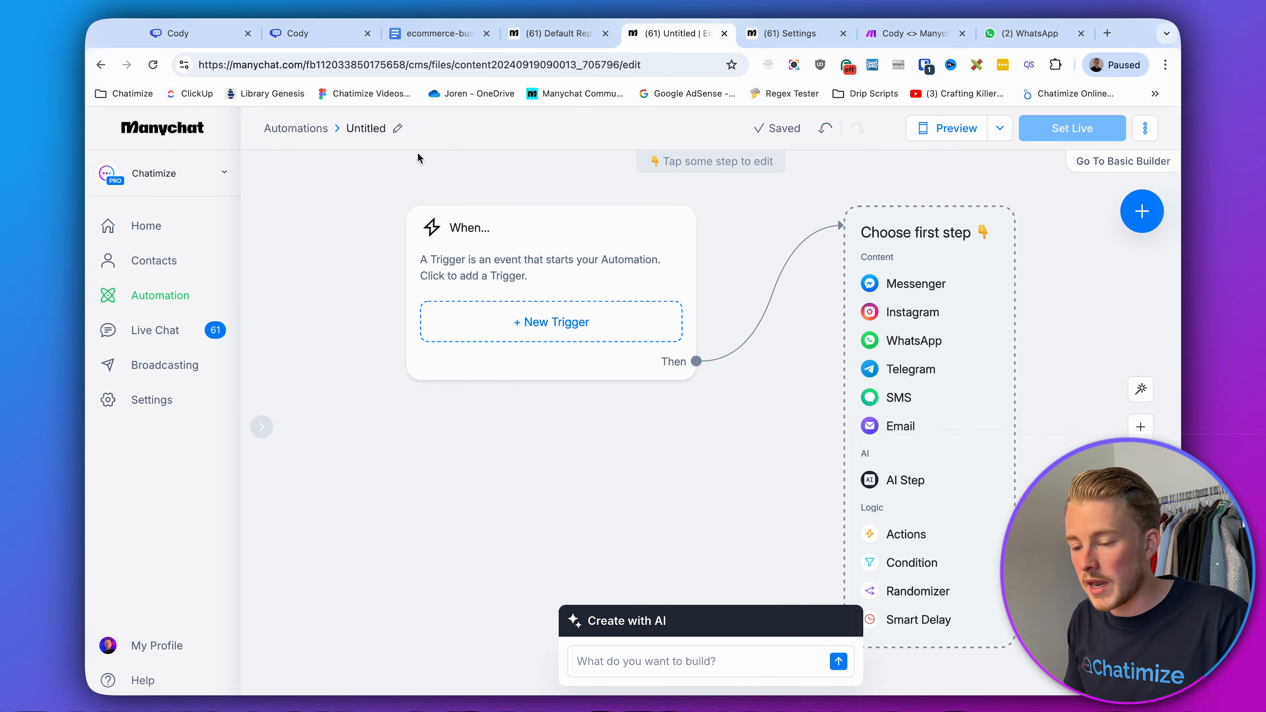
- Rename the untitled automation as "Cody > Response"
left_click(368, 130)
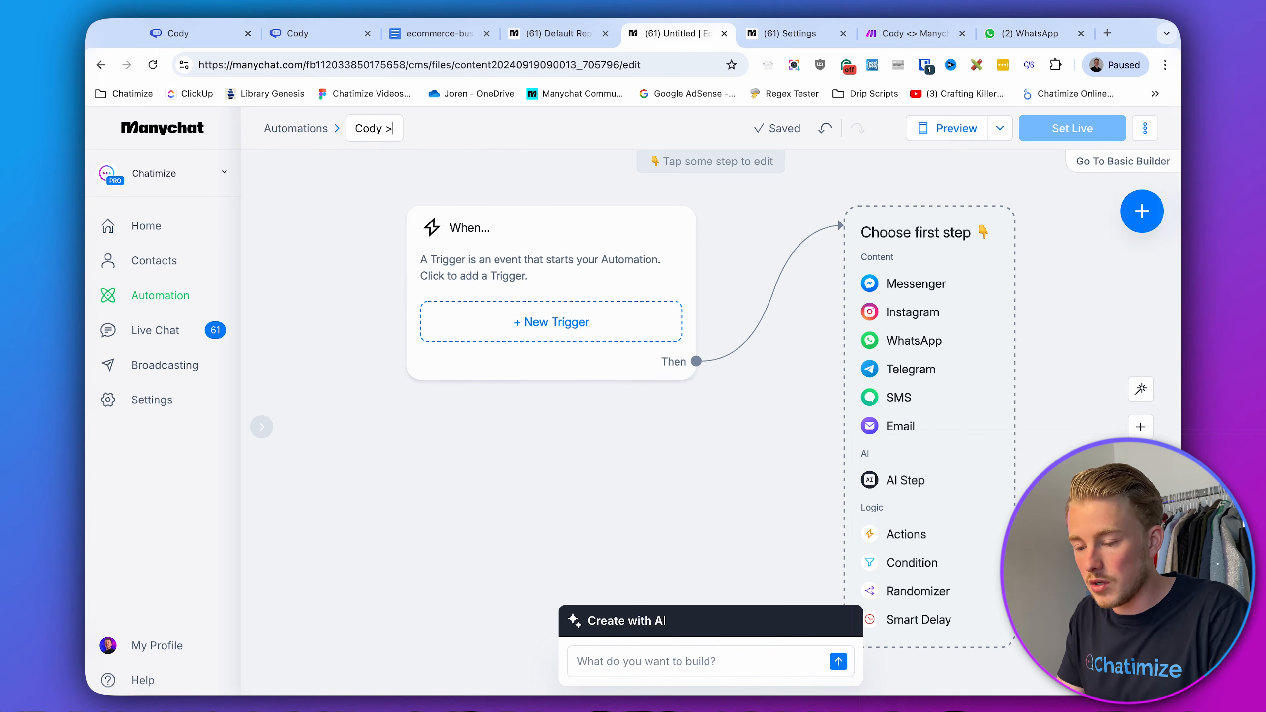
type("Cody > Response")
key("Return")
scroll(557, 391, "right", 5)
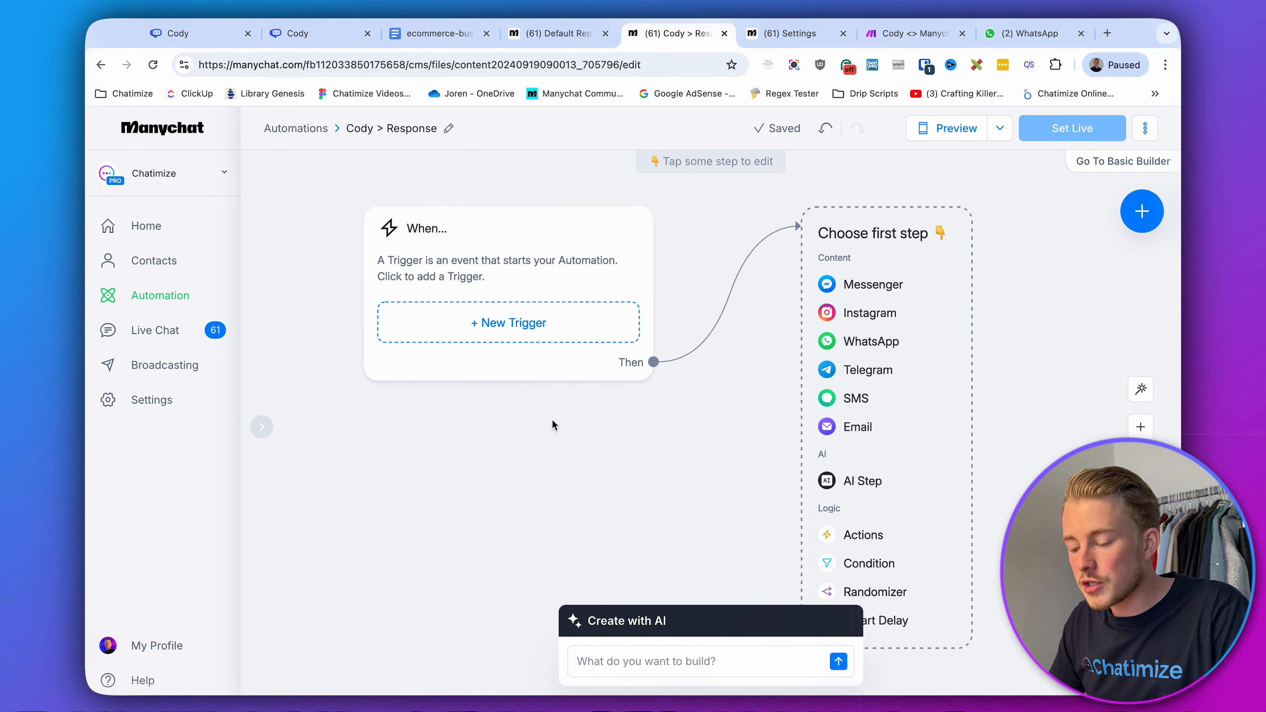
- Make a Condition the automation's first step, checking that Cody > Response doesn't contain "I don't know"
scroll(553, 392, "right", 1)
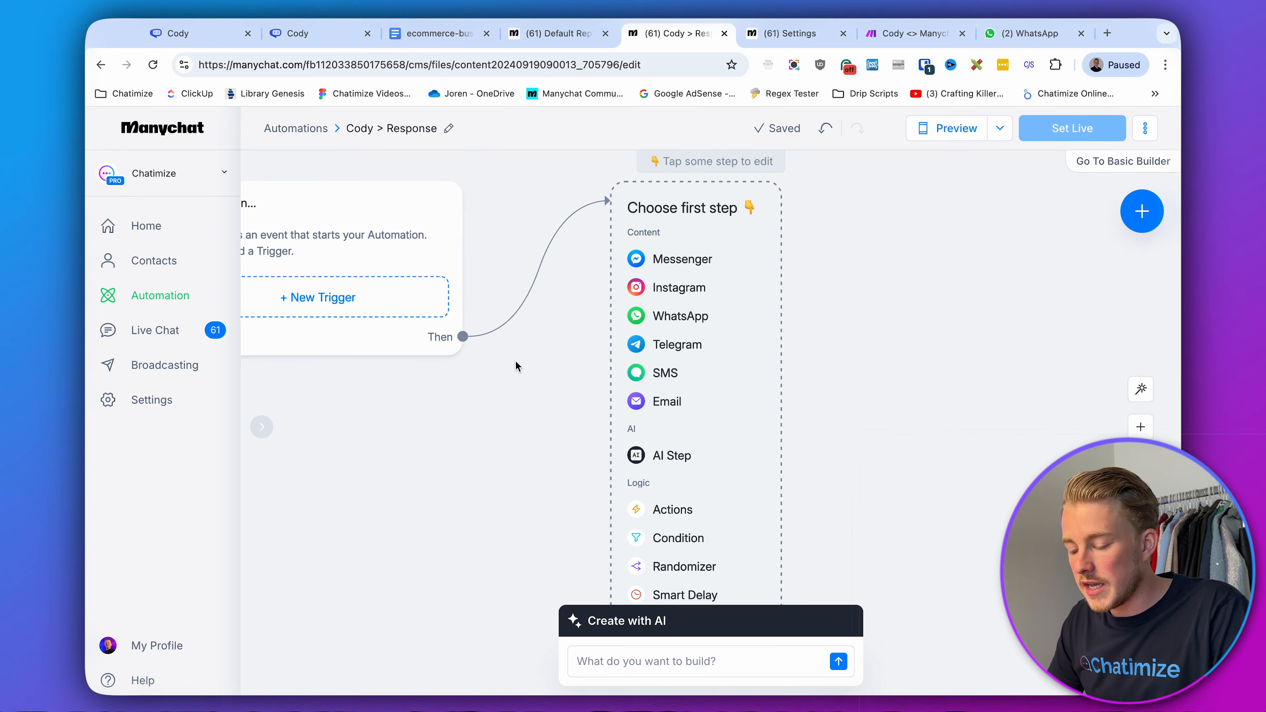
left_click(678, 537)
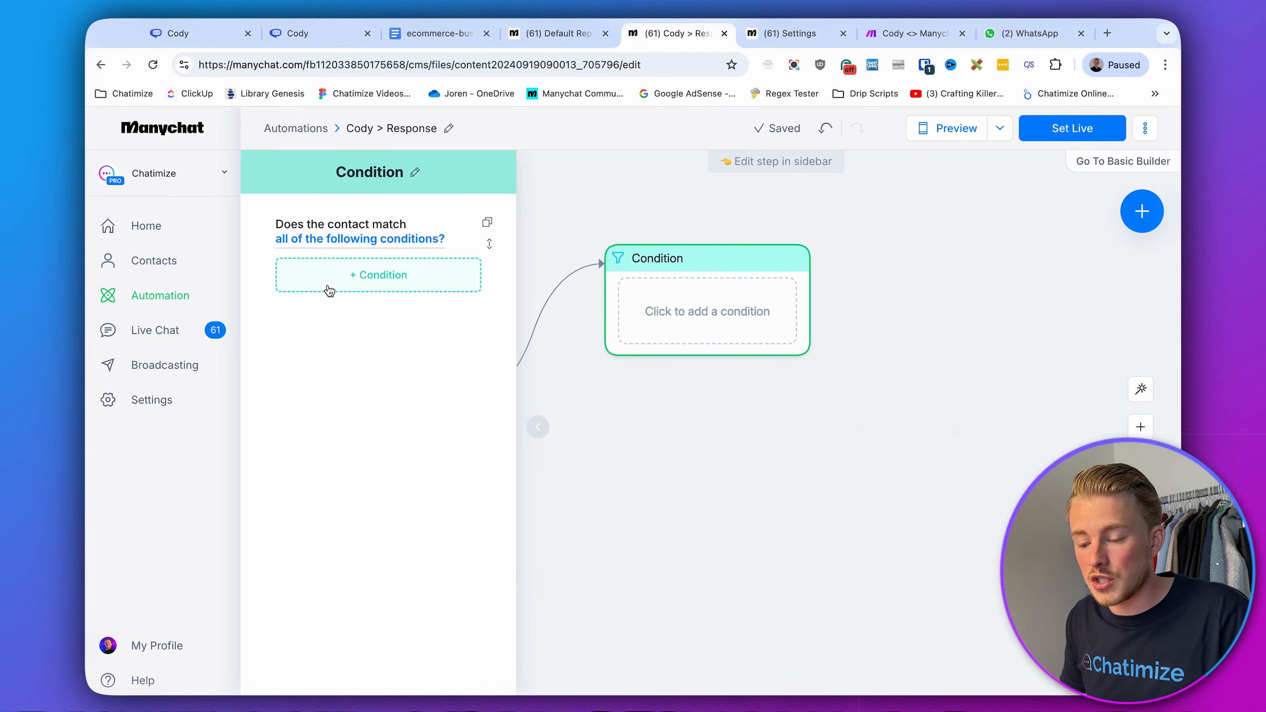
left_click(329, 290)
type("cody > re")
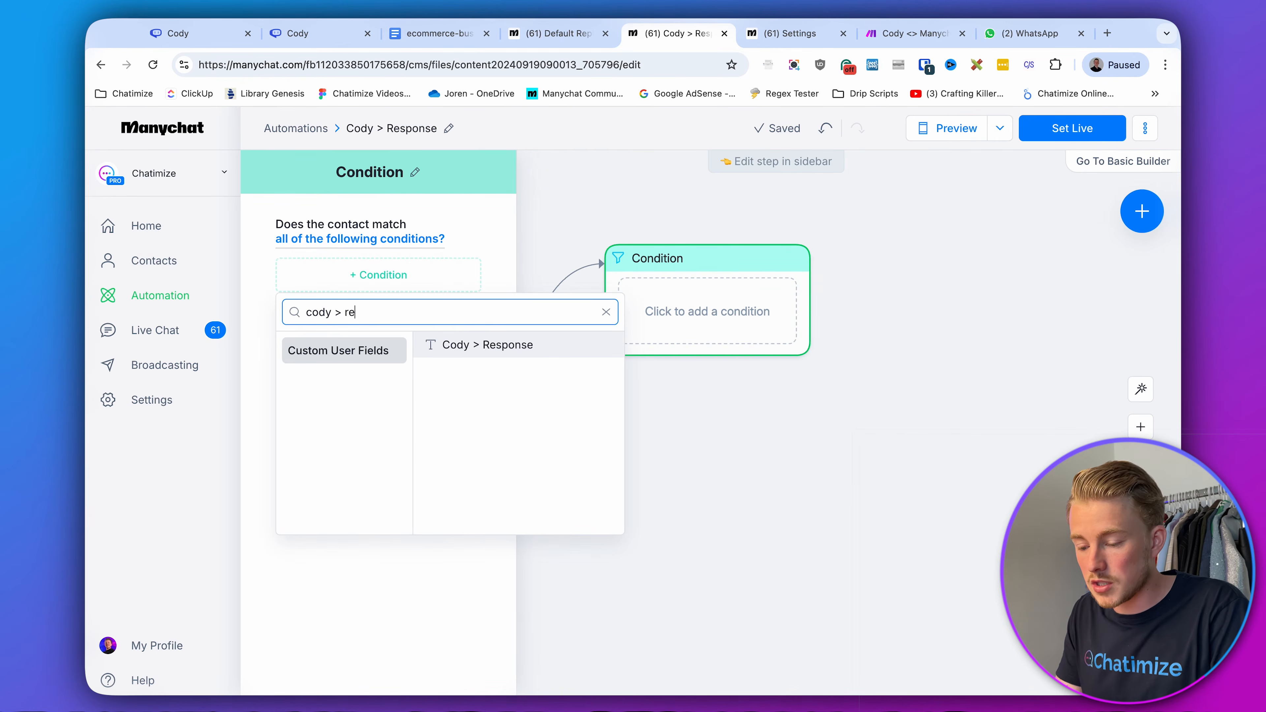
left_click(497, 341)
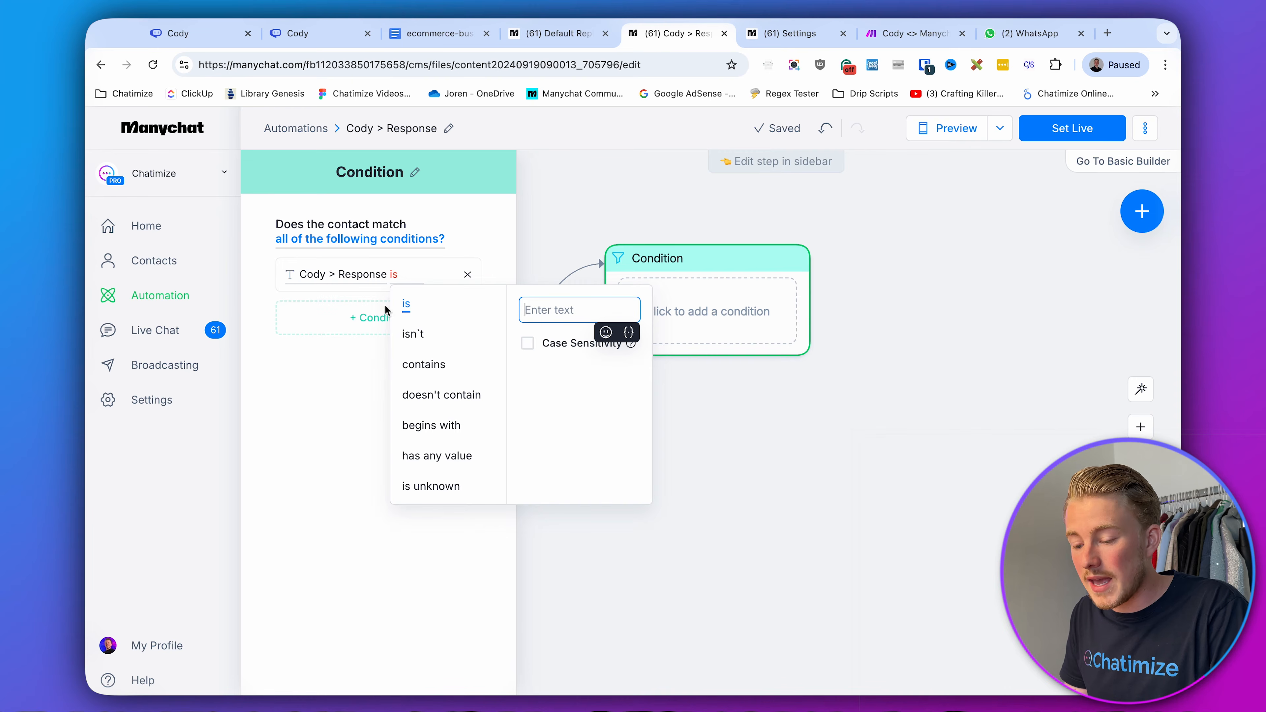
left_click(441, 394)
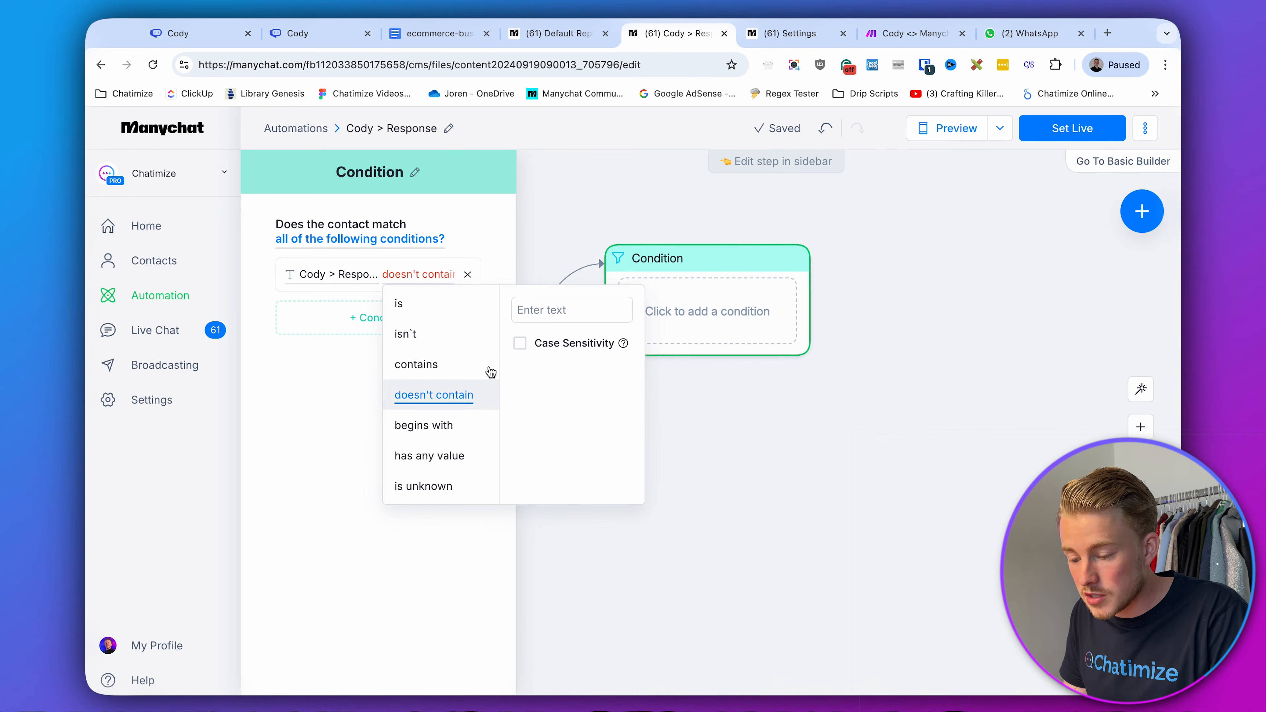
left_click(559, 311)
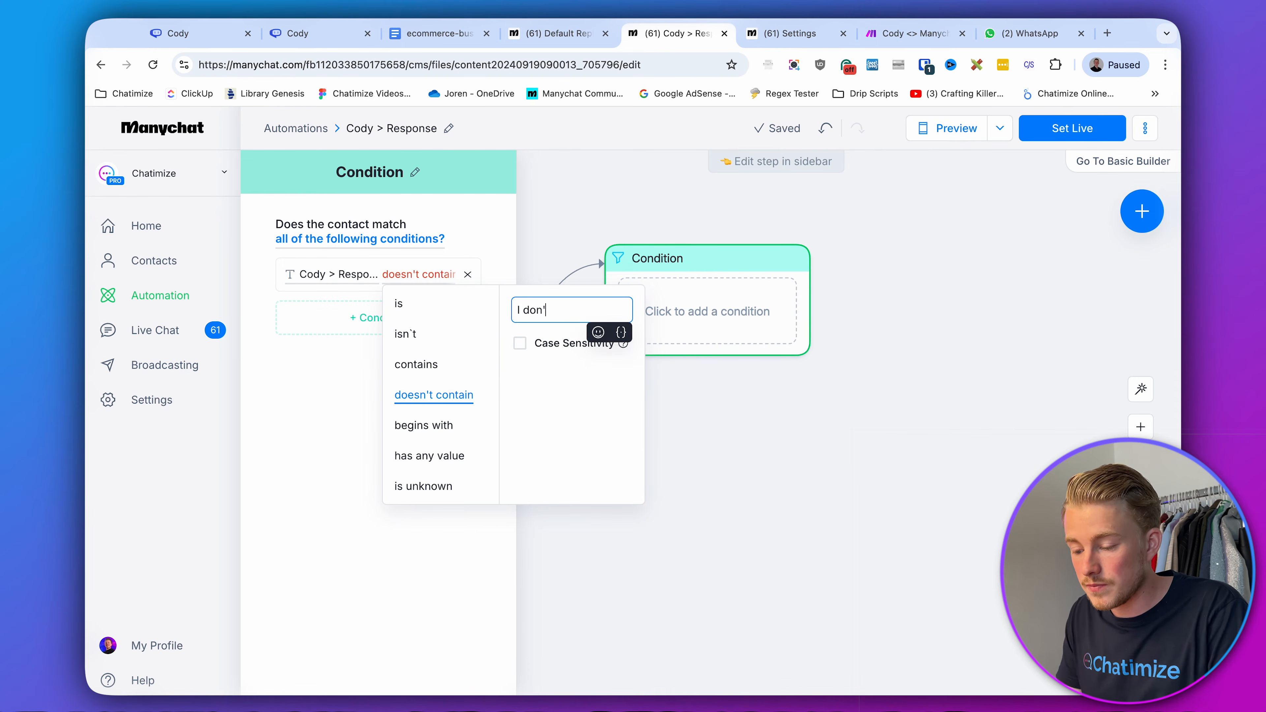
type("I don't know")
left_click(864, 477)
left_click(864, 477)
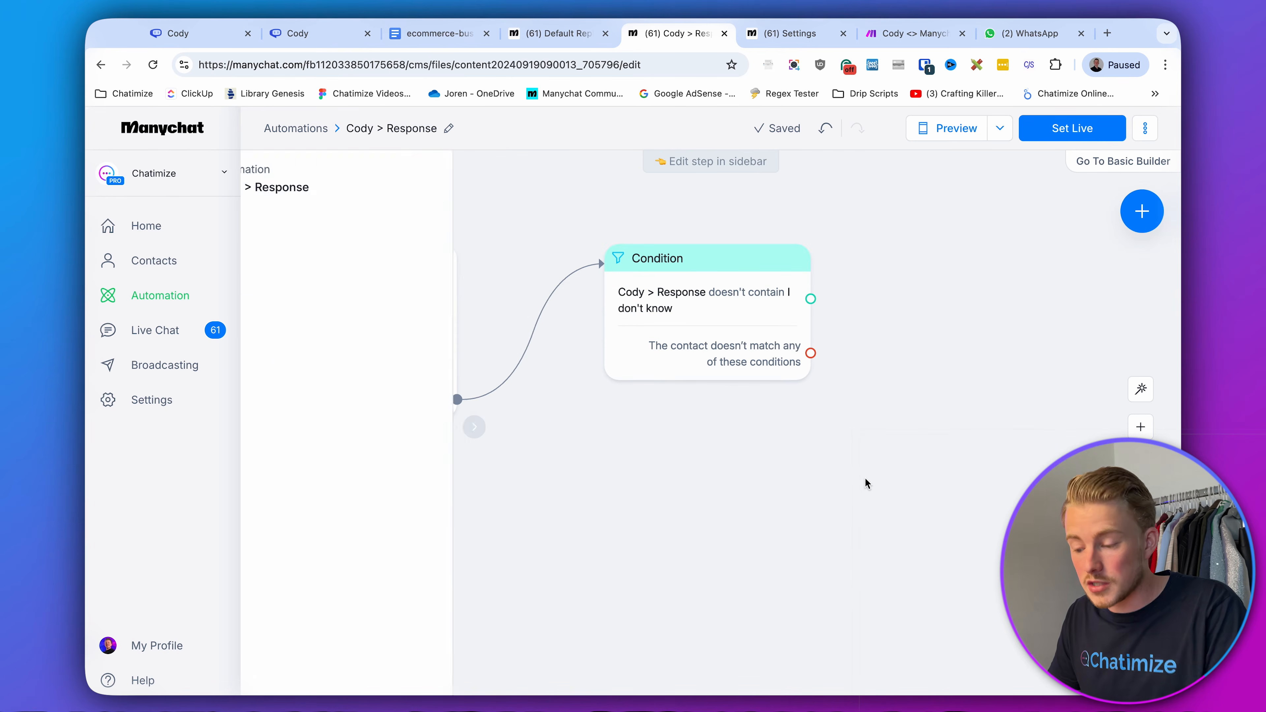
- Connect the condition's matching branch to a new WhatsApp message containing the Cody > Response field
left_click_drag(628, 300, 768, 252)
left_click(821, 310)
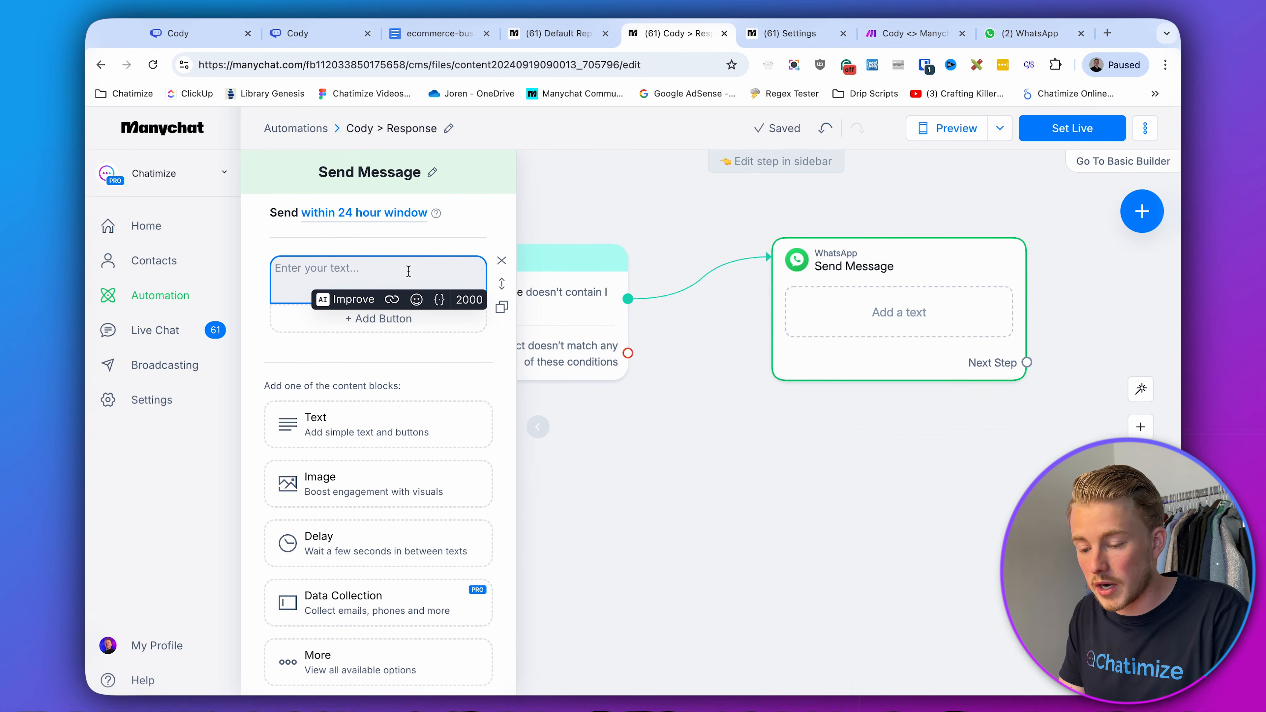
type("{cody >")
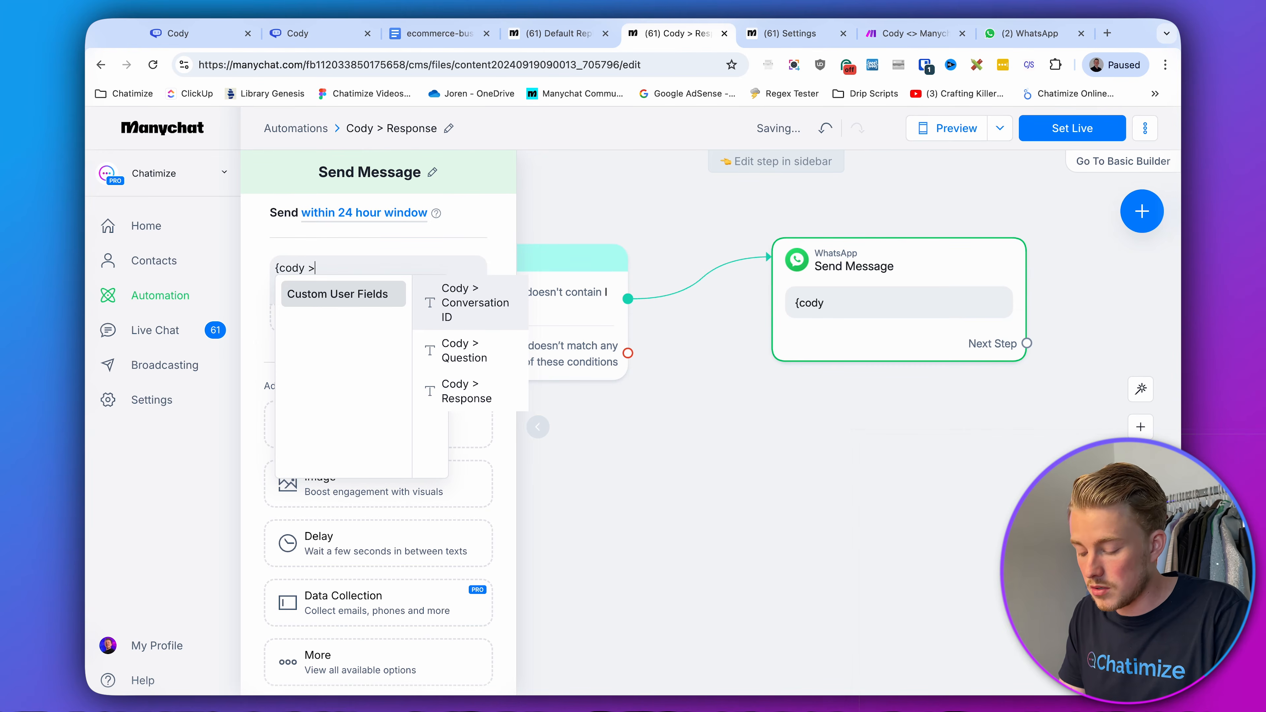
type(" re")
left_click(465, 295)
left_click(778, 482)
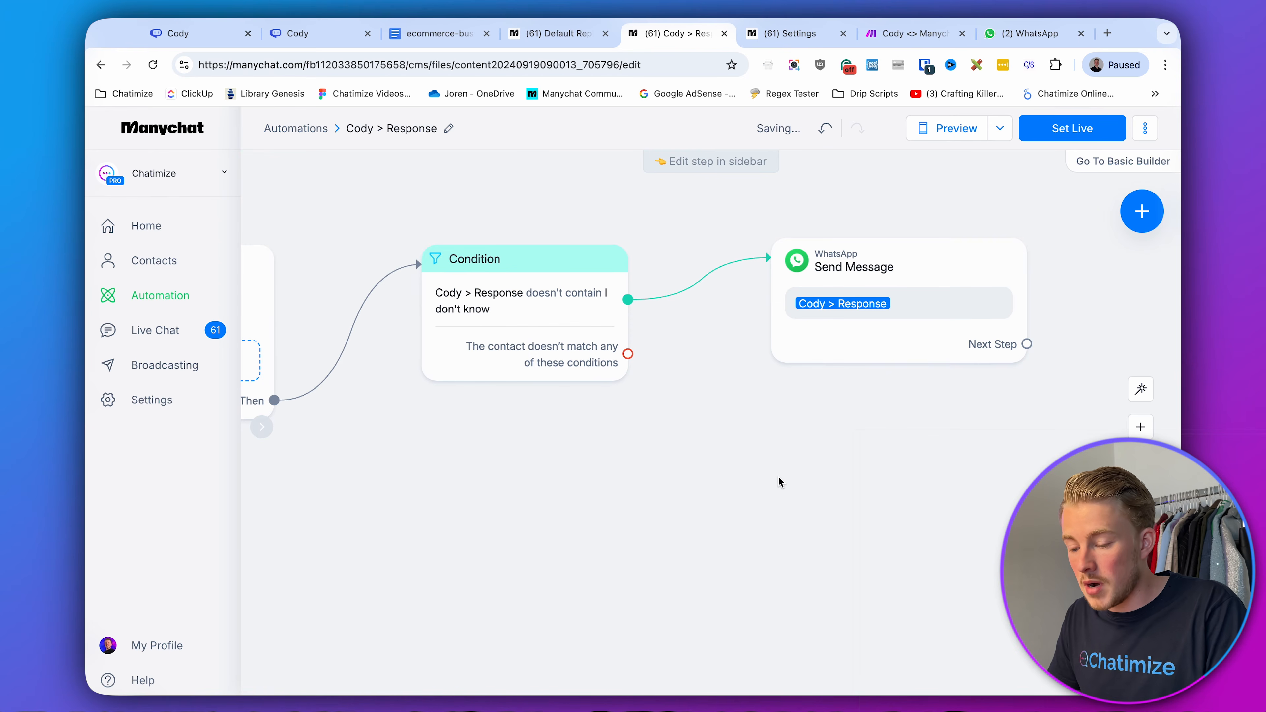
- Connect the condition's non-matching branch to a new WhatsApp message reading "Sorry, but I don't know the answer to that question."
left_click_drag(629, 353, 759, 509)
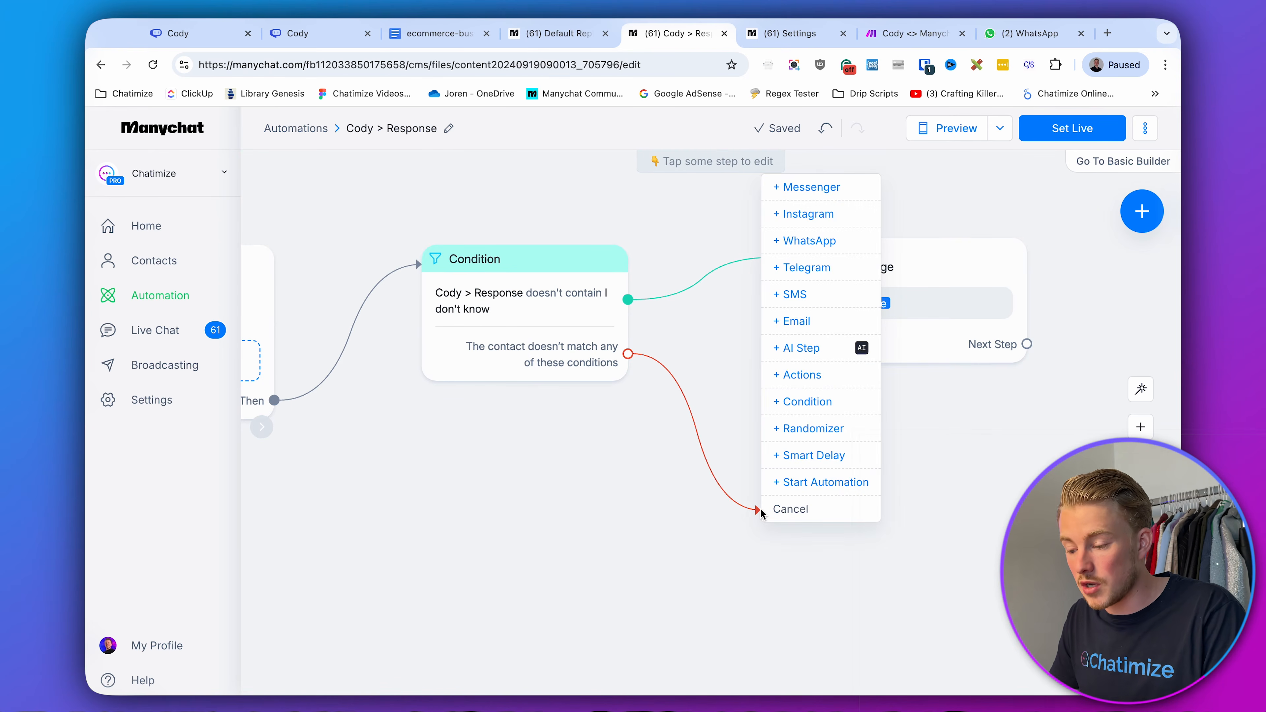
left_click(801, 243)
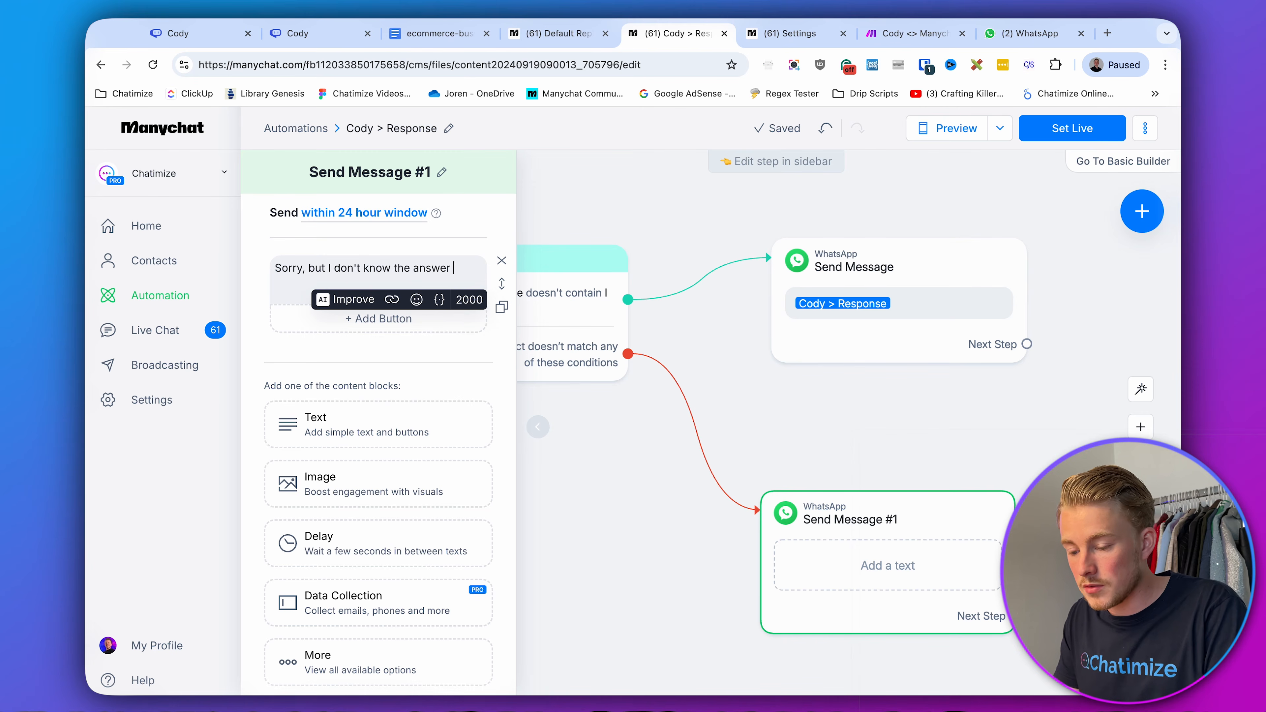
type("question.")
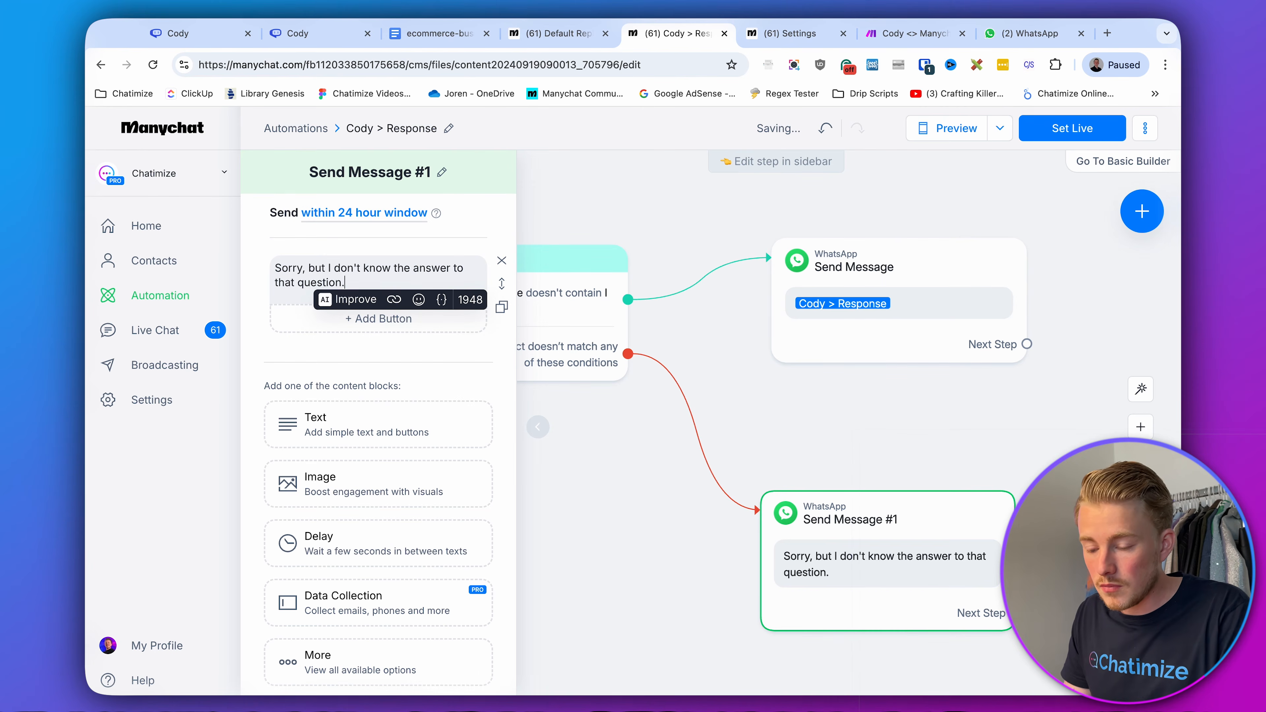
- Add a separate paragraph to the apology message: "Do you want to be connected to a support agent?"
key("Return")
type("Do youw ant t")
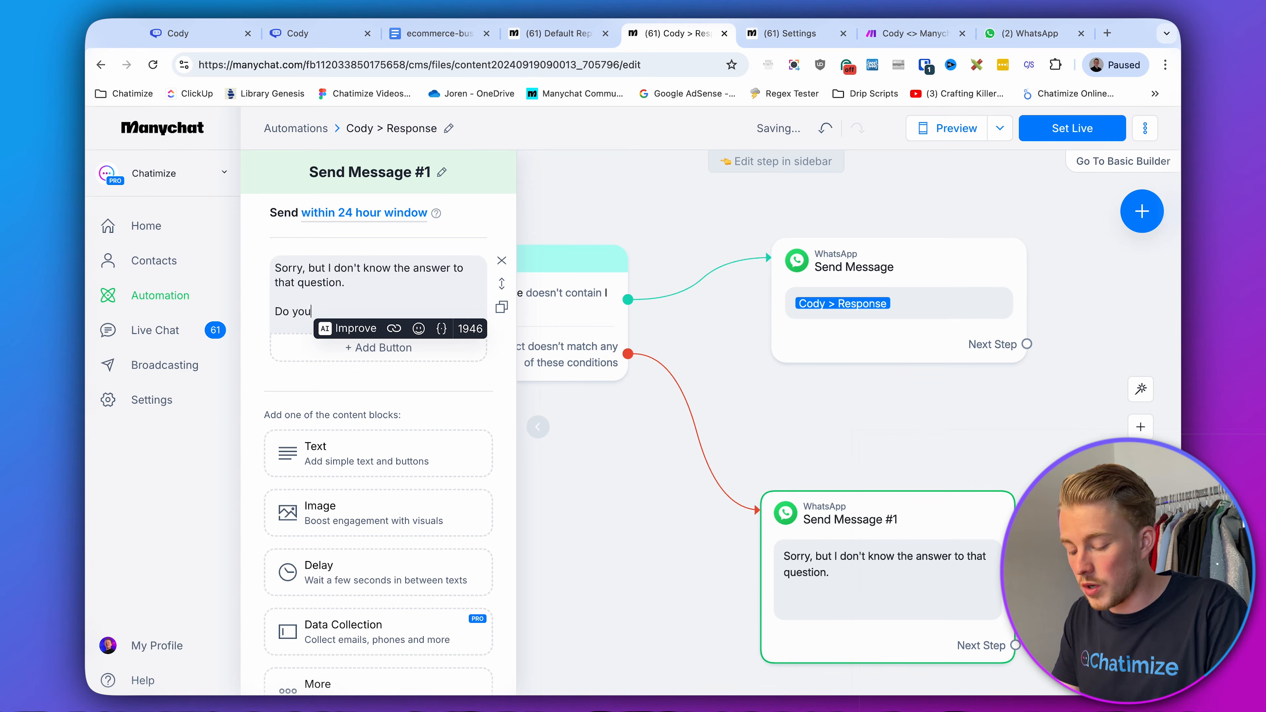
key("BackSpace")
key("BackSpace")
key("BackSpace")
key("BackSpace")
key("BackSpace")
key("BackSpace")
key("BackSpace")
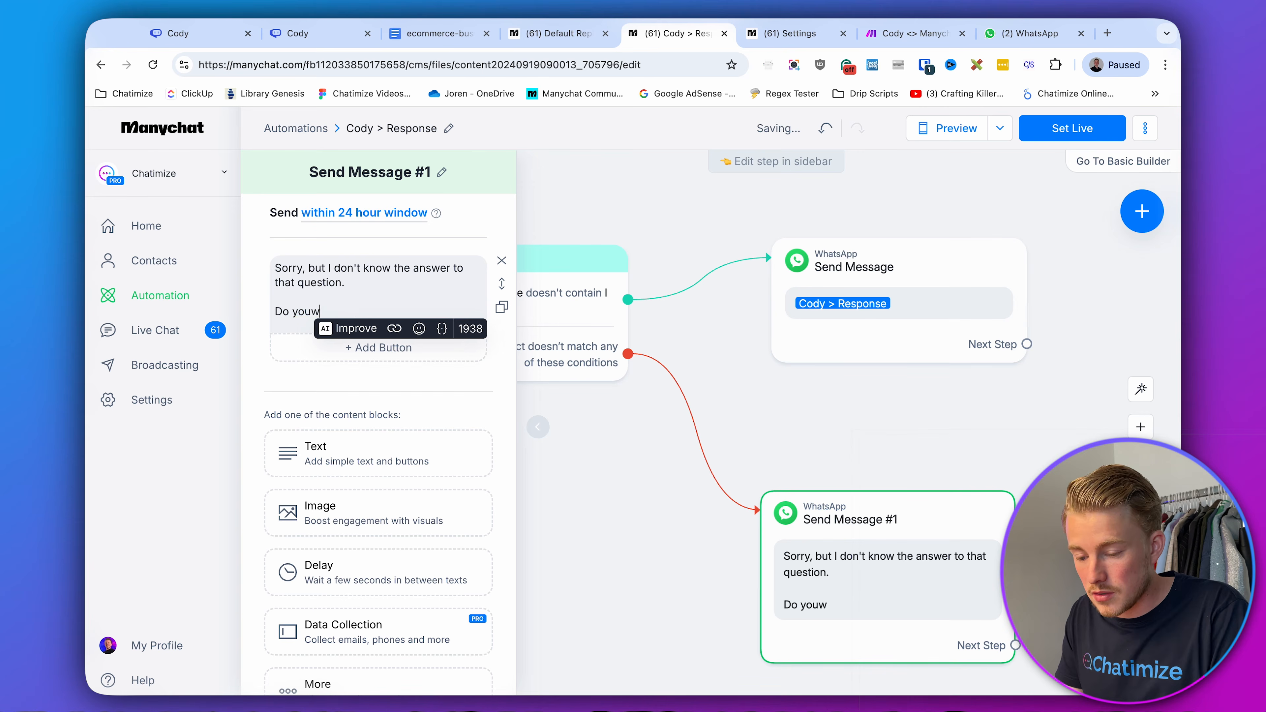
type("want to be connect")
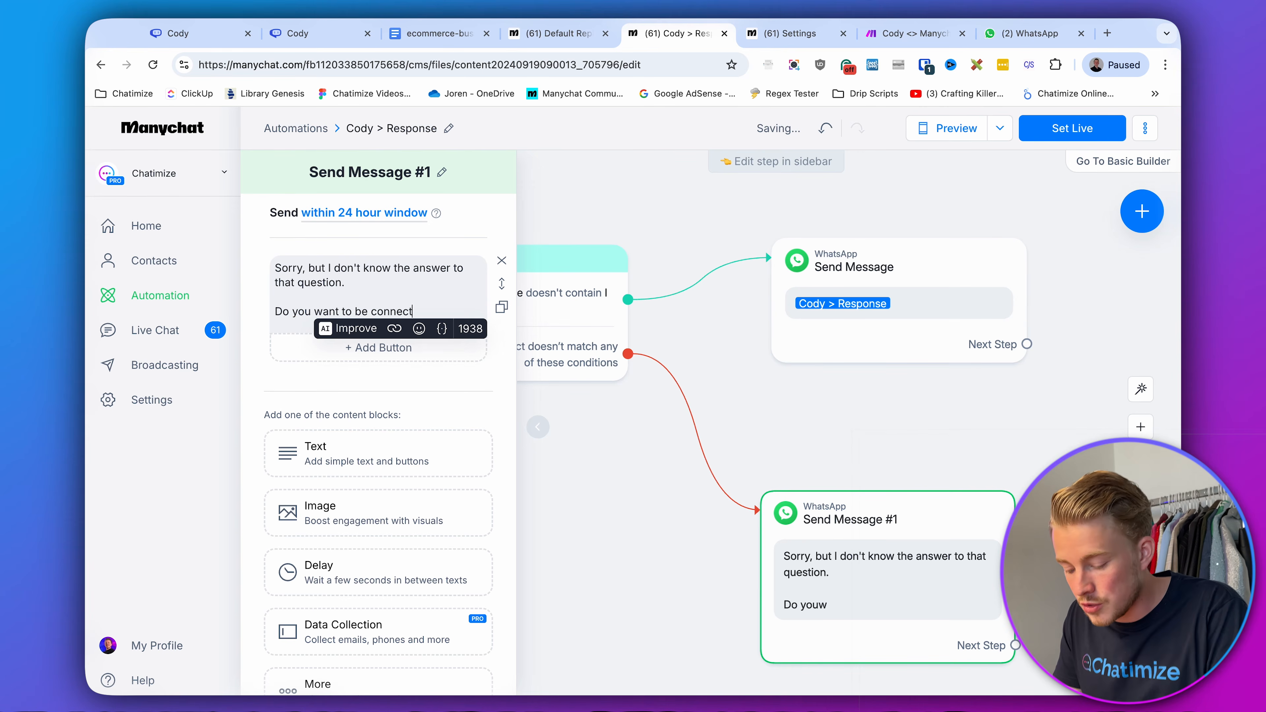
type("ed to a supp")
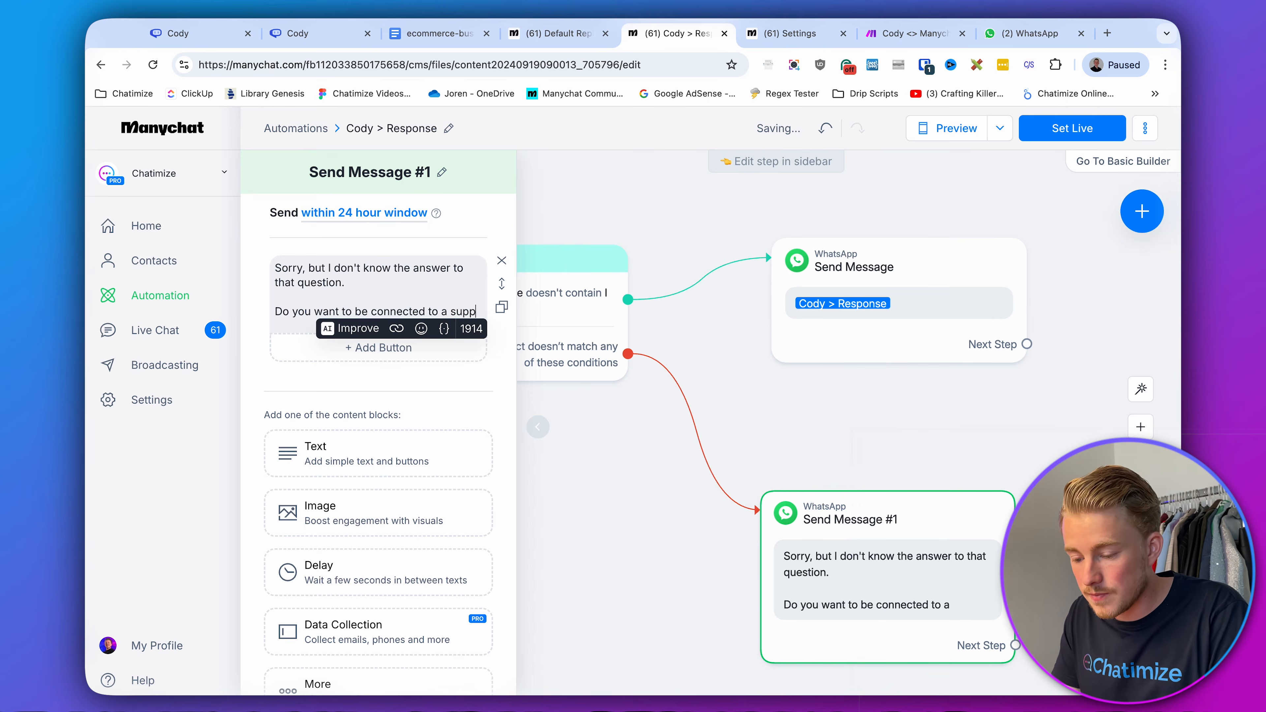
type("ort agent?")
- Add a button titled "Yes, please!" to the apology message
left_click(440, 372)
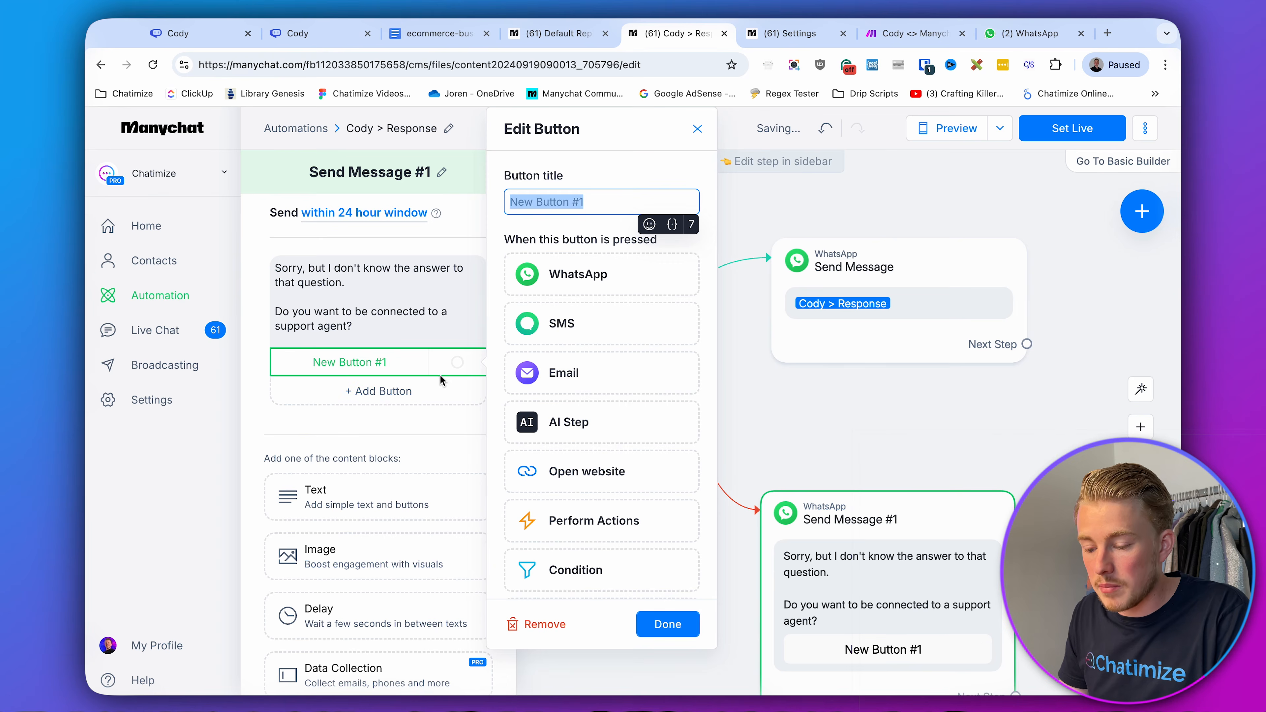
type("yes,")
key("super+a")
type("Yes, please!")
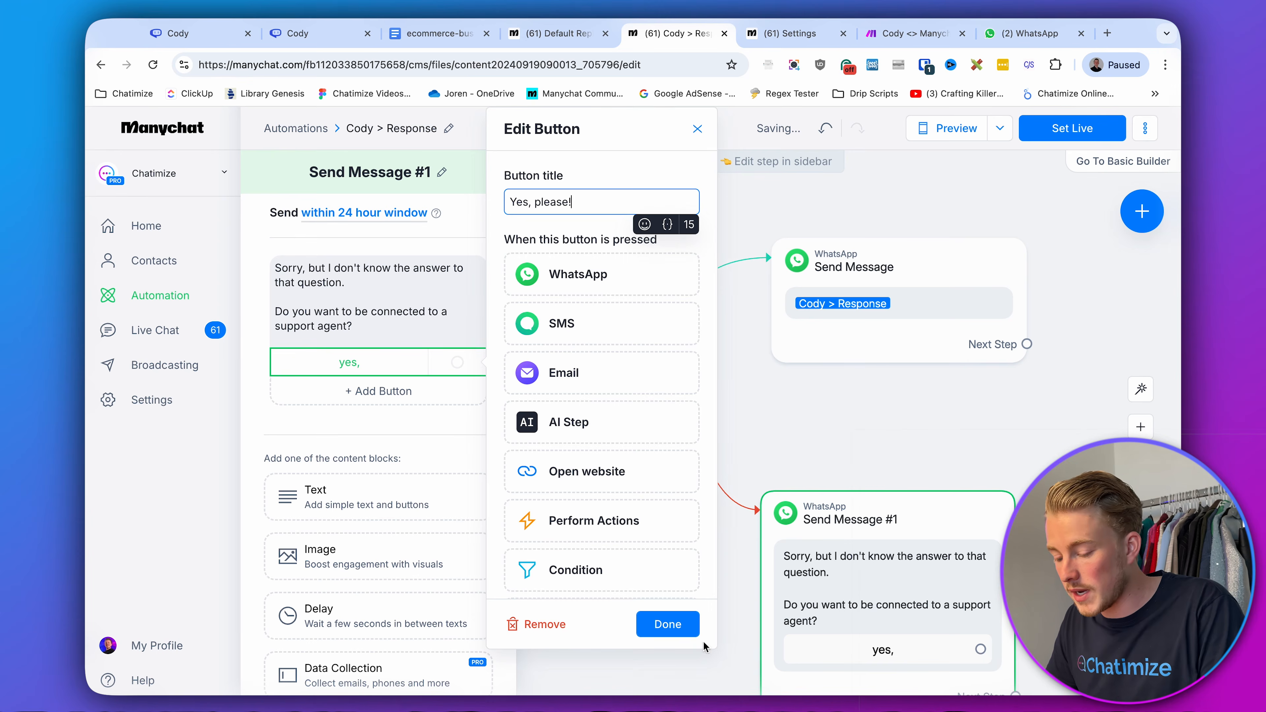
left_click(693, 621)
left_click(958, 438)
- Link the "Yes, please!" button to a new WhatsApp message reading "We will now connect you with a support agent."
left_click_drag(959, 439, 630, 390)
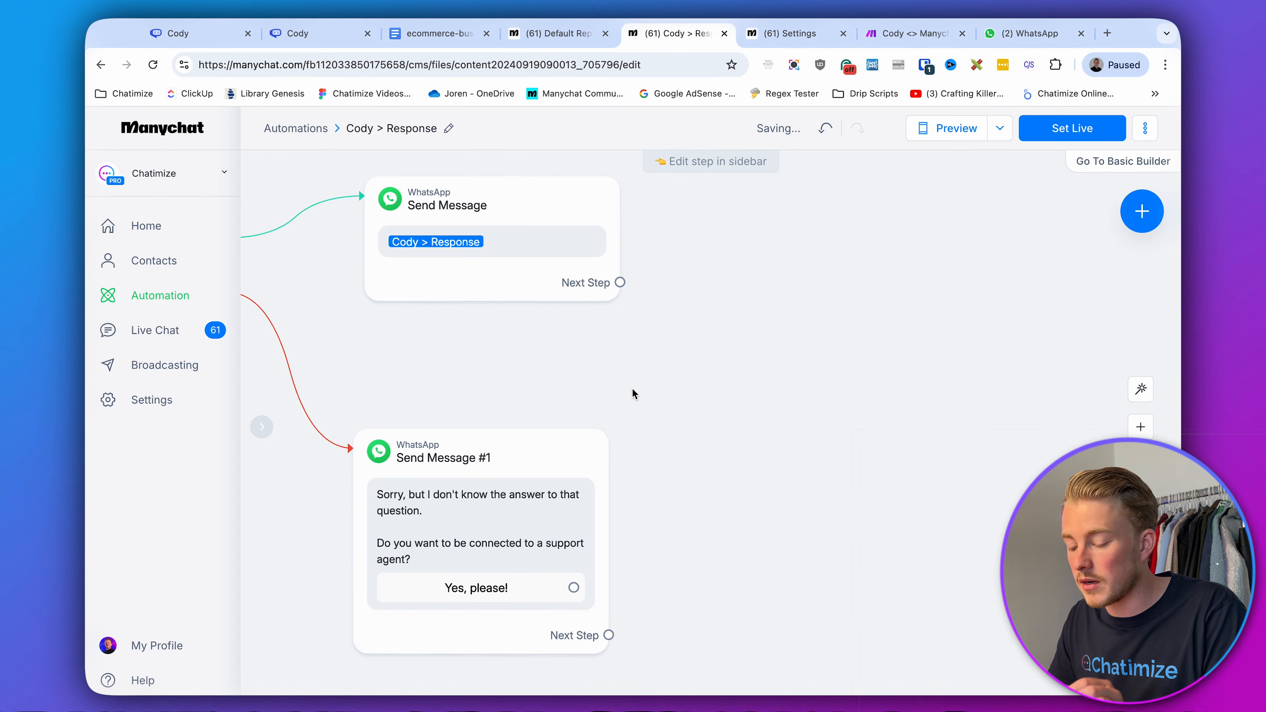
left_click_drag(568, 590, 705, 447)
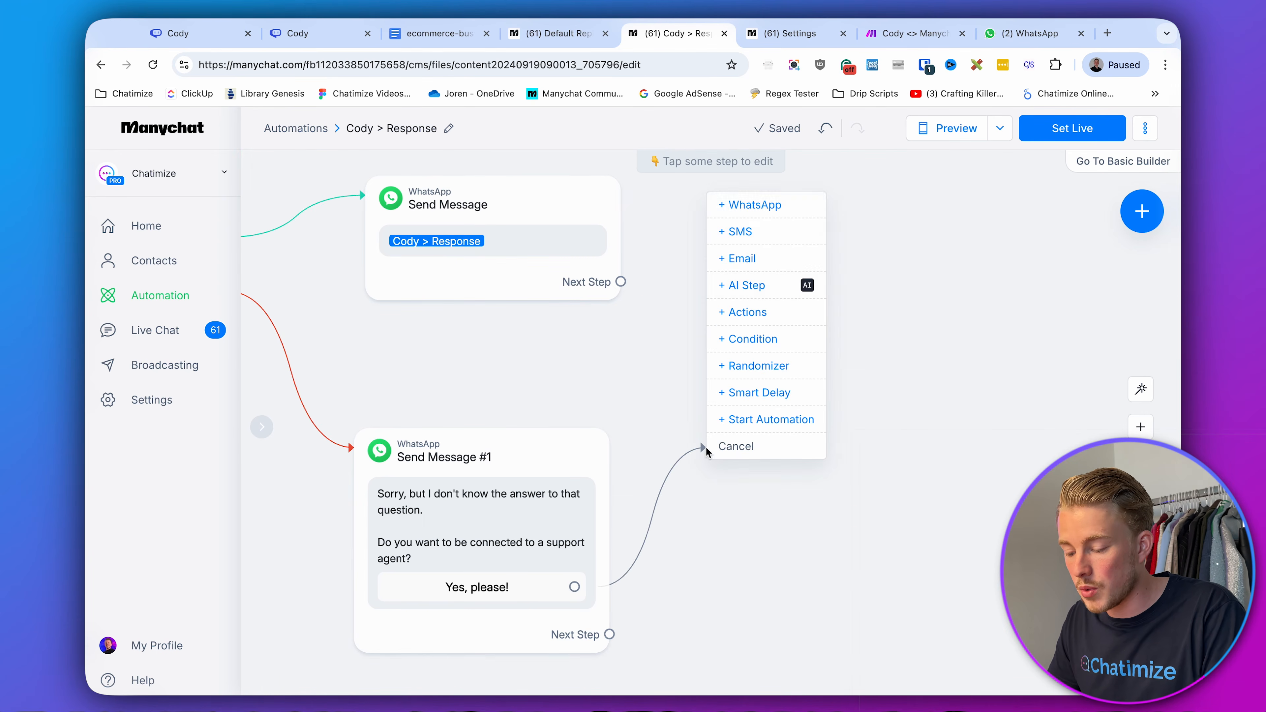
left_click(771, 212)
type("We will now c")
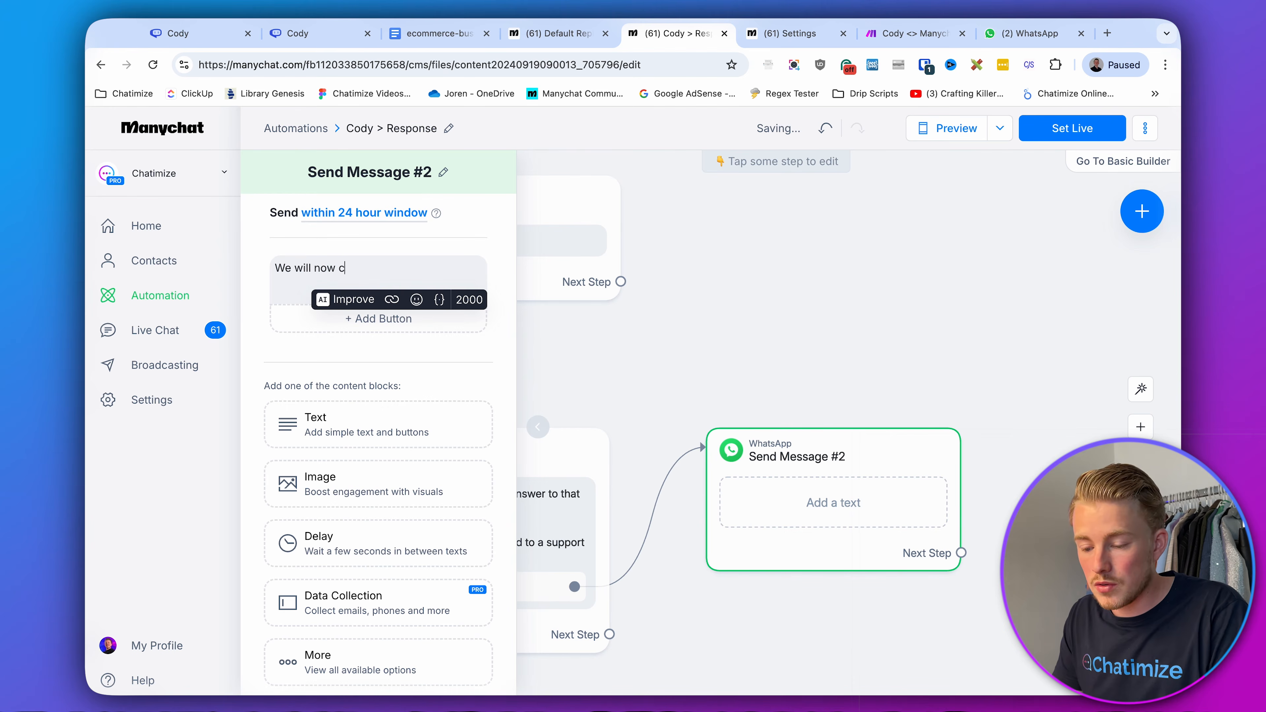
type("onnect you with a supp")
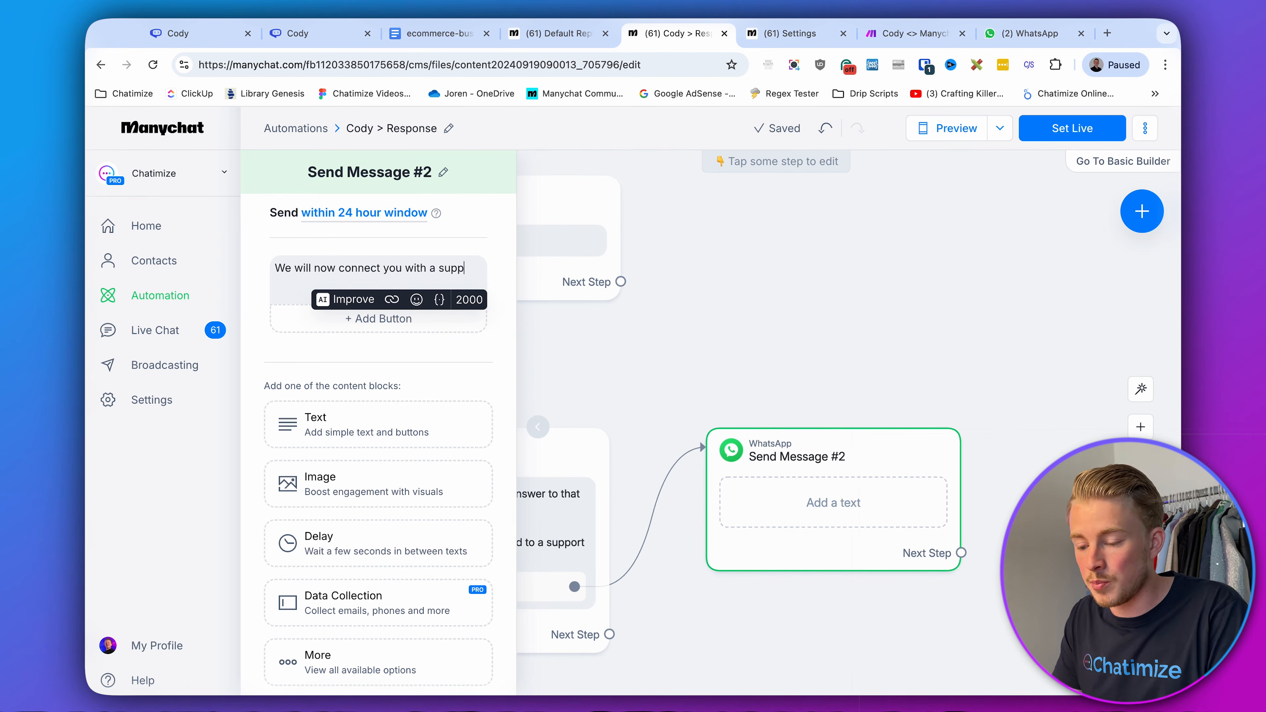
type("ort agent.")
left_click(916, 414)
- Connect an Actions step after the support agent message and add the Live Chat action Mark conversation as Open
left_click_drag(1027, 396, 699, 380)
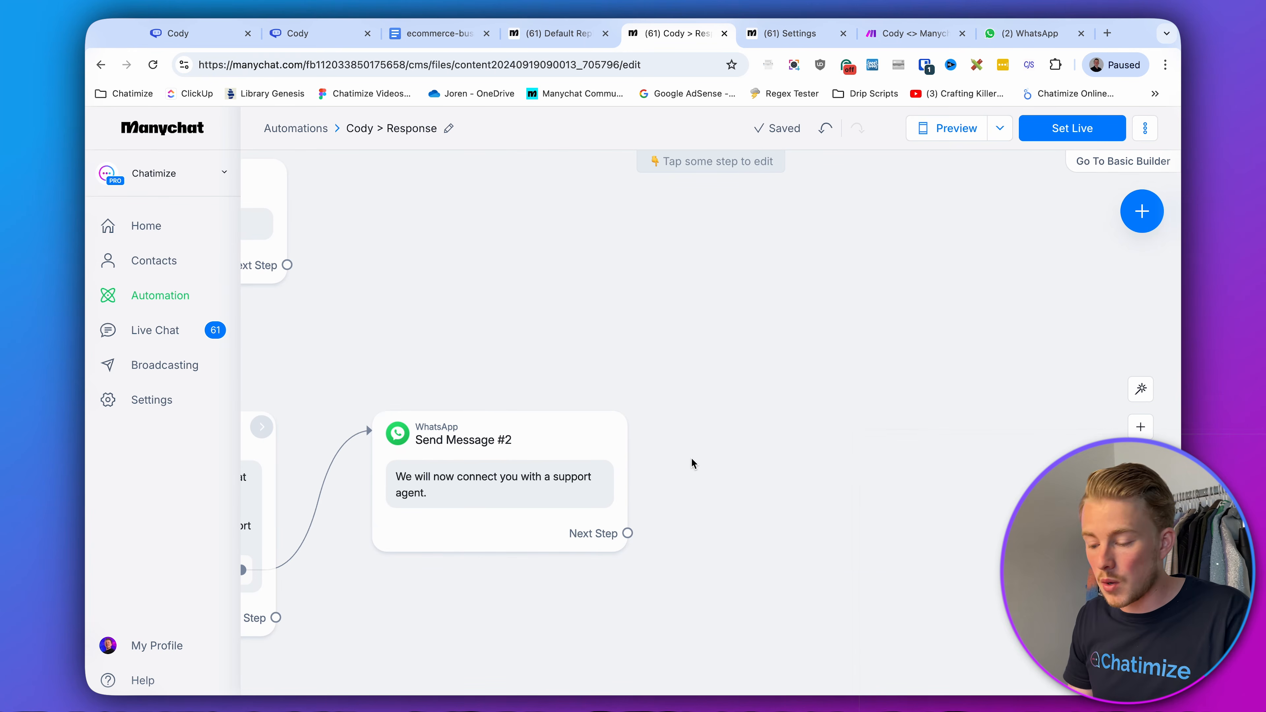
left_click_drag(629, 531, 703, 422)
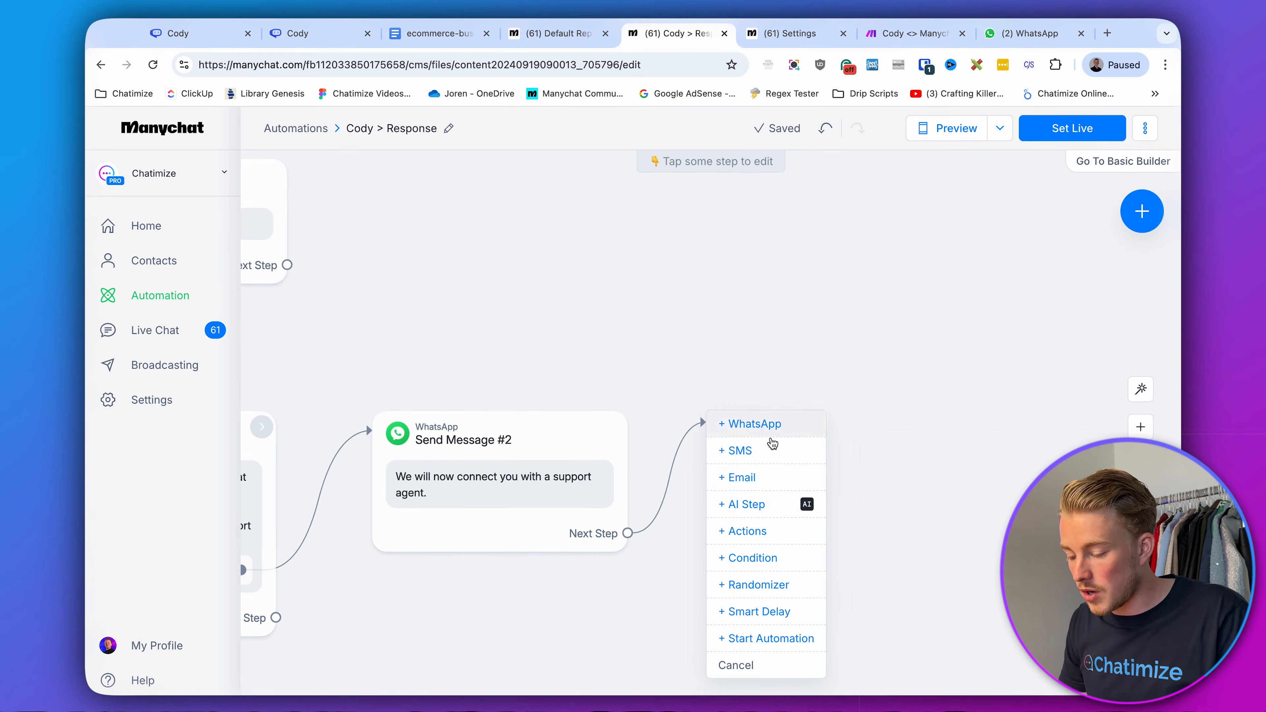
left_click(761, 533)
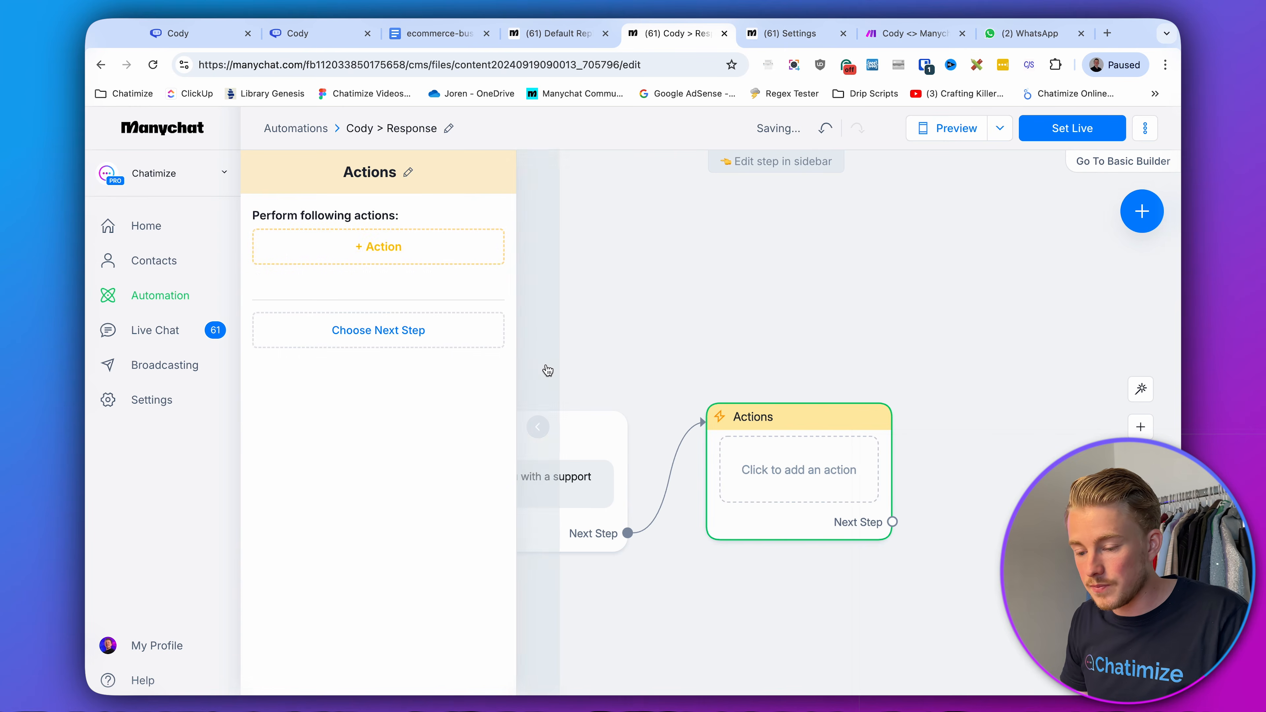
left_click(396, 249)
left_click(375, 272)
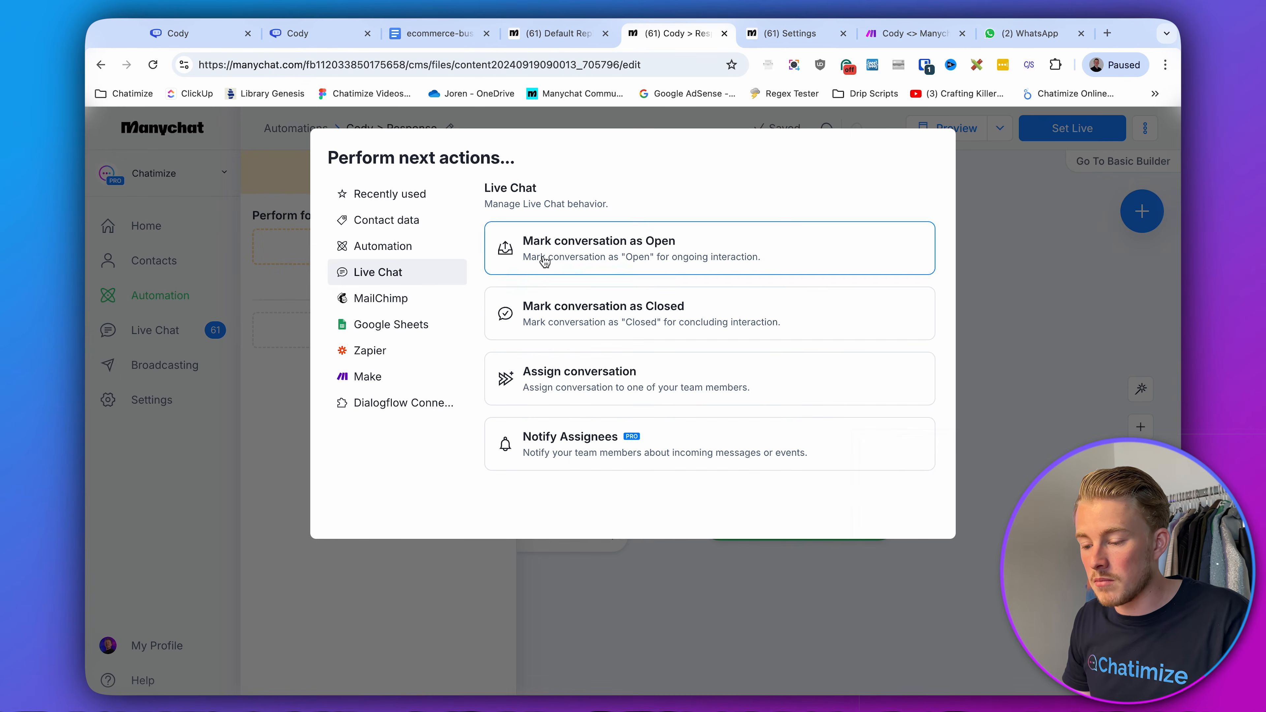
left_click(528, 249)
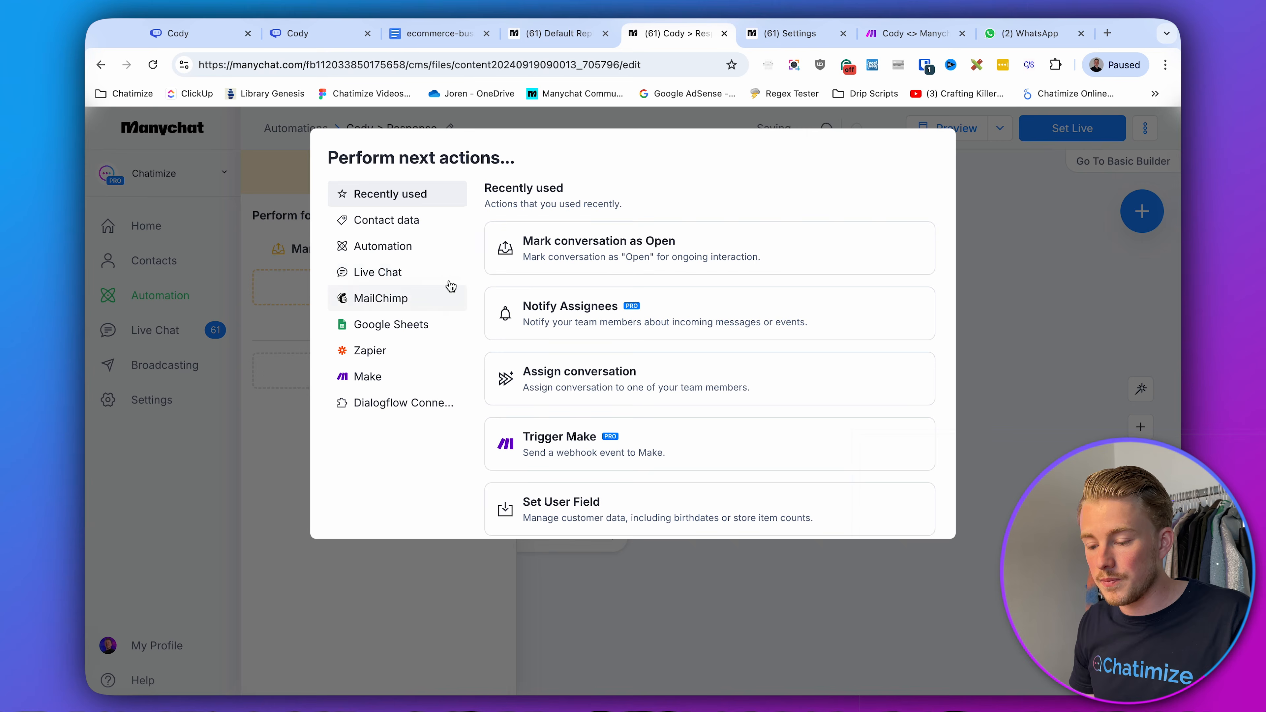
- Add an Assign conversation action and assign it to the first agent in the team list
left_click(380, 272)
left_click(566, 376)
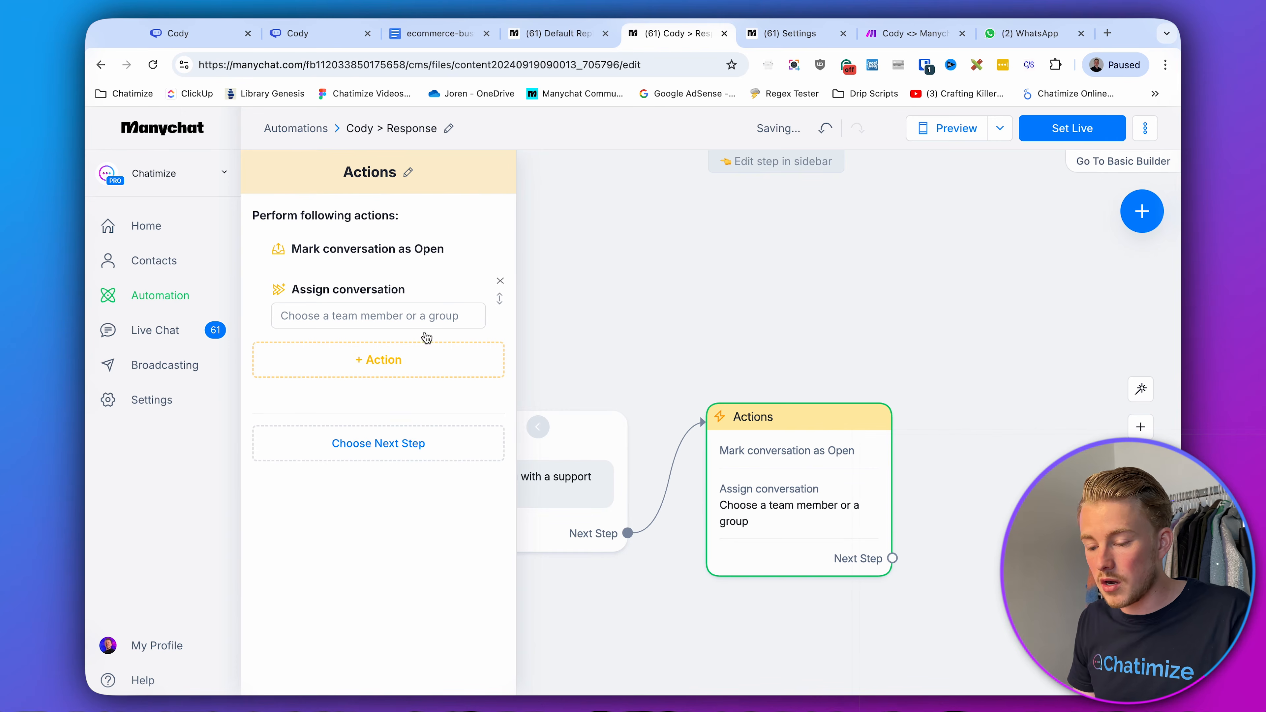
left_click(410, 315)
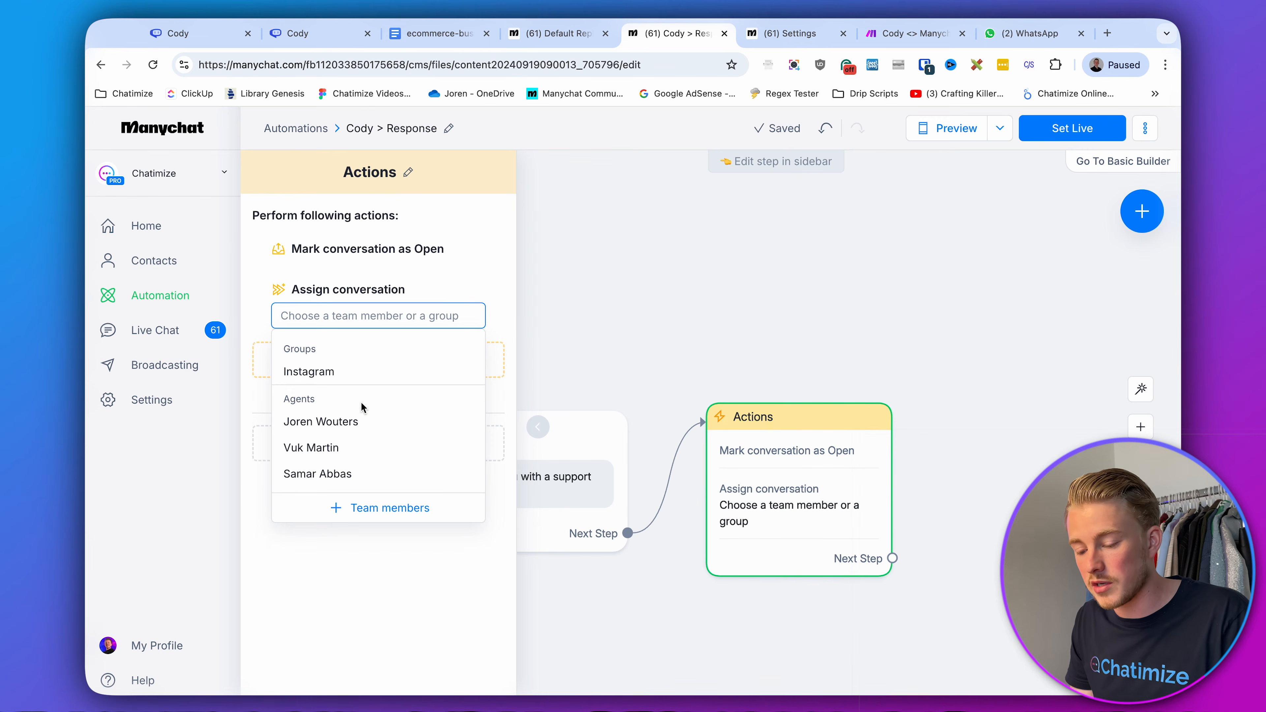
left_click(361, 421)
- Add the Live Chat action Notify Assignees to the Actions step, after Assign conversation
left_click(344, 372)
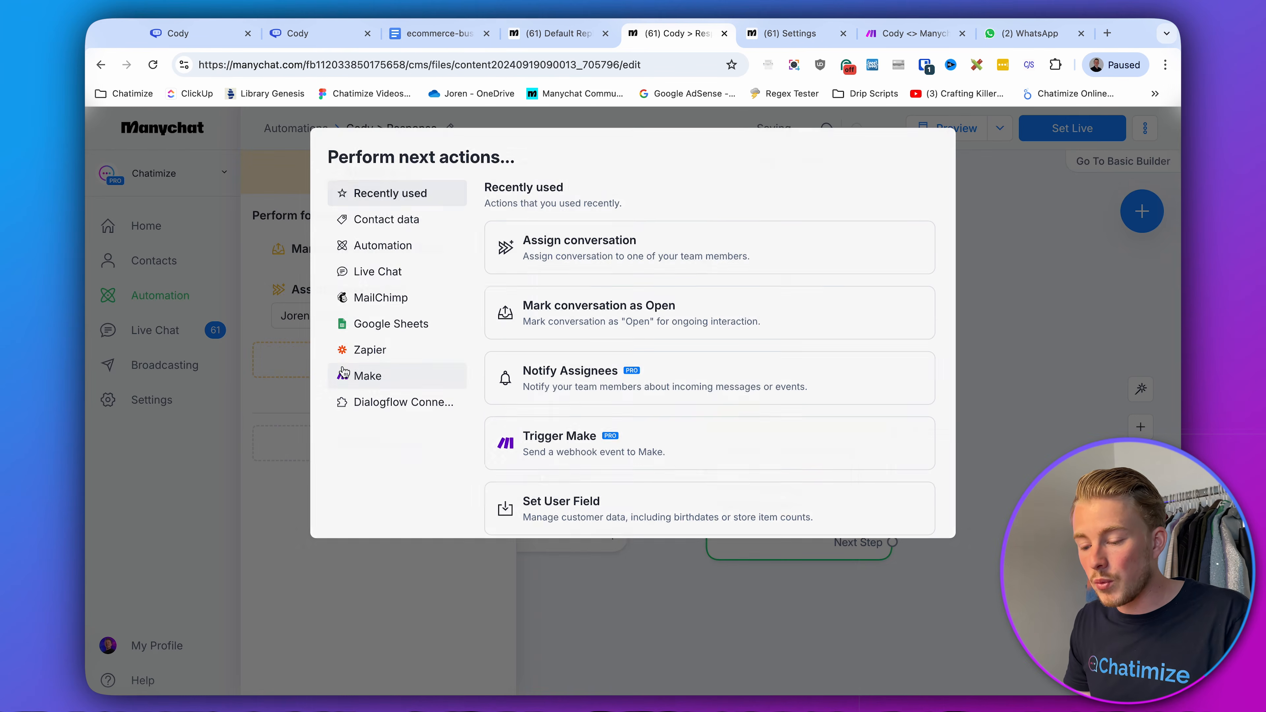
left_click(382, 272)
left_click(563, 434)
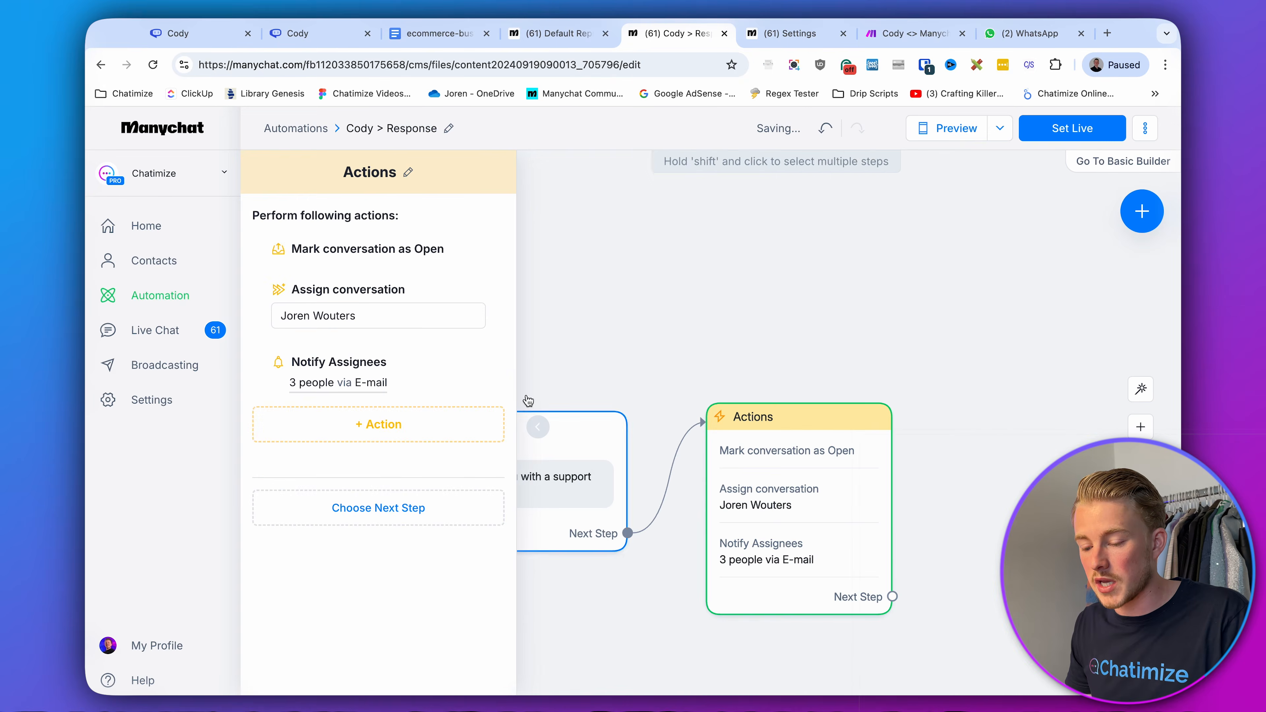
- Change the Notify Assignees notification text after the Full Name field to "has a question."
left_click_drag(516, 480, 454, 471)
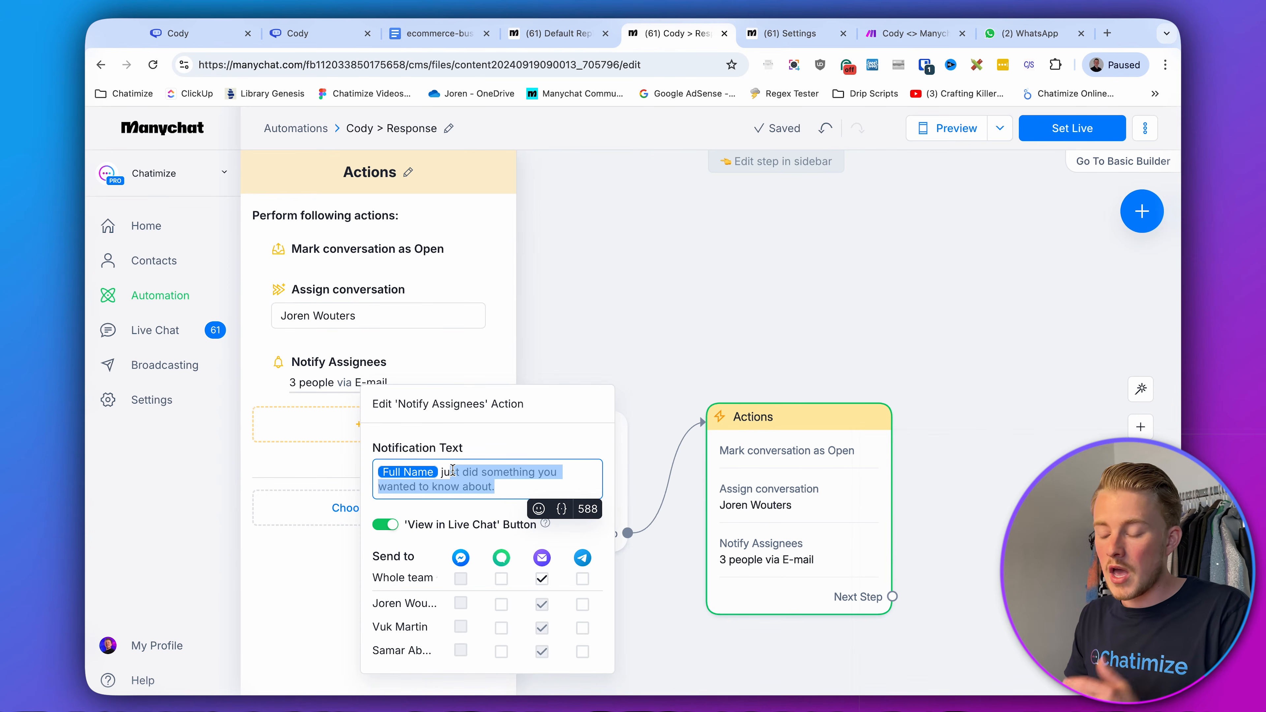
key("BackSpace")
key("BackSpace")
key("BackSpace")
type("ha")
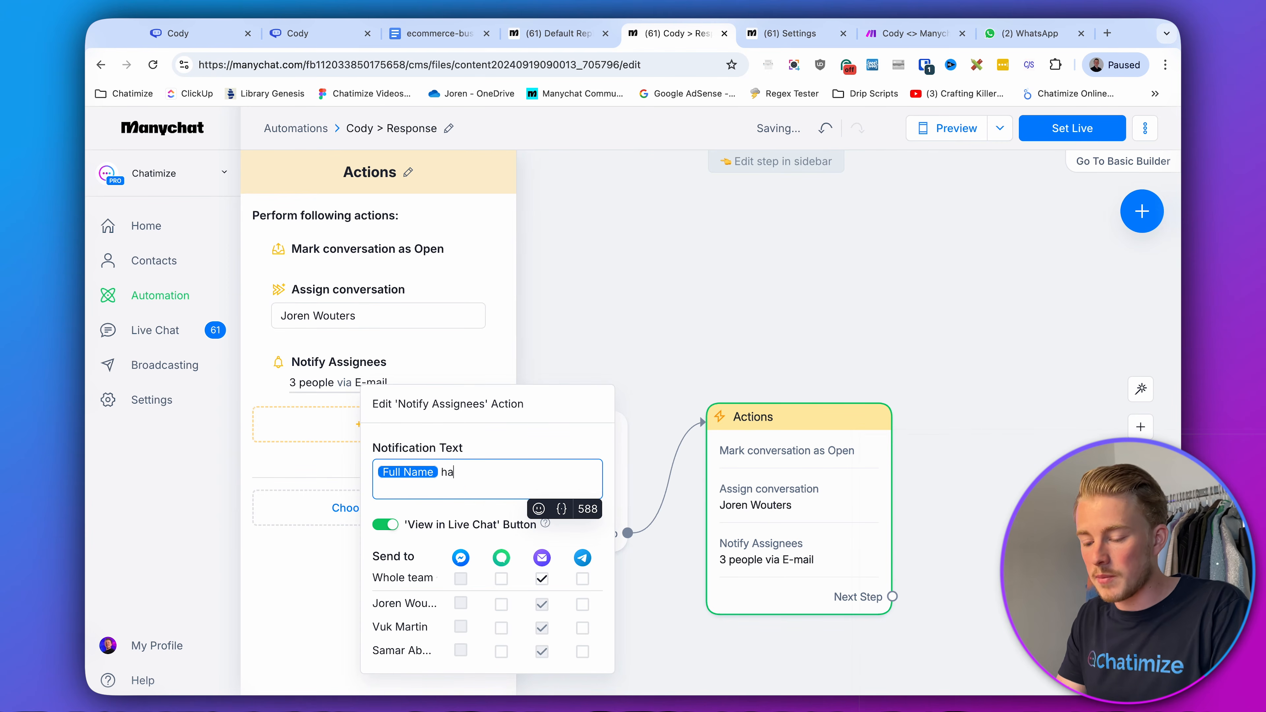
type("s a question.")
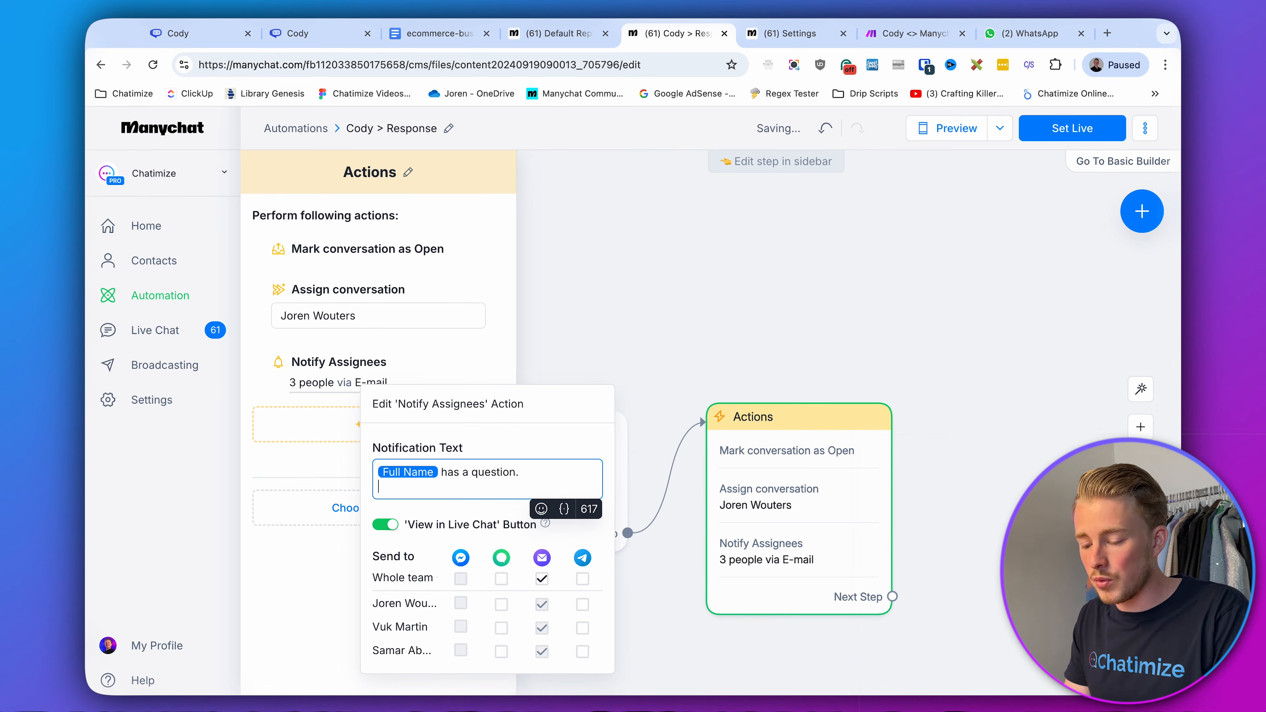
- Add a separate line "Question:" to the notification text, followed by the Cody > Response custom user field
key("Return")
key("Return")
type("Question:")
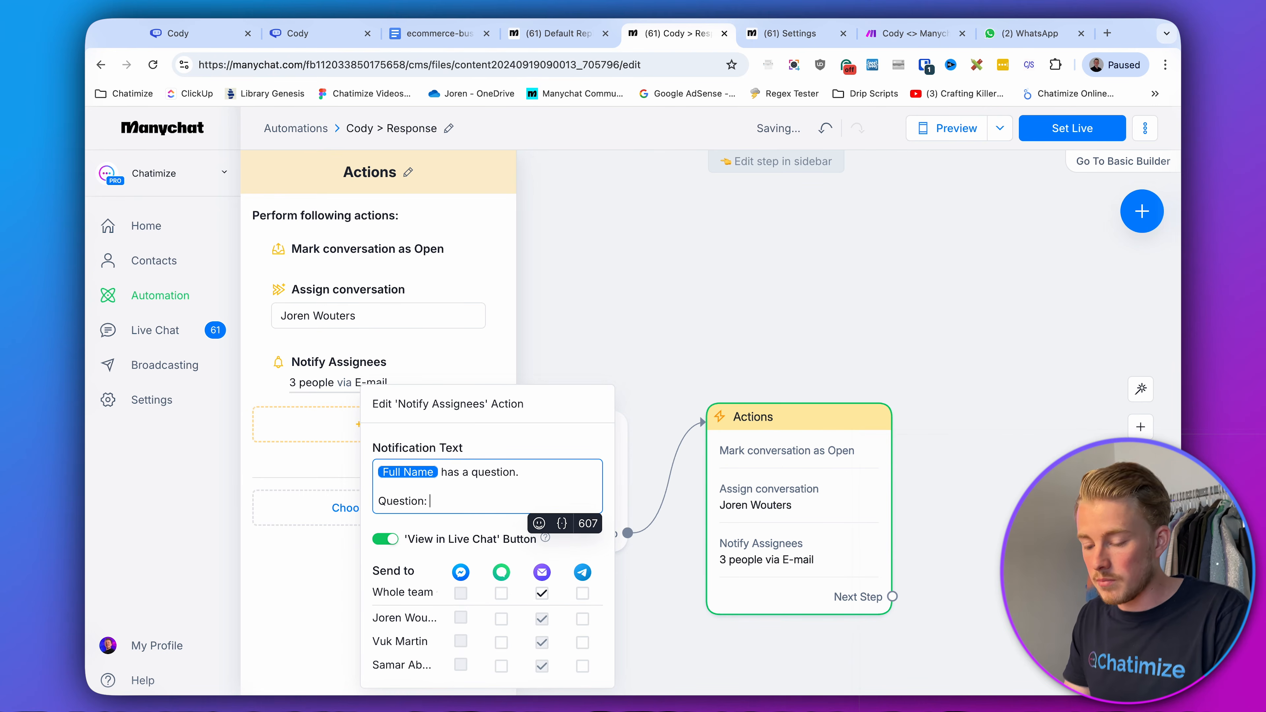
left_click(562, 523)
type("cody > ")
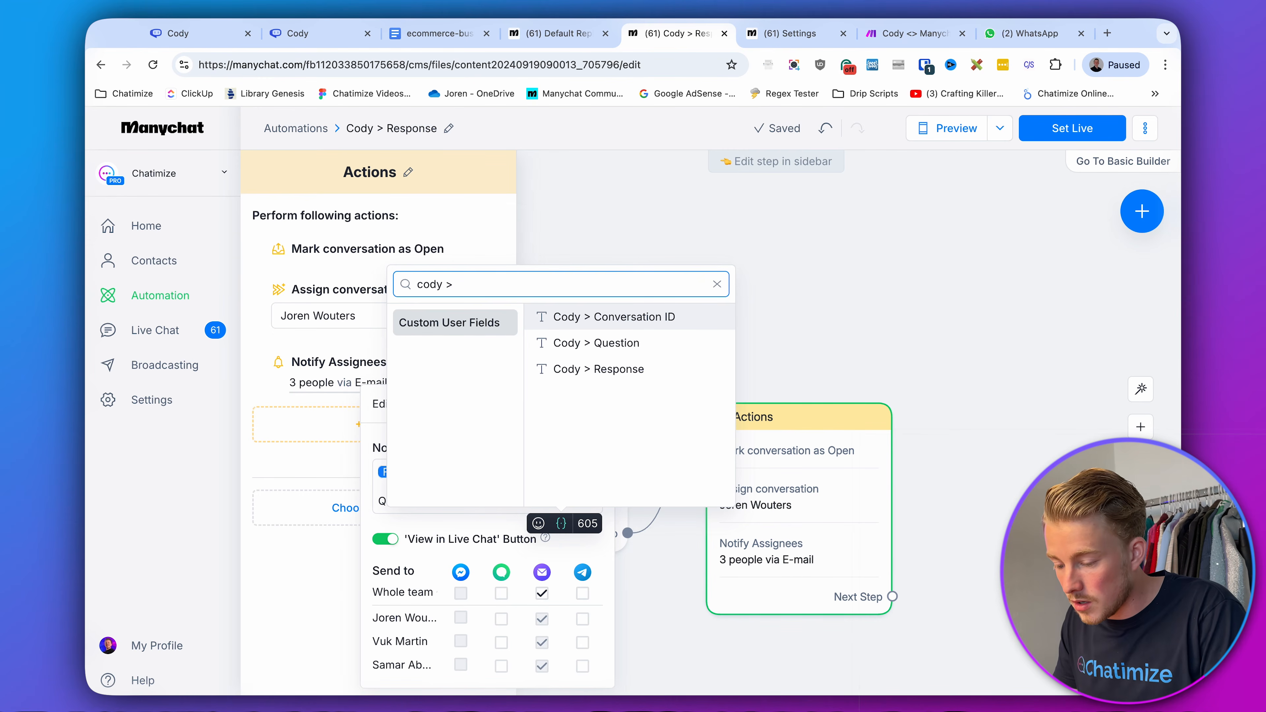
type("respon")
left_click(650, 317)
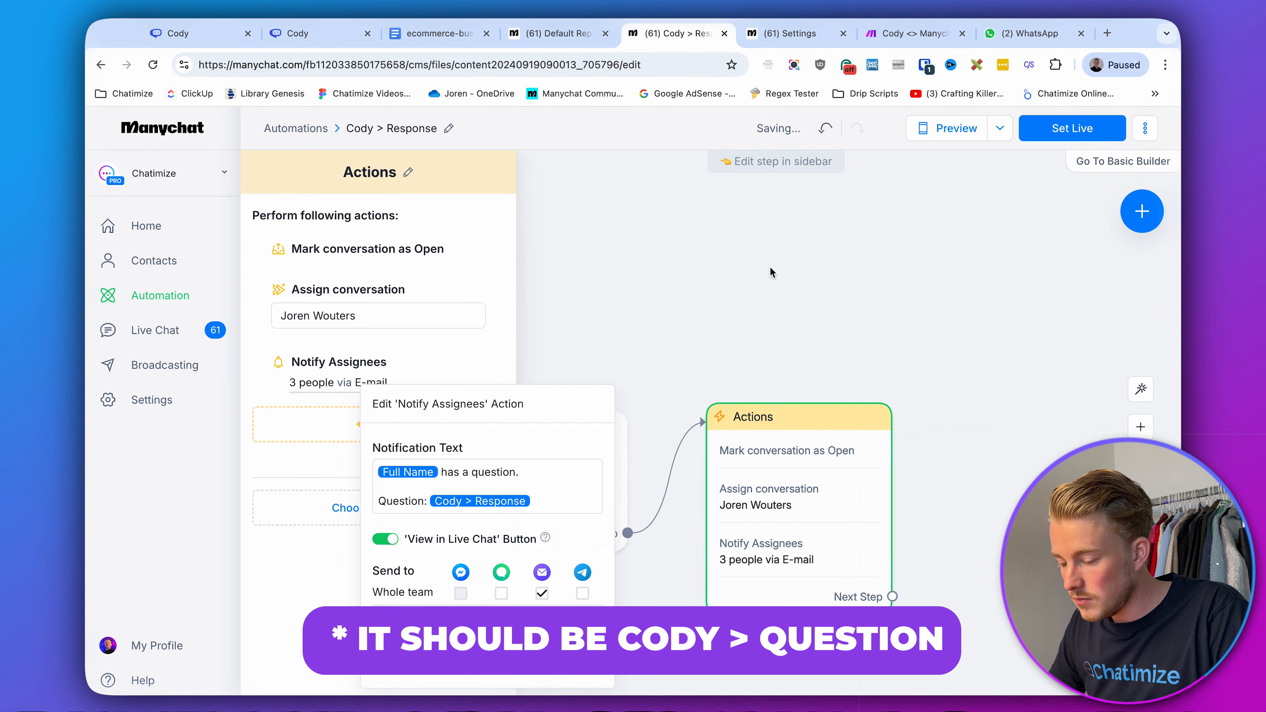
- Close the notification settings and set the Cody > Response automation live
left_click(769, 267)
left_click(800, 269)
left_click(1059, 132)
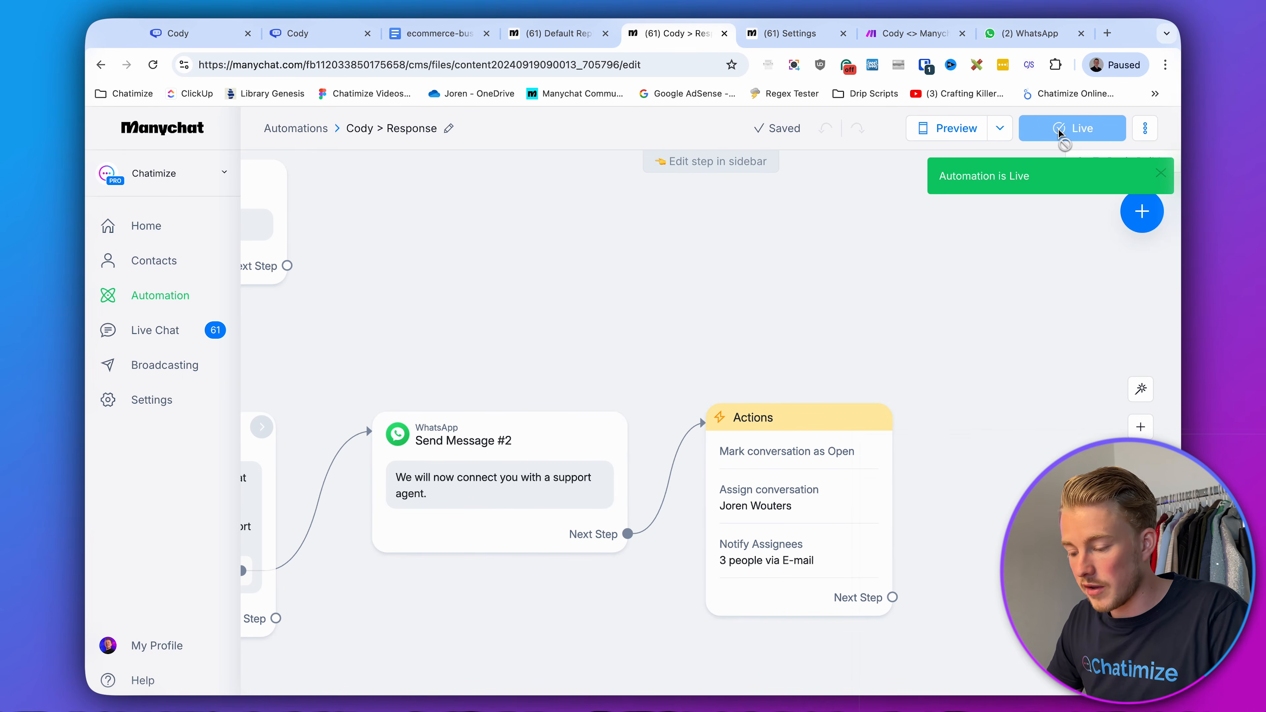
scroll(664, 303, "down", 2)
left_click_drag(664, 302, 989, 303)
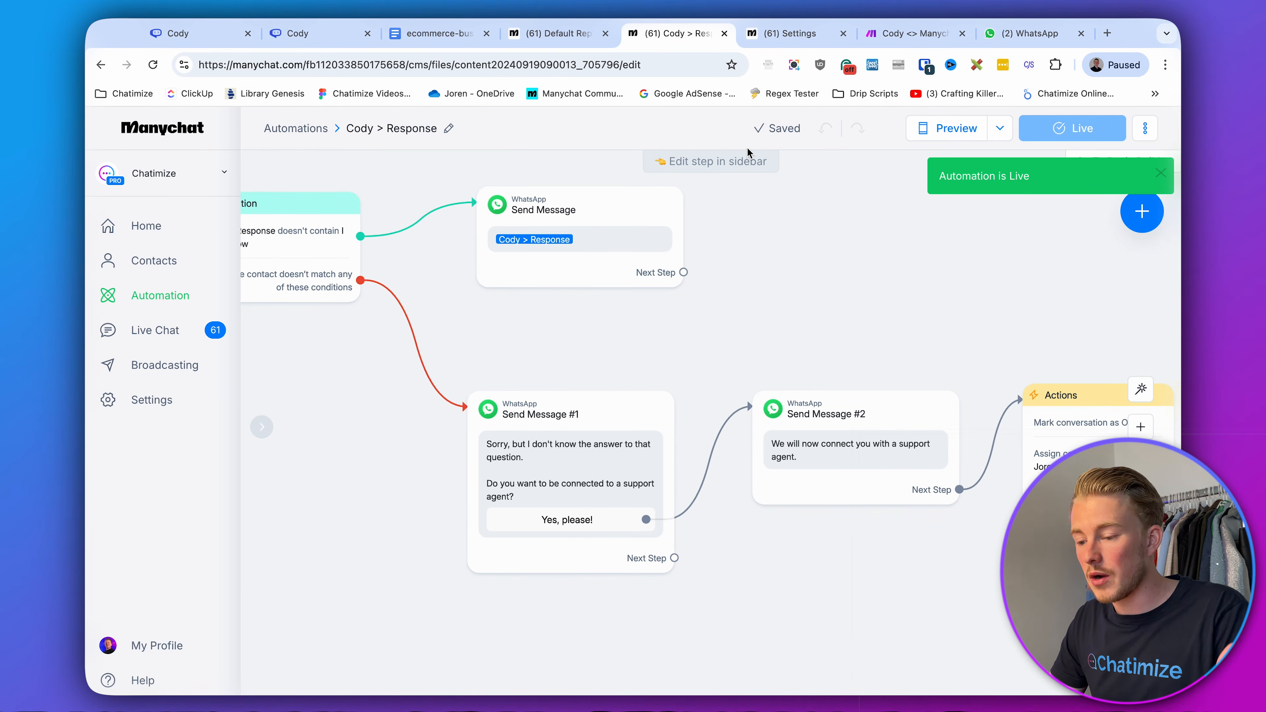
- Review the WhatsApp Default Reply automation and the Cody <> Manychat Integration scenario in Make
left_click(565, 36)
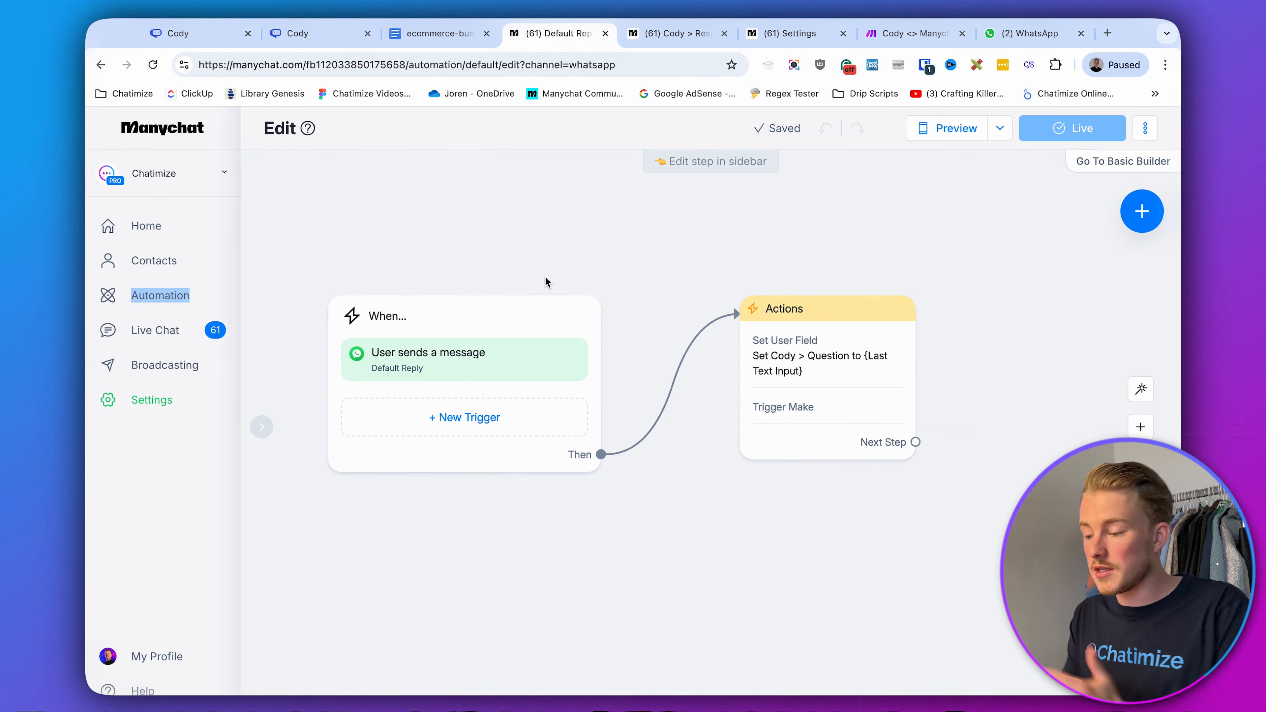
left_click(921, 38)
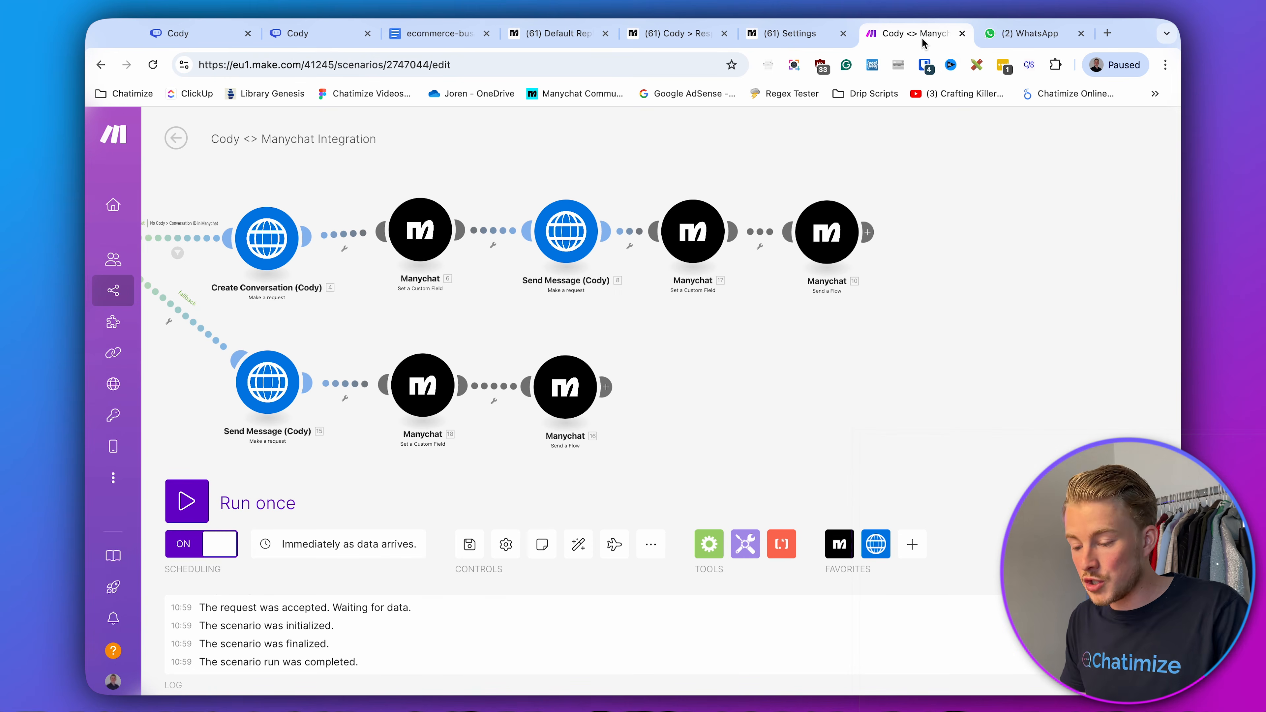
left_click_drag(708, 364, 981, 453)
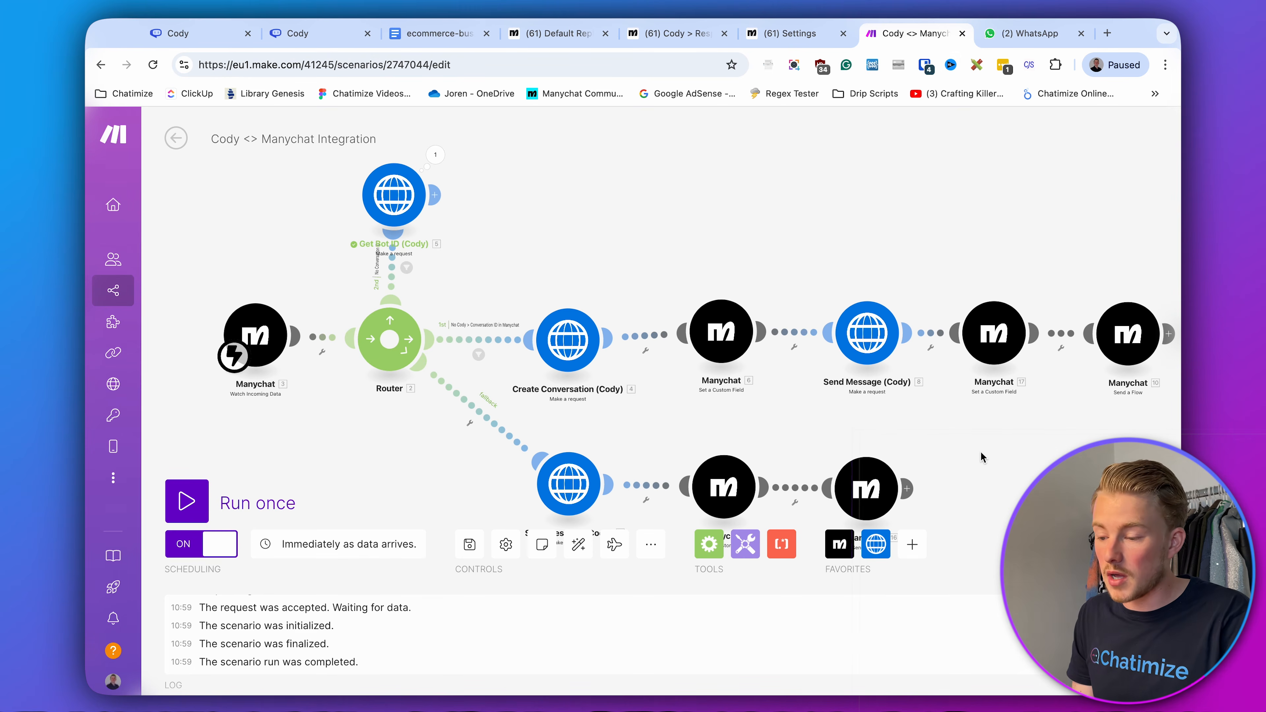
left_click(671, 34)
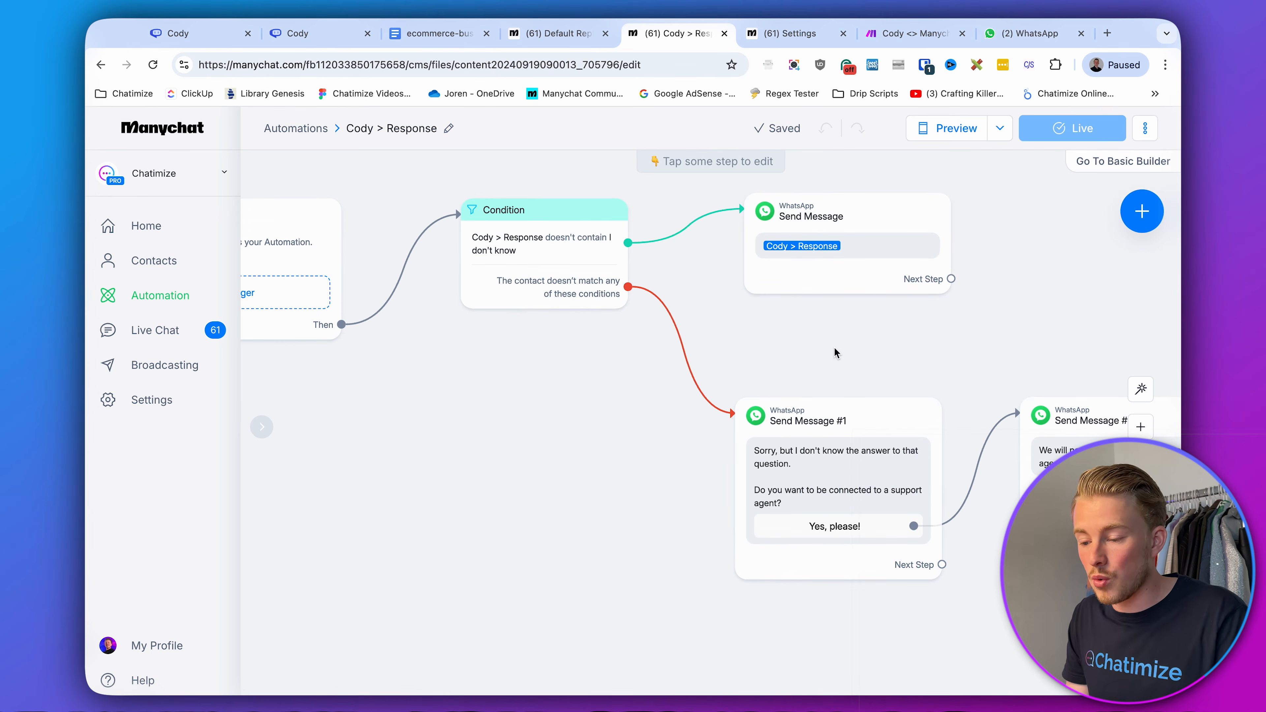
left_click_drag(830, 352, 743, 354)
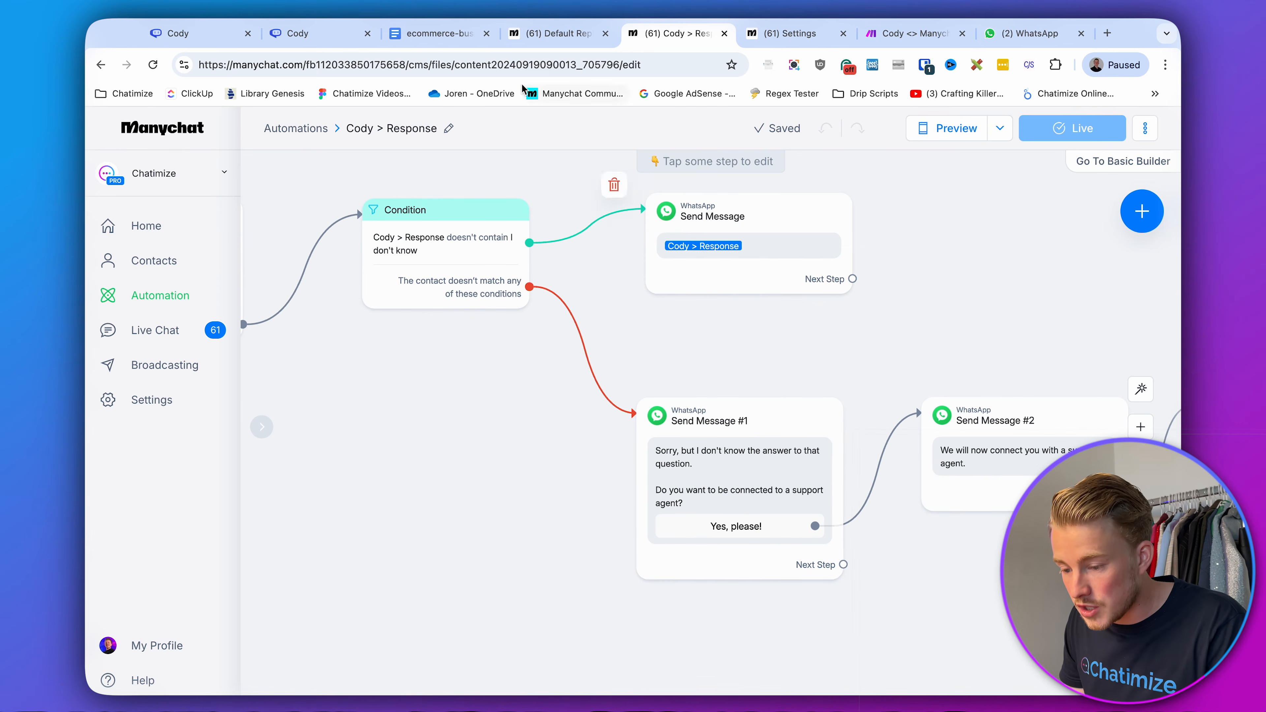
double_click(513, 65)
key("super+c")
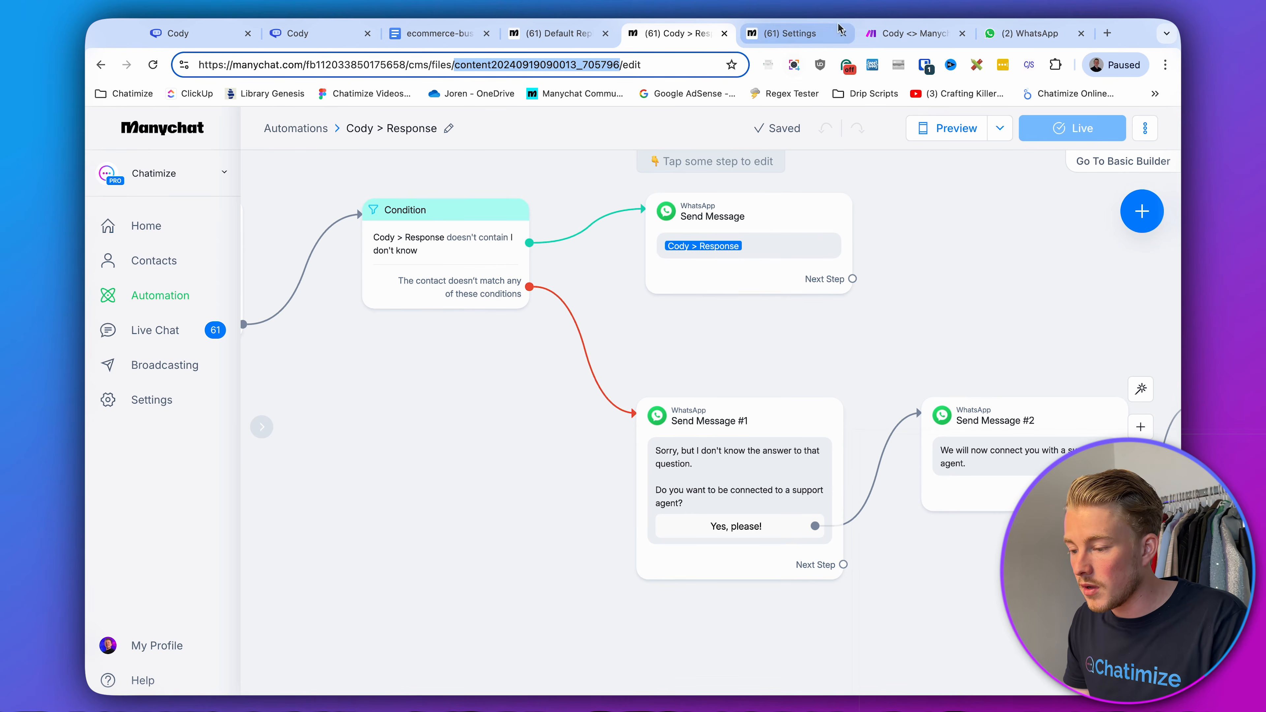
left_click(881, 41)
scroll(759, 171, "right", 5)
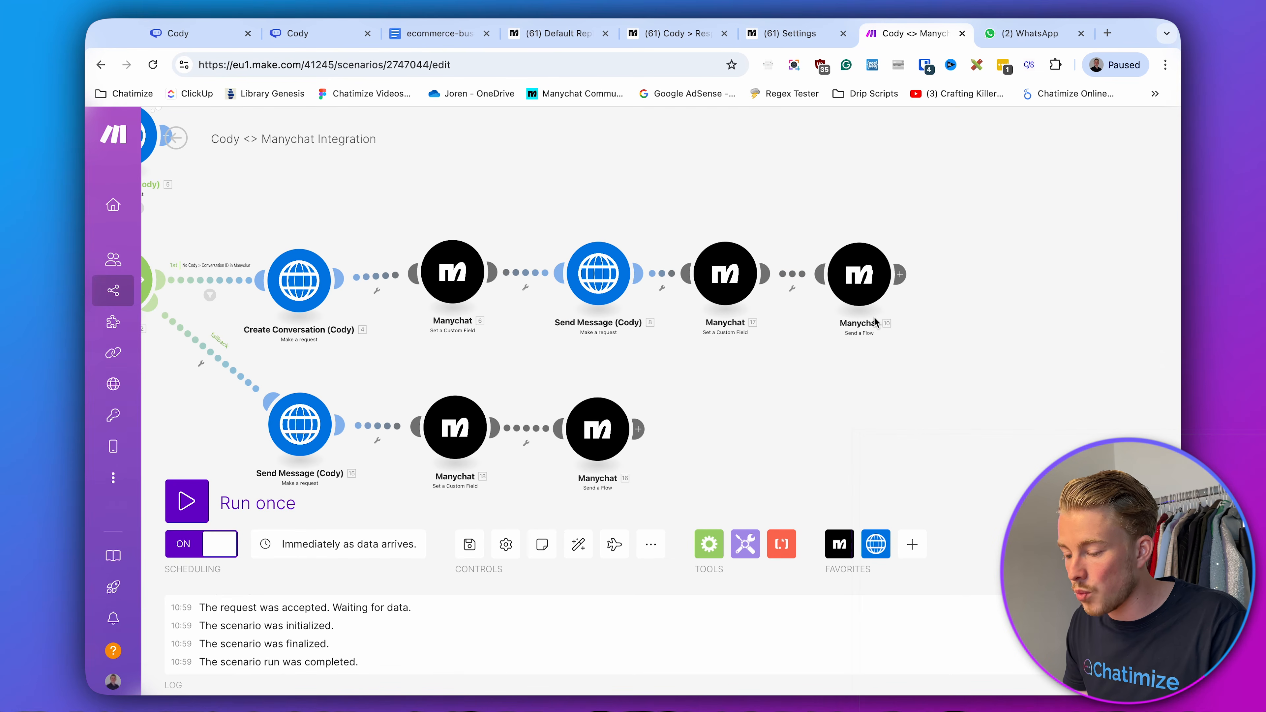
left_click(867, 300)
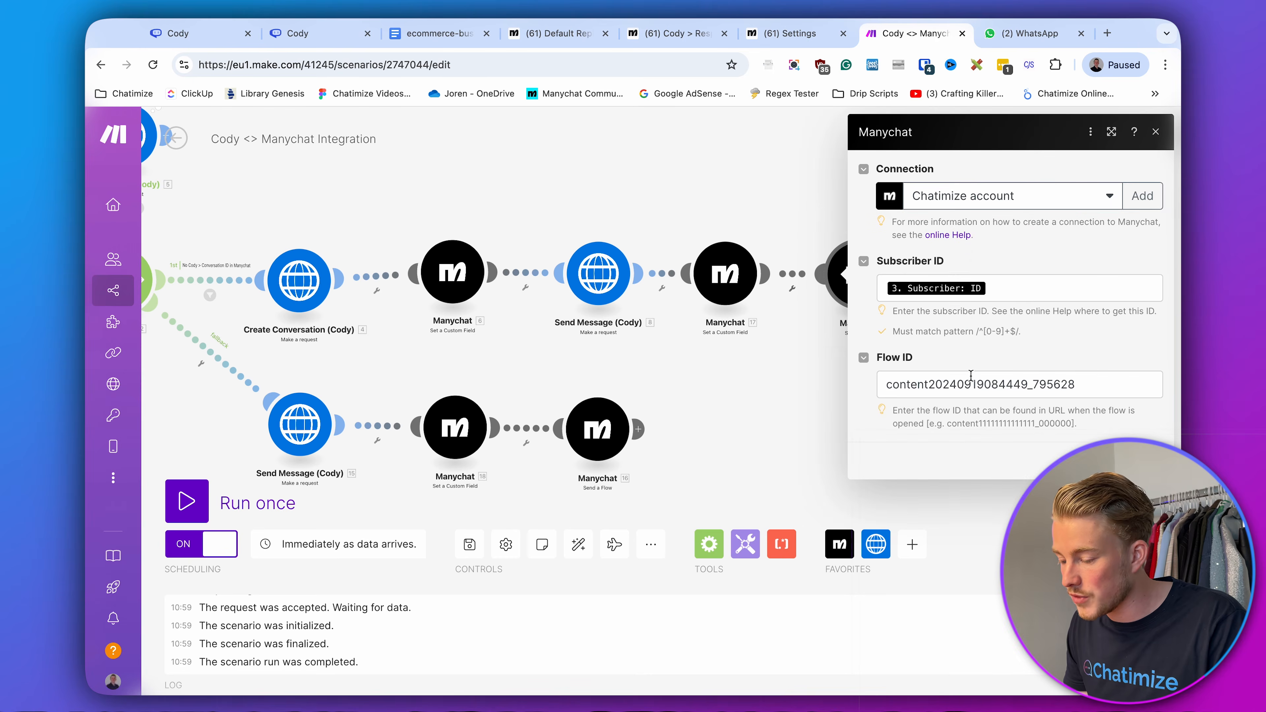
double_click(971, 377)
key("super+v")
left_click(988, 435)
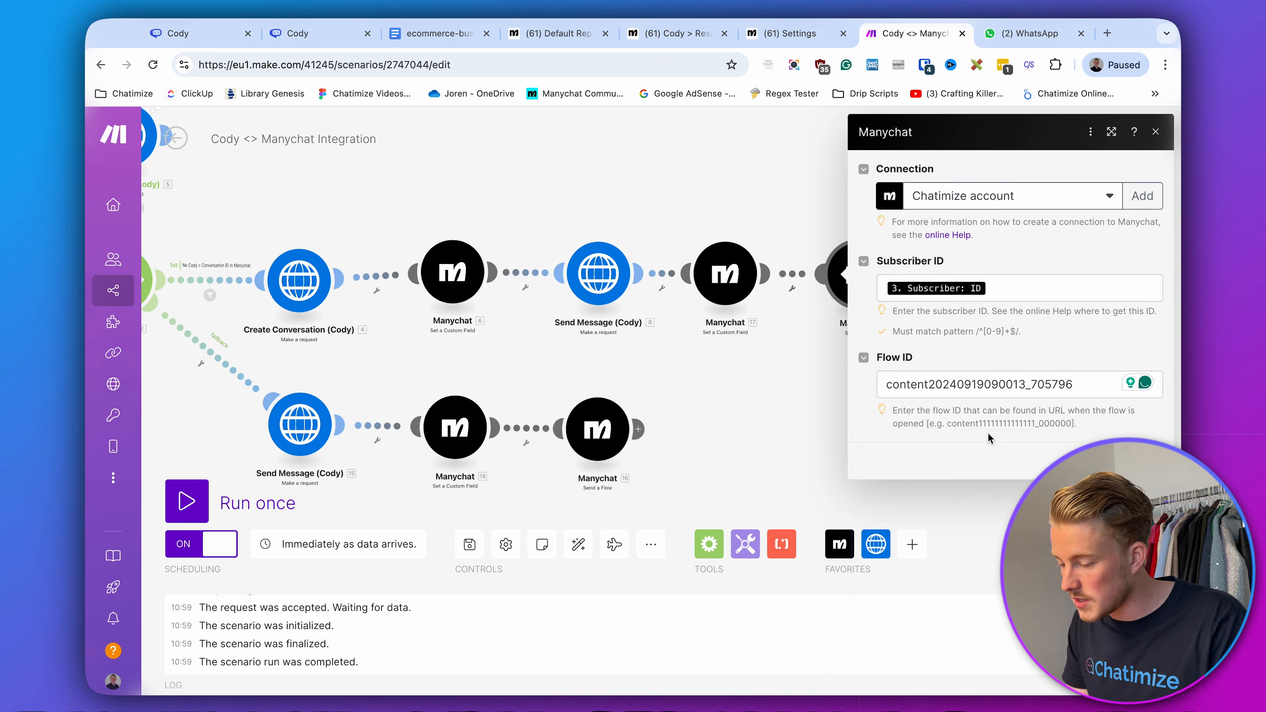
left_click(1143, 461)
left_click(603, 344)
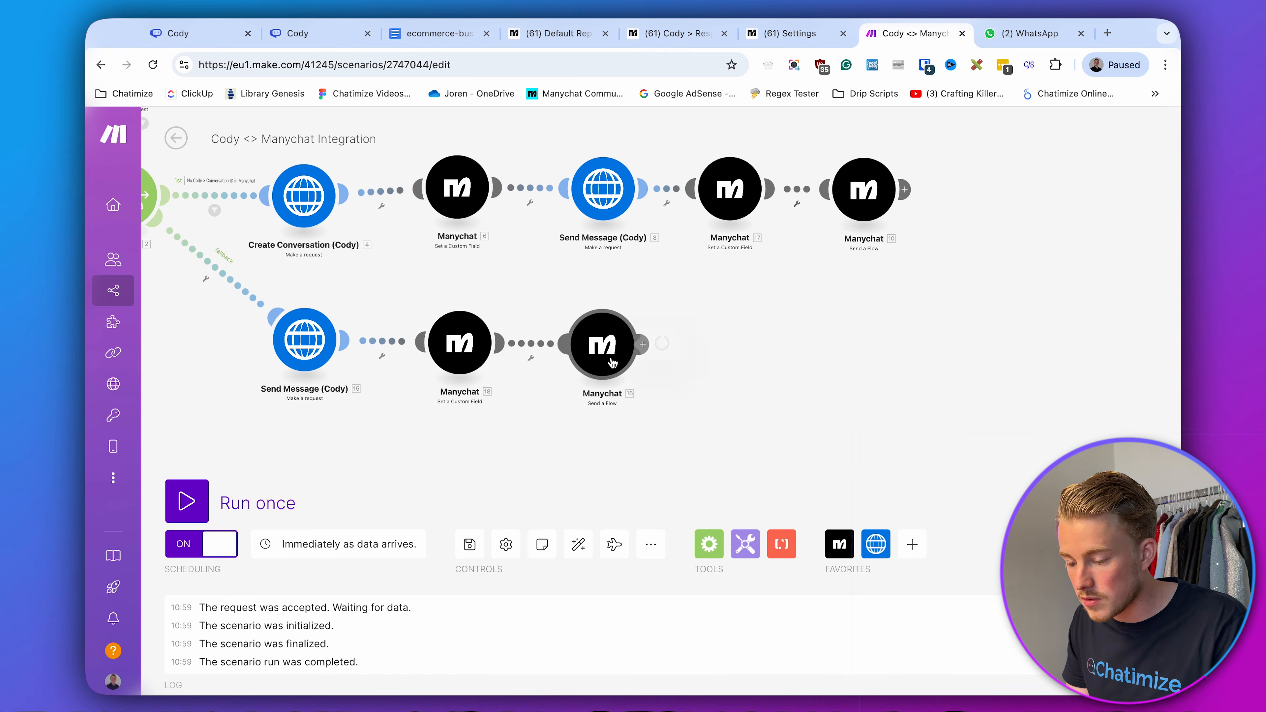
left_click(735, 443)
key("super+a")
key("super+v")
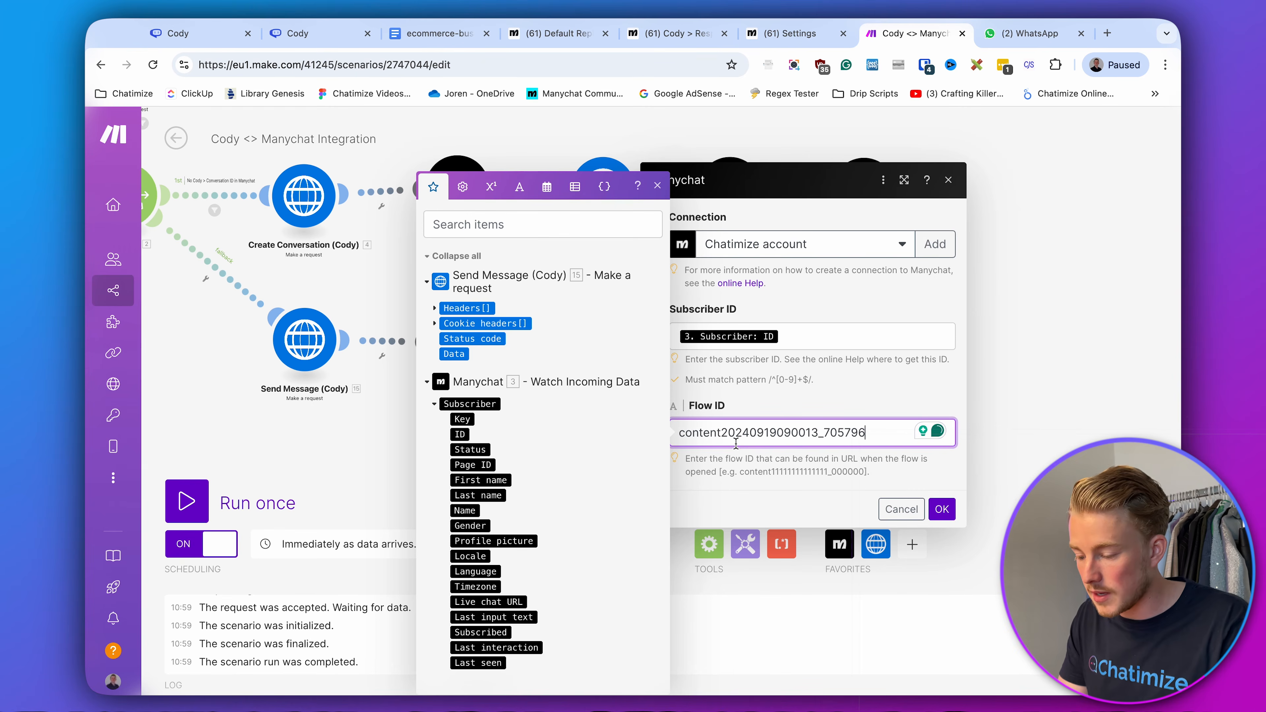
left_click(942, 510)
- Unlink the Get Bot ID (Cody) module from the Router
left_click_drag(755, 324, 980, 448)
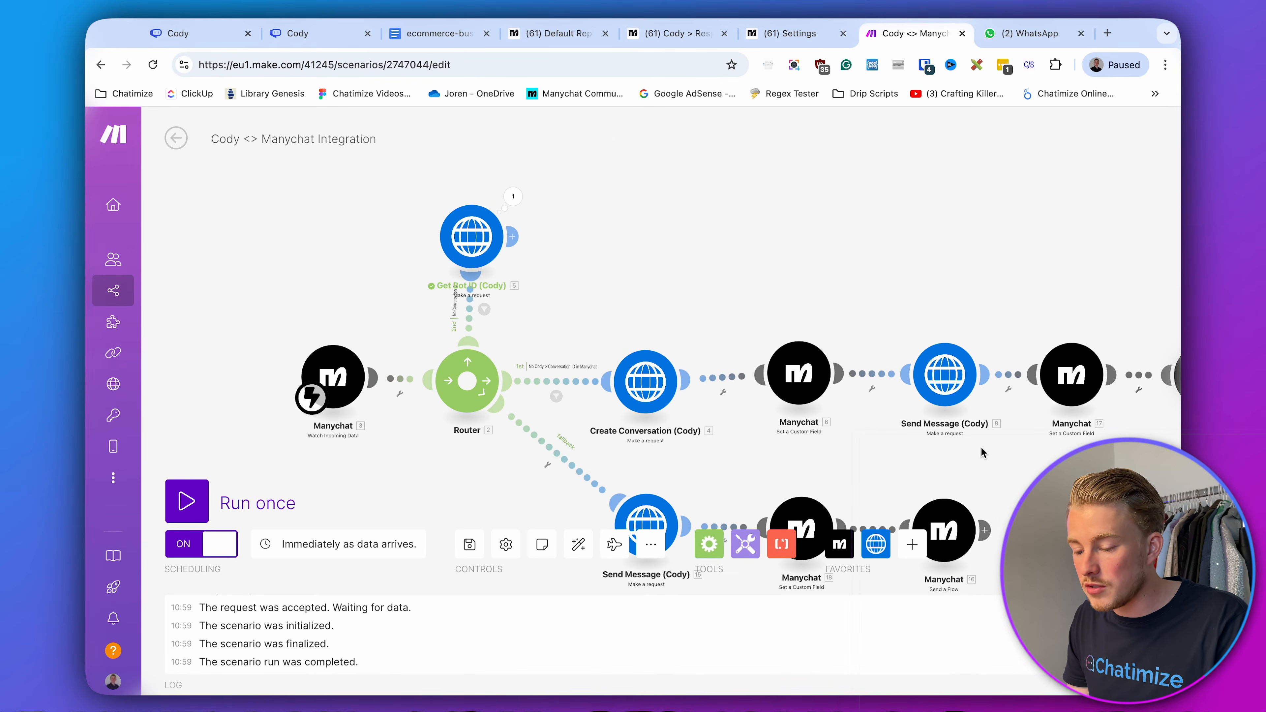
scroll(672, 247, "up", 3)
left_click_drag(672, 246, 890, 210)
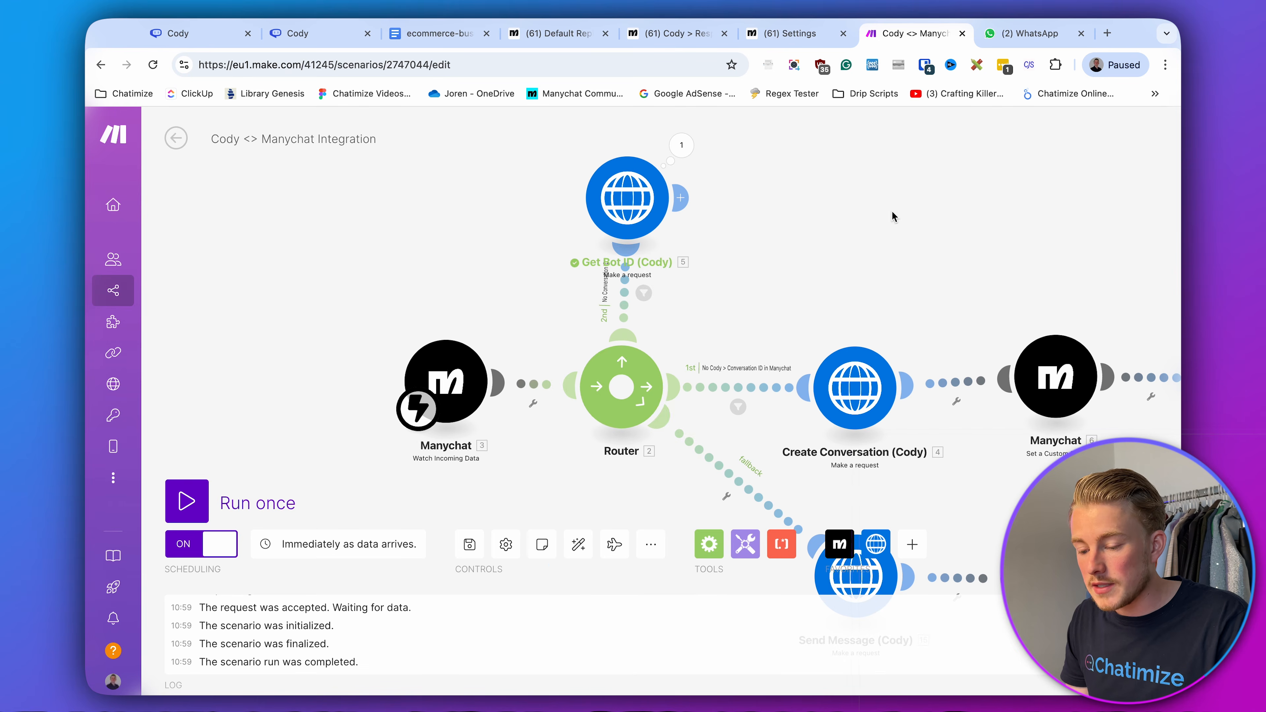
right_click(629, 307)
left_click(674, 342)
left_click_drag(629, 196, 615, 177)
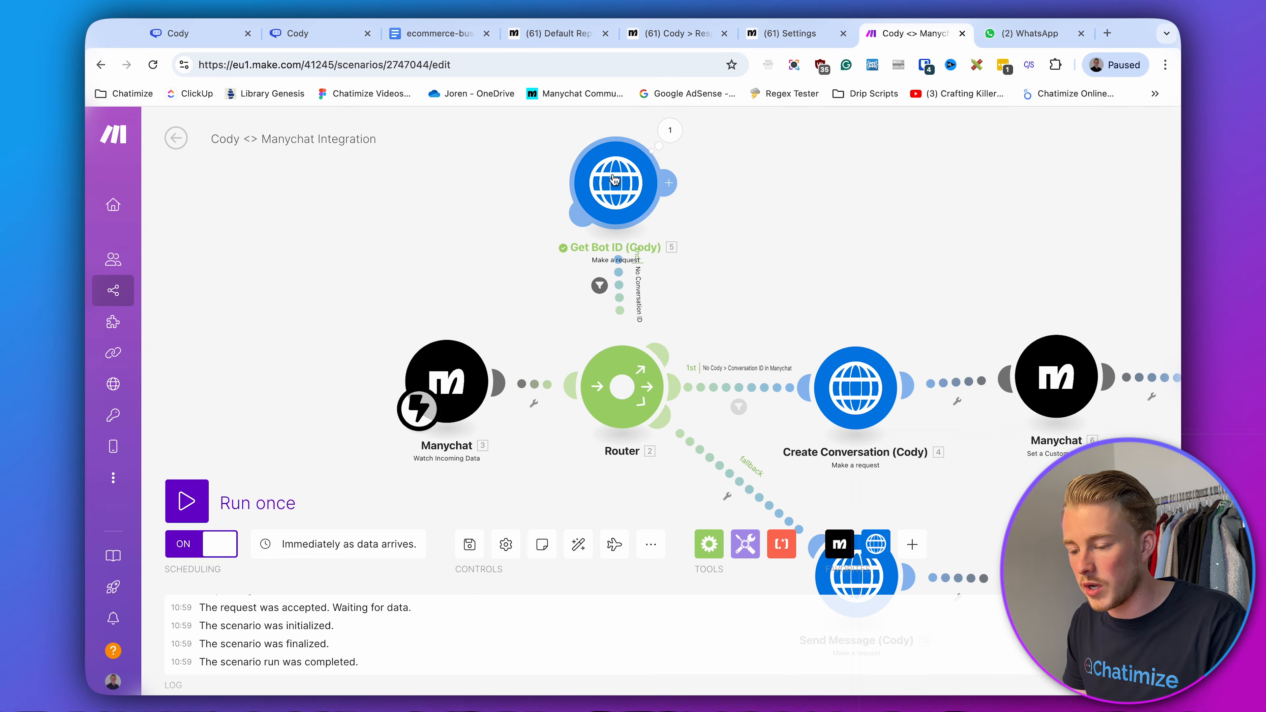
right_click(622, 288)
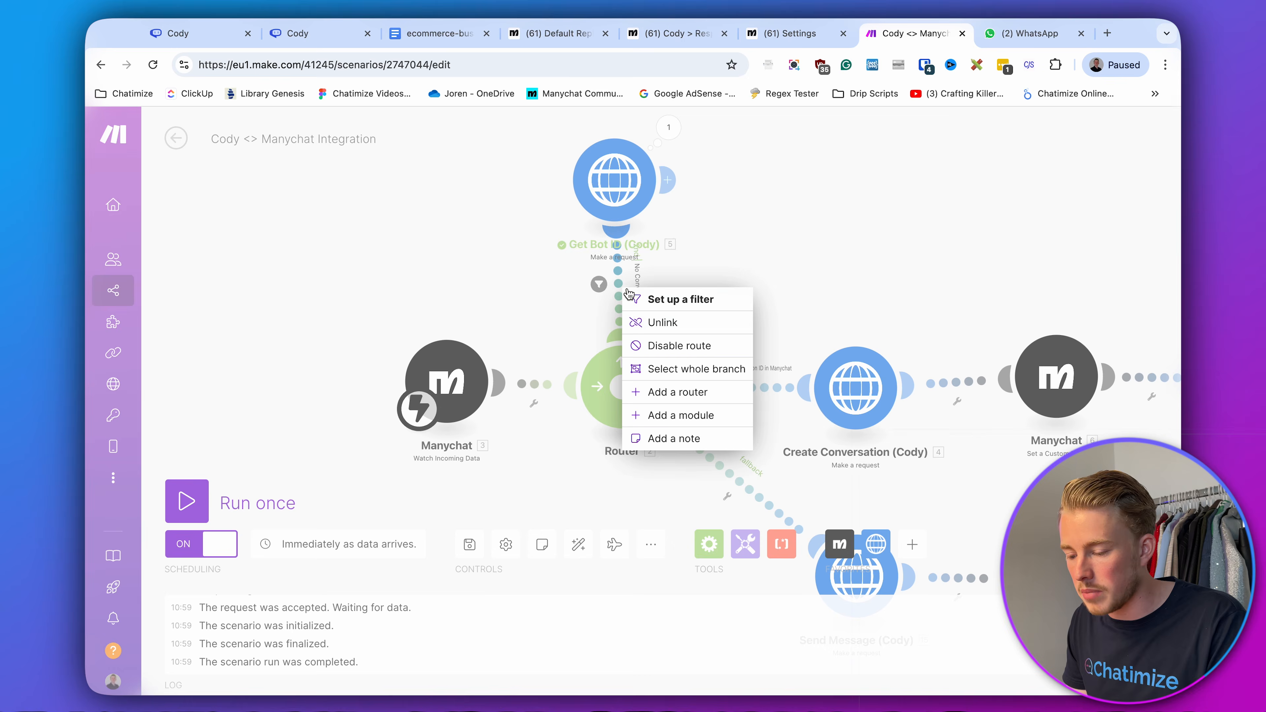
left_click(648, 321)
left_click_drag(802, 258, 613, 111)
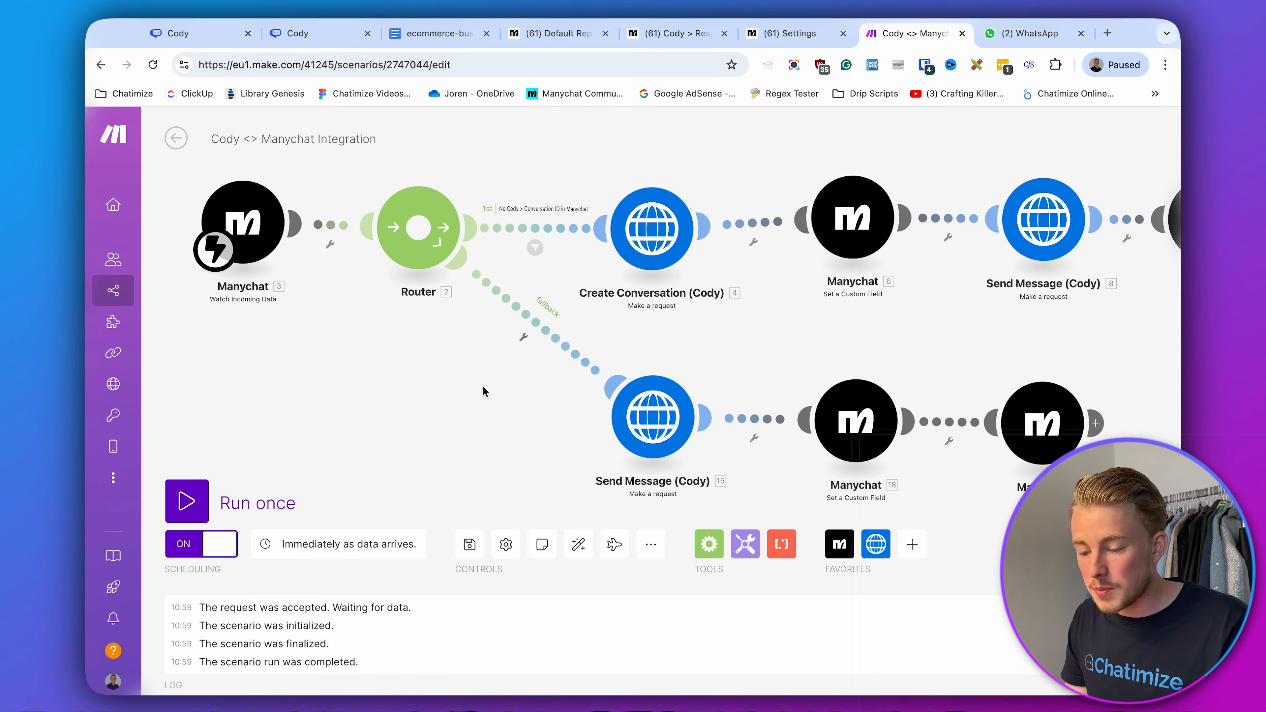
- Save the Cody <> Manychat Integration scenario
left_click(468, 545)
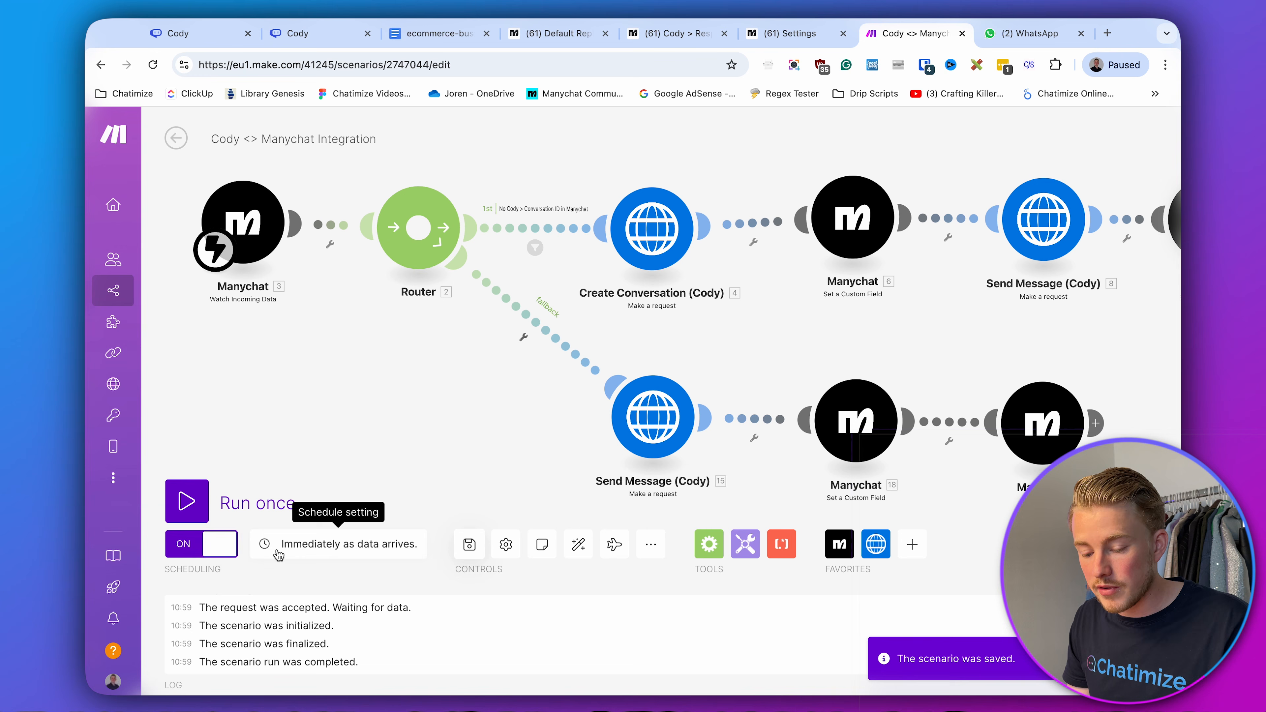
left_click(213, 557)
left_click(212, 557)
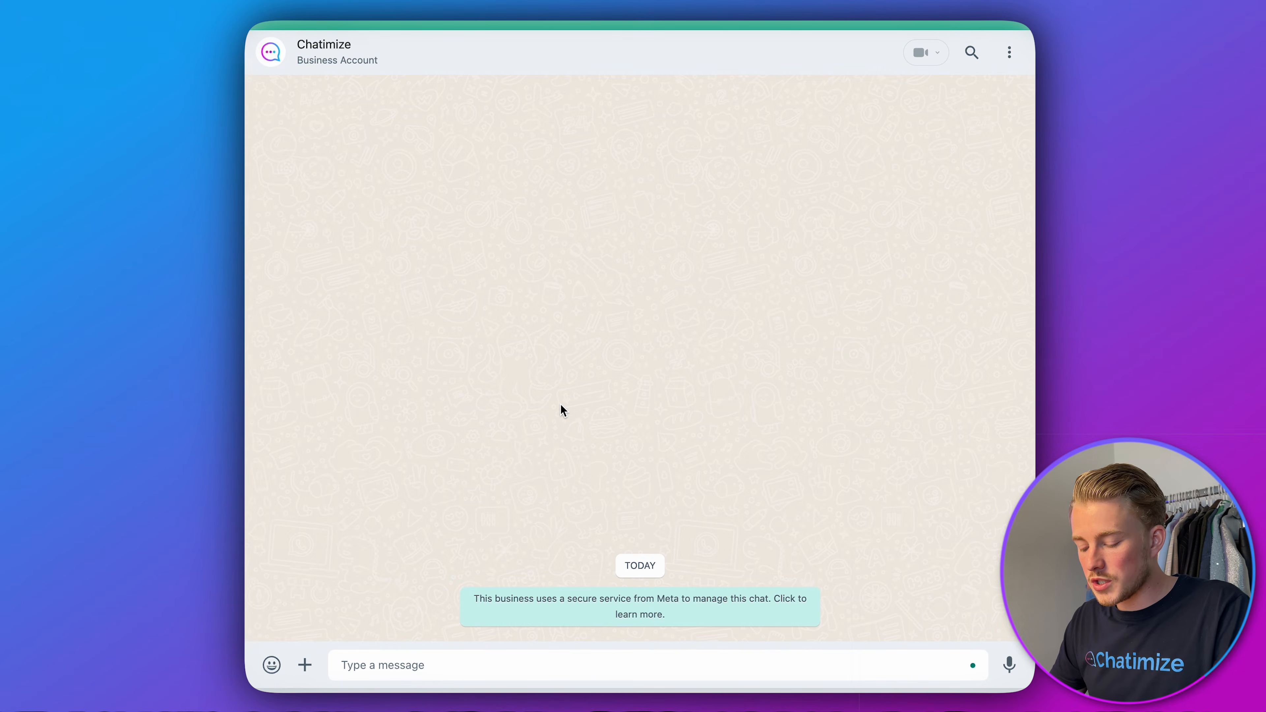
- Send the test question "What is your return policy?" to the Chatimize business account in WhatsApp
type("What is your re")
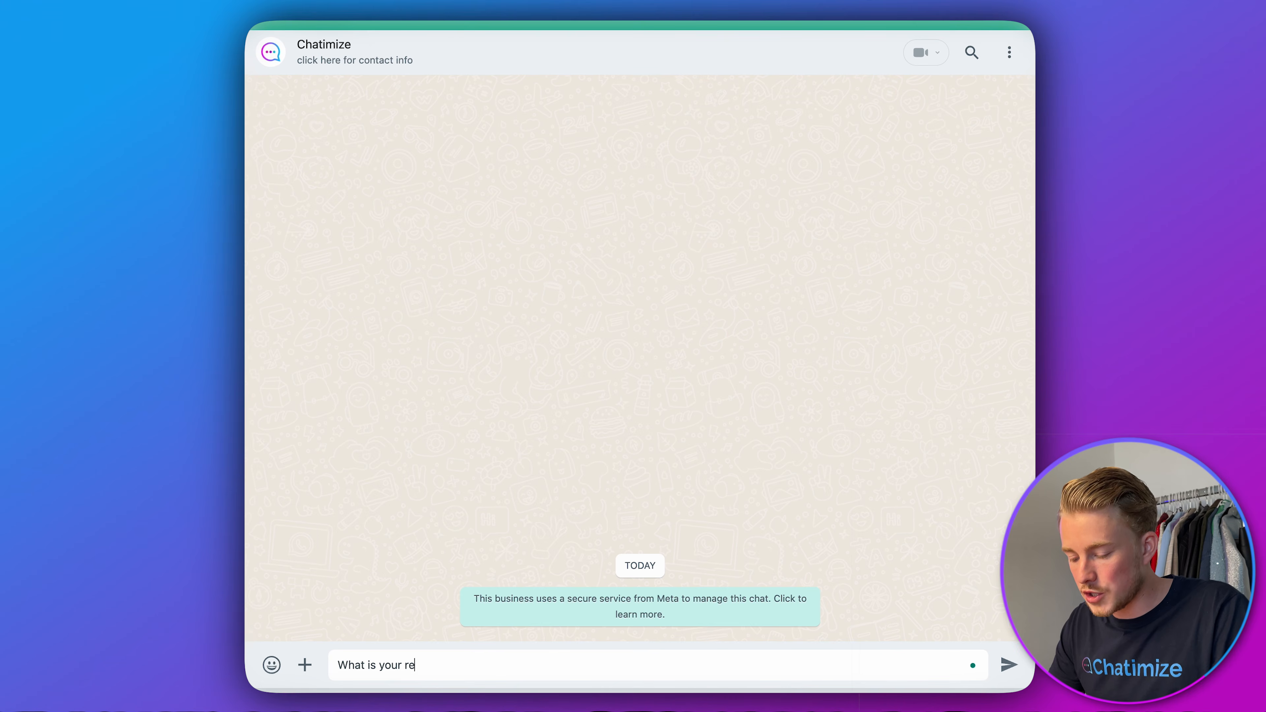
type("turn policy?")
key("Return")
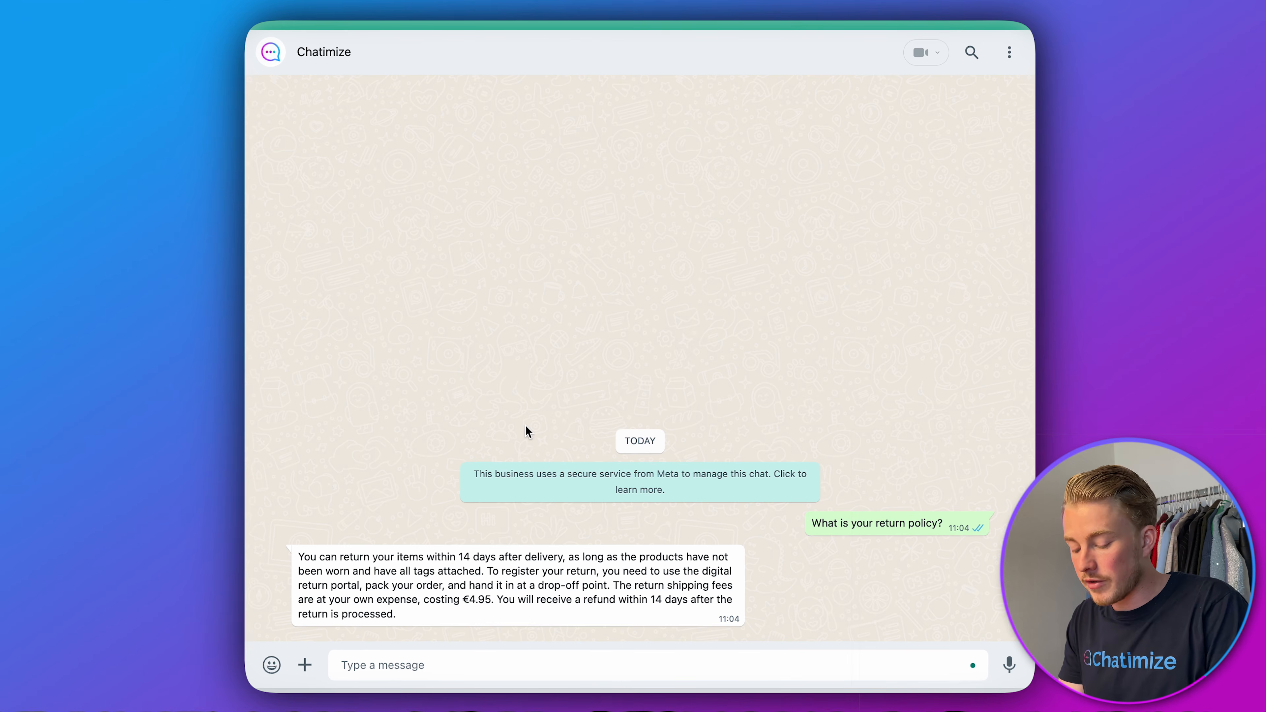
- Send a second test question, "What are your delivery times?", in the Chatimize chat
type("What ar")
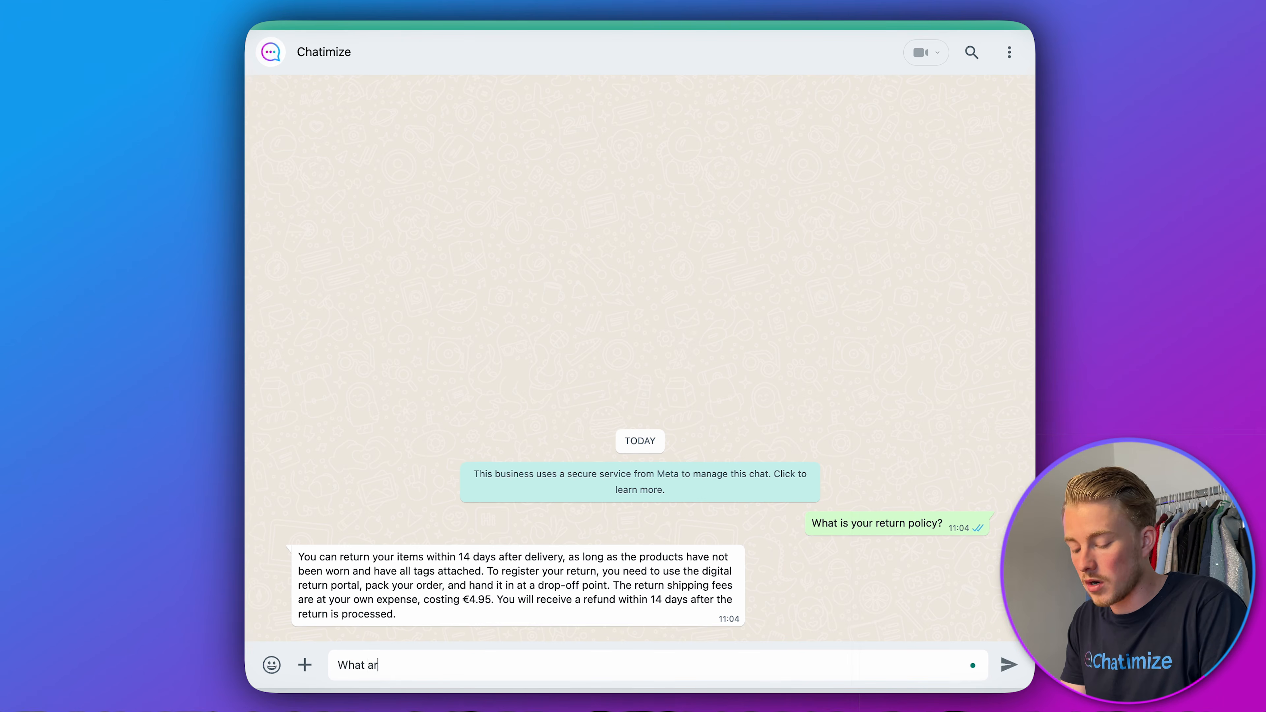
type("e your delivery ti")
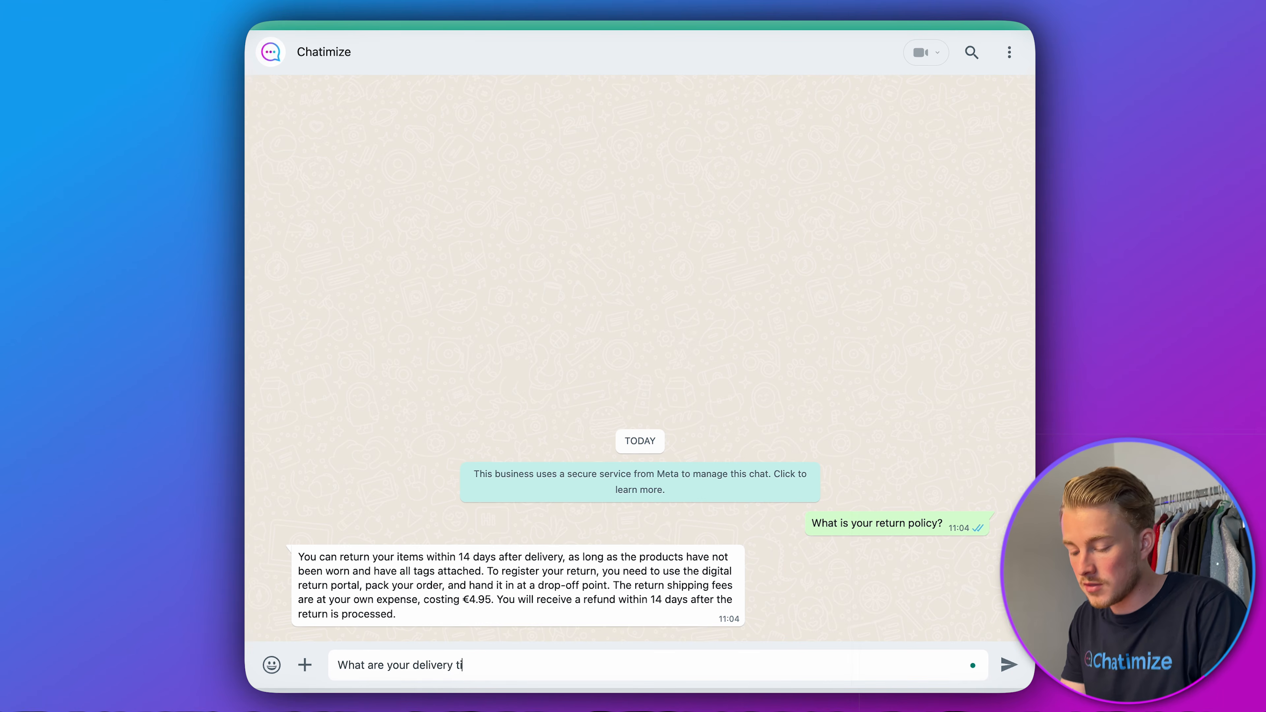
type("mes?")
key("Return")
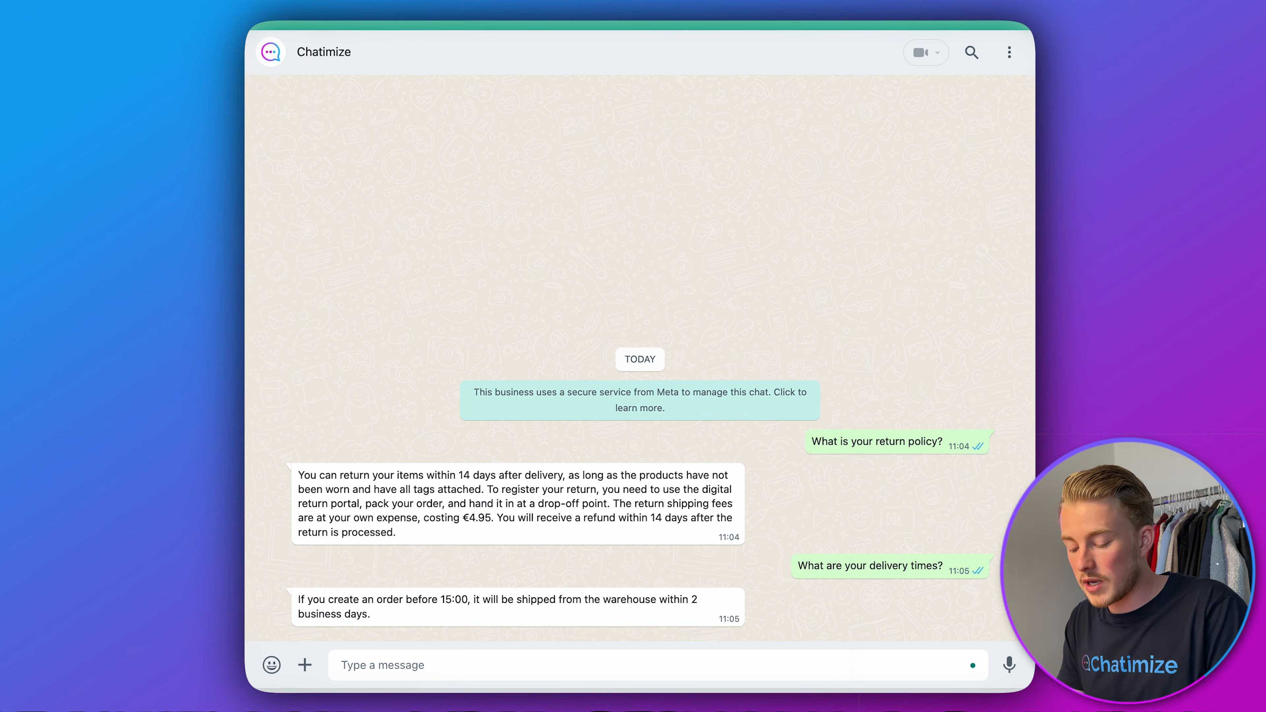
- Send the off-topic question "Who is Elon Musk?" in the Chatimize chat and accept the support agent handover with "Yes, please!"
type("Who ")
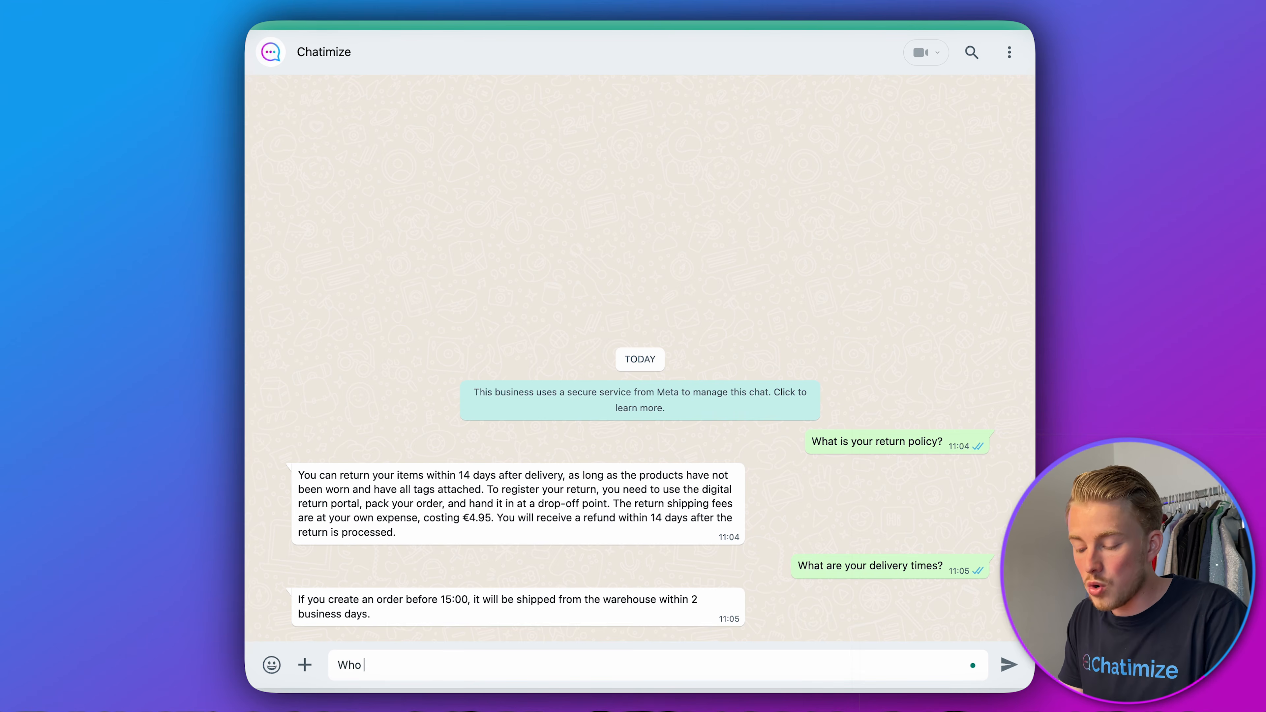
type("is Elon Musk")
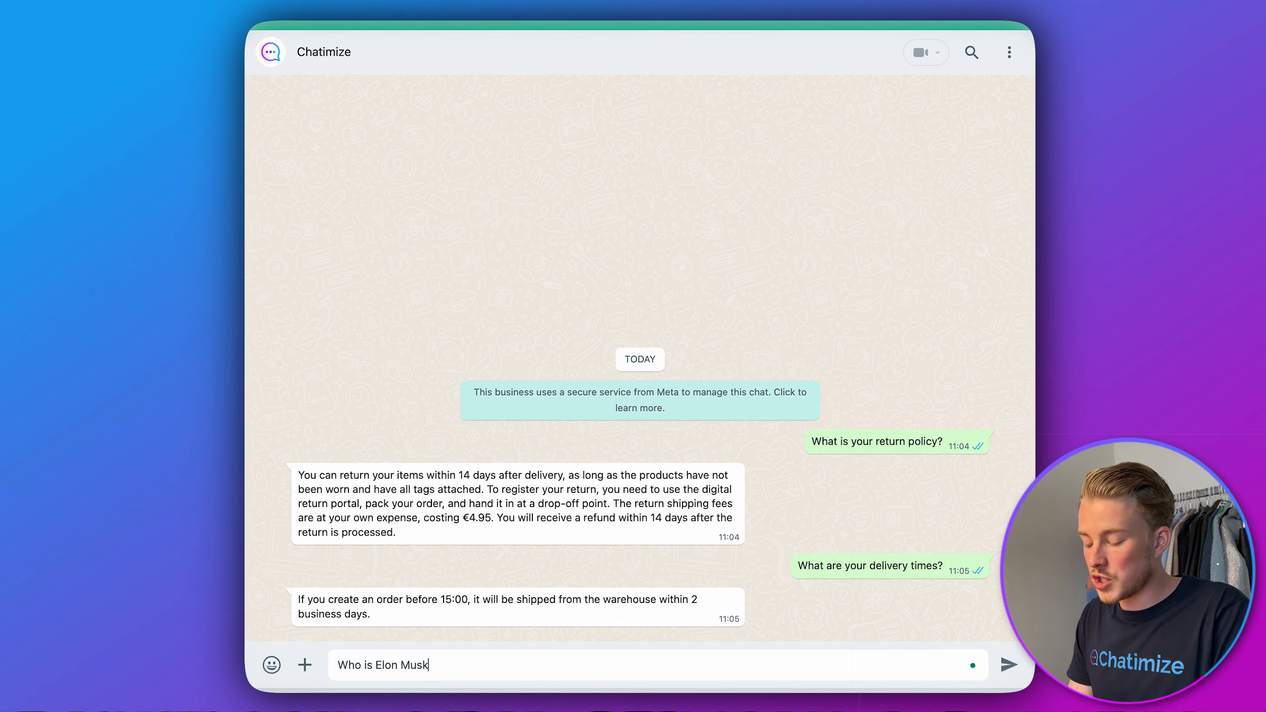
type("?")
key("Return")
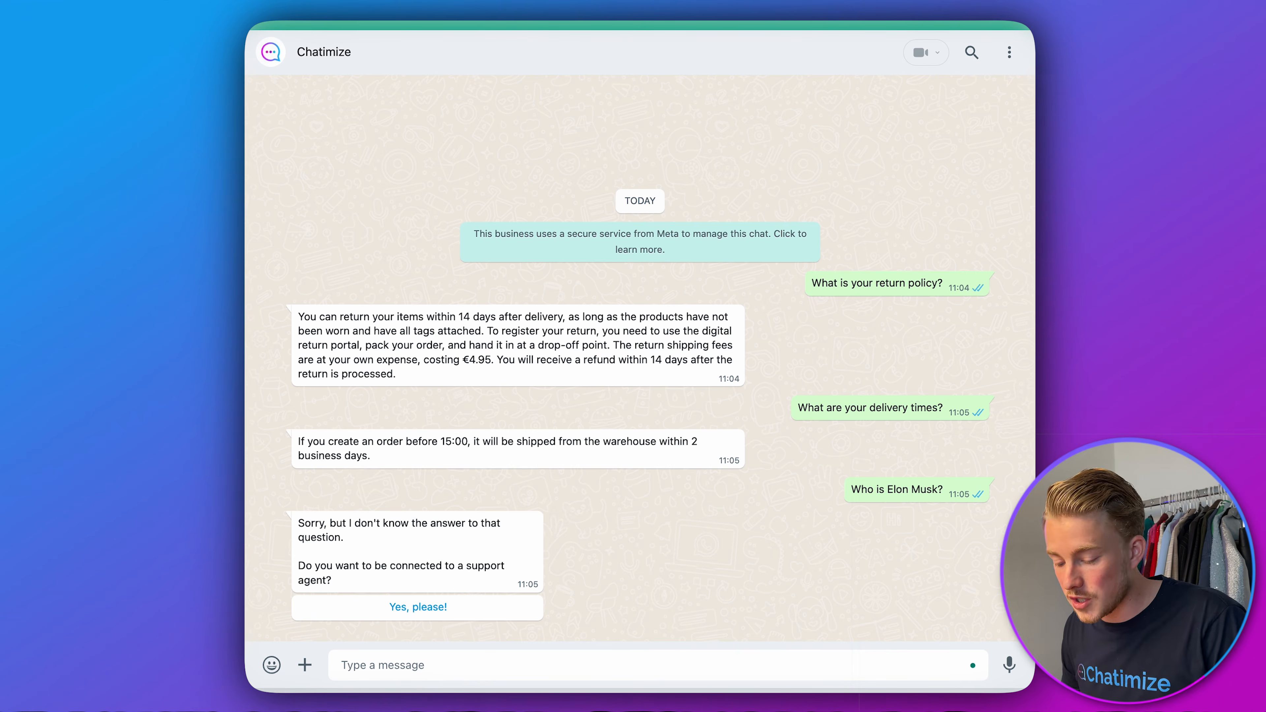
left_click(418, 614)
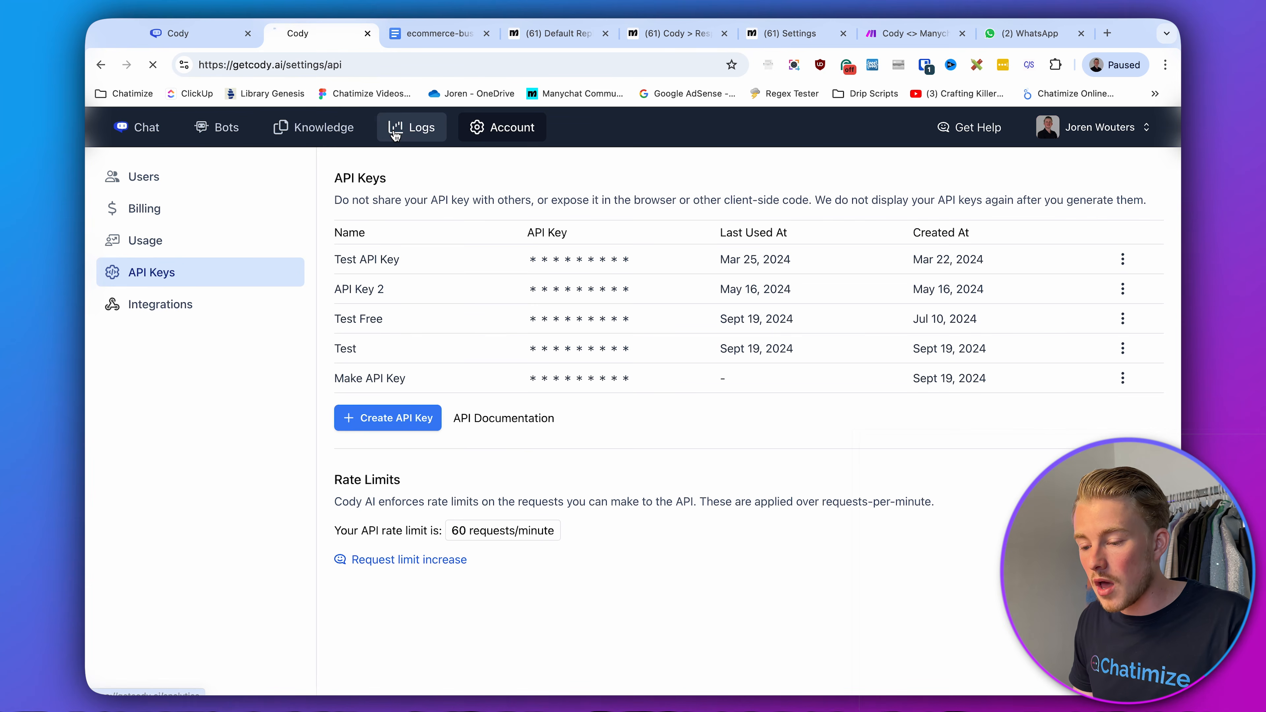
- Switch to Cody's conversation logs and review the newest eCommerce Bizz Bot conversation, "What is your return policy?", including its answers and source document
left_click(396, 133)
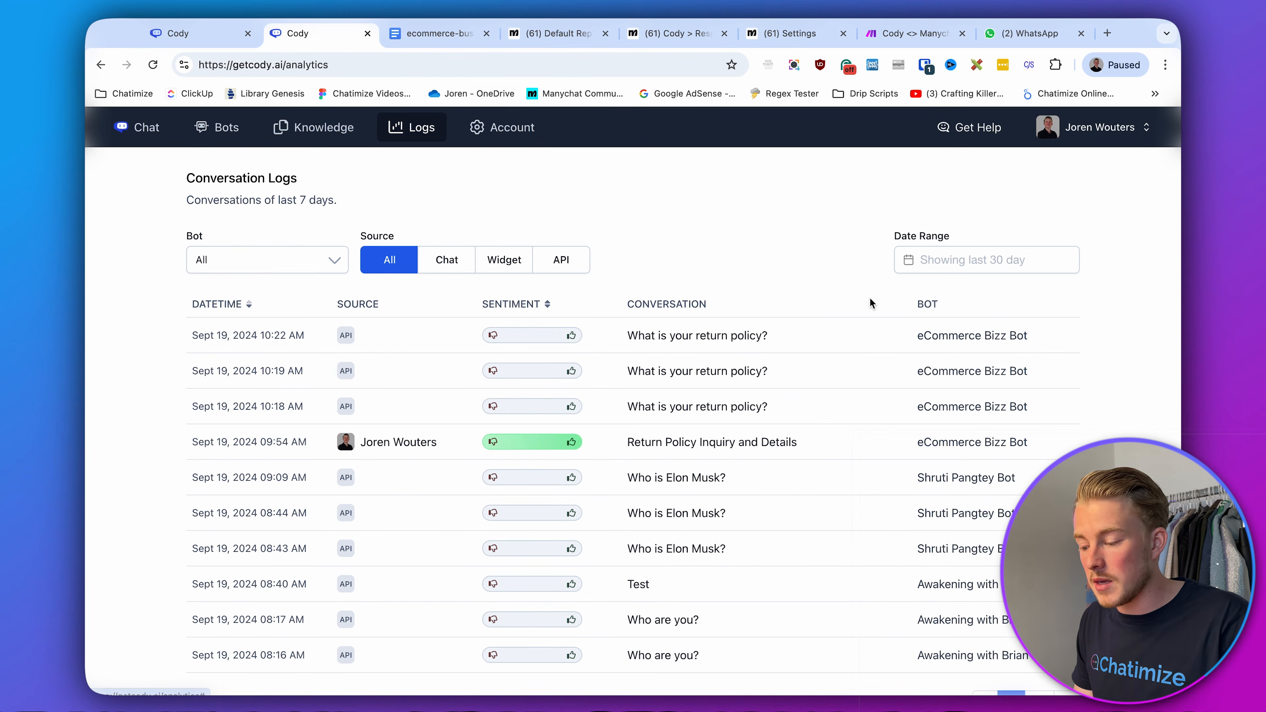
left_click(1053, 334)
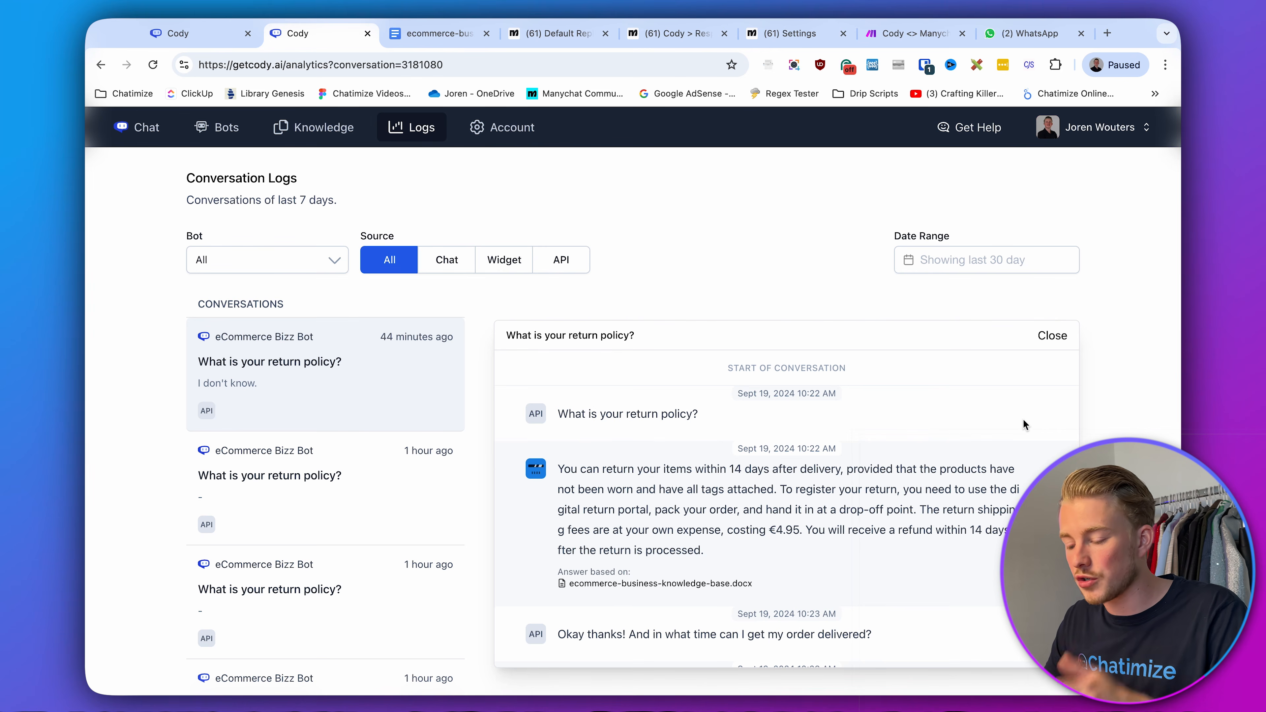
left_click(1052, 335)
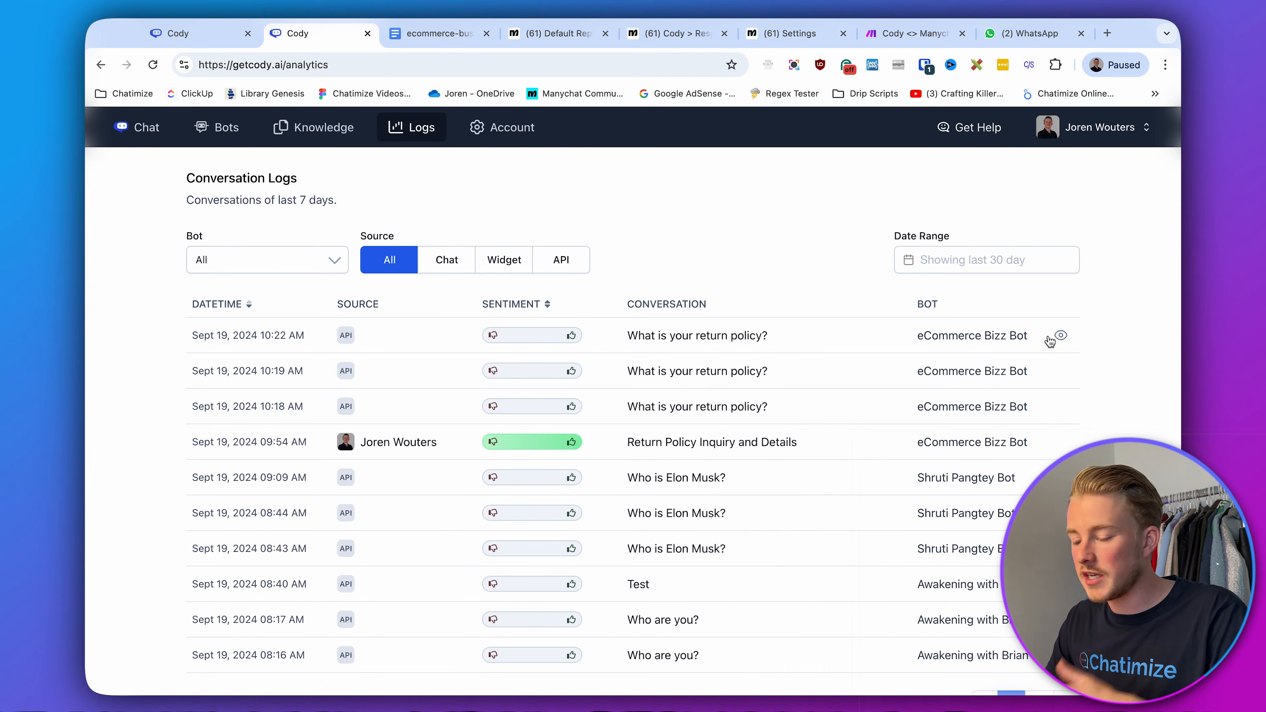
left_click(1057, 337)
scroll(879, 461, "down", 2)
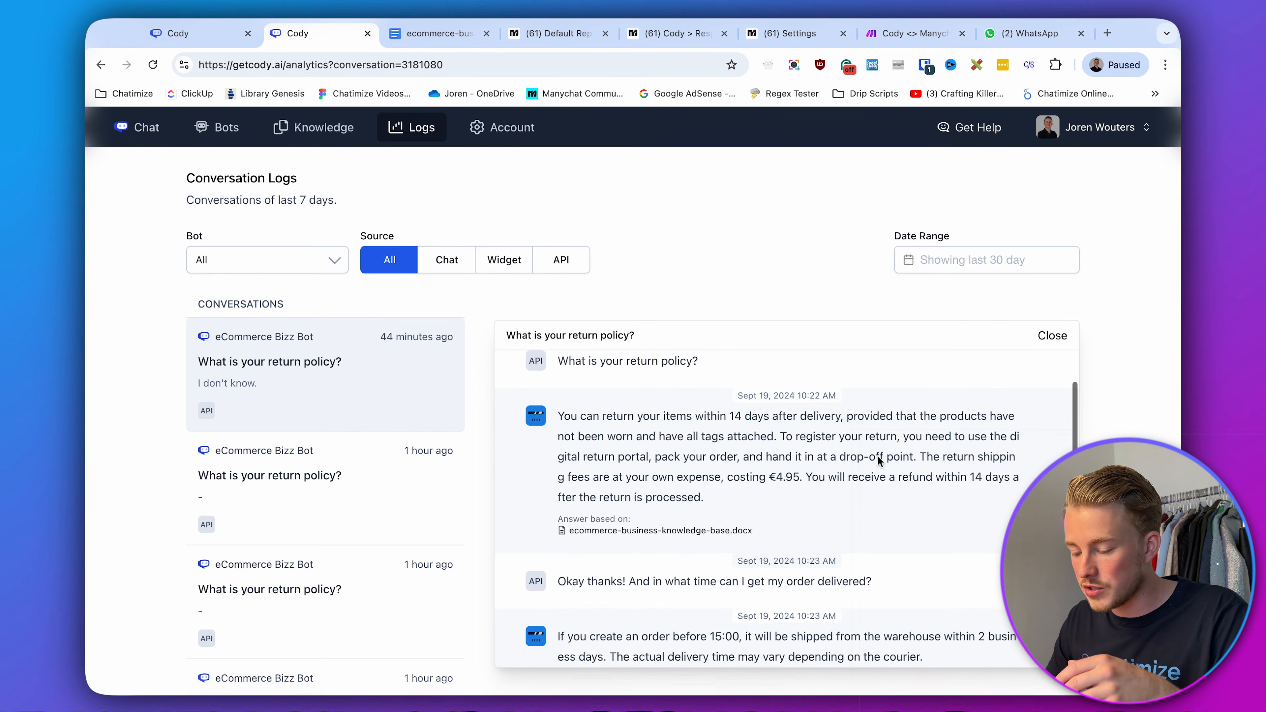
left_click_drag(712, 498, 609, 444)
left_click(602, 436)
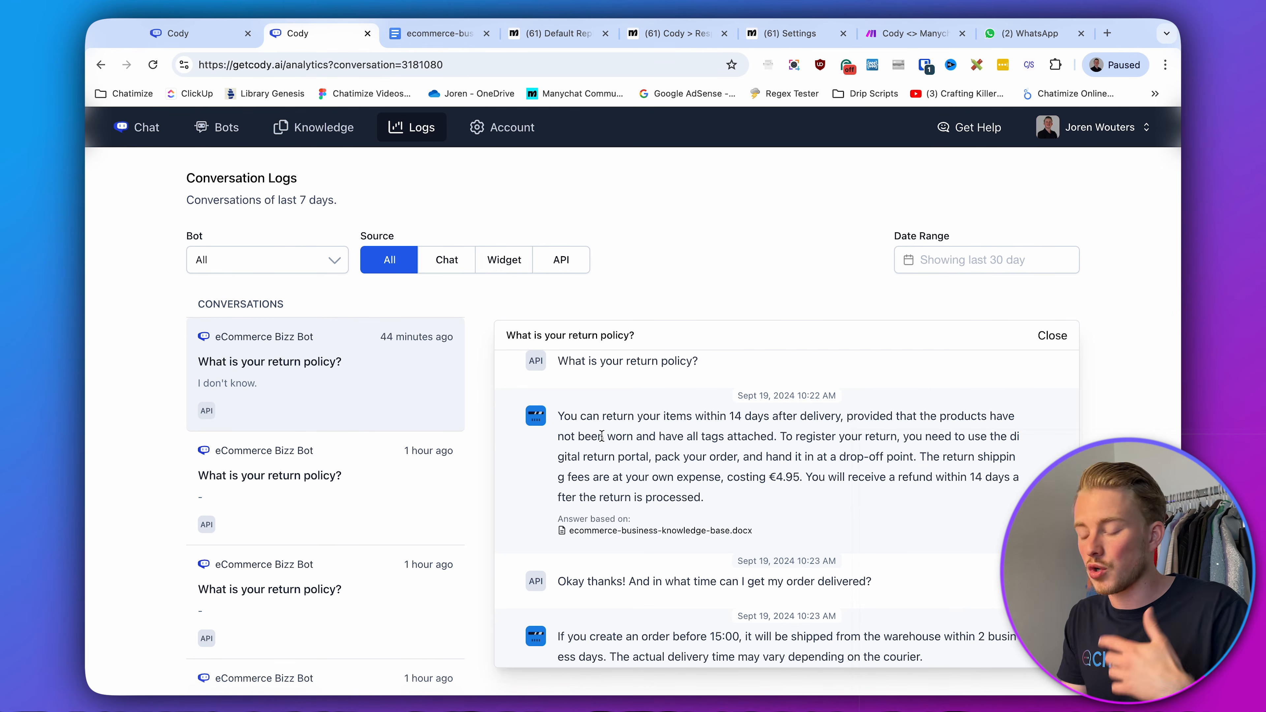
left_click(1046, 341)
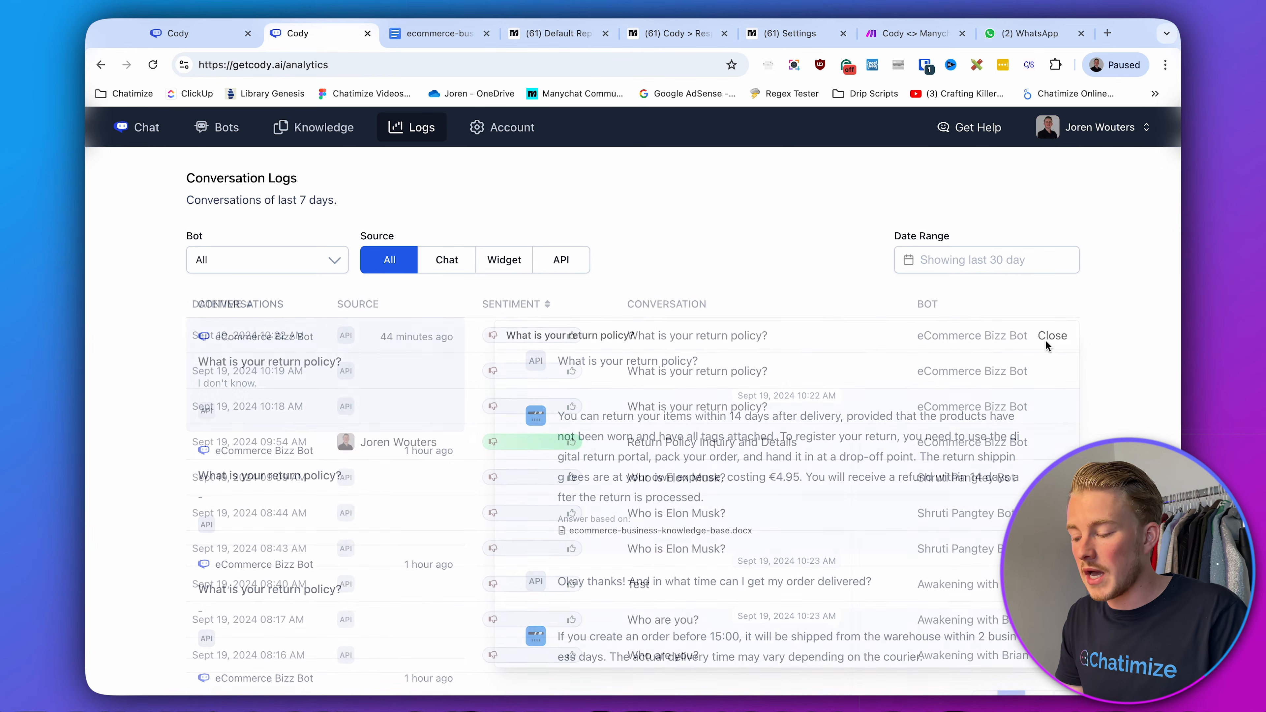